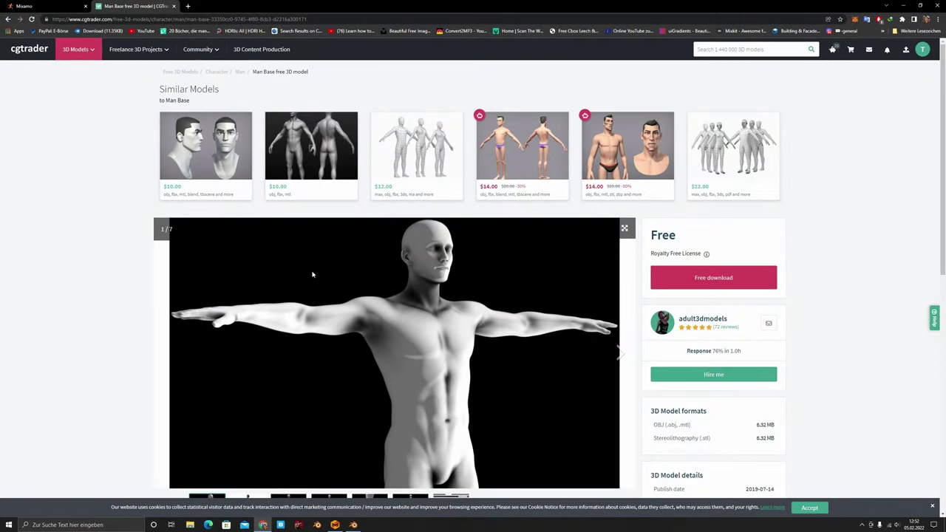
Examine the Man Base model page on CGTrader, including the previews, licence, file formats and description.
scroll(421, 230, down, 3)
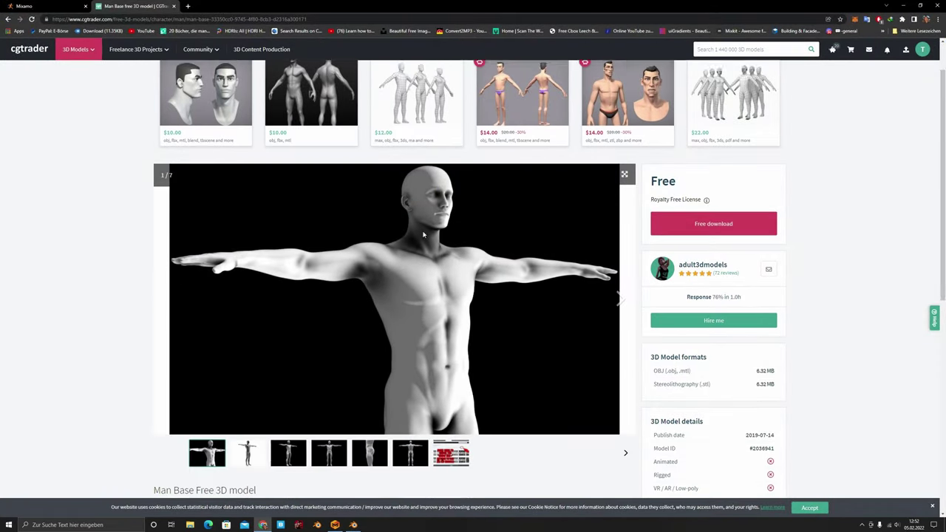
scroll(510, 270, up, 3)
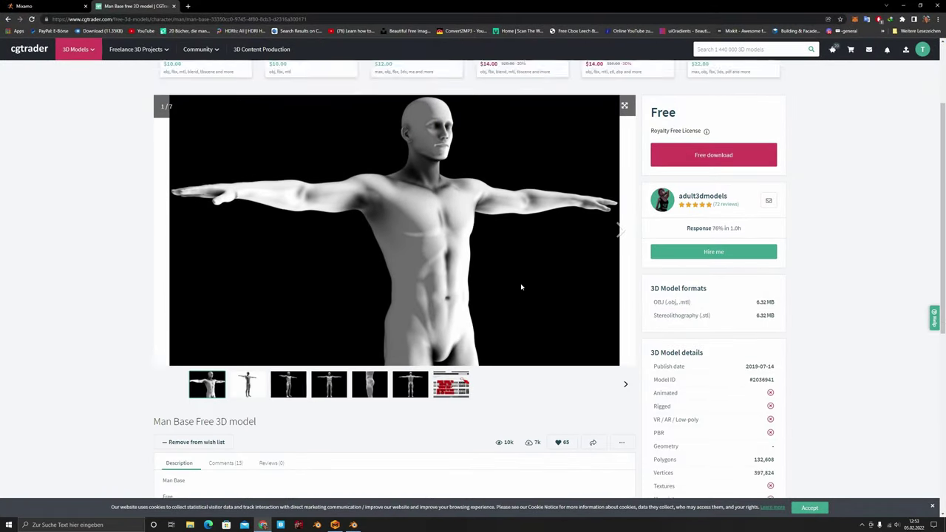
double_click(663, 198)
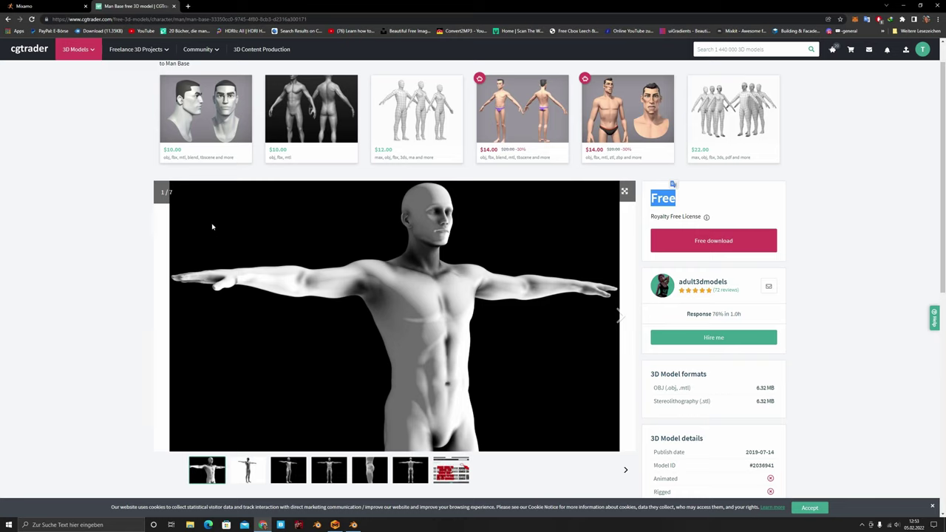
click(96, 186)
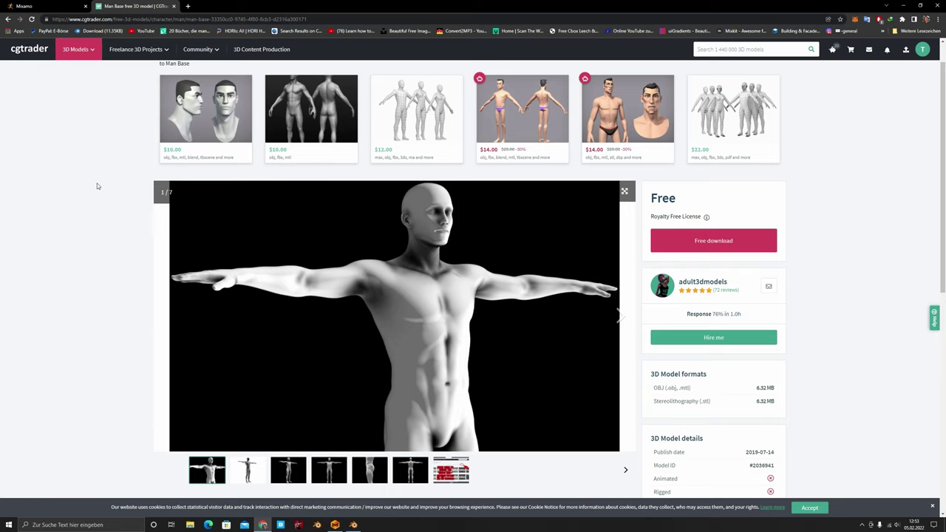
scroll(440, 258, down, 2)
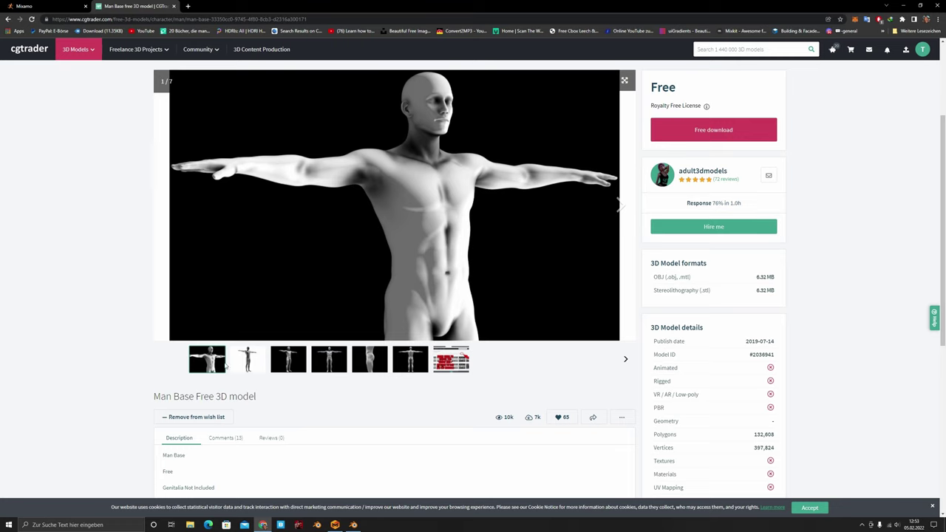
scroll(112, 377, down, 1)
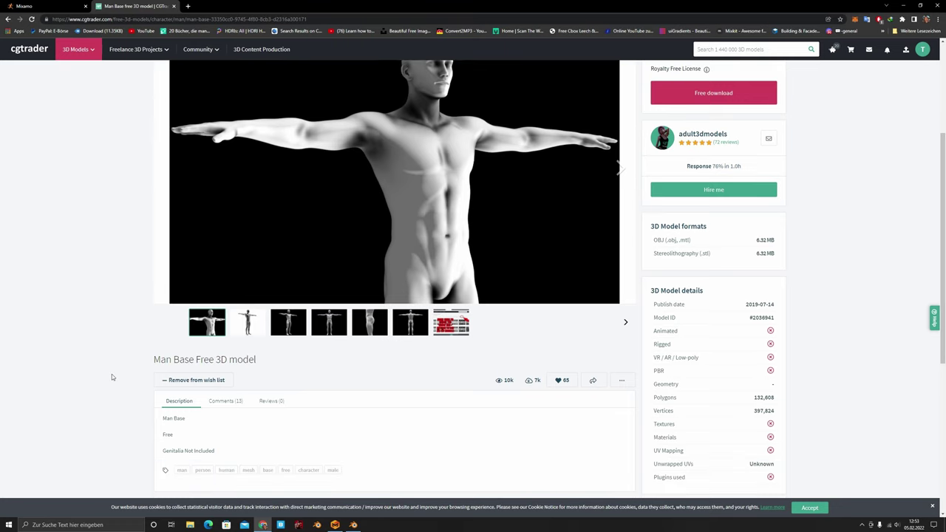
scroll(172, 369, up, 4)
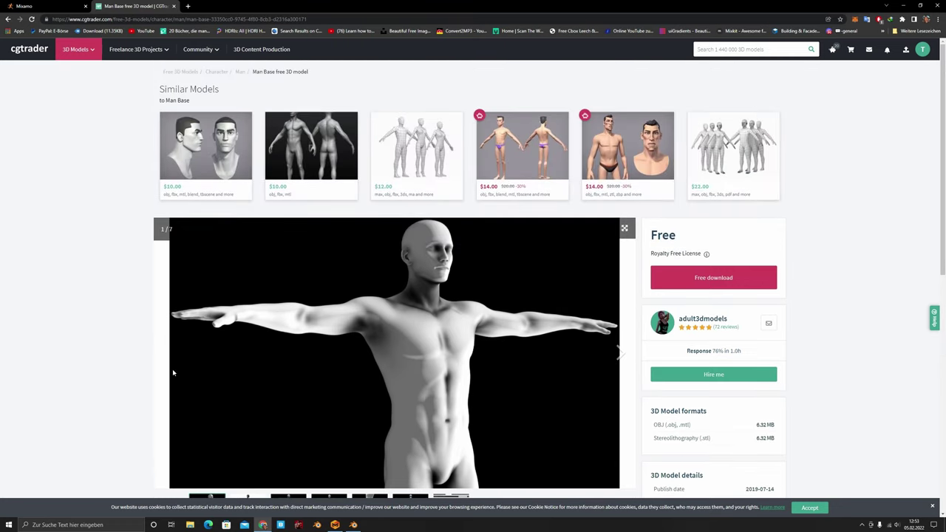
scroll(205, 376, down, 2)
scroll(214, 369, up, 1)
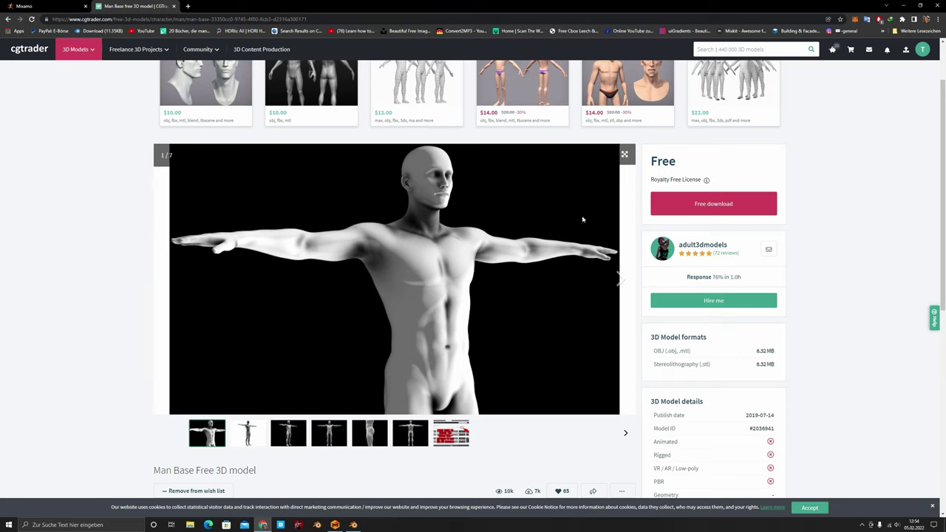
scroll(369, 362, down, 2)
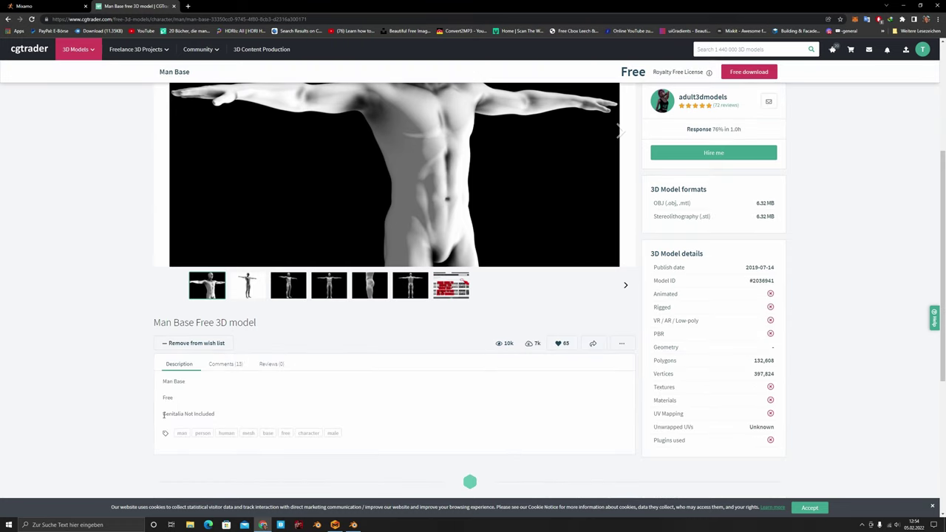
drag(164, 414, 227, 421)
scroll(241, 238, up, 3)
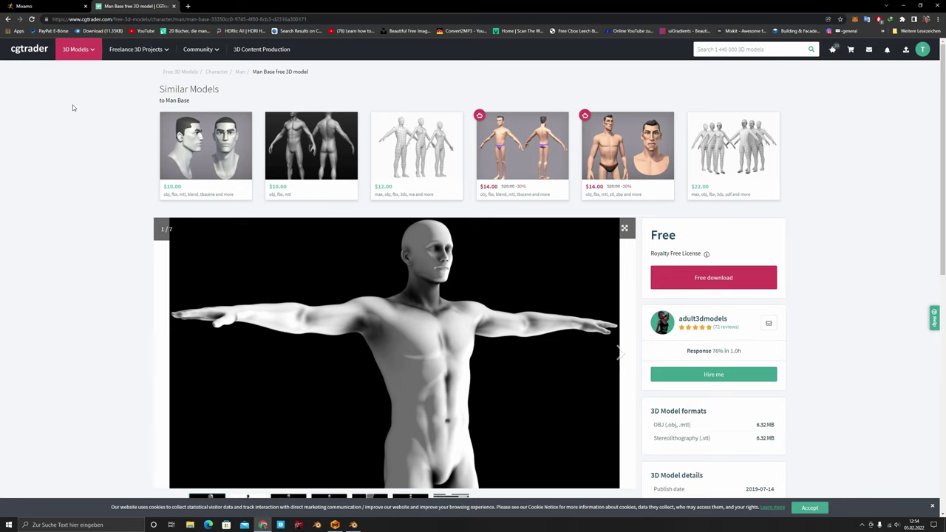
Switch to Mixamo, log in, and upload the man base model file as a new character.
click(45, 6)
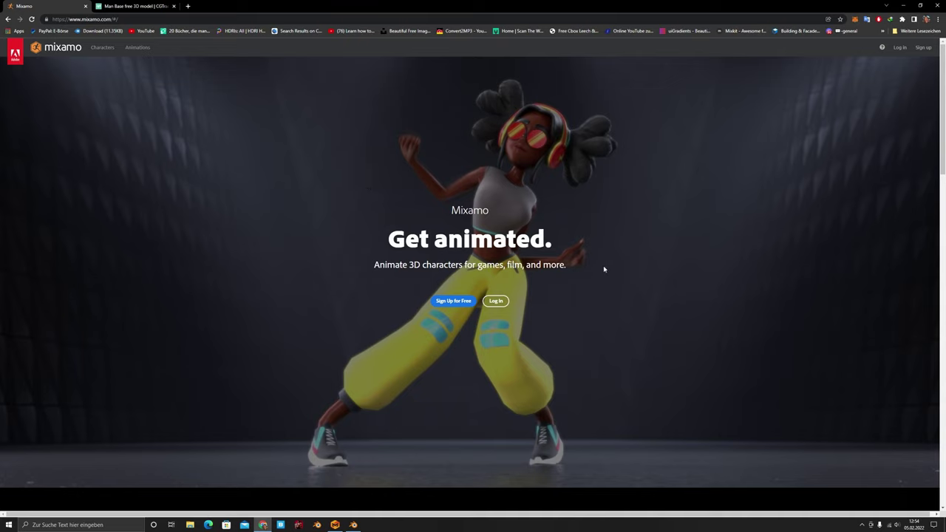
click(496, 300)
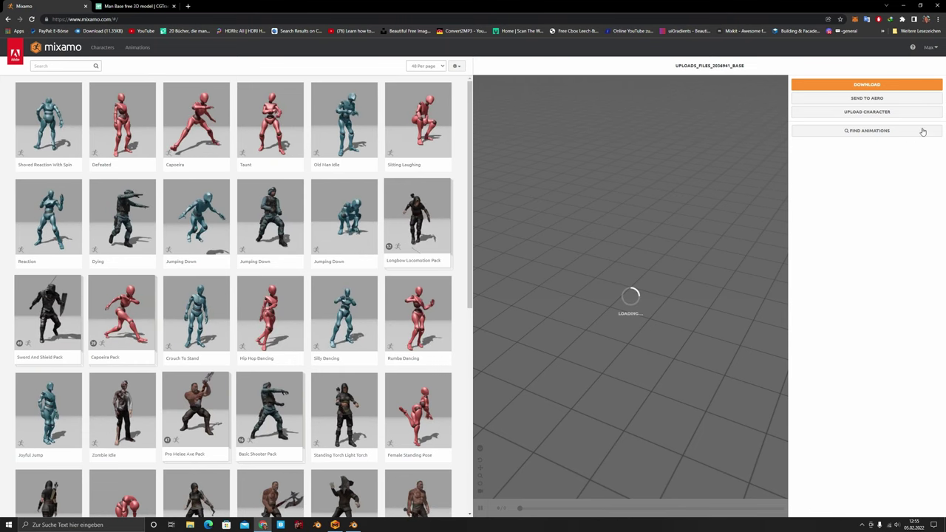
click(848, 113)
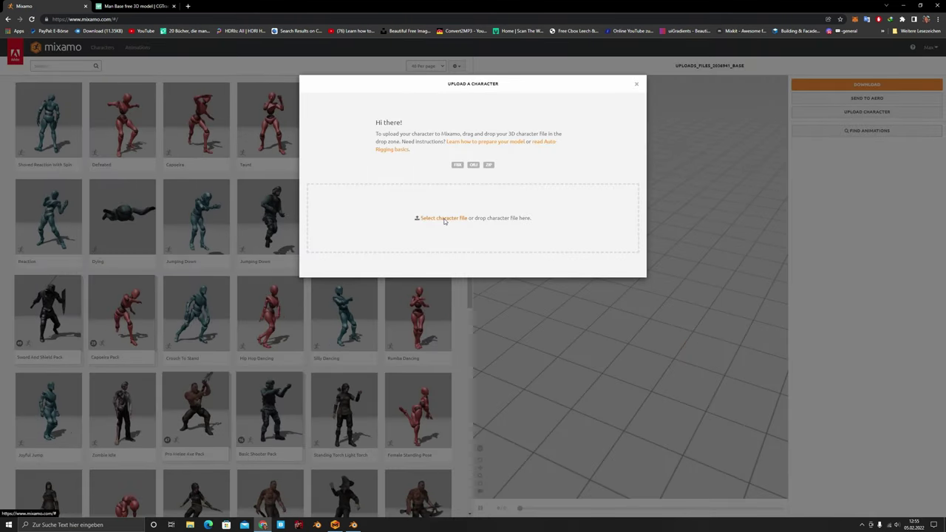
click(443, 218)
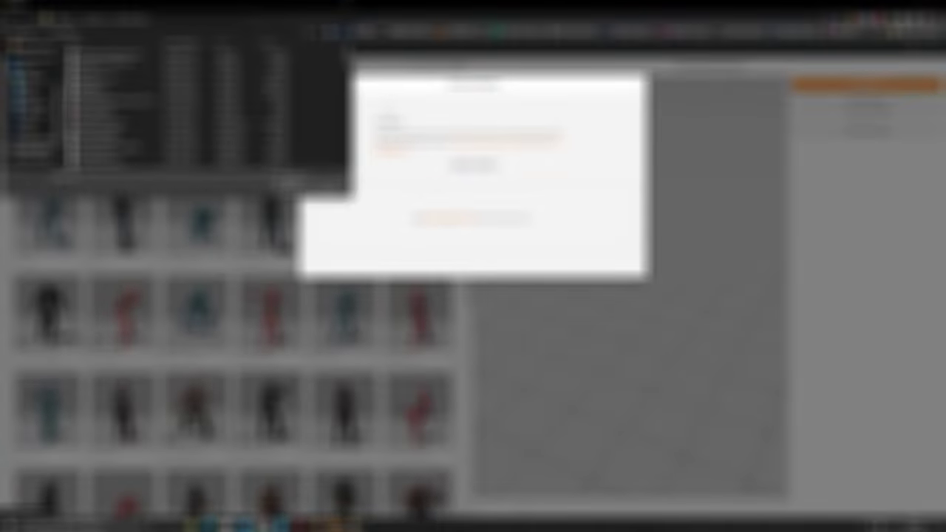
scroll(177, 118, down, 2)
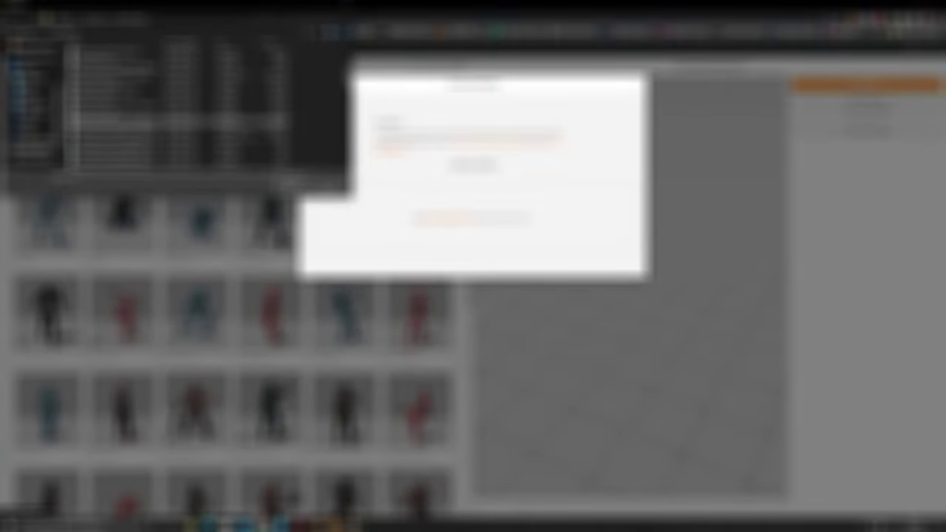
double_click(153, 90)
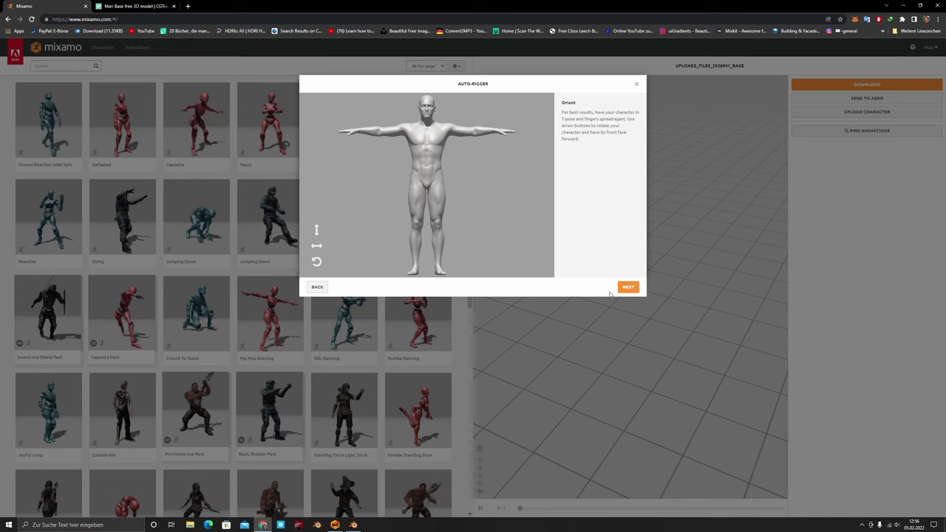
Accept the character's orientation and auto-rig it with symmetric markers on the chin, wrists, elbows, knees and groin.
click(627, 286)
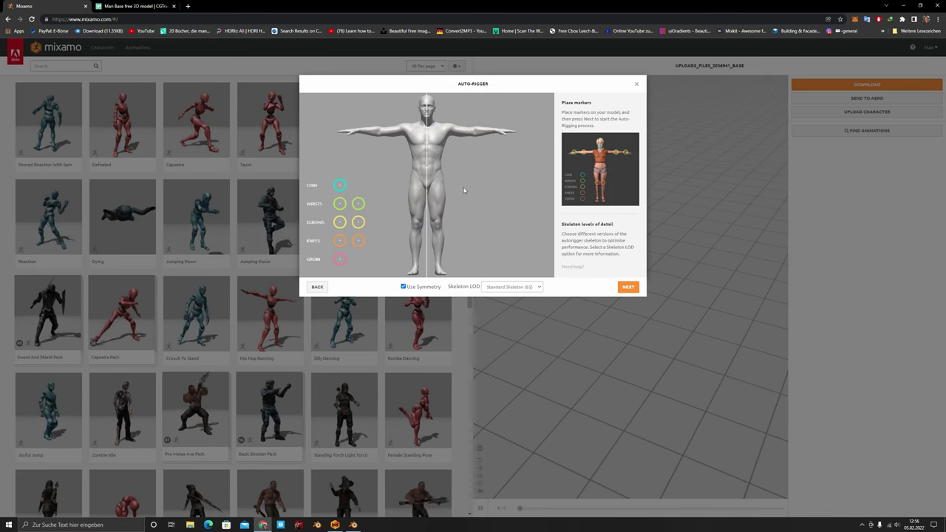
drag(432, 139, 429, 120)
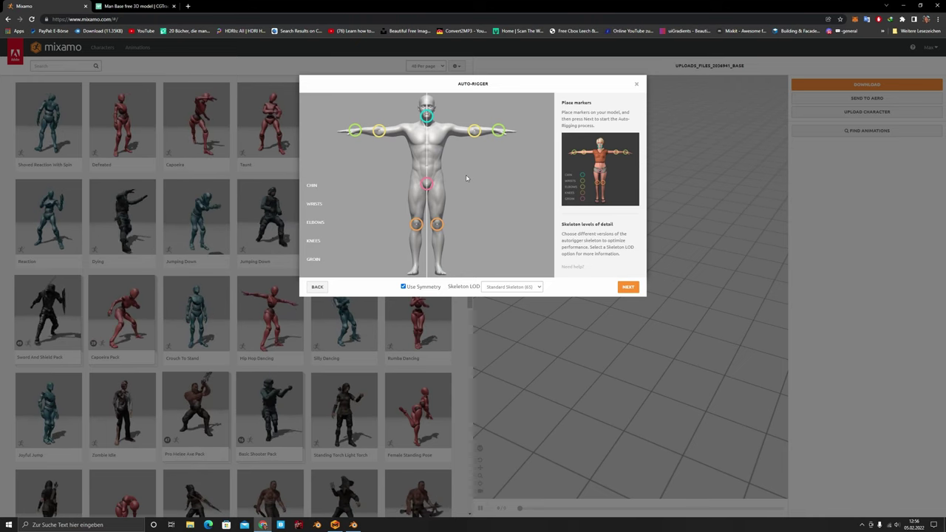
click(626, 288)
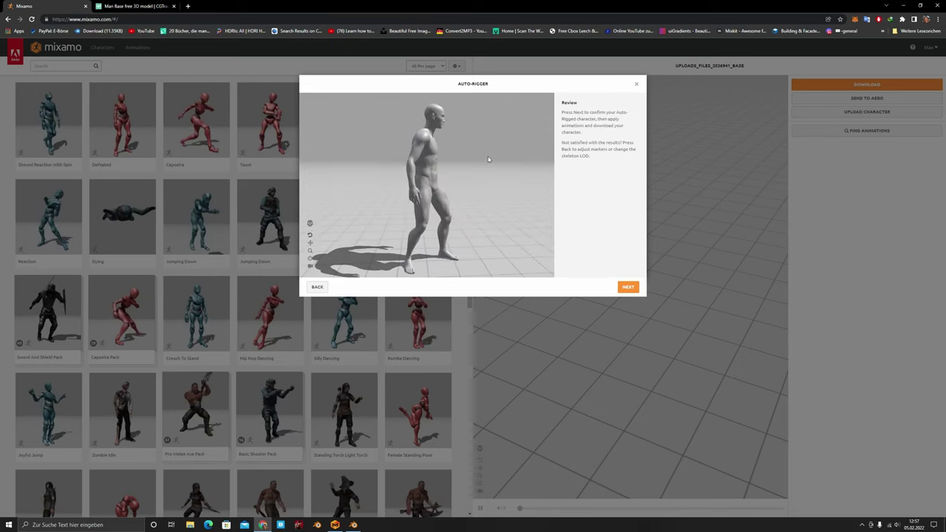
Inspect the auto-rigged character's preview from another angle and accept it as the active character.
drag(349, 159, 396, 188)
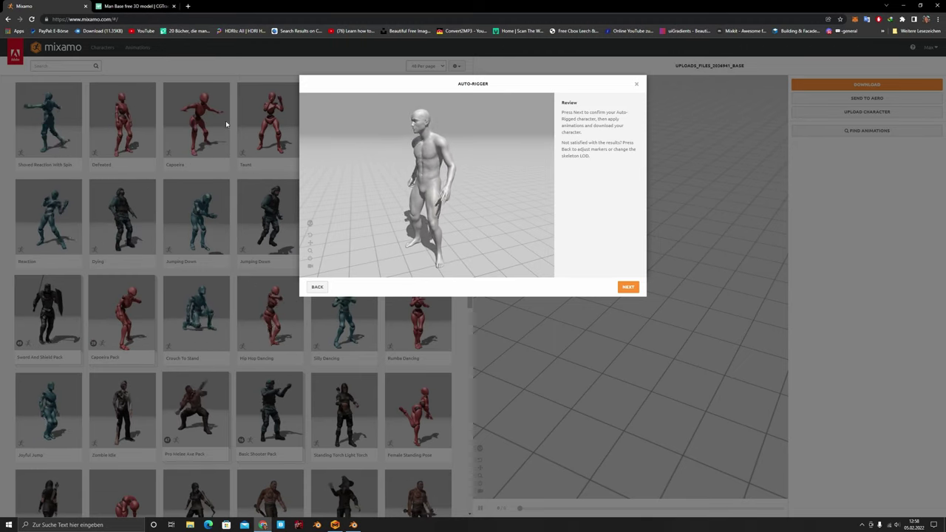
click(628, 286)
click(628, 287)
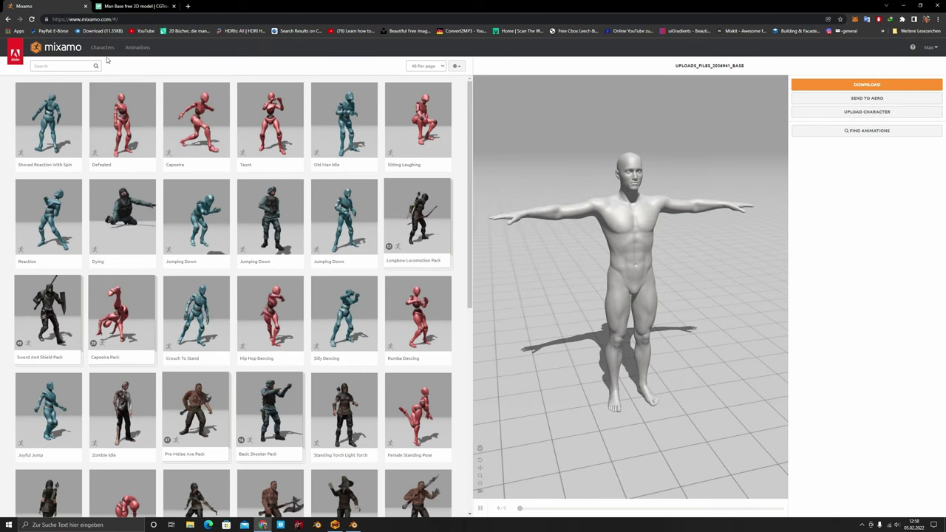
Look through Mixamo's ready-made characters and its animation library.
click(94, 49)
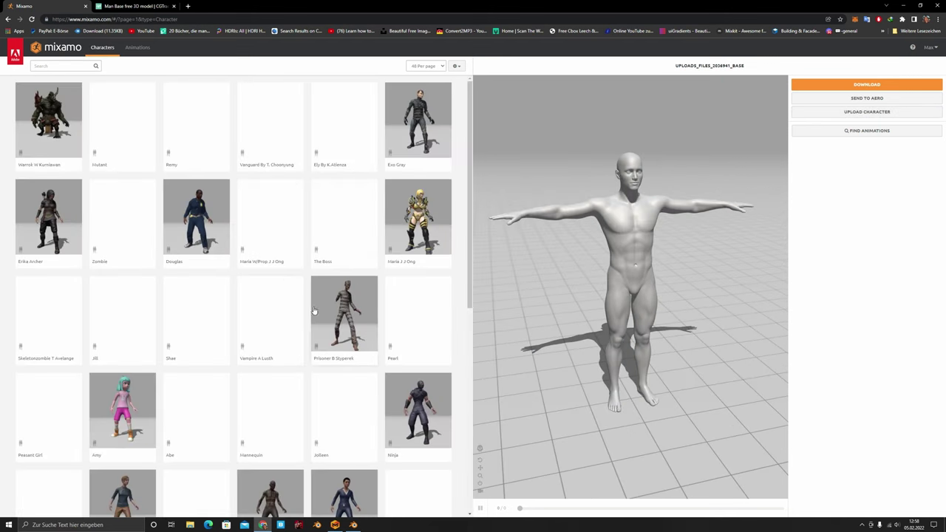
scroll(198, 298, down, 6)
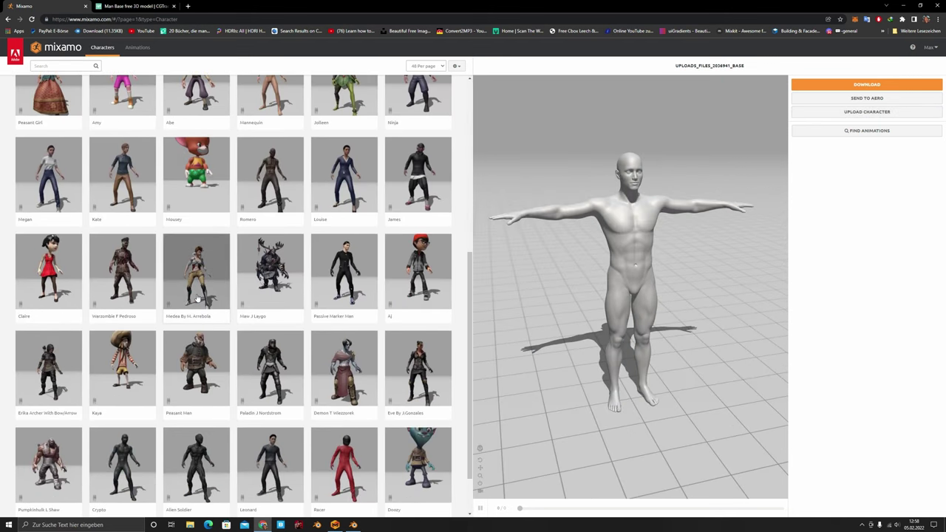
scroll(226, 332, up, 5)
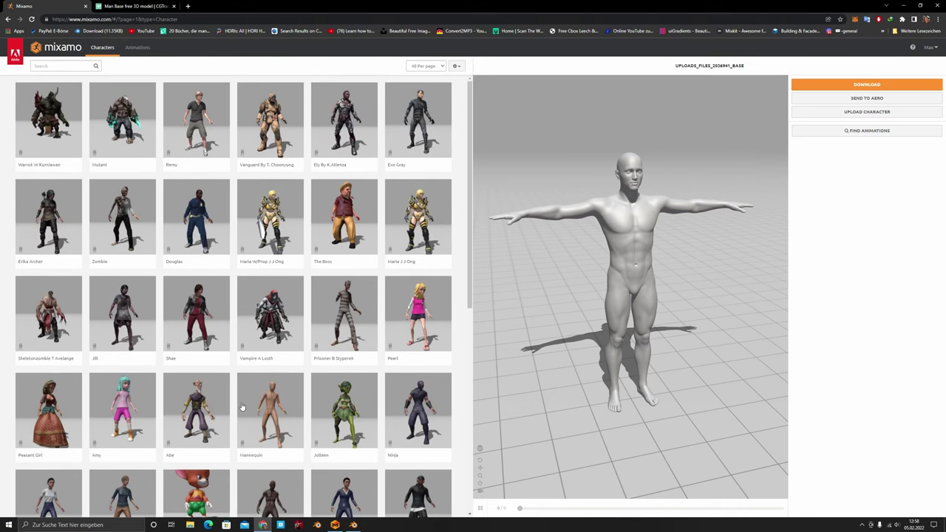
click(138, 46)
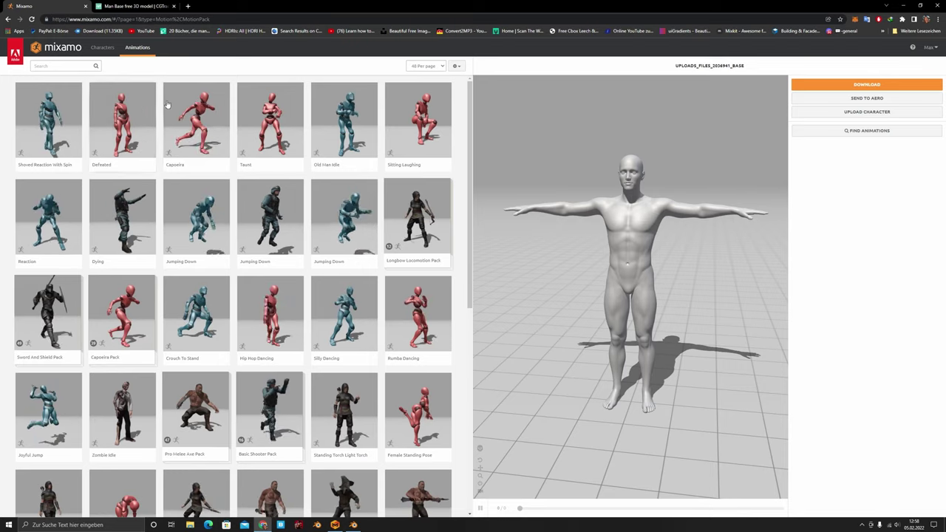
scroll(107, 232, down, 5)
scroll(111, 234, down, 2)
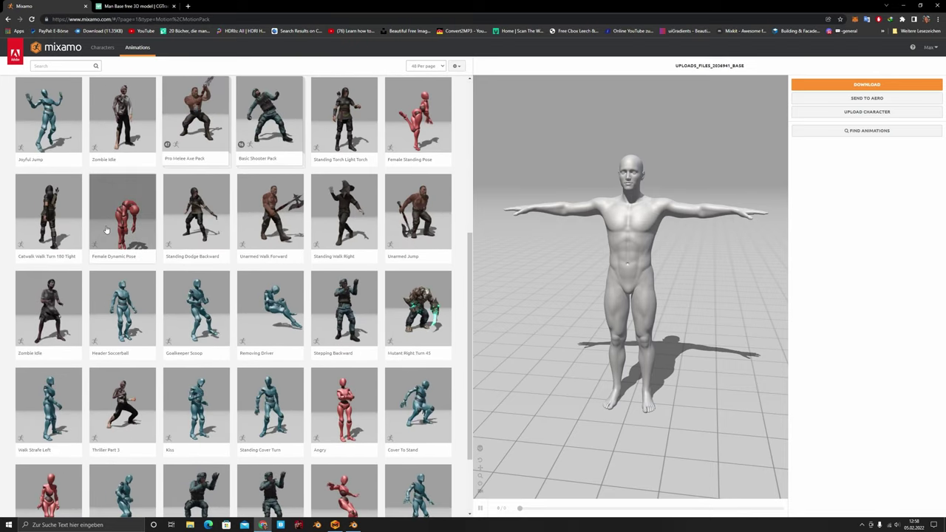
scroll(148, 252, up, 4)
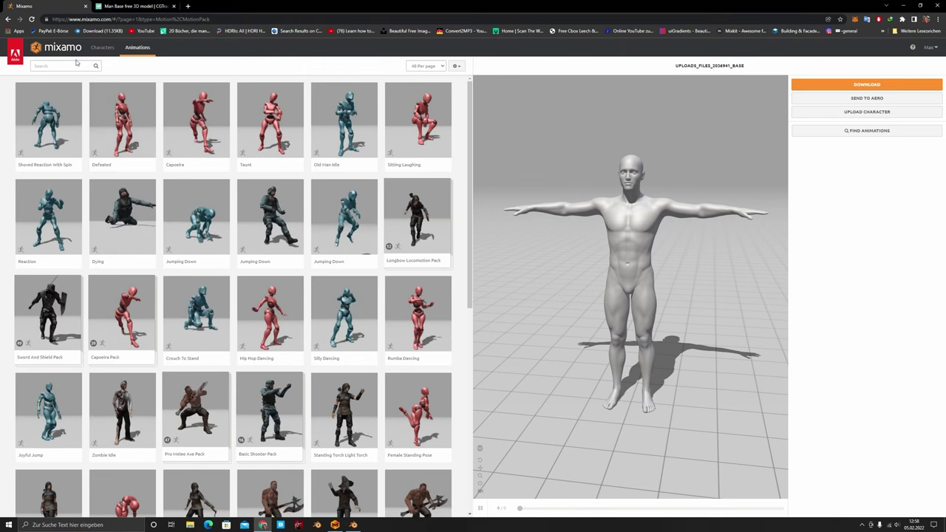
Search the animations for "swing dancing" and apply the second Swing Dancing result to the character.
text(dancing)
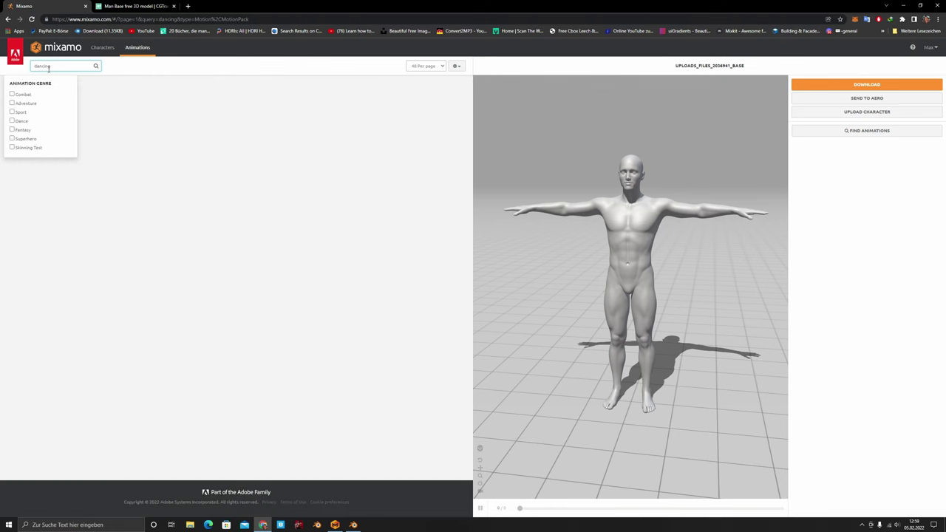
click(34, 66)
text(swing)
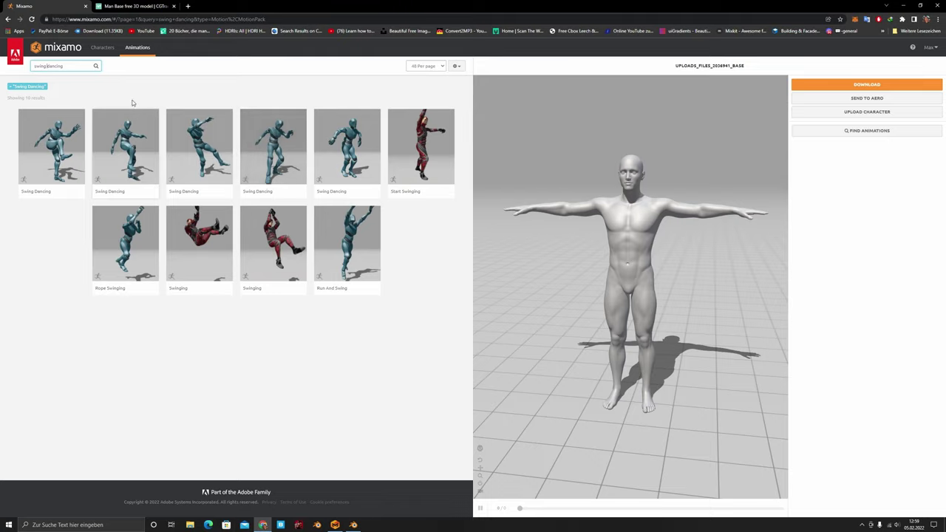
click(131, 161)
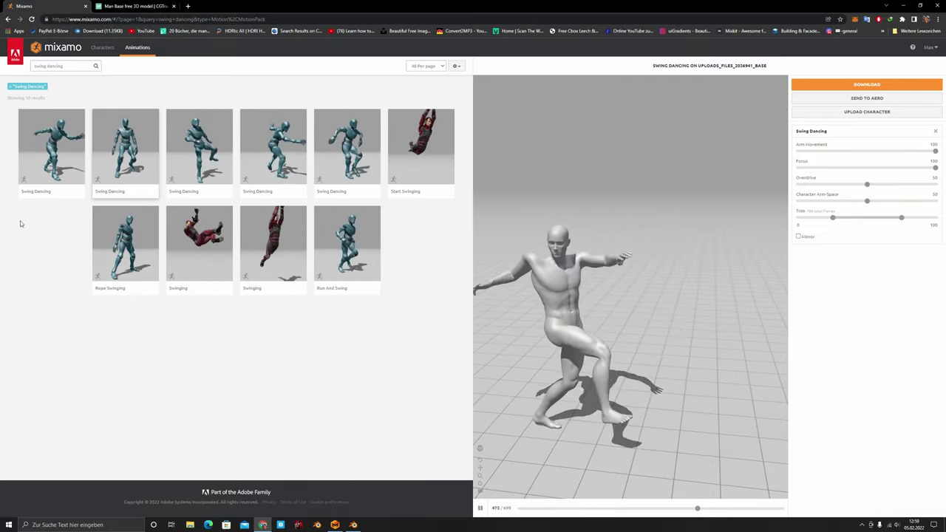
Download the animated character as FBX Binary with skin, at 24 frames per second and without keyframe reduction.
click(870, 86)
click(362, 141)
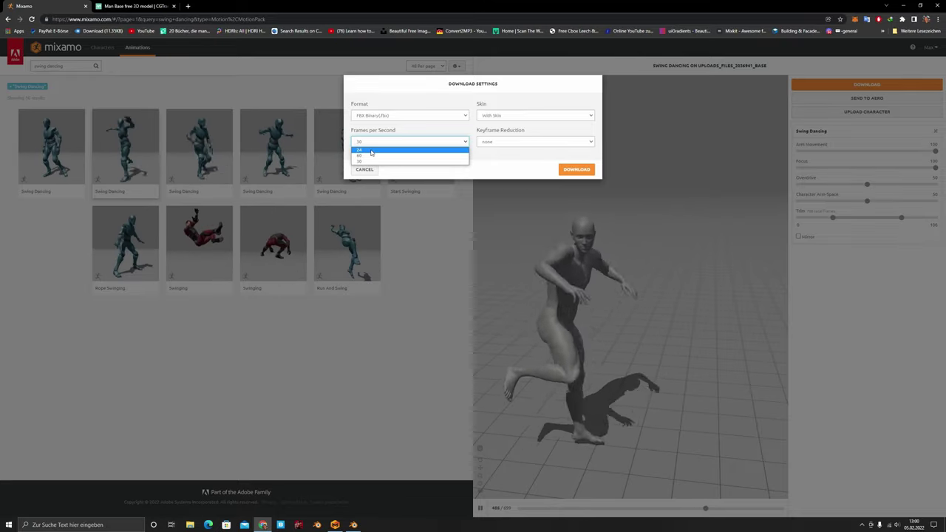
click(372, 150)
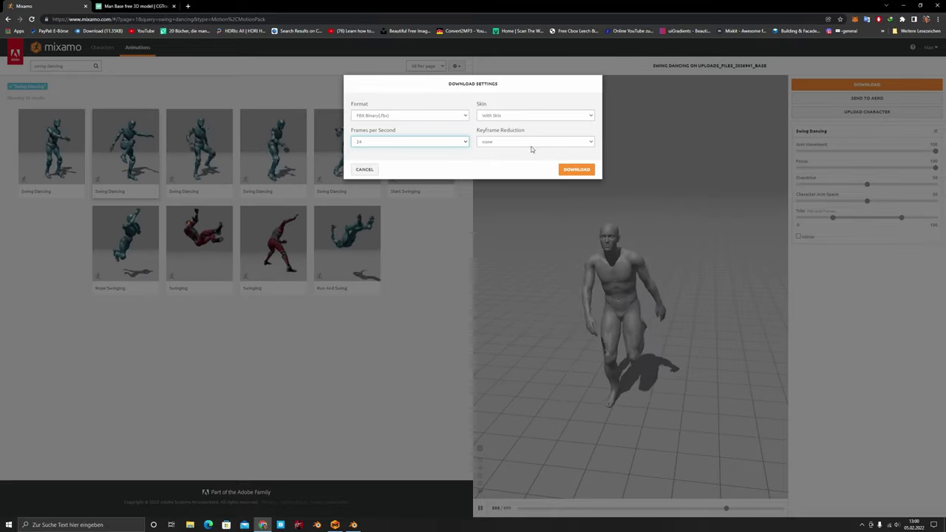
click(496, 116)
click(471, 126)
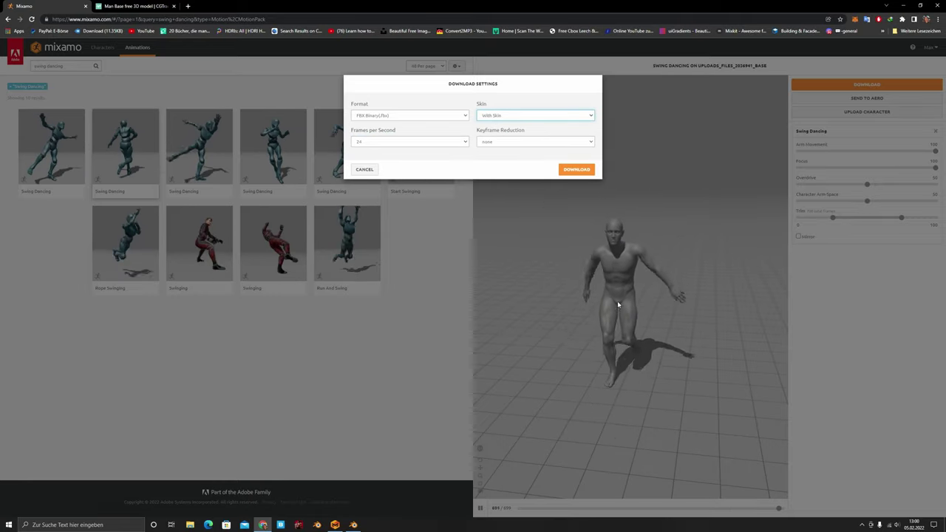
click(575, 169)
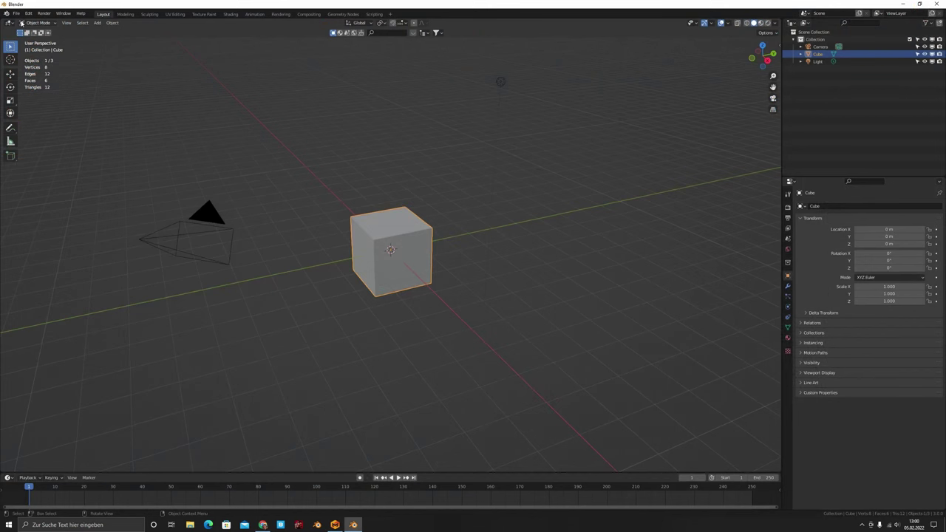
Import the downloaded swing dancing character into the Blender scene as an FBX file.
click(14, 14)
mouse_move(55, 116)
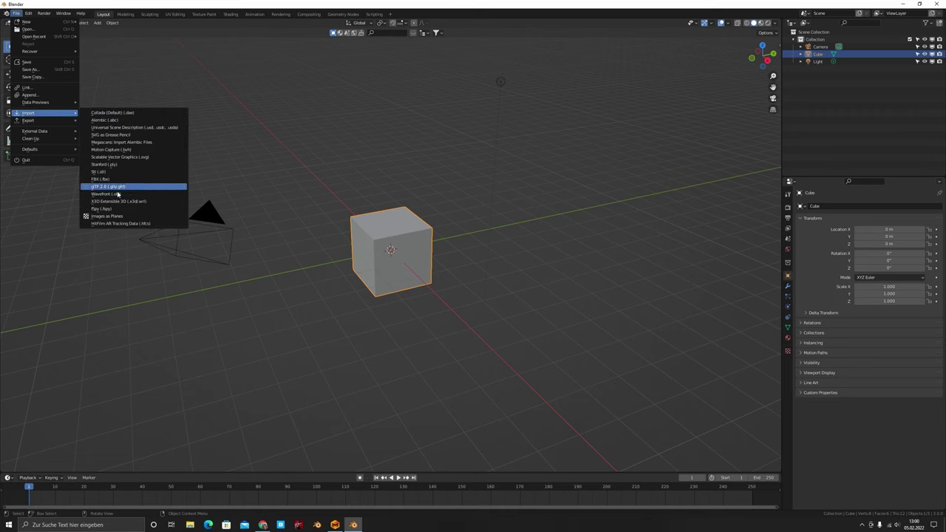
click(104, 179)
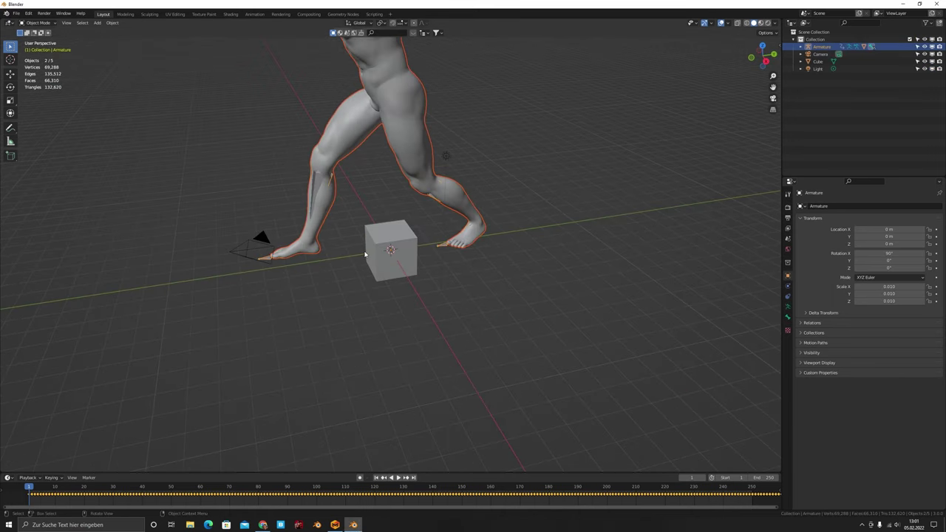
Invert the selection and delete the default camera, cube and light, keeping only the imported character.
key(ctrl+i)
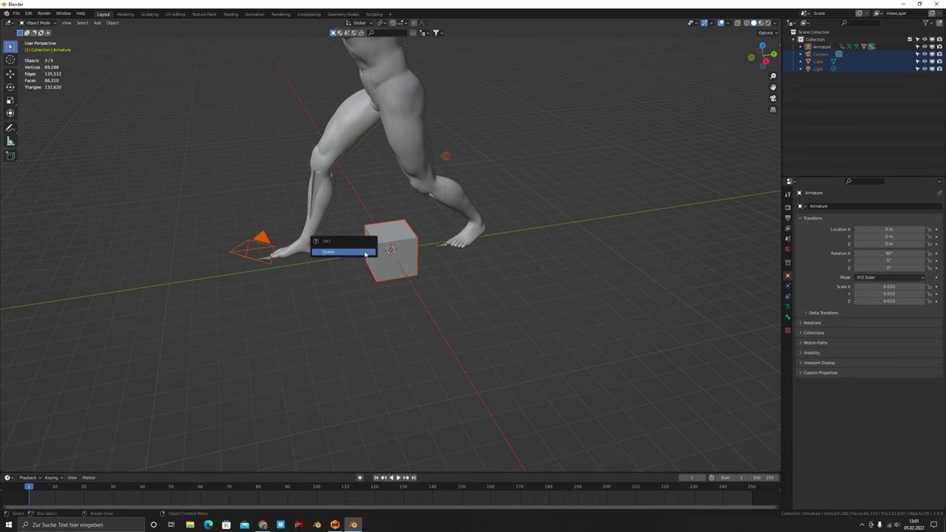
click(365, 253)
scroll(283, 150, down, 4)
middle_drag(283, 150, 347, 144)
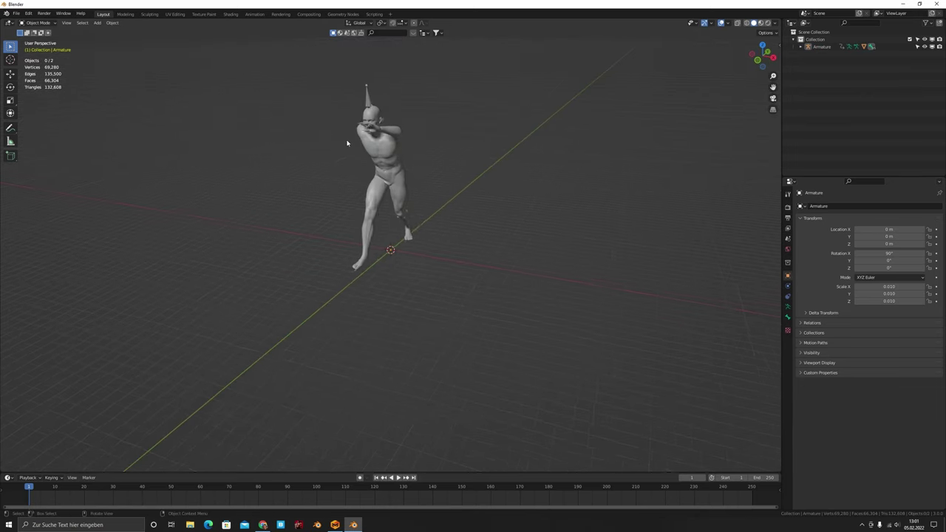
Inspect the imported character's pose and rig from several angles and distances.
scroll(347, 144, up, 7)
middle_drag(403, 155, 333, 160)
scroll(335, 161, down, 7)
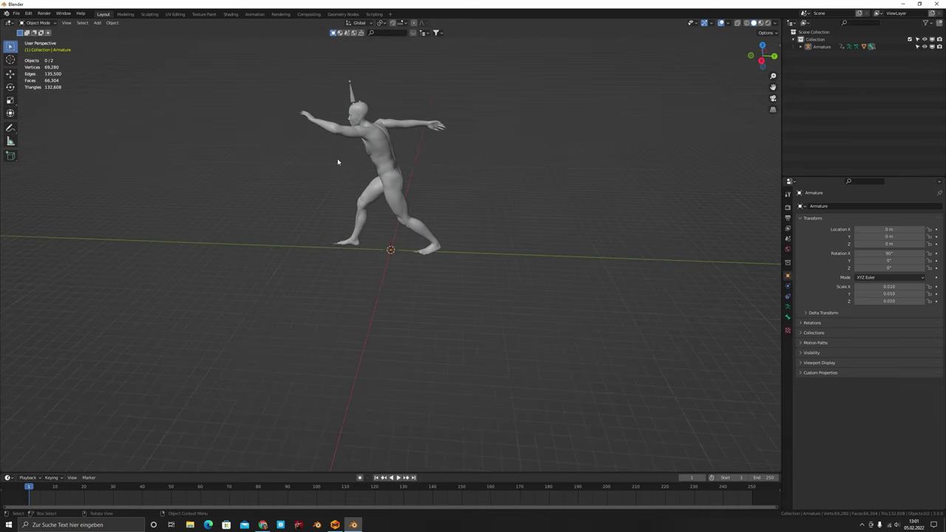
scroll(337, 166, up, 1)
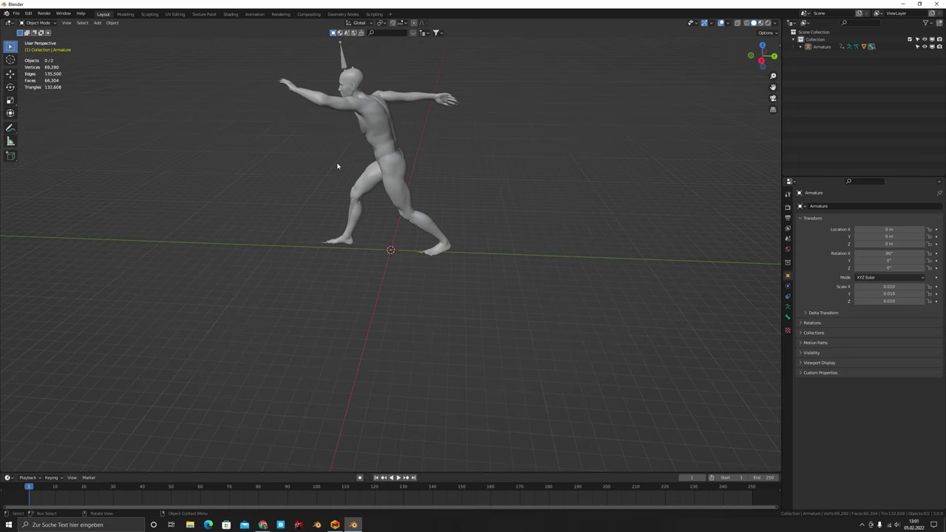
middle_drag(279, 175, 332, 180)
scroll(302, 173, up, 5)
scroll(323, 138, down, 5)
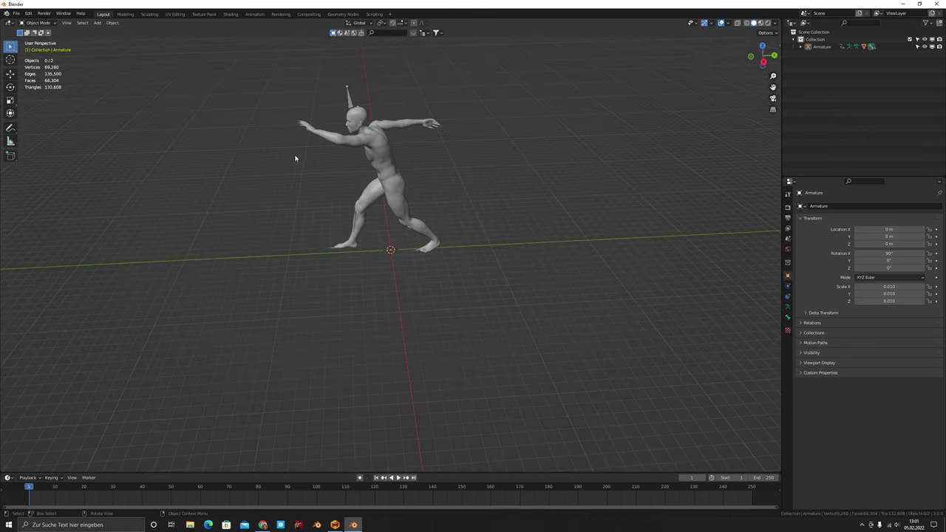
Select the armature and scale the character down uniformly to a scale of about 0.000638.
click(352, 104)
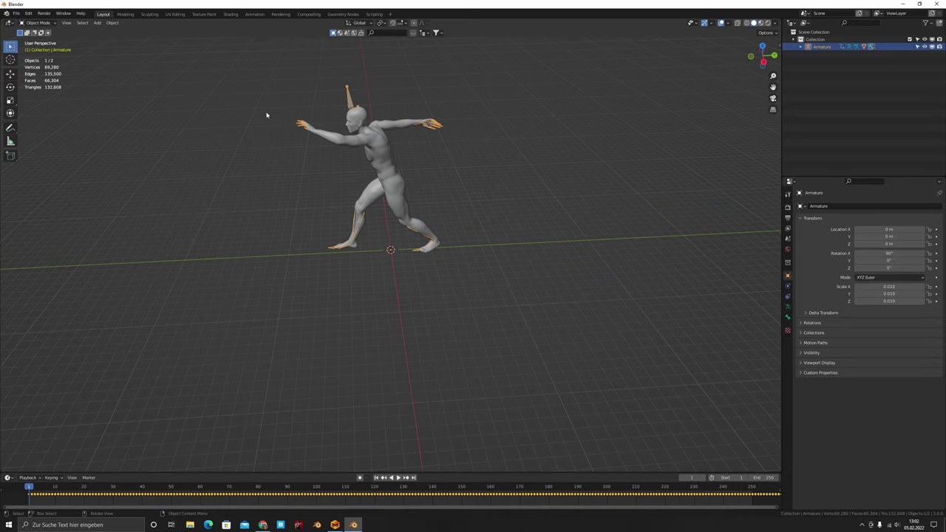
scroll(384, 181, up, 5)
scroll(352, 179, down, 4)
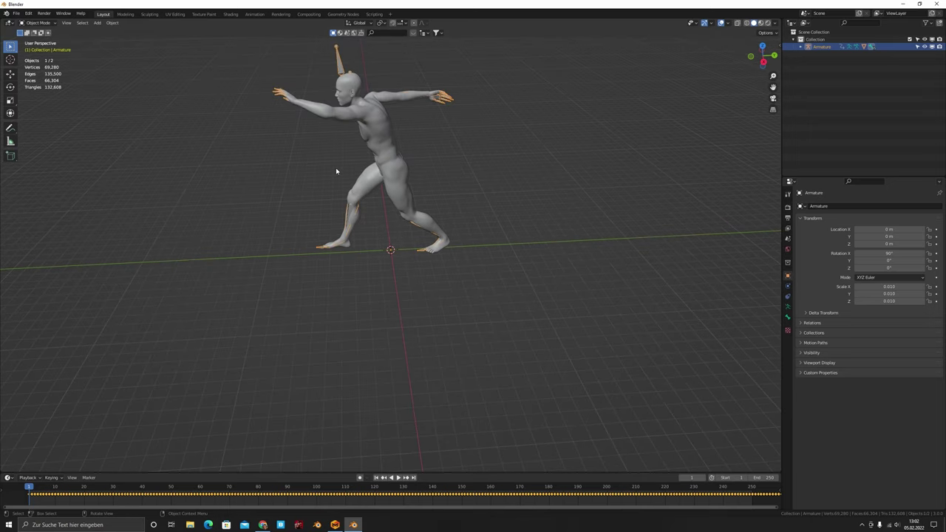
middle_drag(336, 171, 389, 122)
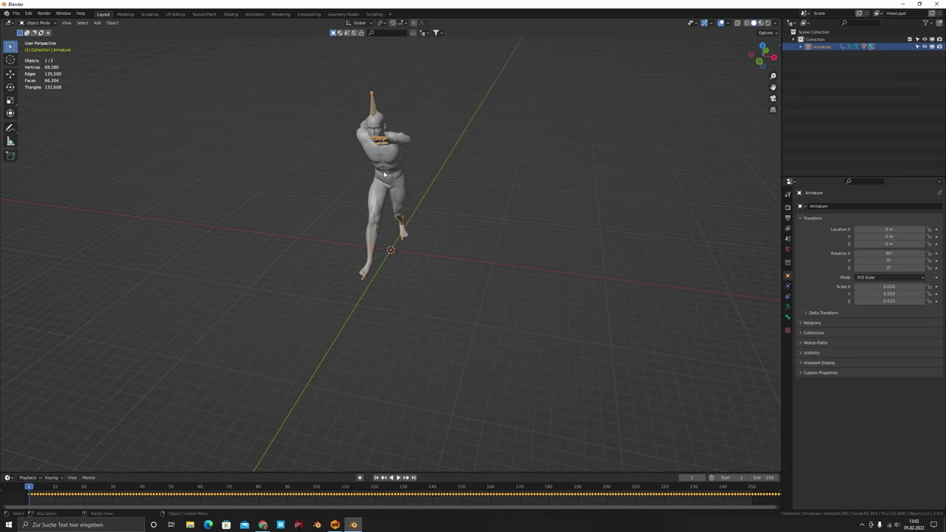
middle_drag(469, 122, 423, 134)
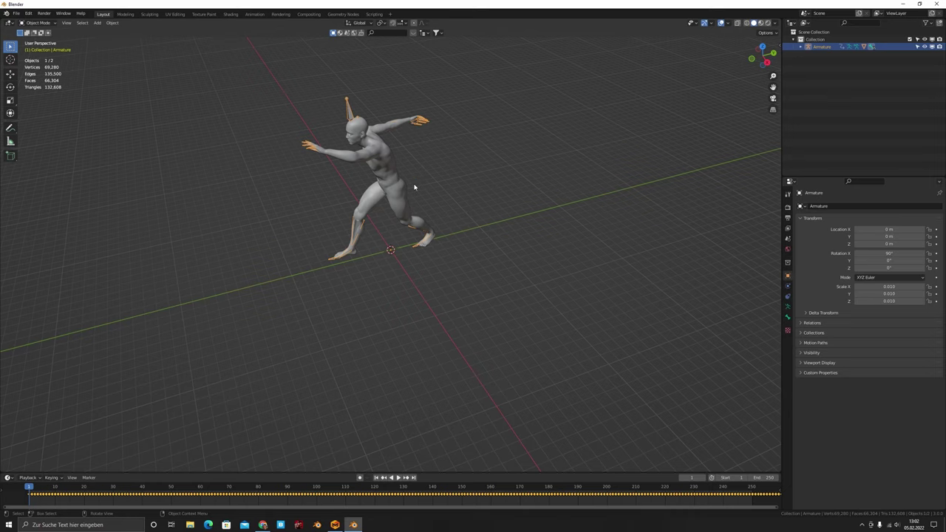
scroll(413, 191, up, 5)
scroll(405, 205, down, 5)
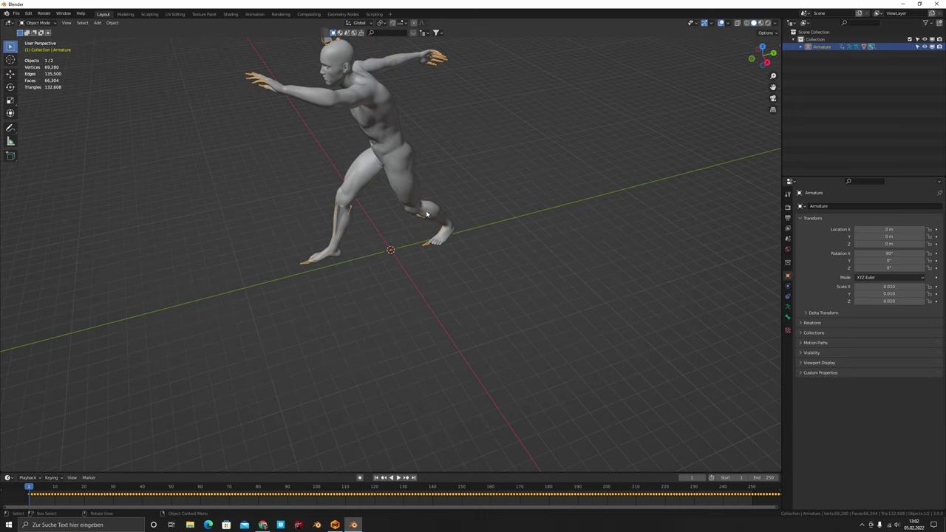
middle_drag(429, 209, 380, 161)
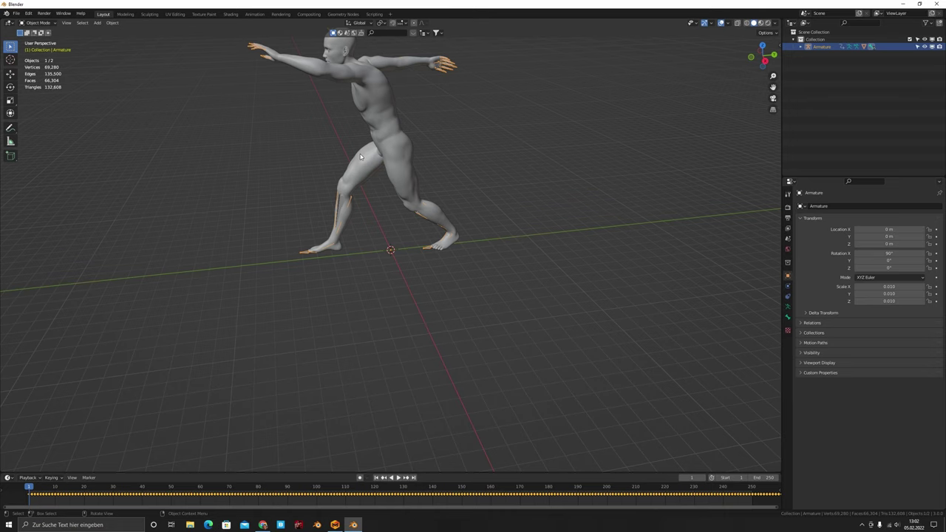
key(s)
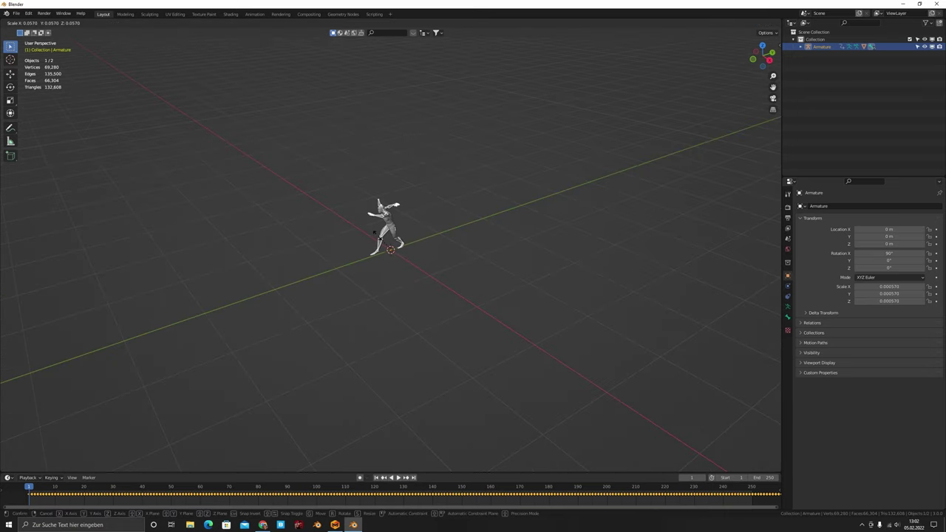
click(371, 236)
scroll(371, 235, up, 6)
middle_drag(371, 235, 271, 209)
key(s)
click(302, 224)
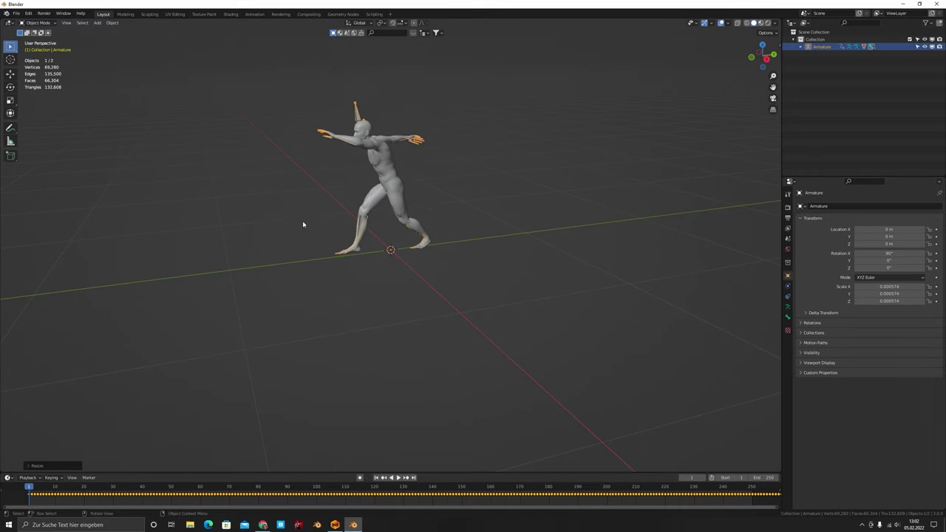
middle_drag(302, 223, 332, 224)
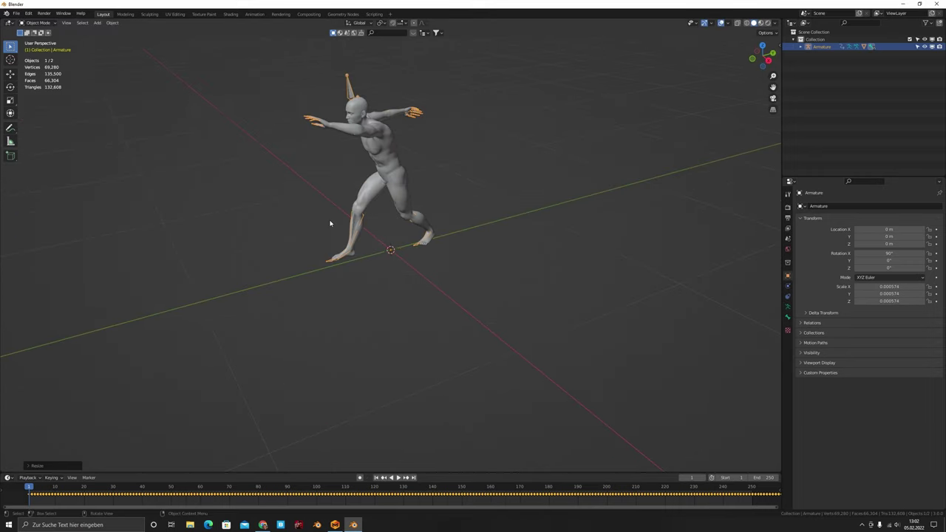
key(s)
click(240, 214)
Examine the rescaled character from the front and side, both up close and at a distance.
middle_drag(240, 214, 345, 212)
scroll(470, 211, down, 8)
middle_drag(470, 211, 390, 256)
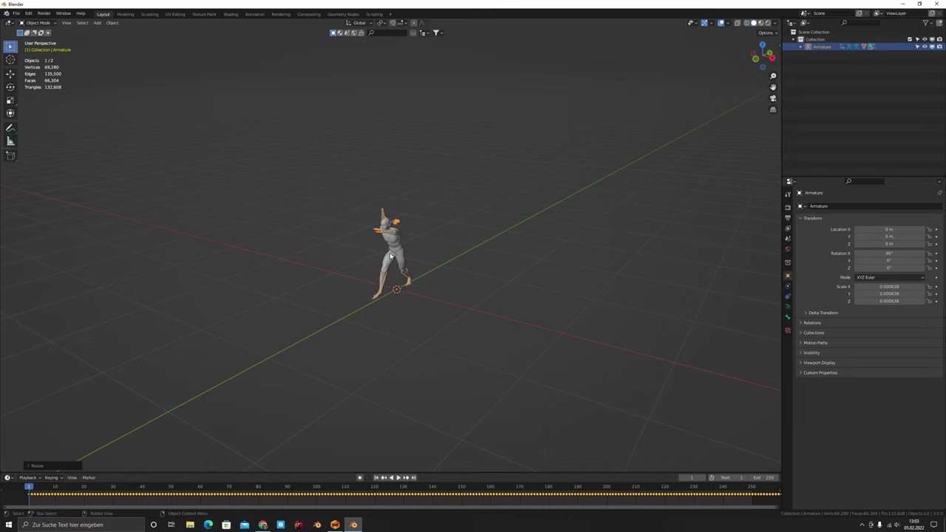
scroll(392, 342, up, 3)
scroll(416, 341, up, 5)
middle_drag(416, 339, 384, 330)
scroll(384, 330, down, 6)
scroll(371, 323, up, 4)
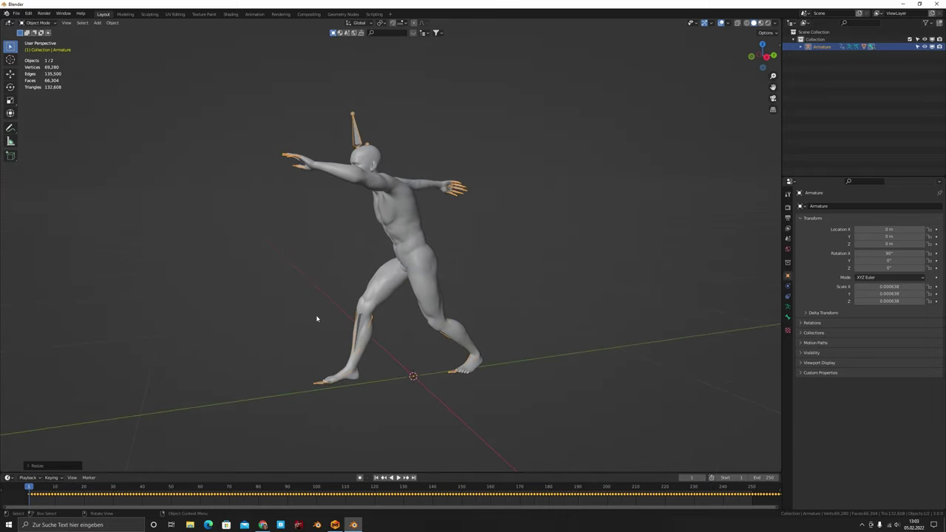
scroll(272, 299, down, 3)
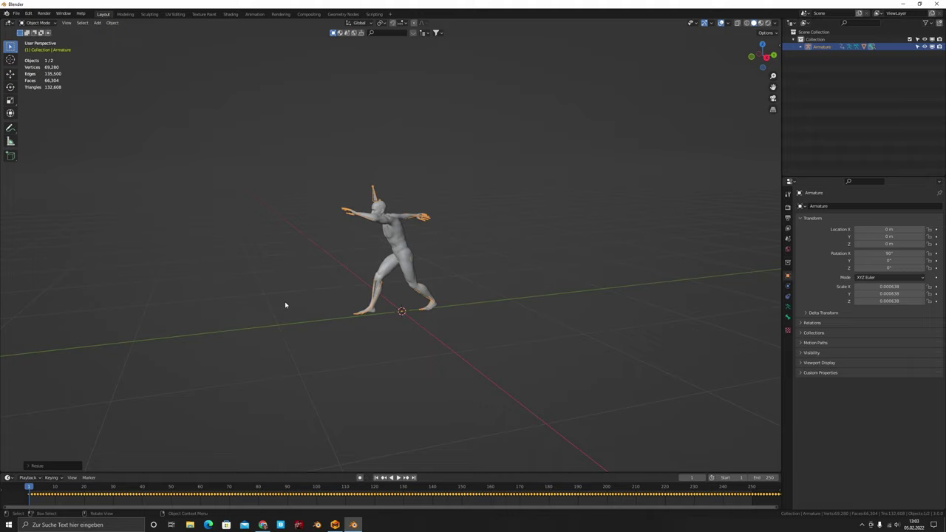
scroll(289, 304, up, 4)
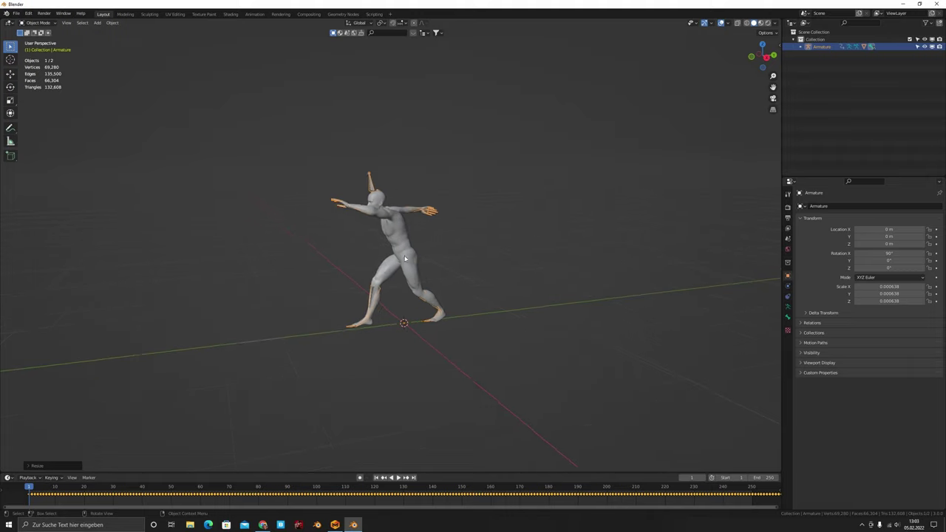
middle_drag(403, 257, 444, 263)
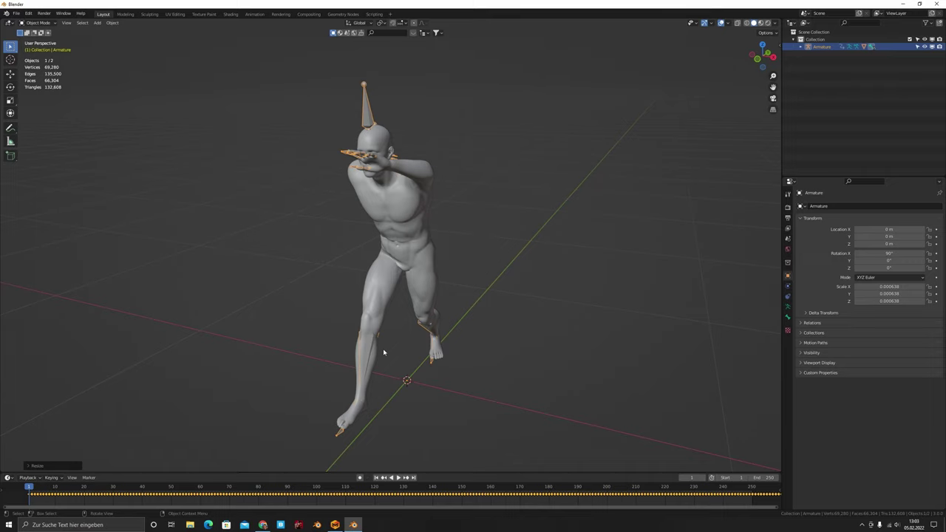
middle_drag(384, 353, 427, 336)
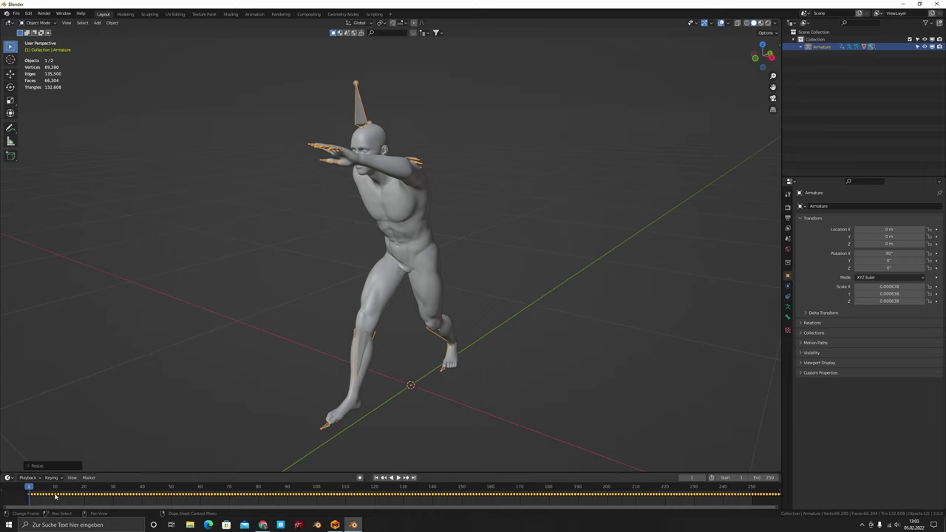
drag(45, 491, 65, 503)
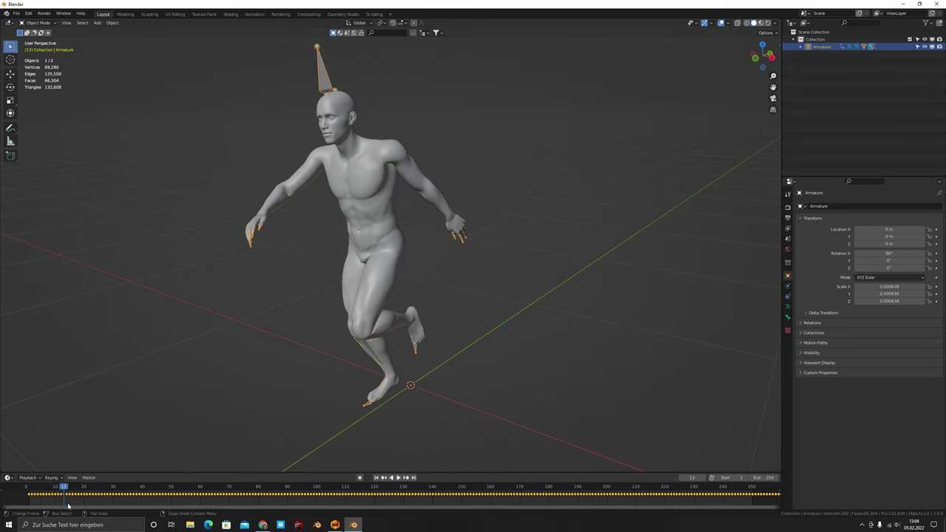
key(g)
key(1)
key(4)
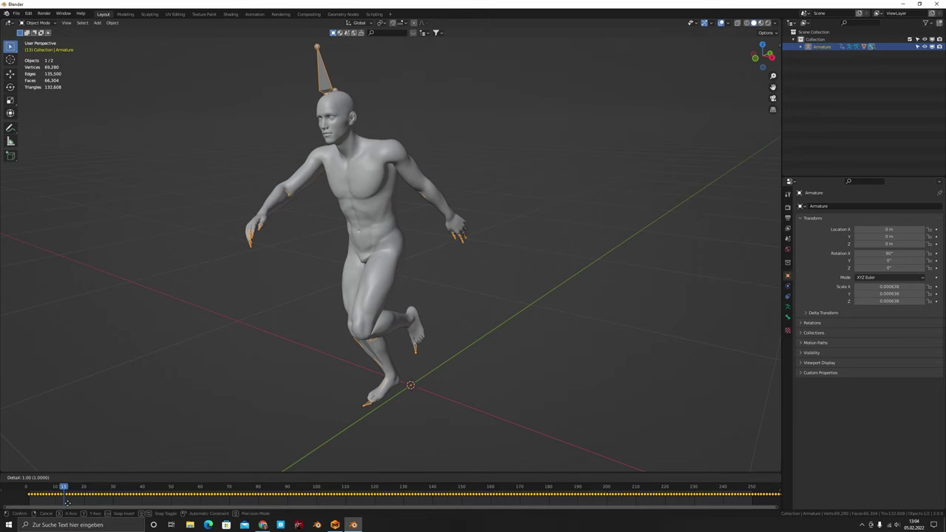
key(Escape)
drag(29, 490, 29, 492)
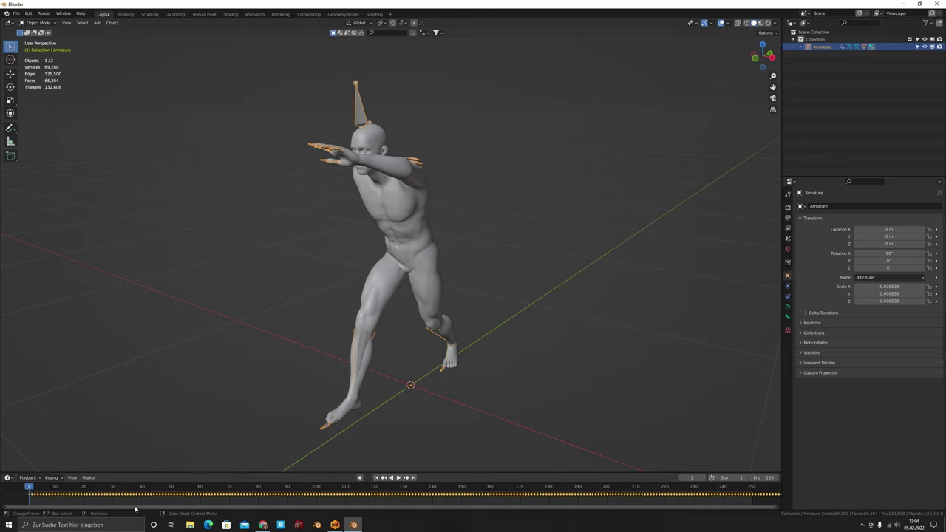
Shift all of the armature's keyframes 14 frames later in the timeline, check frame 15 and return to frame 1.
key(g)
key(1)
key(4)
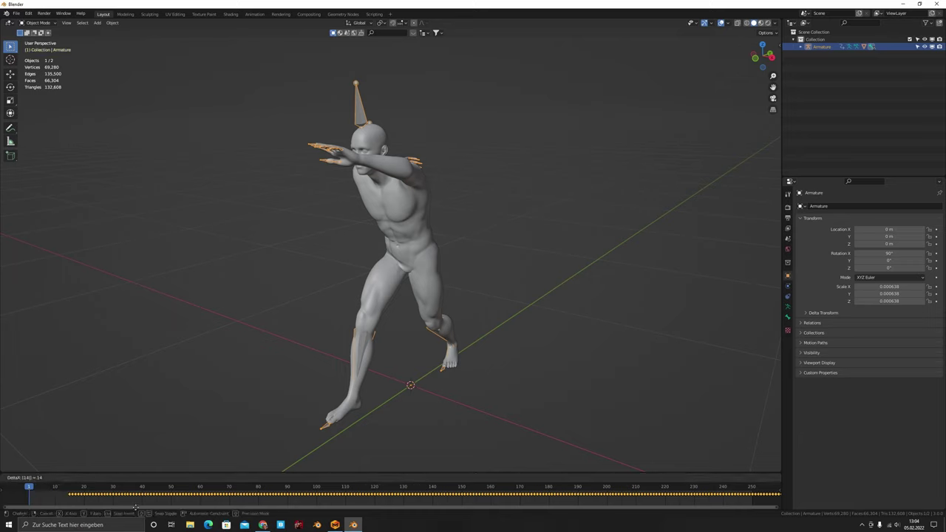
key(Return)
click(69, 492)
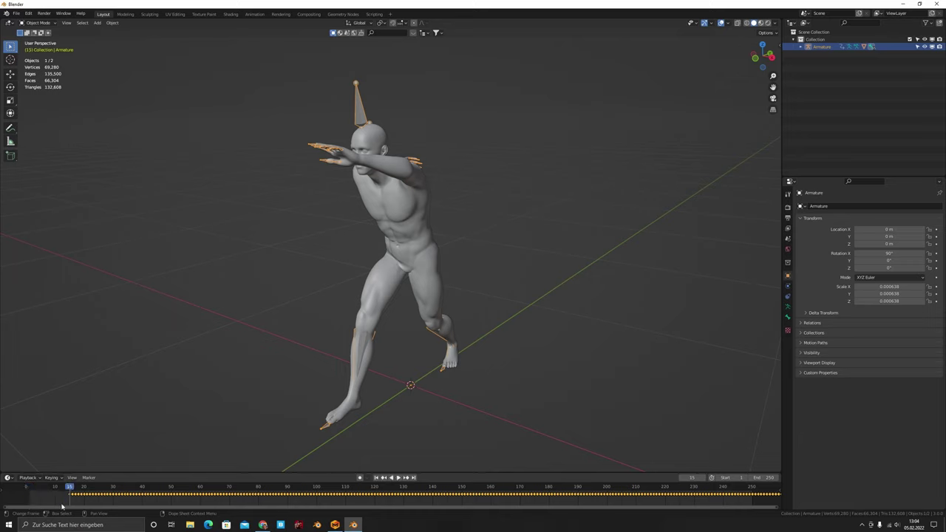
mouse_move(35, 494)
mouse_down()
mouse_move(48, 493)
mouse_move(31, 494)
mouse_up()
key(Left)
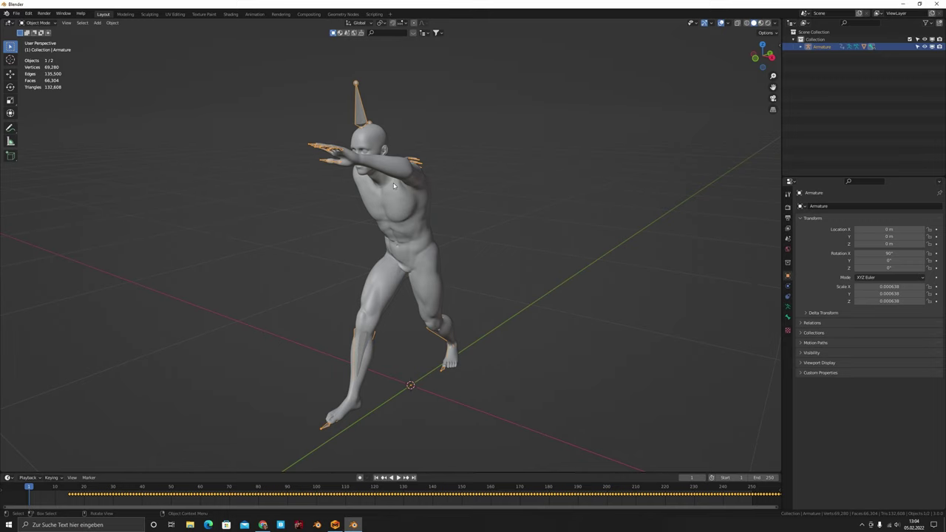
Put the armature into Pose Mode in front view and clear all transforms on every bone at frame 1.
key(KP_1)
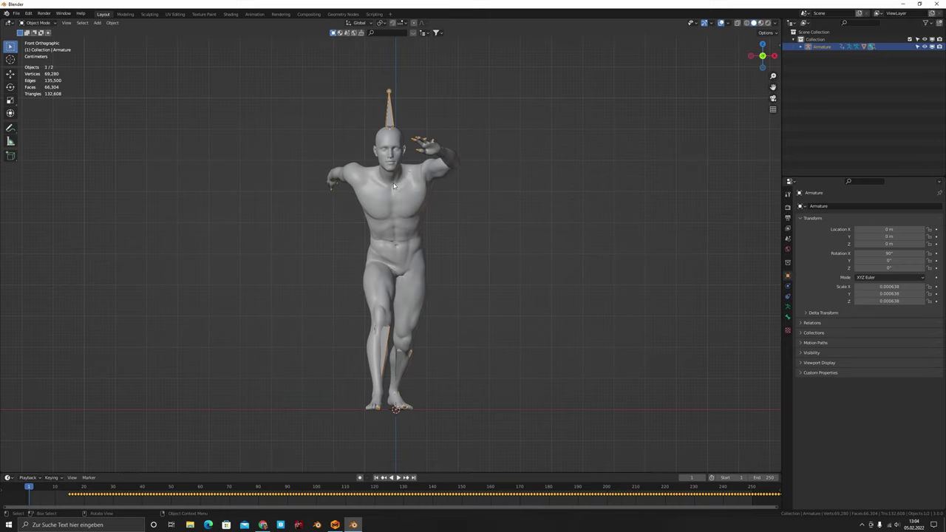
key(ctrl+Tab)
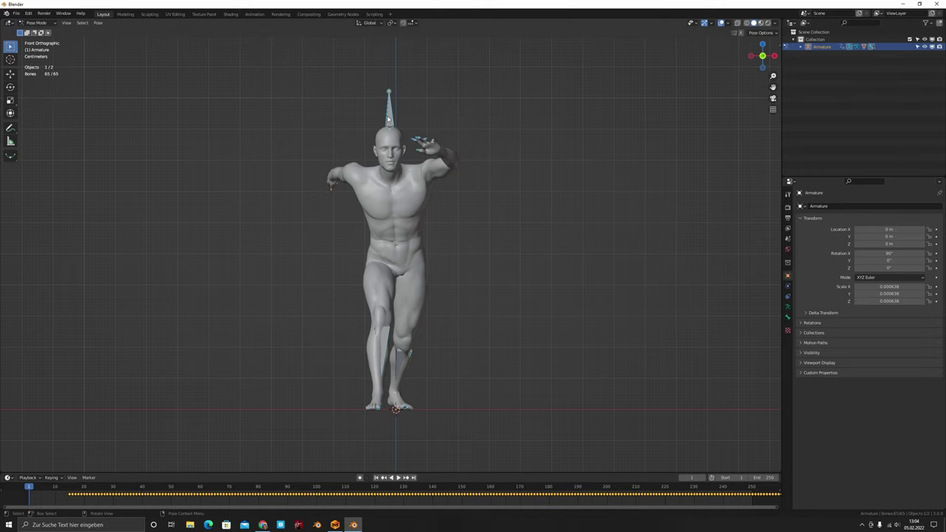
scroll(325, 125, up, 1)
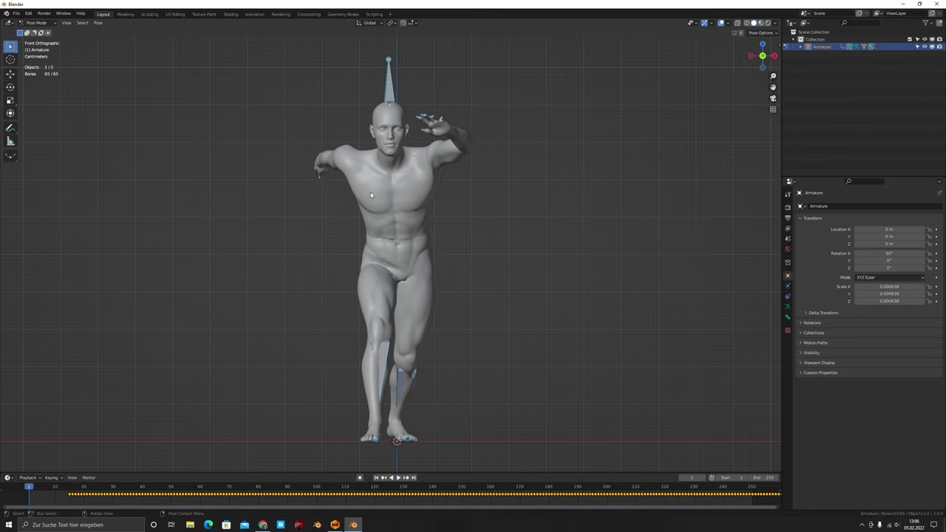
click(97, 23)
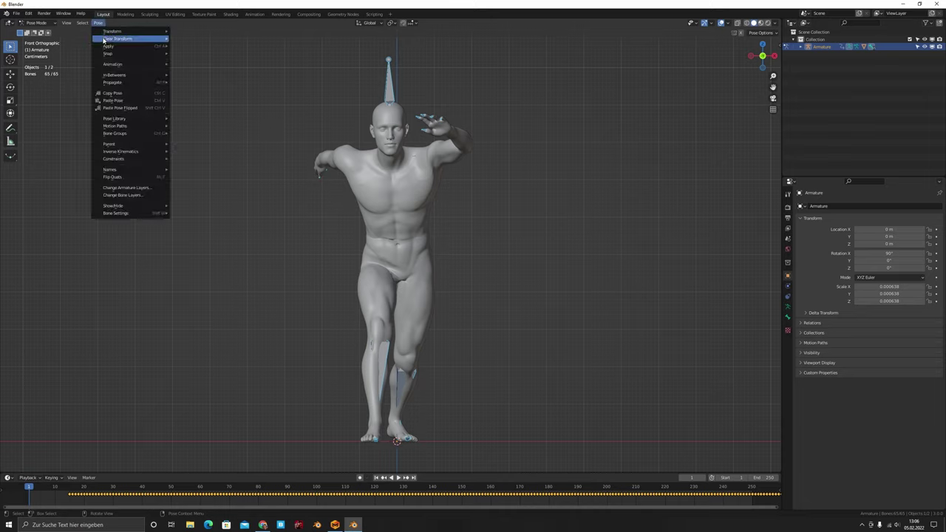
mouse_move(105, 41)
click(210, 39)
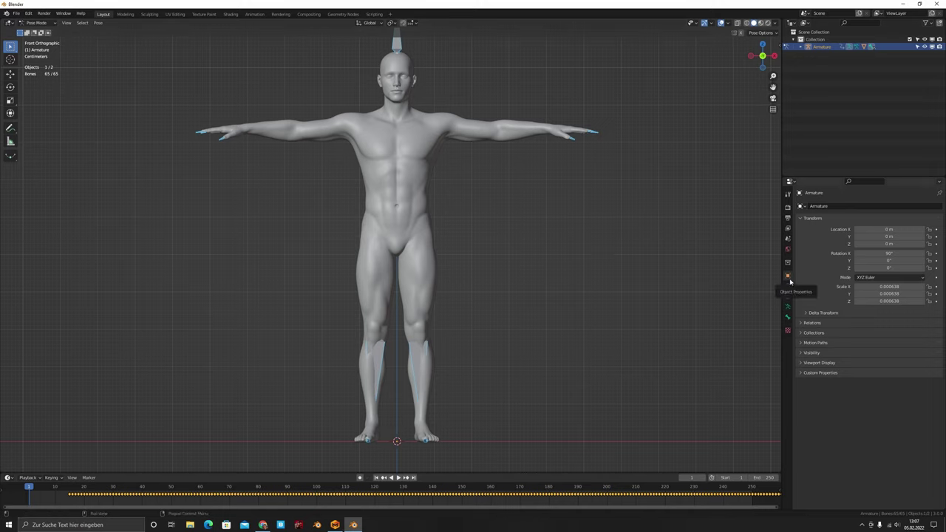
Display the armature in front of the mesh and select the left, then the right upper arm bone.
click(816, 362)
click(856, 390)
click(440, 131)
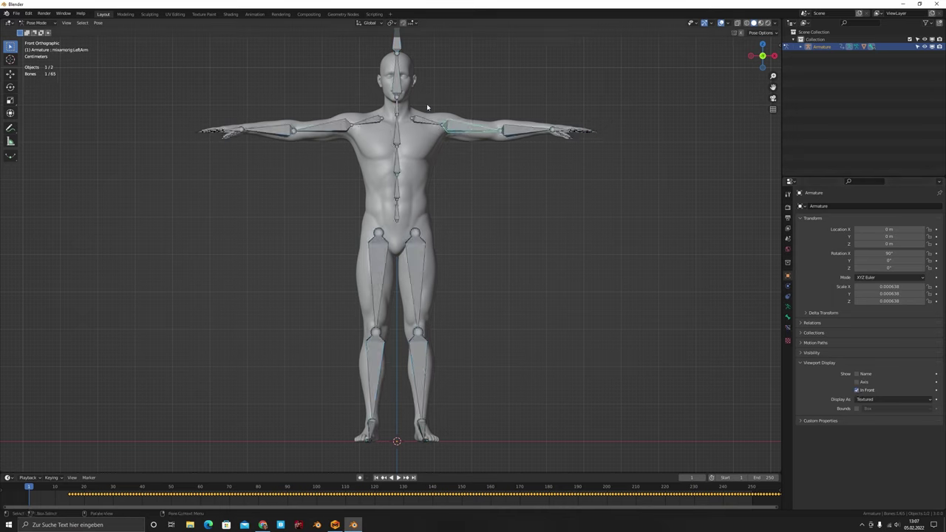
click(342, 127)
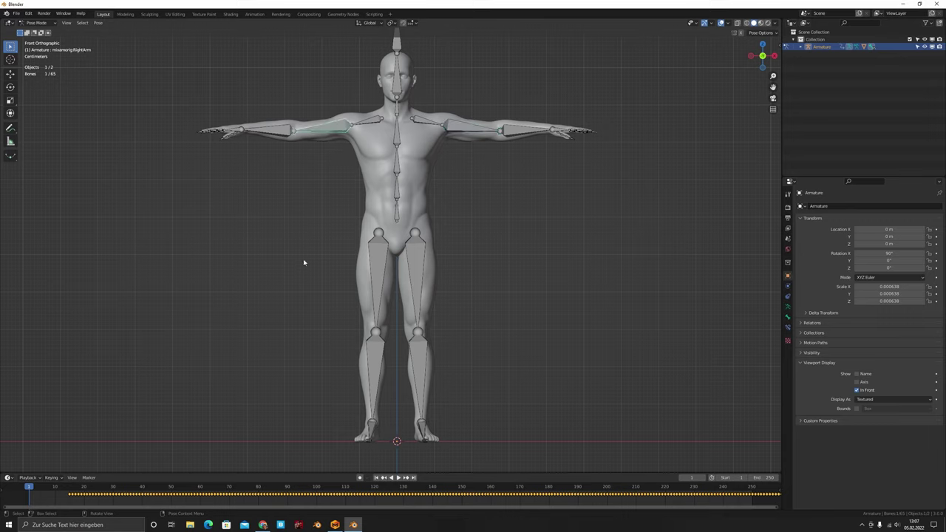
Try rotating the right upper arm bone downward freehand in front view and undo the rotation.
key(r)
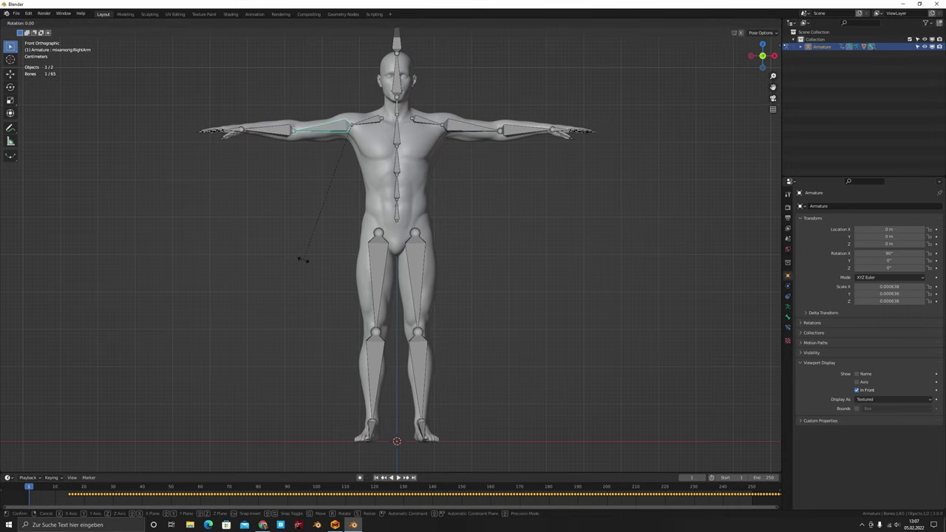
click(382, 159)
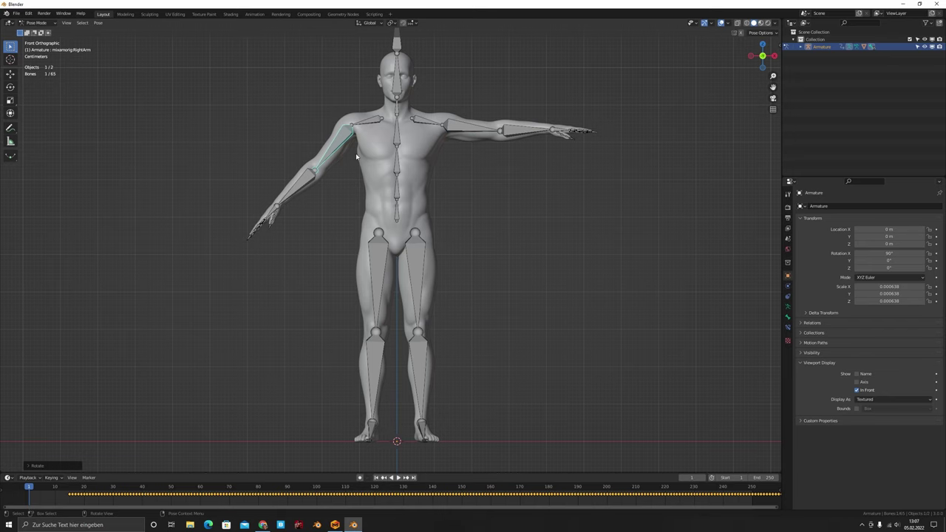
middle_drag(355, 153, 433, 198)
key(KP_1)
key(ctrl+z)
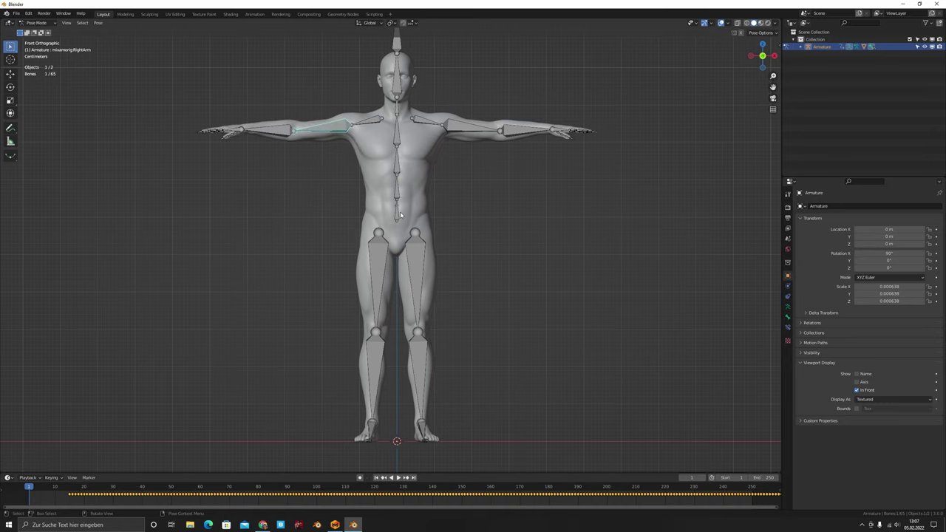
Try rotating the right upper arm bone from an angled perspective view, first about global Z and once unconstrained, and undo it.
middle_drag(400, 212, 488, 243)
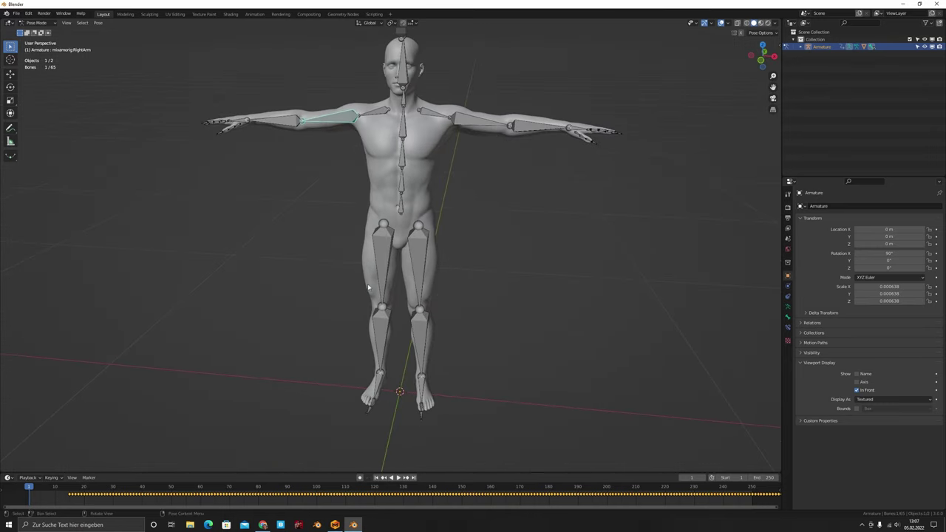
middle_drag(392, 284, 430, 278)
key(r)
key(z)
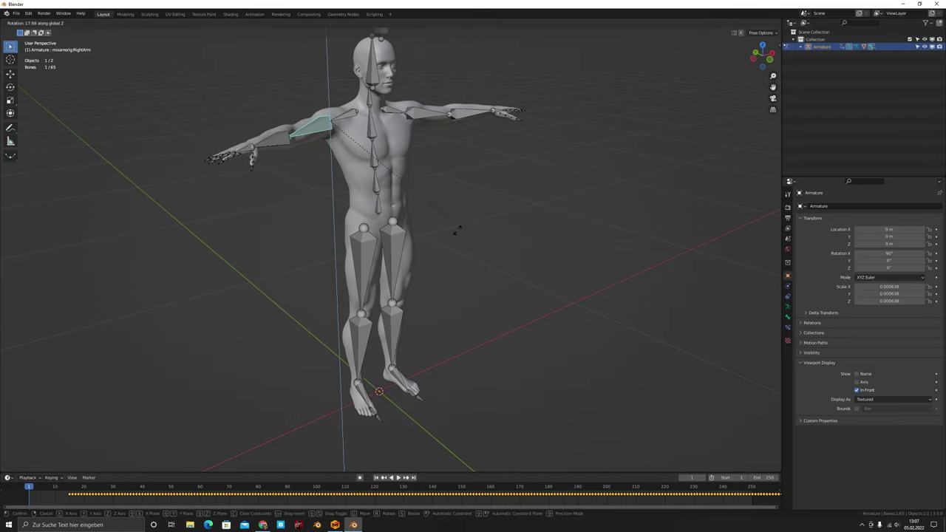
right_click(469, 174)
key(r)
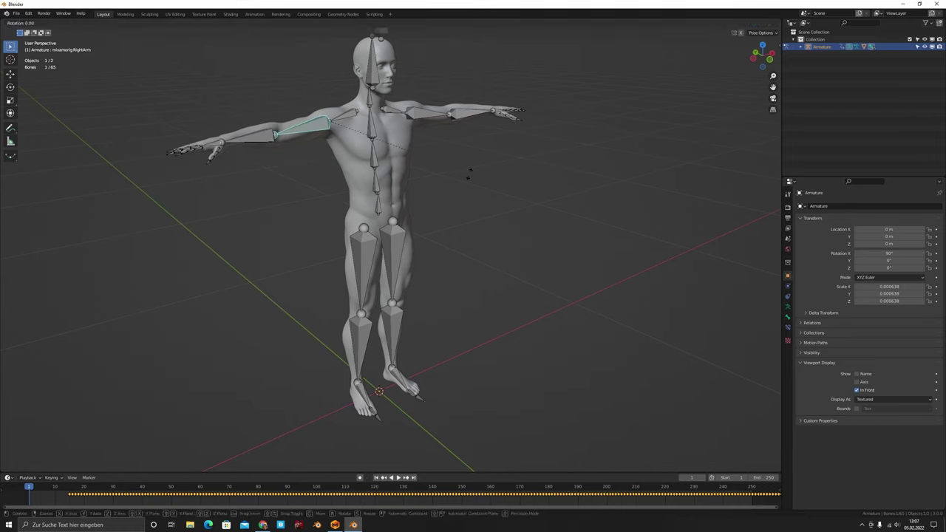
click(469, 173)
middle_drag(469, 173, 441, 189)
mouse_move(432, 234)
middle_down()
mouse_move(410, 218)
mouse_move(415, 227)
middle_up()
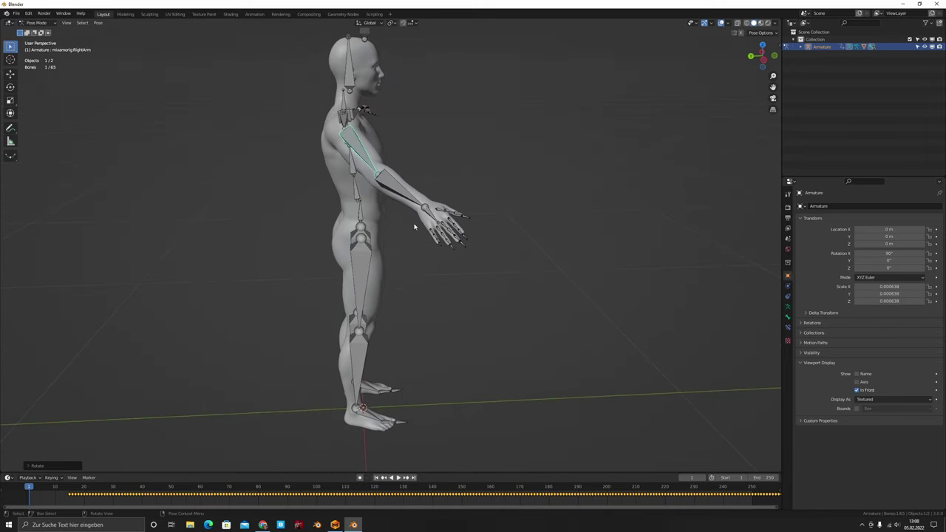
key(ctrl+z)
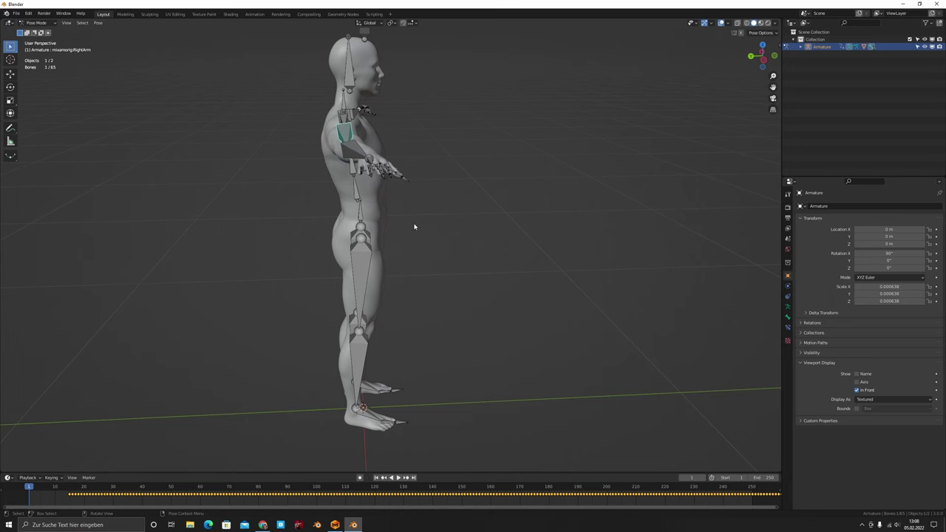
Rotate the right upper arm bone 45° downward in front view and check the arm from the side.
key(KP_1)
text(r)
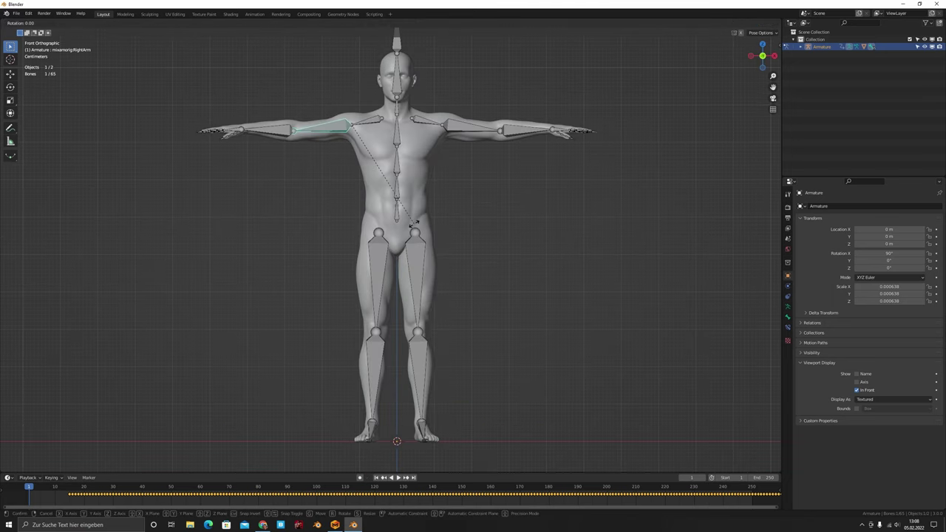
text(45)
key(Return)
middle_drag(418, 212, 408, 130)
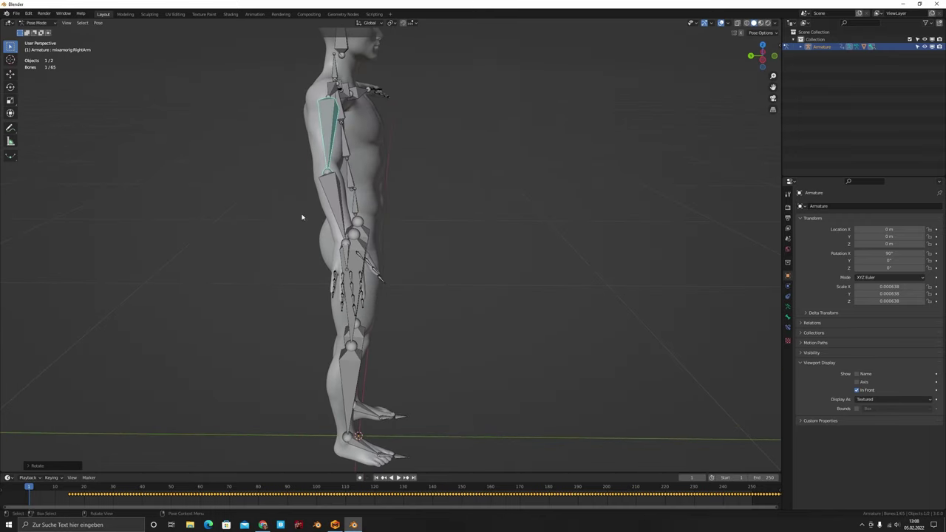
Rotate the left upper arm bone 45° downward in front view to match the right arm.
key(KP_1)
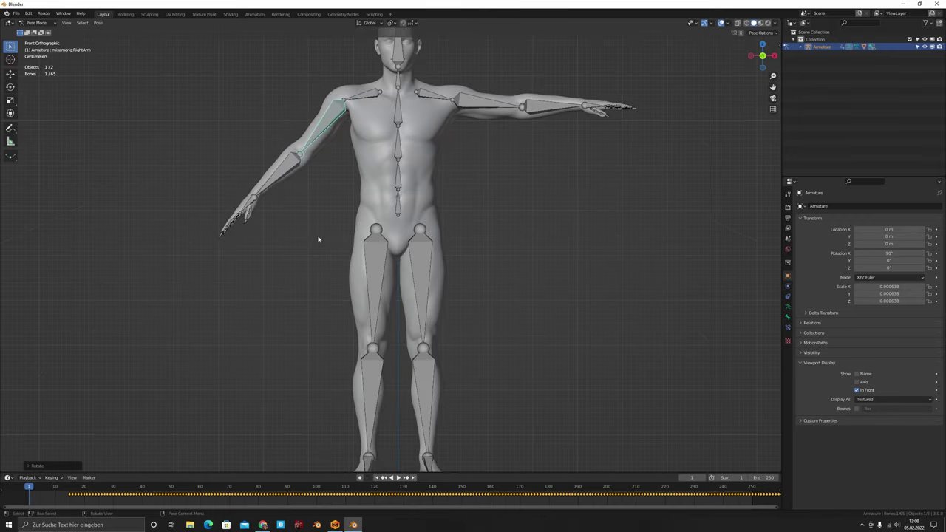
click(481, 106)
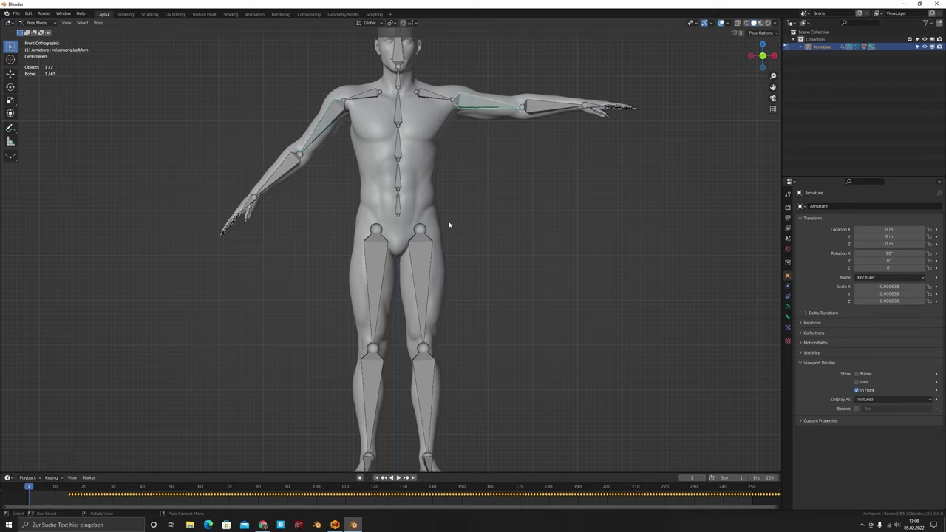
text(r)
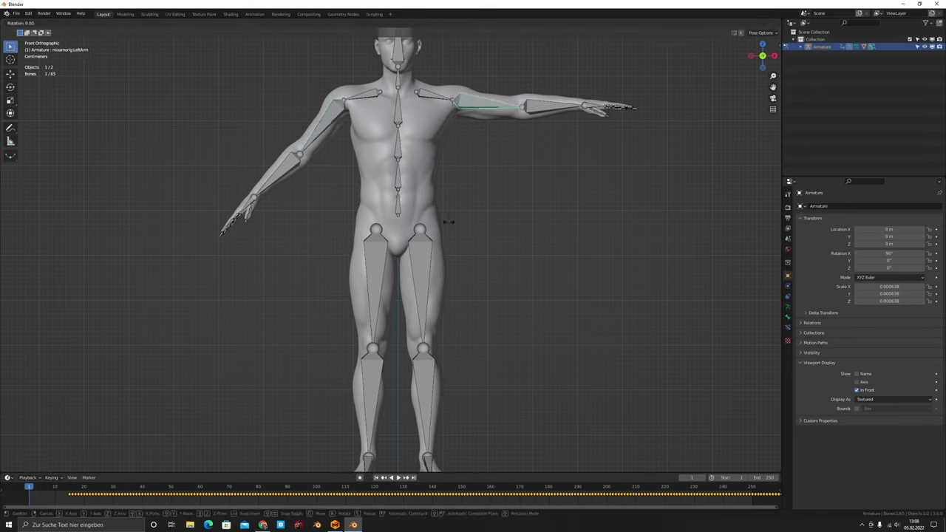
text(45)
key(Return)
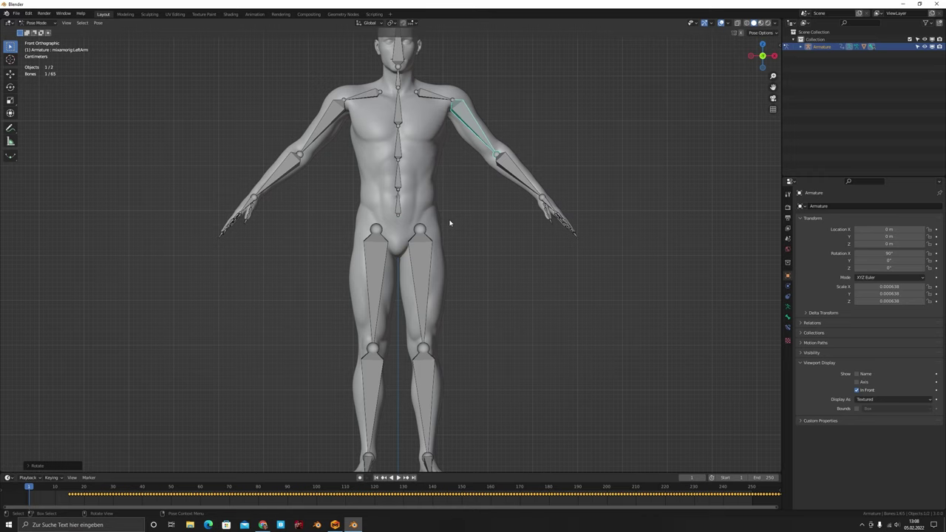
Select all bones and insert a Location & Rotation keyframe for the rest pose at frame 1.
scroll(449, 222, down, 1)
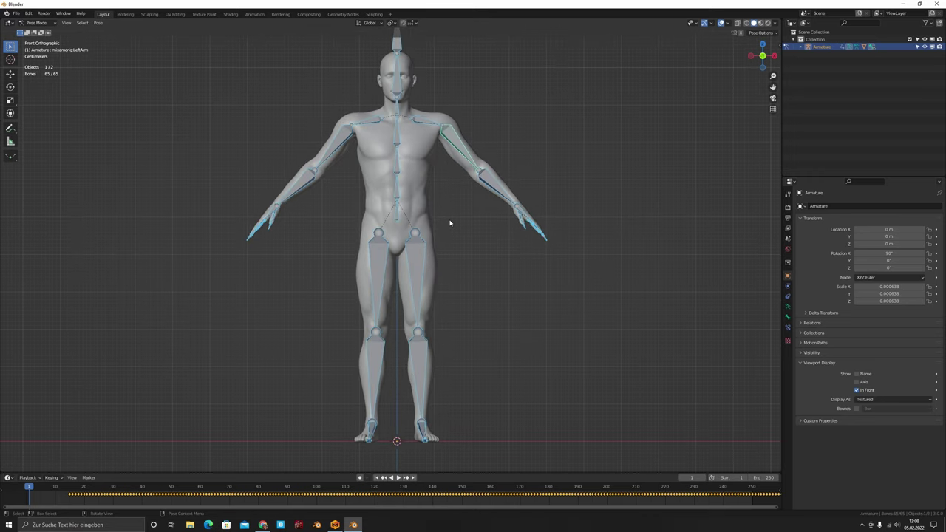
key(i)
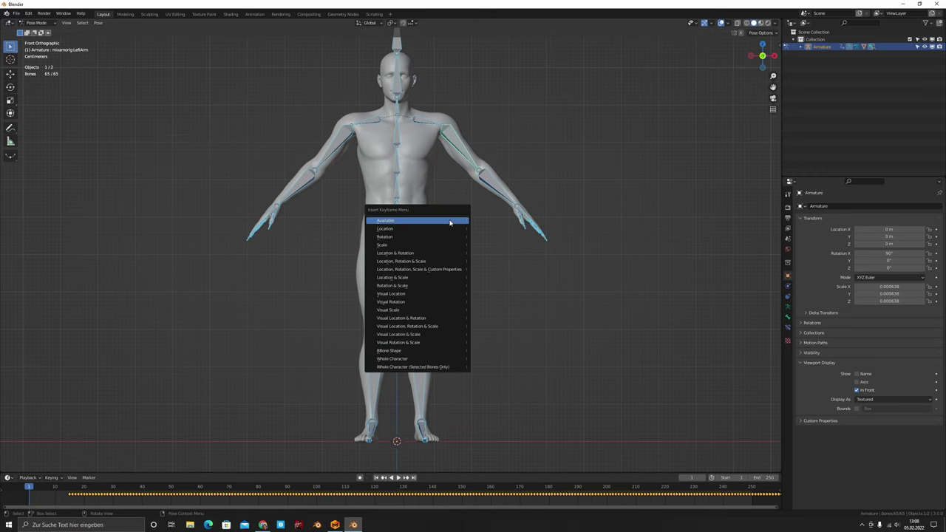
click(416, 256)
Play and scrub the animation to frame 41, switch to Object Mode and return to frame 1.
key(space)
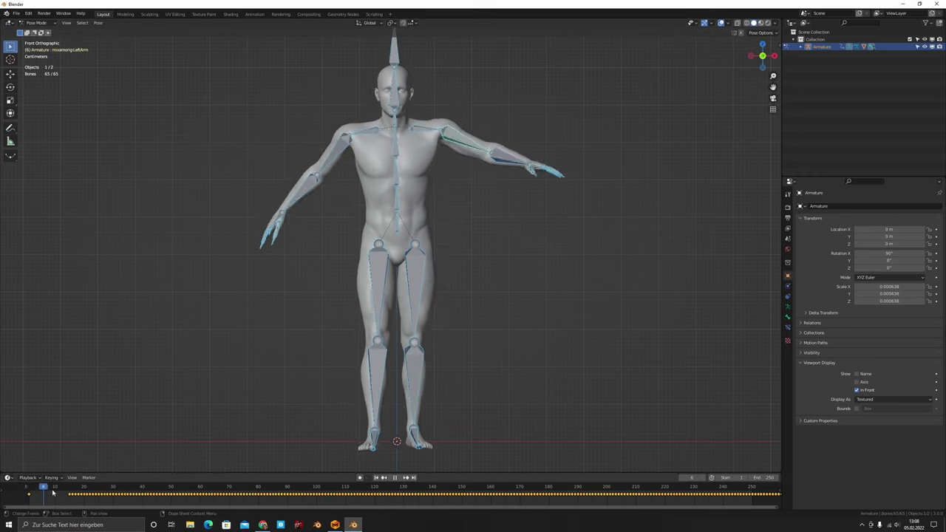
drag(52, 490, 145, 483)
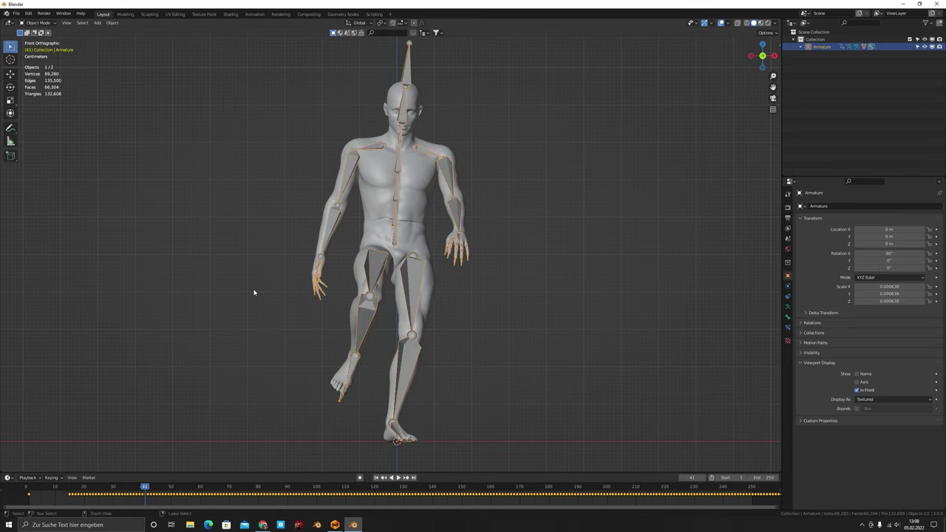
scroll(447, 329, down, 4)
middle_drag(447, 329, 278, 249)
scroll(68, 447, up, 4)
drag(55, 487, 29, 492)
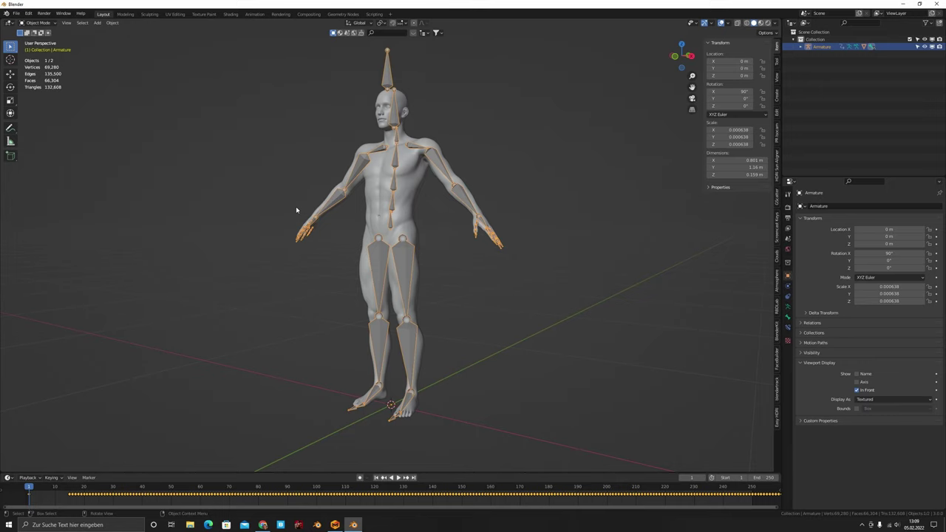
Select the BASE body mesh and apply all of its transforms.
middle_drag(295, 210, 411, 188)
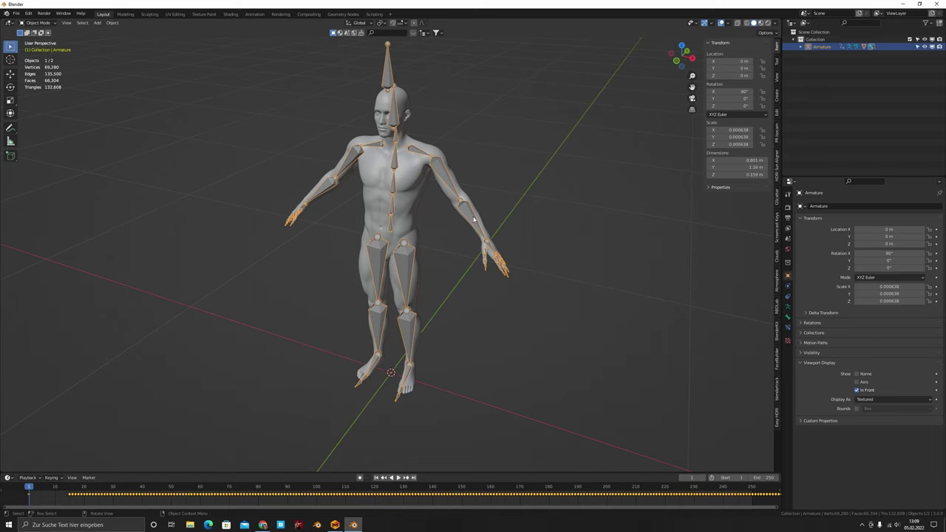
middle_drag(474, 219, 379, 226)
click(384, 185)
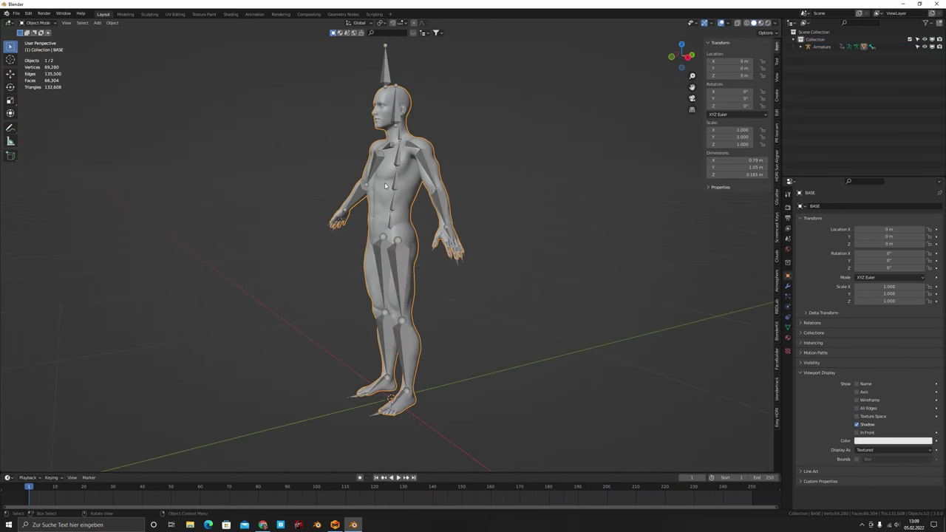
key(ctrl+a)
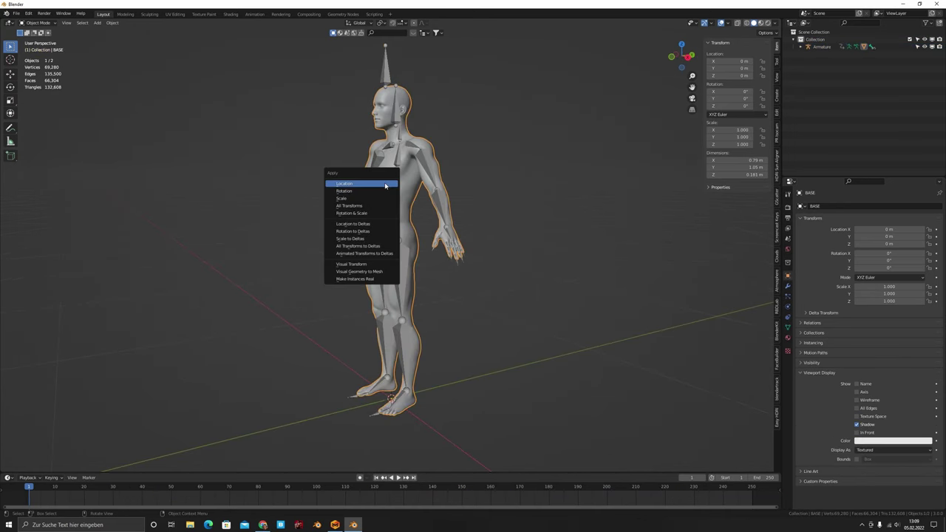
click(357, 205)
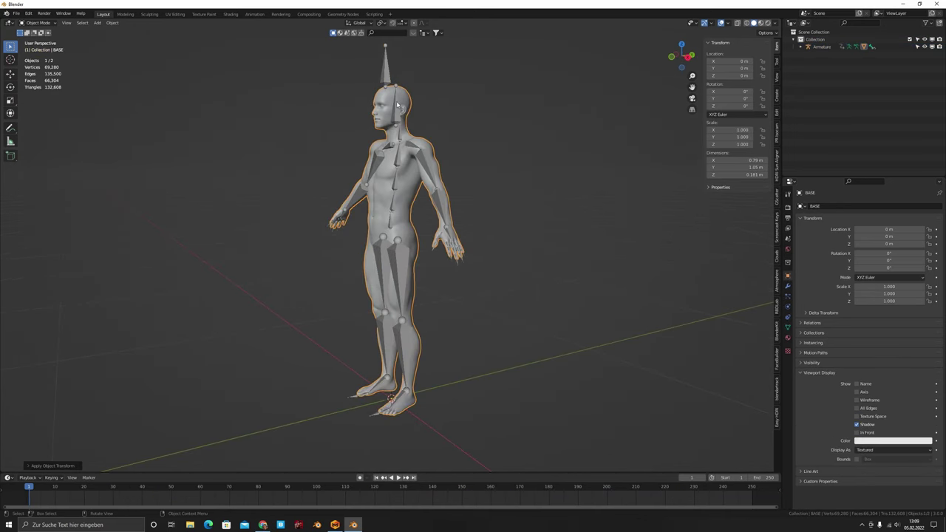
Apply only the rotation to the armature and play the animation briefly to check the result.
click(396, 107)
key(ctrl+a)
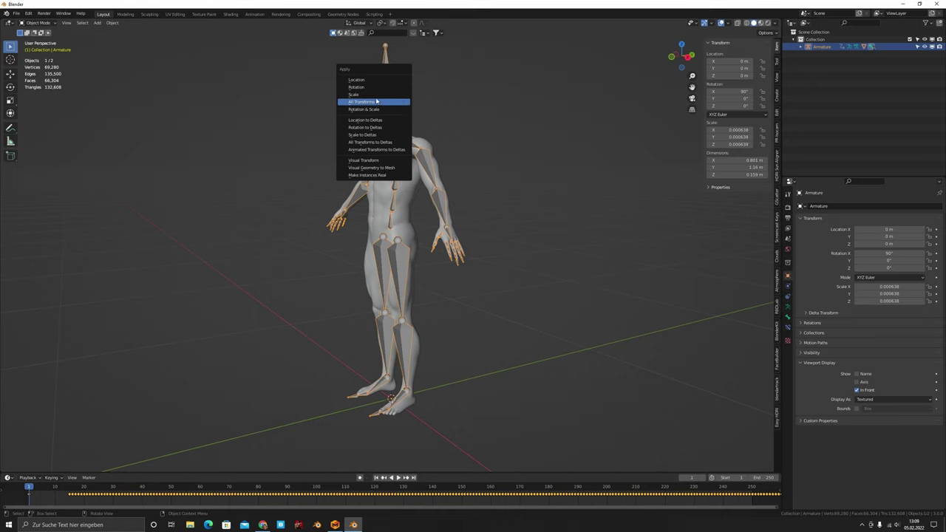
key(ctrl+a)
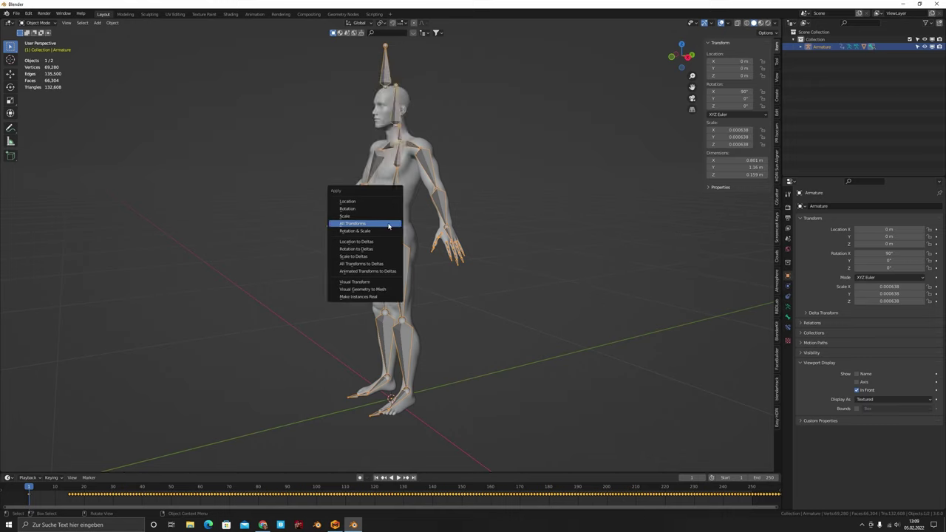
click(341, 208)
key(ctrl+a)
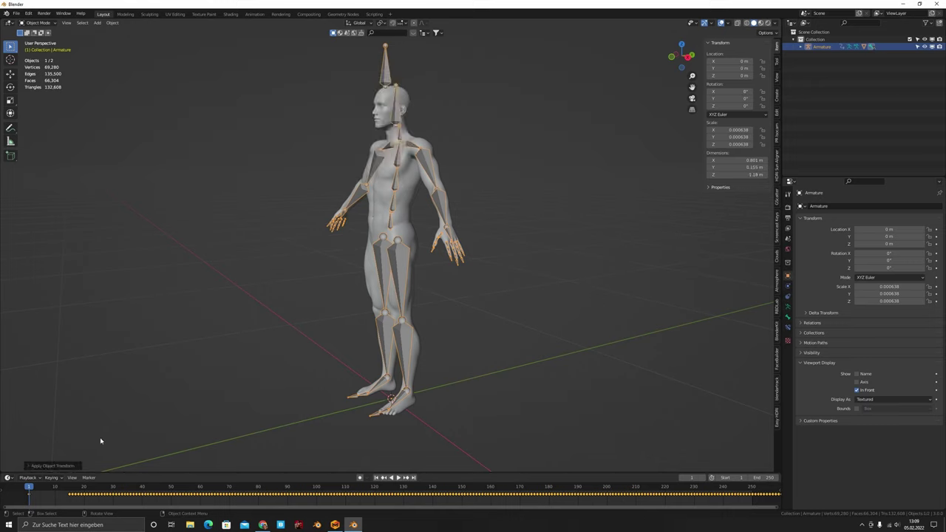
key(space)
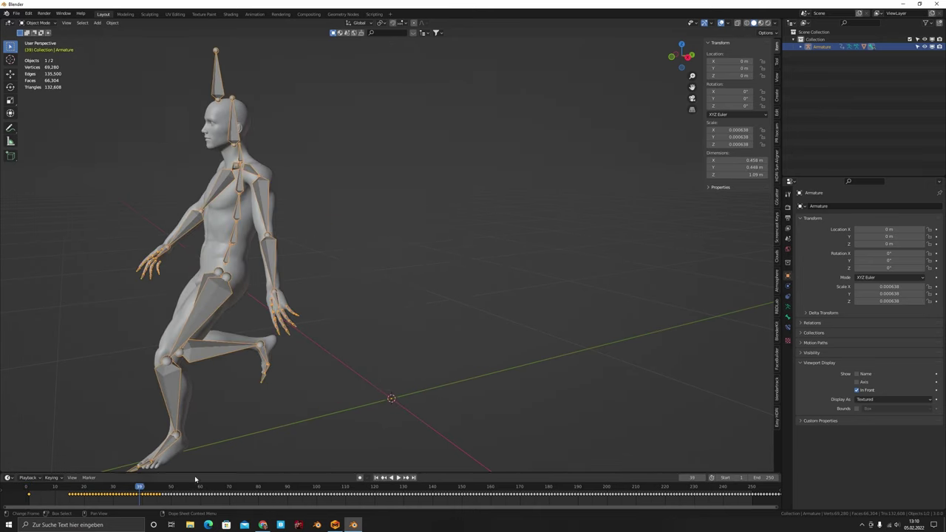
key(Escape)
Deselect everything and extend the scene's end frame to 315.
click(435, 362)
click(6, 12)
scroll(681, 498, down, 6)
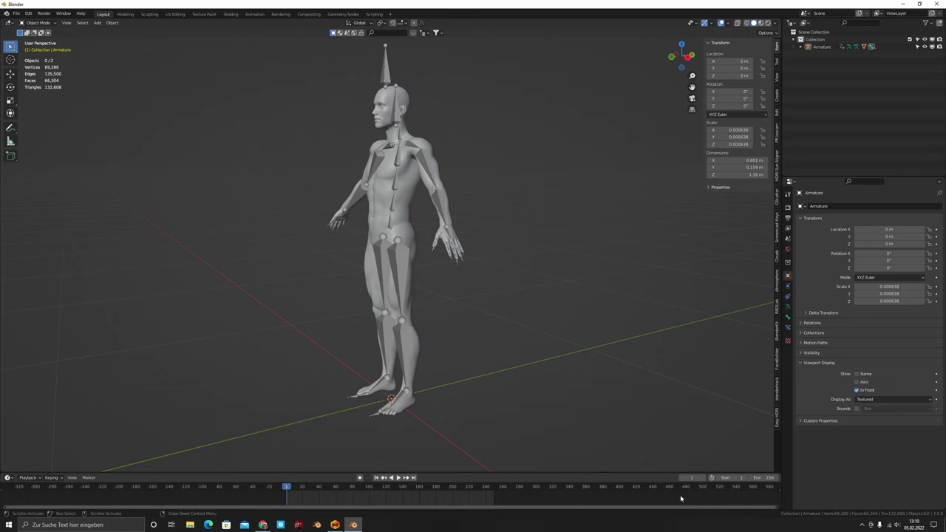
middle_drag(680, 499, 630, 492)
drag(764, 477, 812, 477)
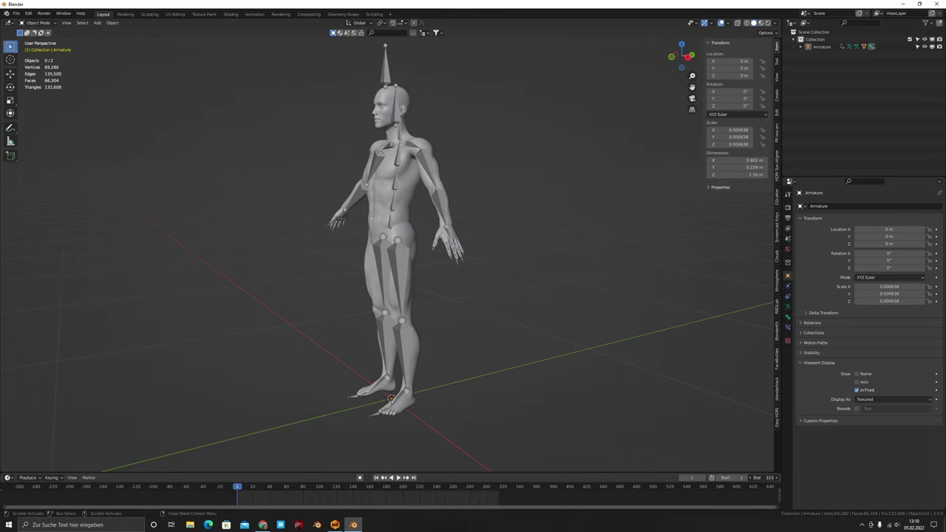
Select the armature, go to its last keyframe at frame 574 and set the scene's end frame to 574.
click(387, 79)
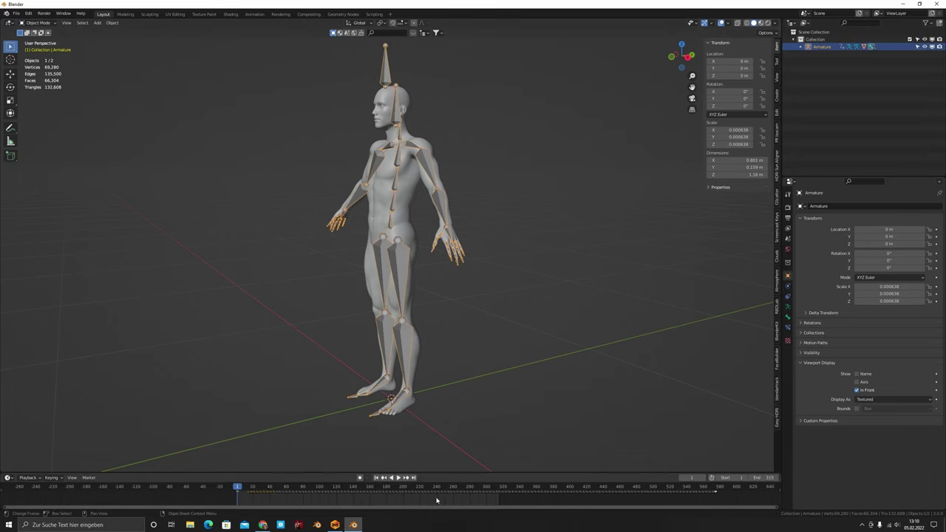
ctrl+scroll(436, 500, down, 10)
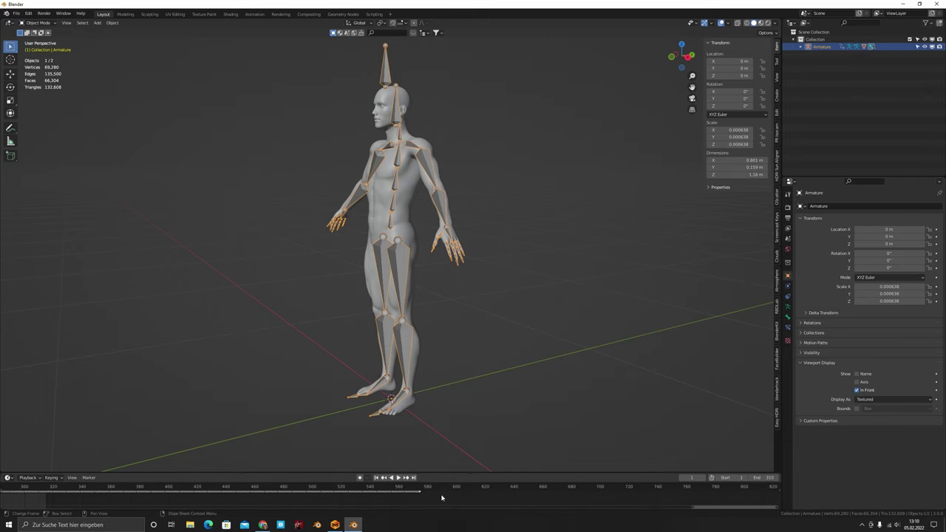
scroll(424, 496, up, 20)
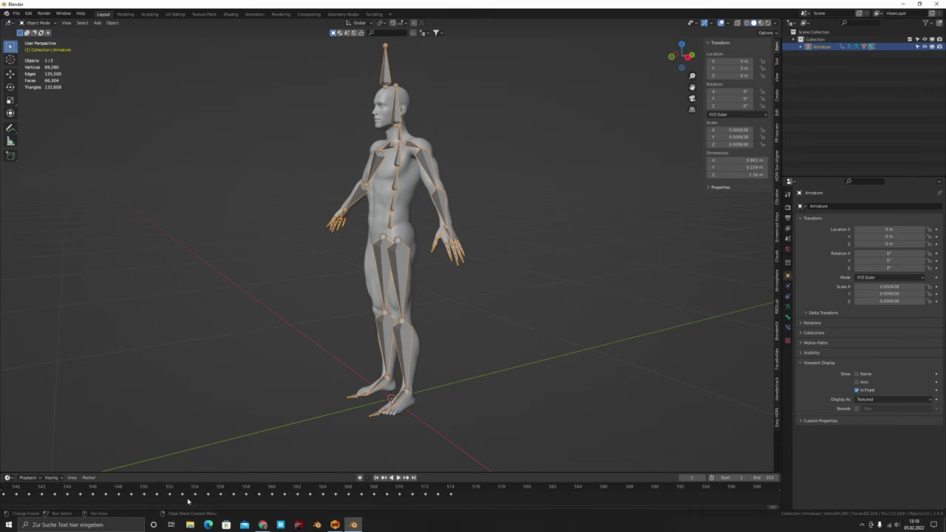
click(449, 492)
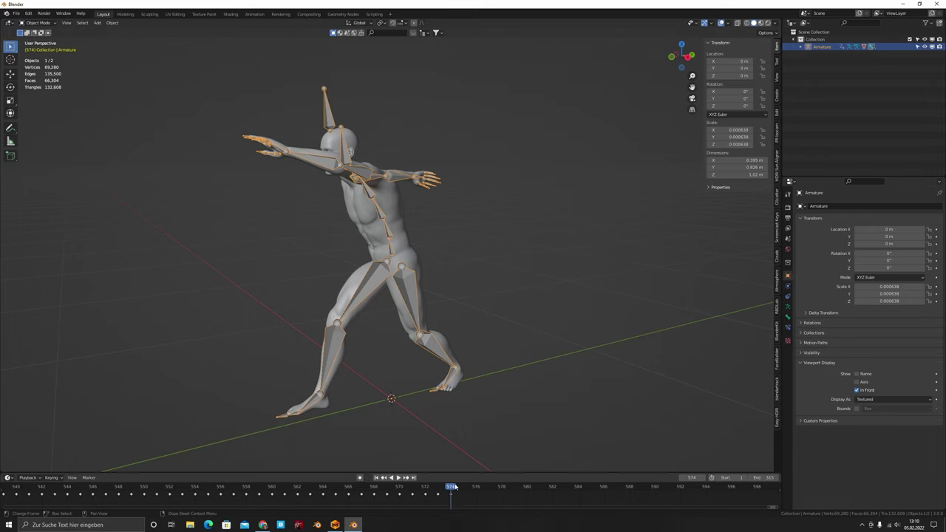
click(761, 477)
key(BackSpace)
text(574)
key(Return)
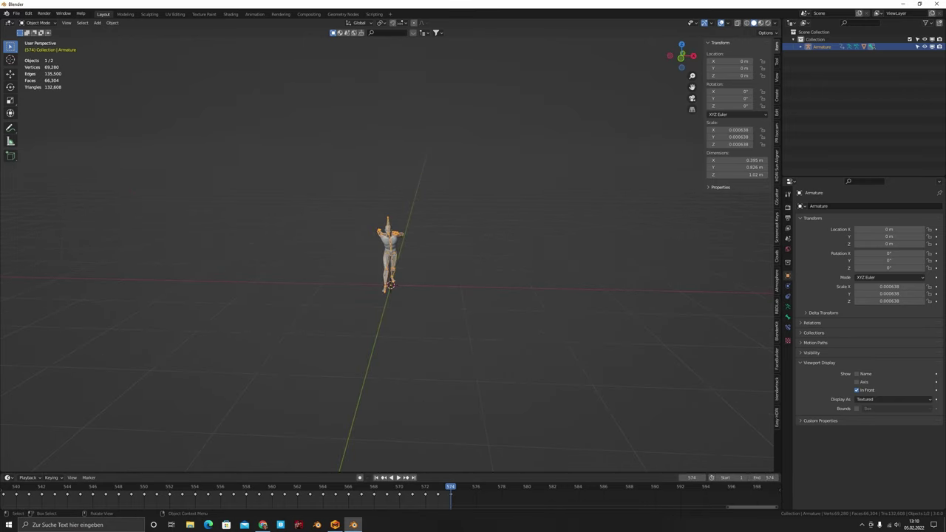
Open the Alembic (.abc) export dialog for the armature, look through its export options and close it without exporting.
click(16, 13)
mouse_move(29, 119)
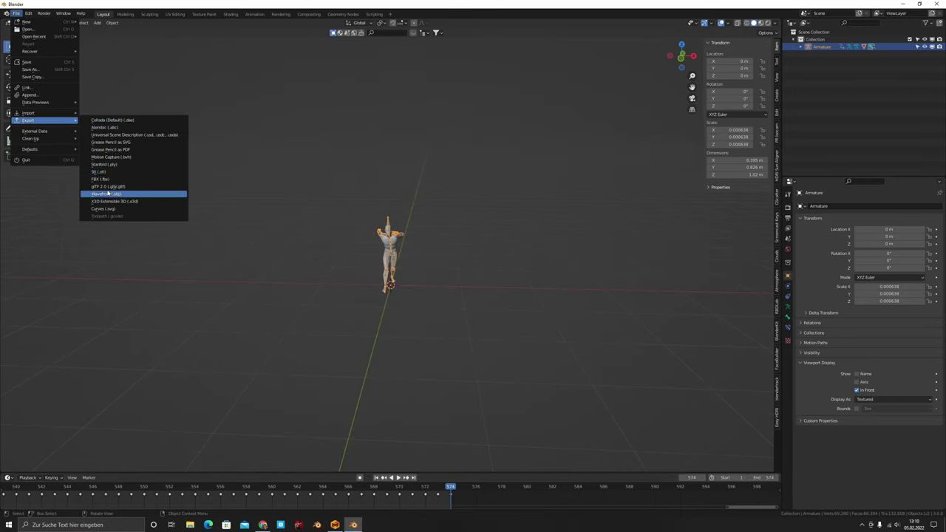
click(111, 129)
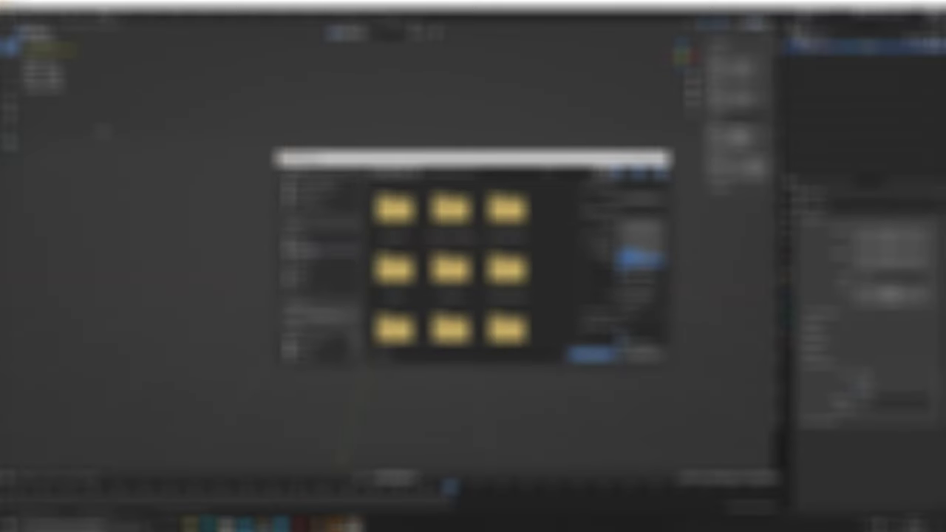
scroll(450, 325, down, 1)
scroll(450, 266, up, 1)
scroll(451, 266, down, 1)
scroll(451, 266, up, 1)
click(660, 156)
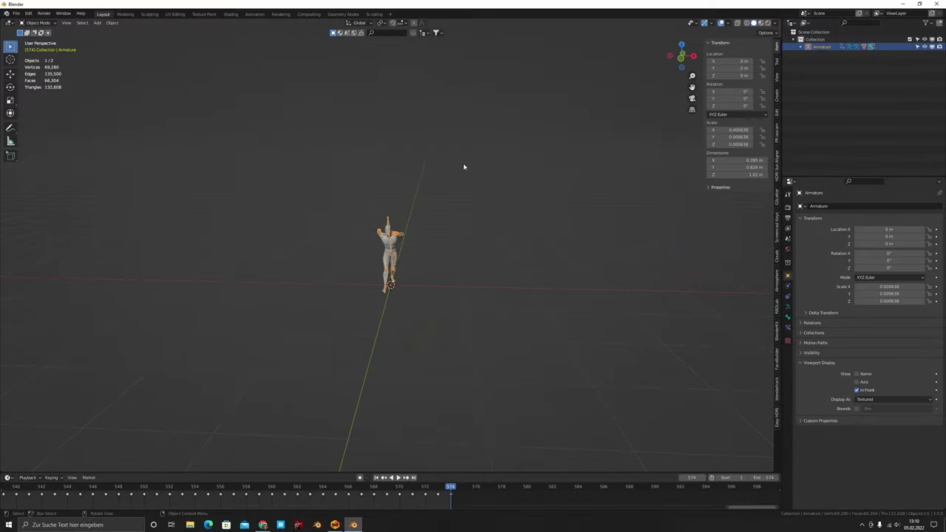
Switch to Marvelous Designer and choose the exported character's Alembic file for import.
click(903, 3)
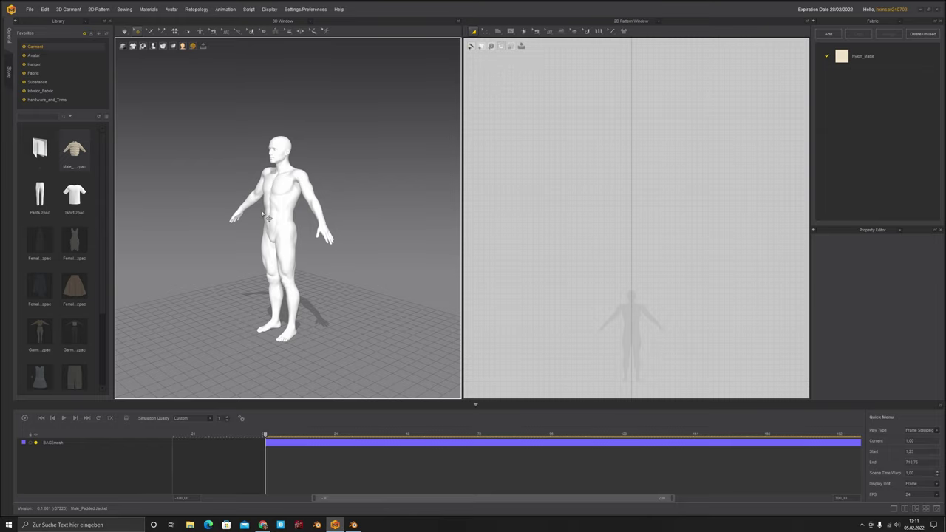
click(30, 8)
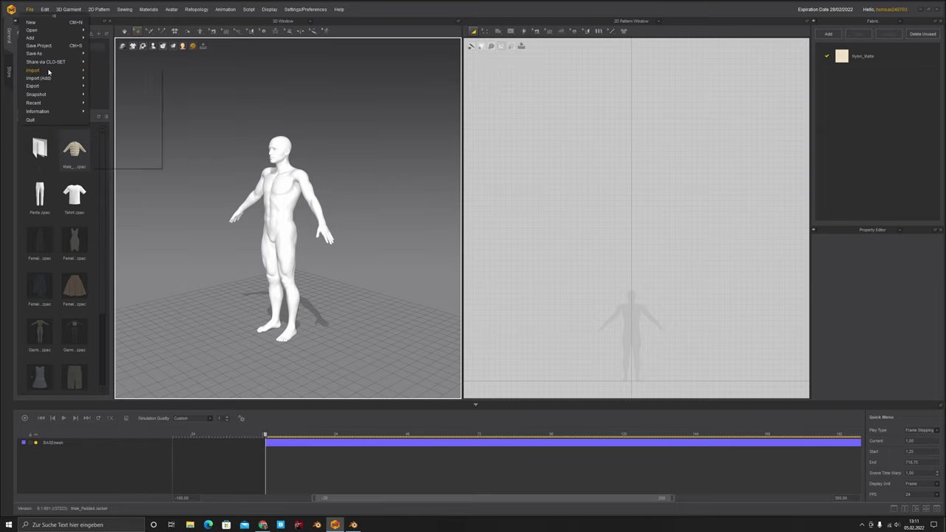
mouse_move(49, 72)
click(108, 104)
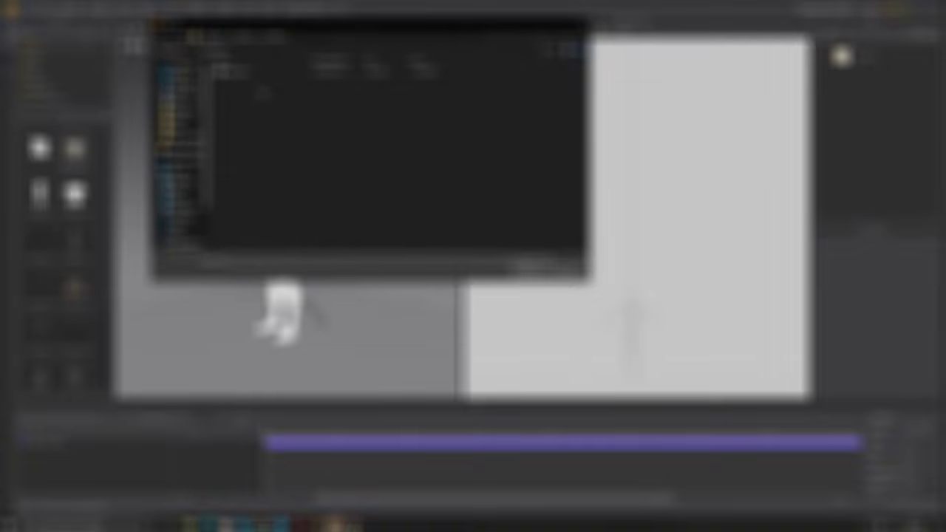
click(241, 38)
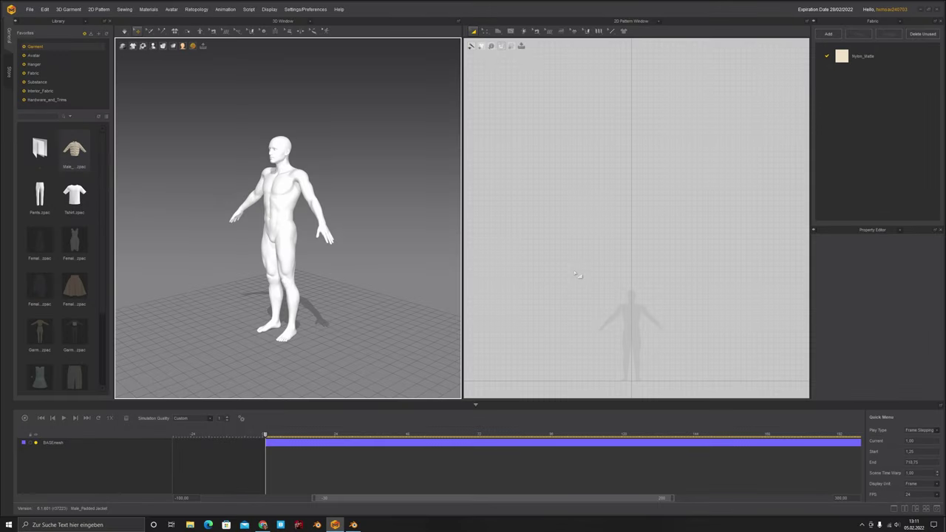
right_drag(244, 185, 223, 231)
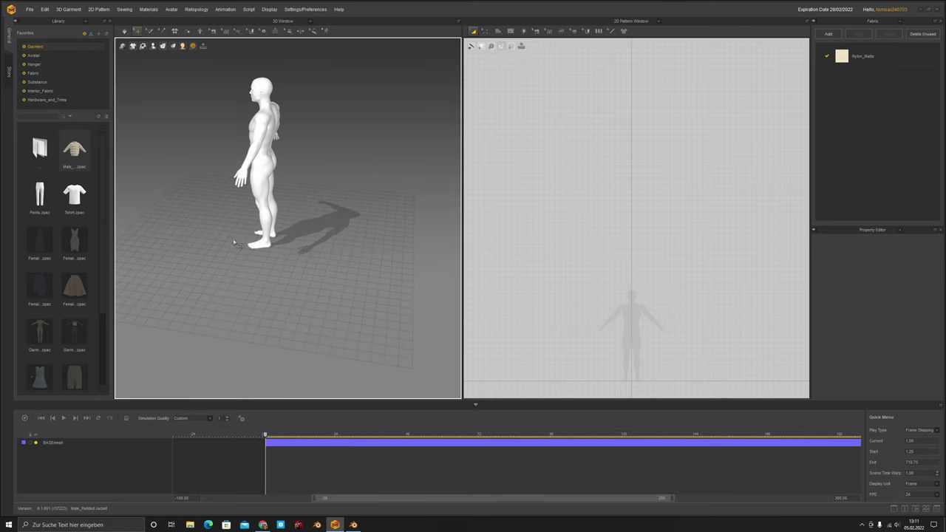
click(31, 9)
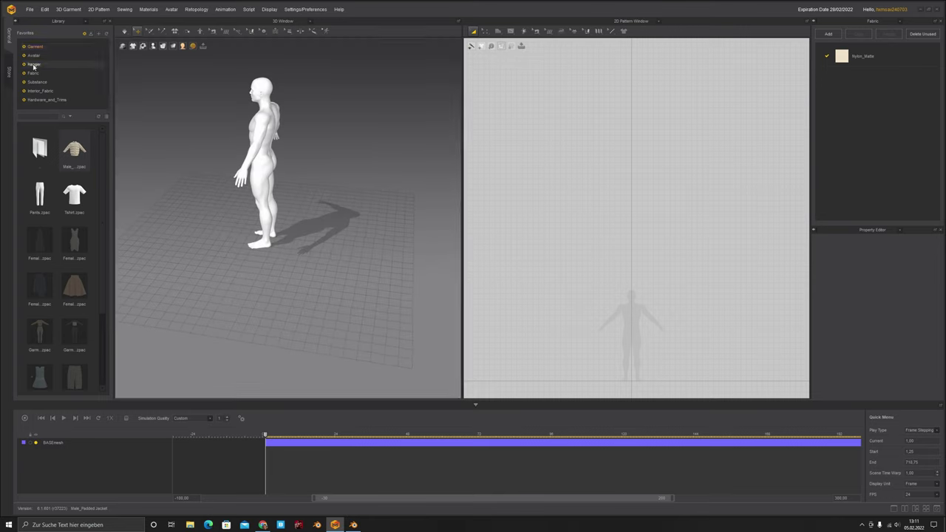
mouse_move(44, 70)
click(131, 108)
double_click(237, 71)
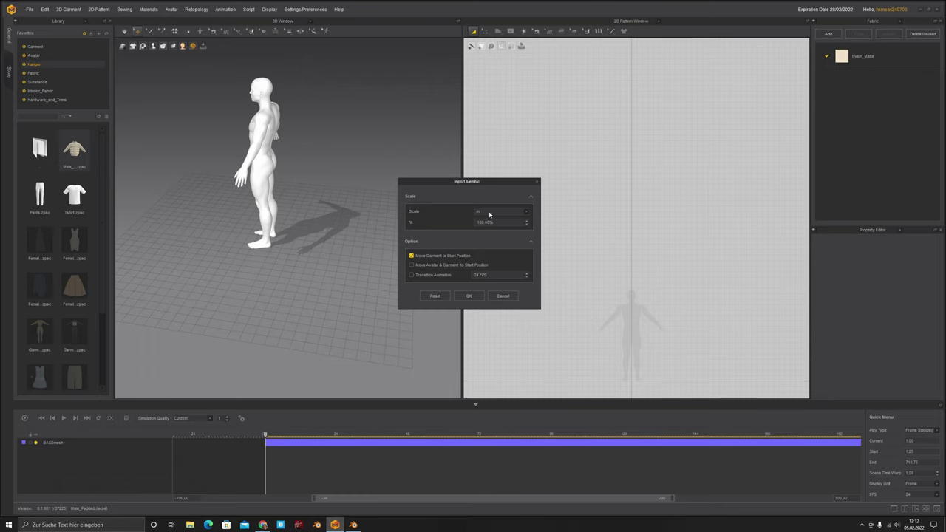
Set the Alembic import scale to m and import the file with Move Garment to Start Position enabled.
click(490, 213)
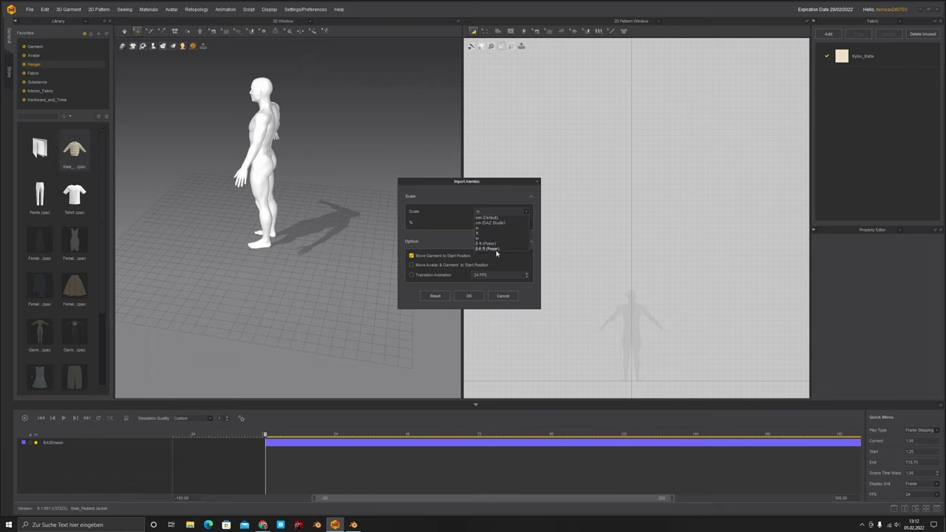
click(477, 238)
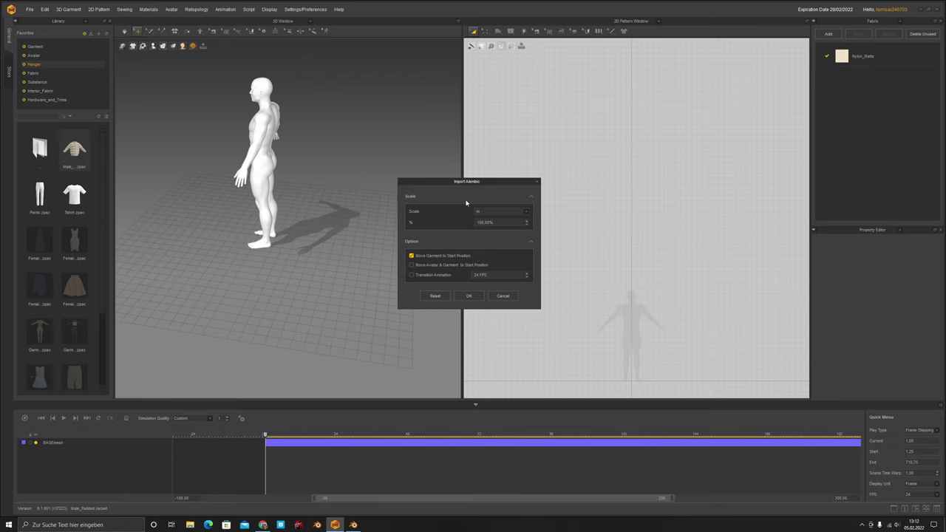
click(479, 211)
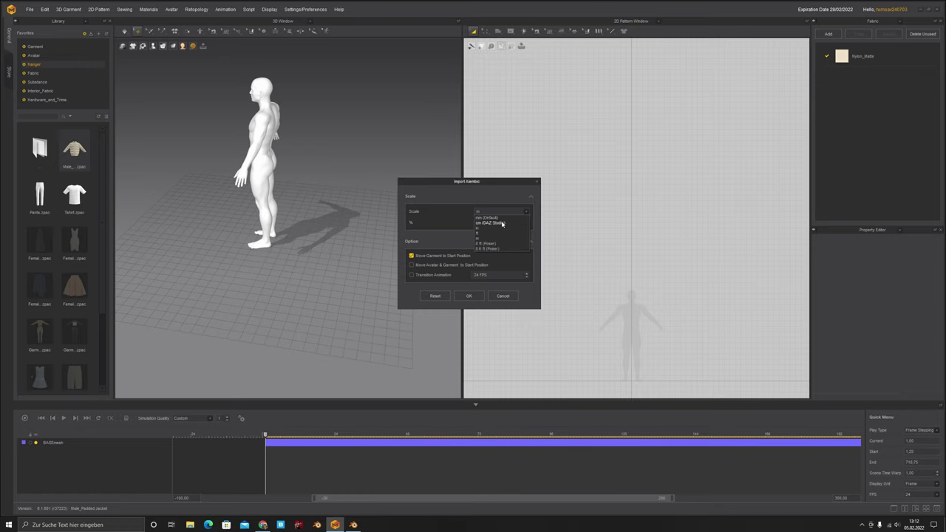
click(434, 209)
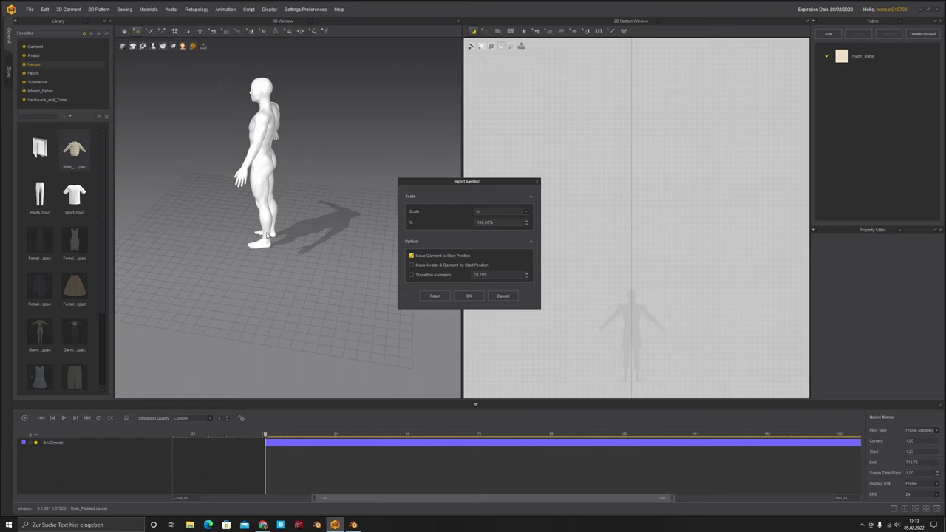
click(468, 296)
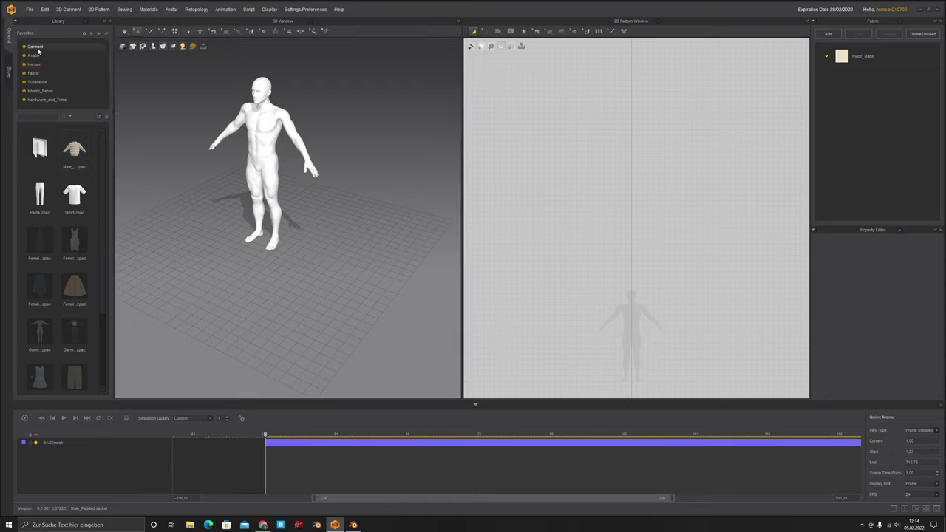
Browse the Garment library and preview the Male_Padded Jacket garment.
click(34, 73)
click(42, 64)
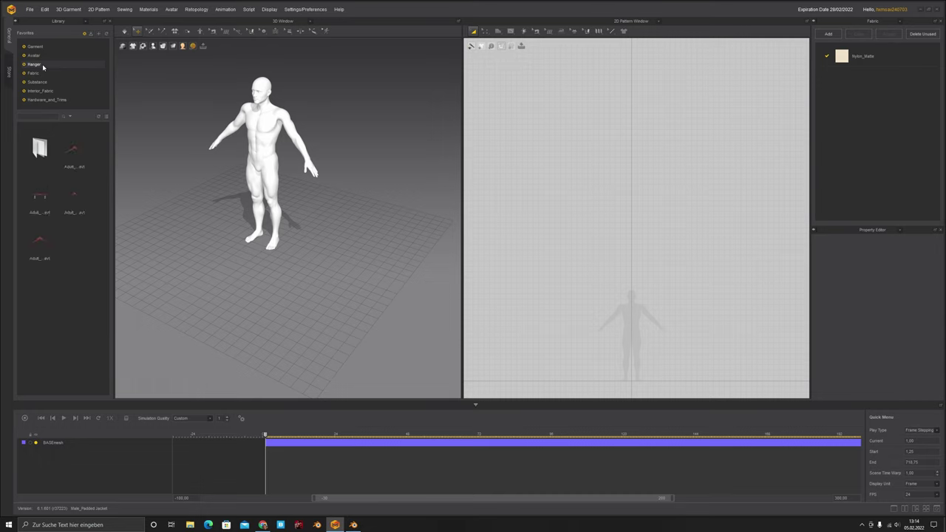
click(34, 47)
mouse_move(80, 292)
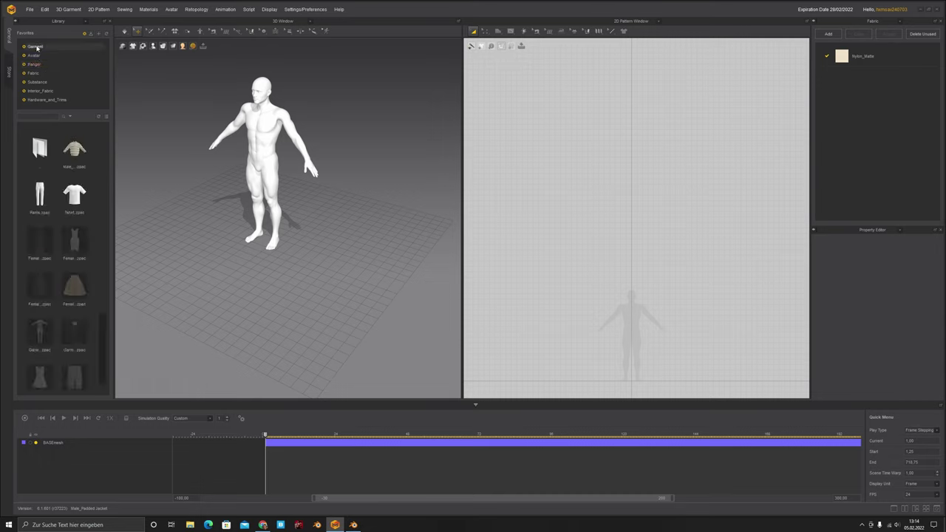
scroll(57, 311, down, 3)
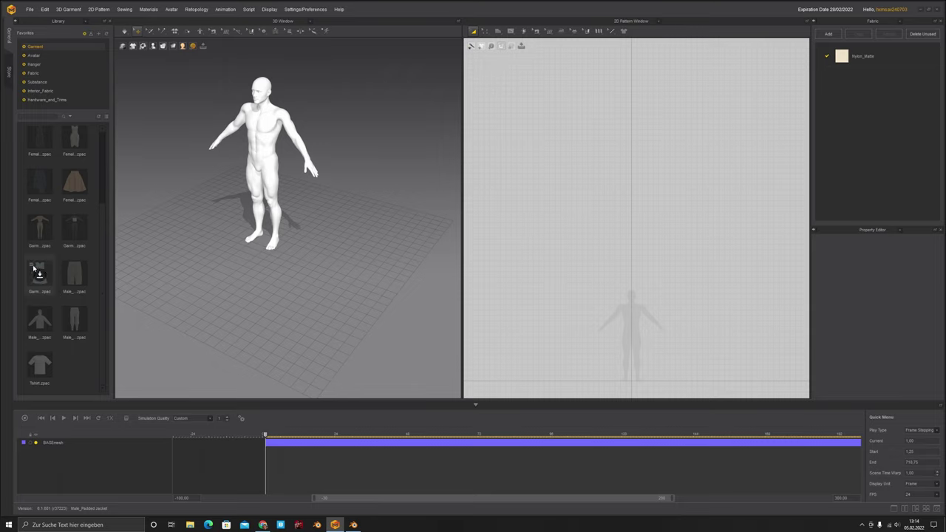
scroll(60, 331, up, 3)
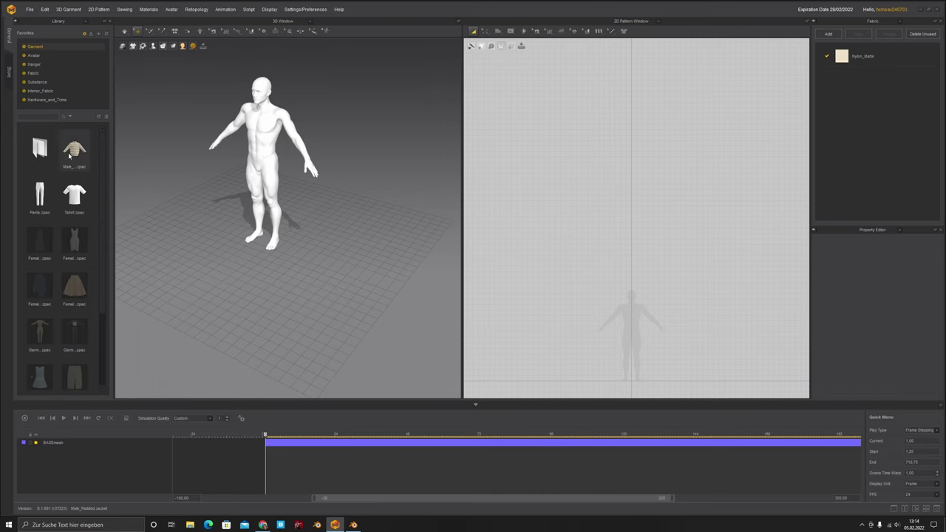
mouse_move(73, 150)
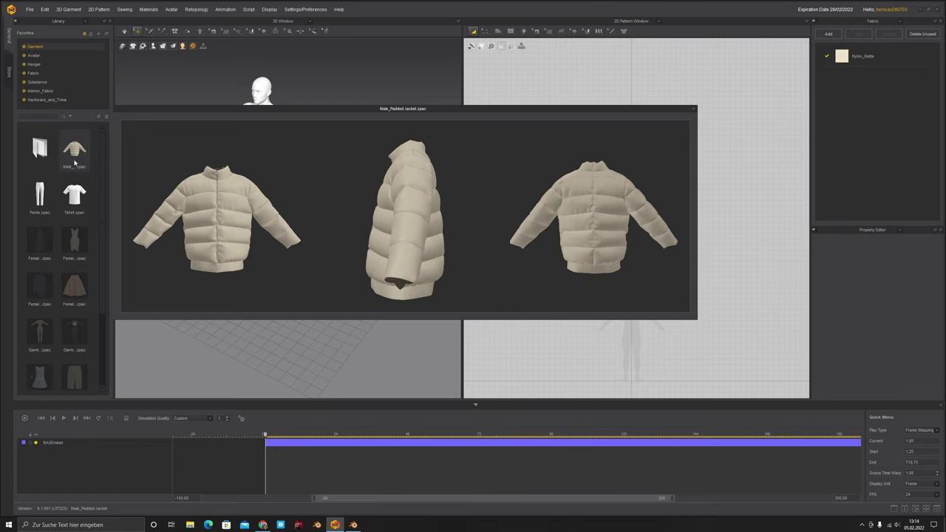
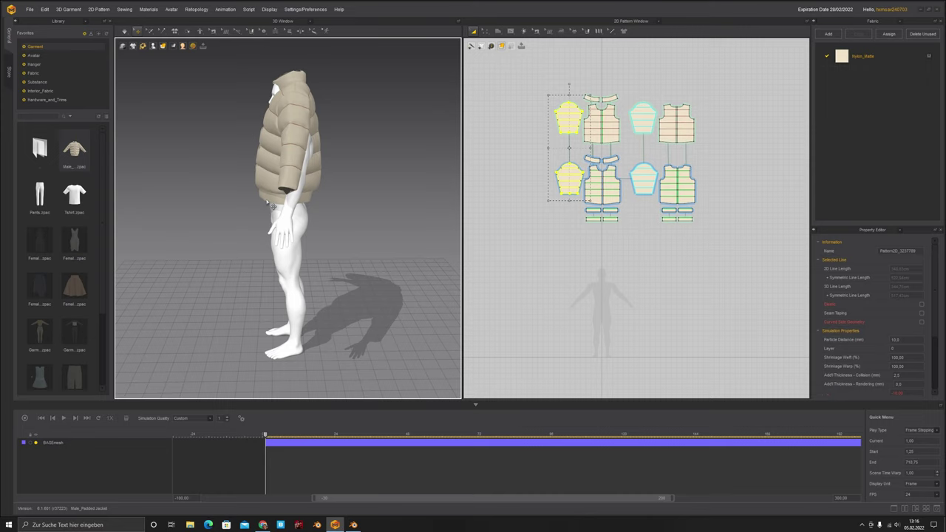
Select all of the jacket's patterns, look at the gizmo options and clear the selection.
right_drag(201, 119, 744, 235)
click(702, 90)
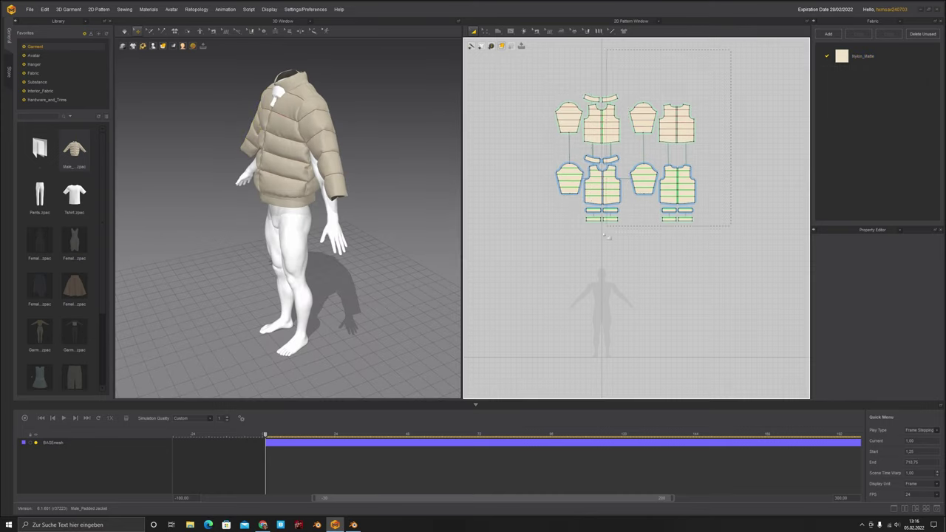
key(ctrl+a)
click(303, 110)
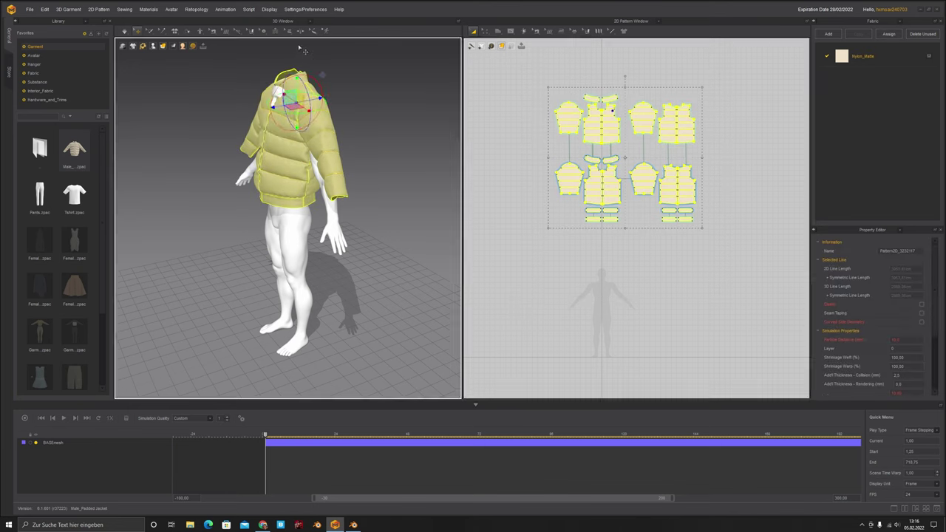
click(299, 9)
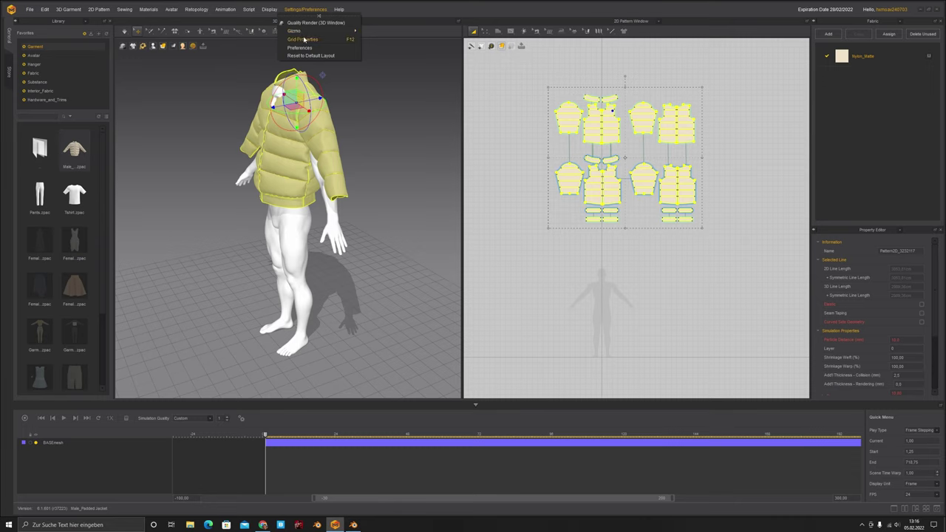
mouse_move(310, 31)
click(353, 166)
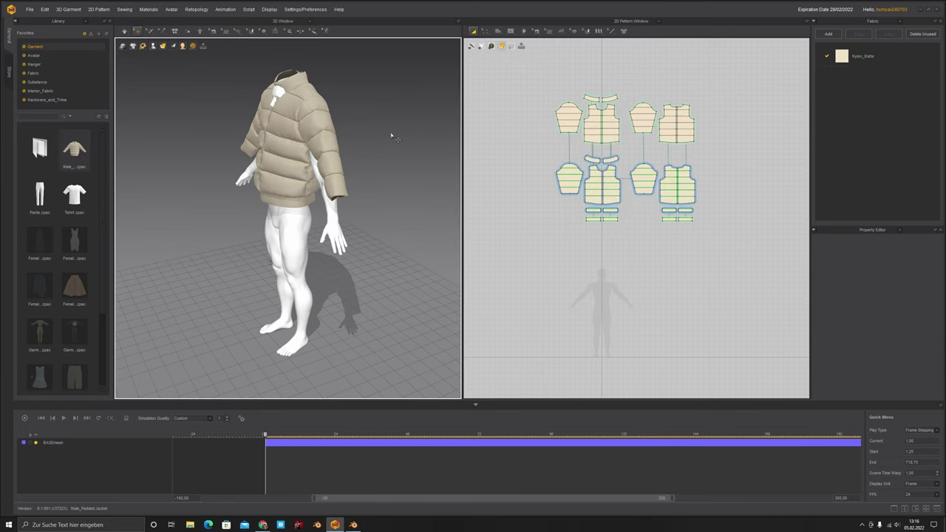
Select all of the jacket's patterns, move the jacket down over the avatar's torso and clear the selection.
right_drag(392, 137, 393, 139)
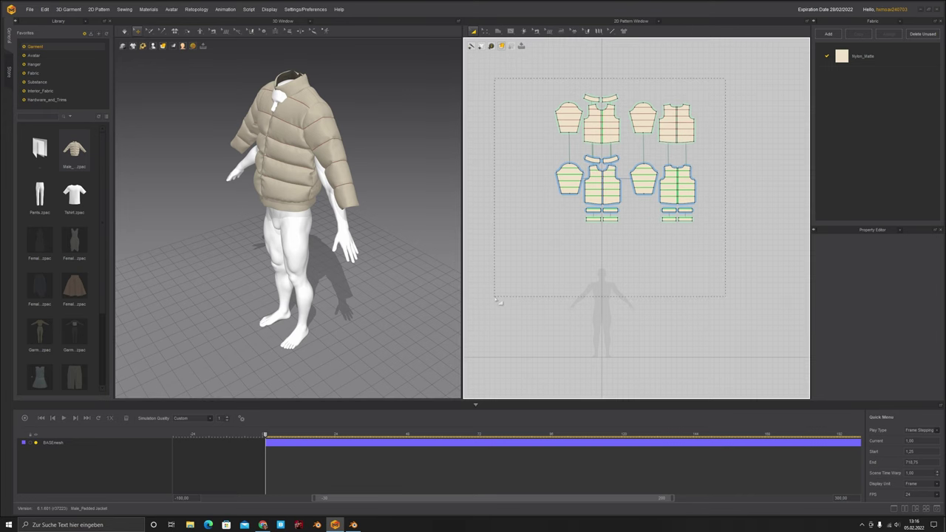
key(ctrl+a)
click(304, 113)
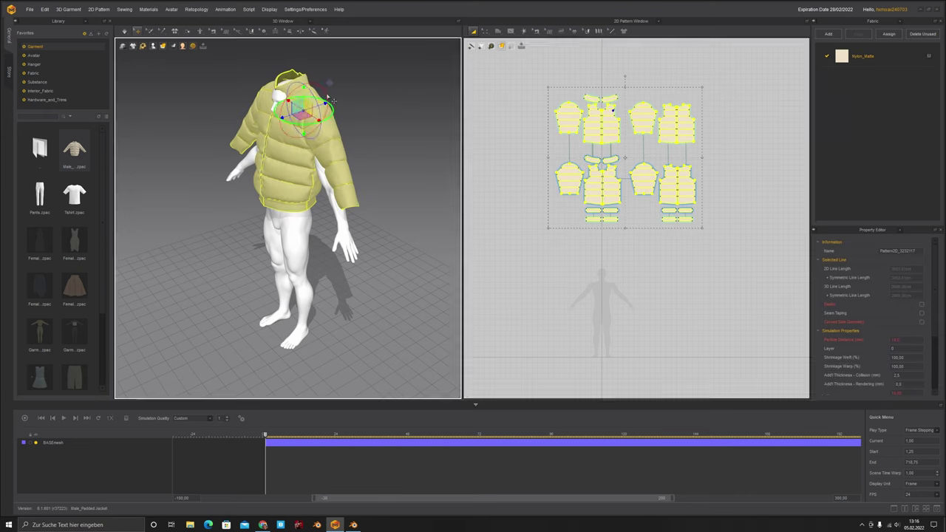
drag(304, 93, 300, 127)
click(269, 173)
Select every jacket pattern and shift the whole jacket forward, towards the avatar's front.
right_drag(300, 133, 340, 201)
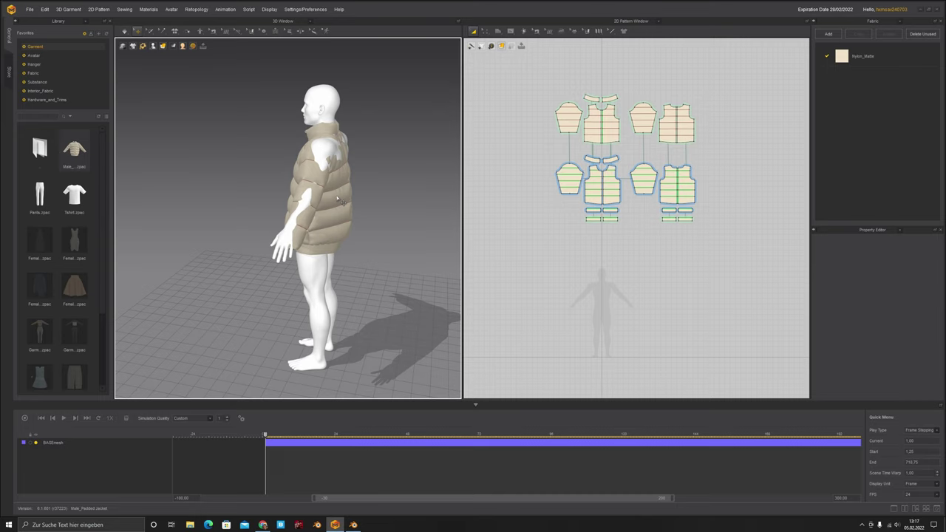
mouse_move(279, 171)
right_down()
mouse_move(332, 152)
mouse_move(280, 176)
right_up()
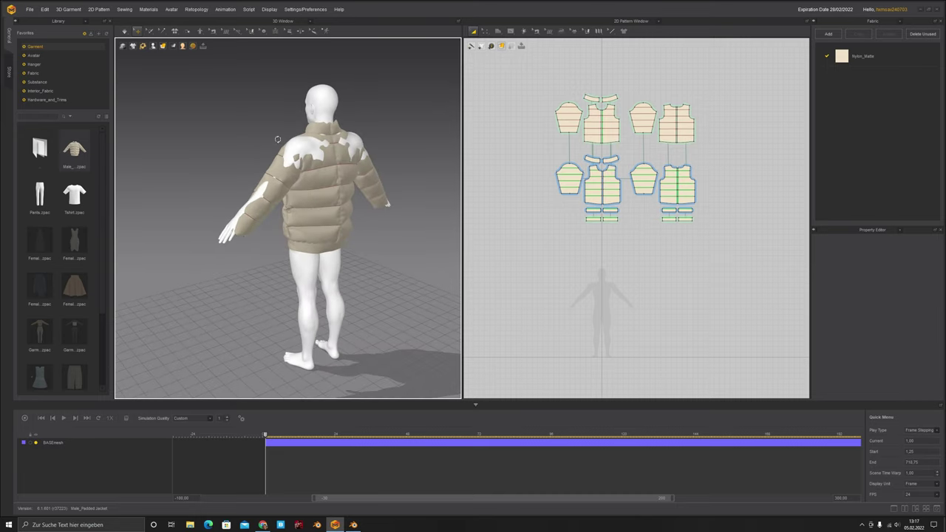
right_drag(277, 140, 330, 145)
drag(764, 84, 549, 271)
click(327, 183)
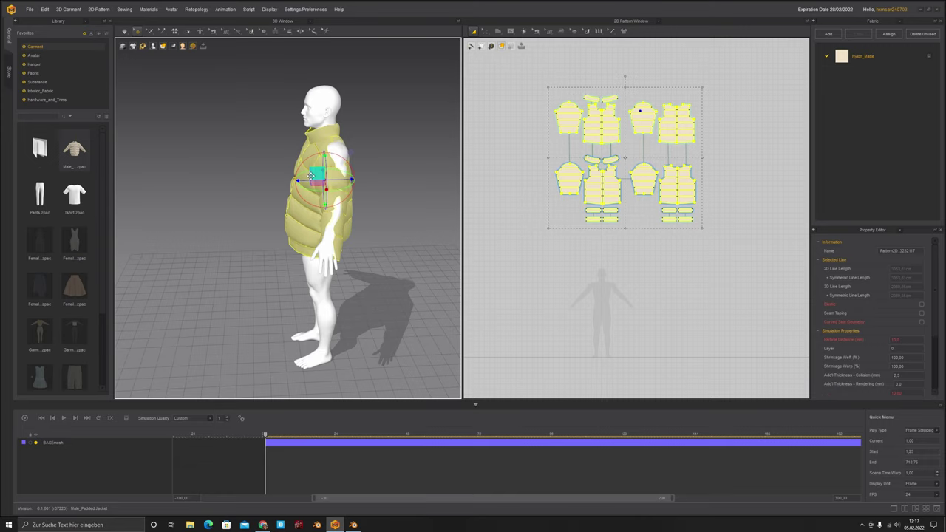
drag(311, 175, 288, 180)
Inspect the jacket's placement around the avatar with the back patterns selected, and clear the selection.
right_drag(245, 191, 274, 249)
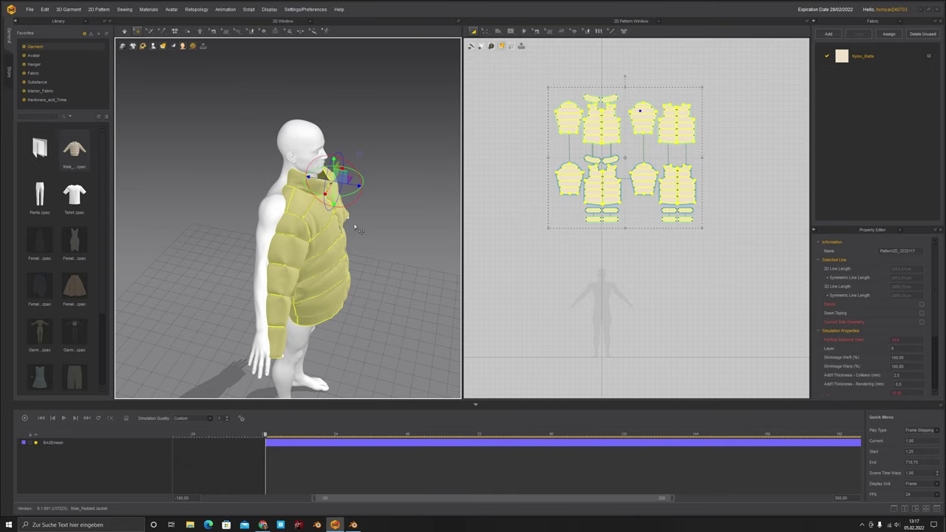
right_drag(361, 227, 222, 209)
scroll(272, 181, down, 3)
scroll(272, 181, up, 4)
right_drag(338, 194, 339, 242)
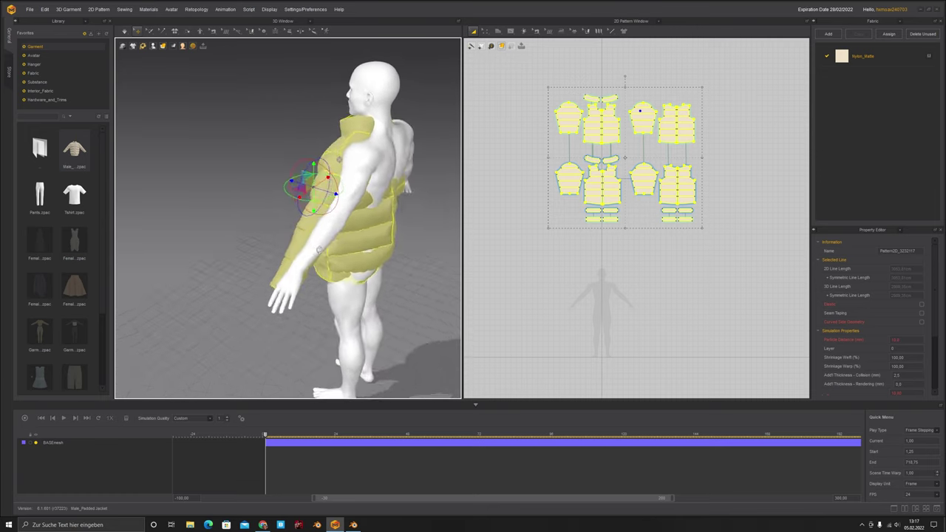
click(710, 130)
drag(664, 235, 655, 252)
right_drag(380, 224, 362, 198)
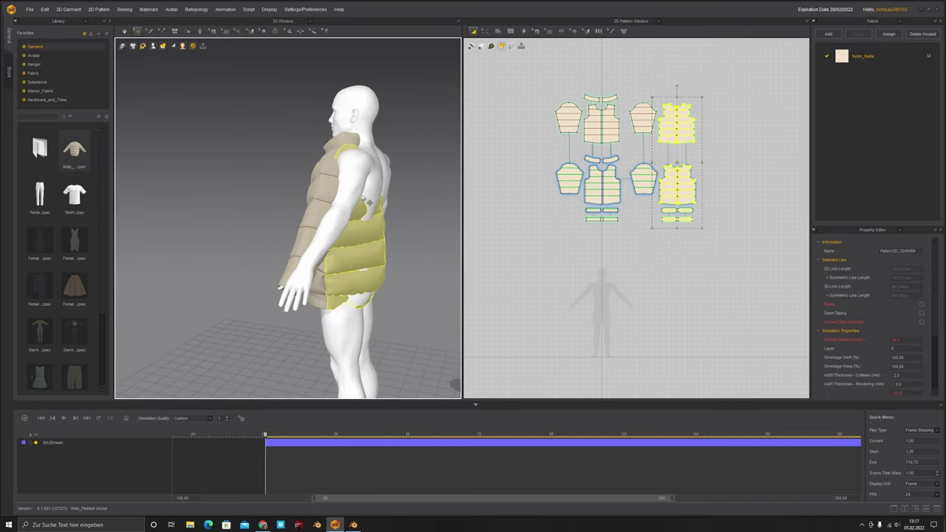
right_drag(400, 185, 289, 167)
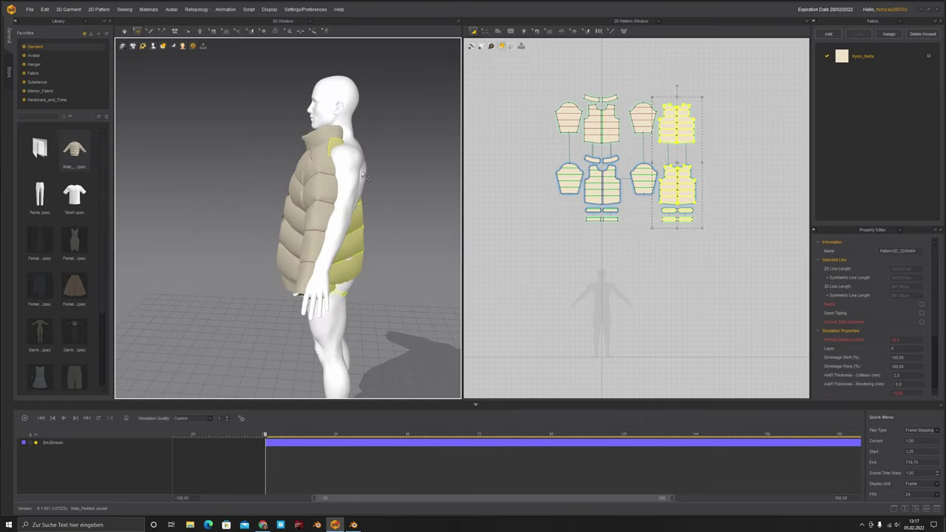
right_drag(362, 169, 244, 205)
click(194, 193)
click(296, 198)
click(182, 180)
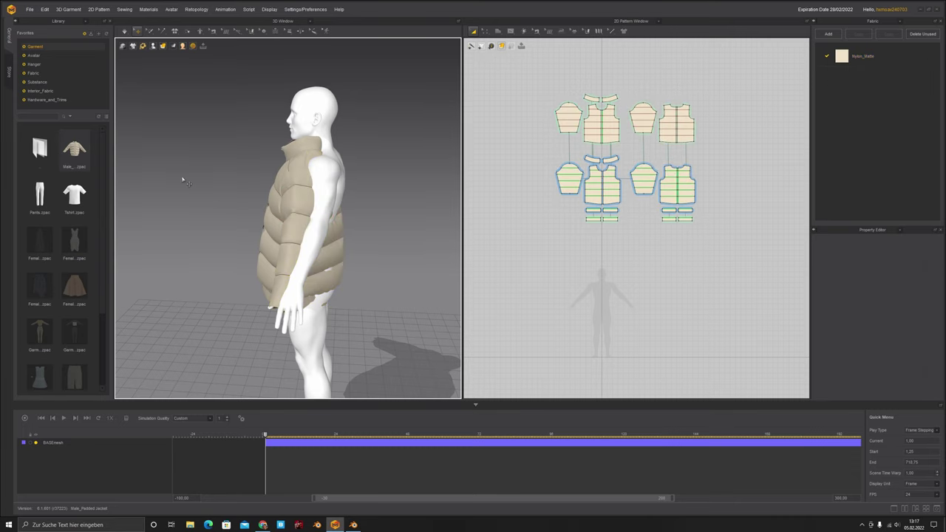
Select the jacket's back patterns in both layers and move them backward until they sit behind the avatar's back.
right_drag(314, 204, 451, 178)
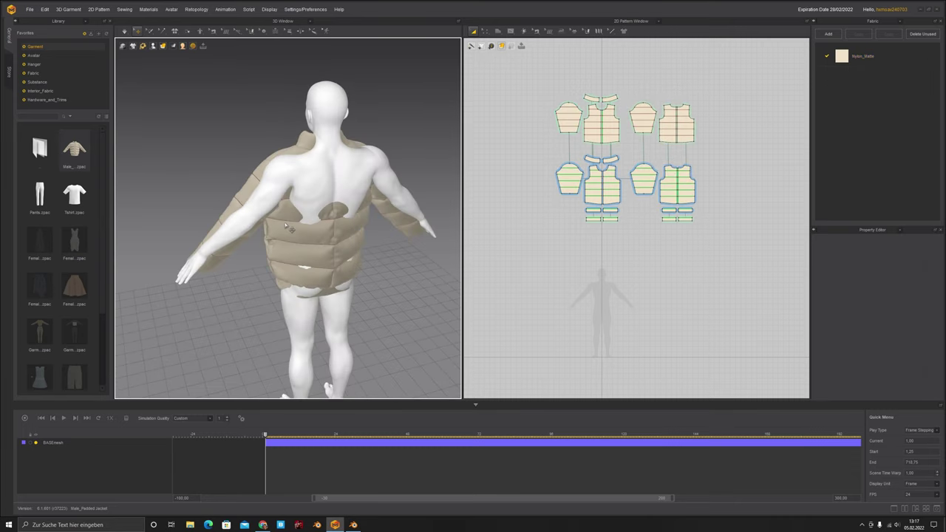
mouse_move(648, 249)
middle_down()
mouse_move(623, 226)
mouse_move(639, 258)
middle_up()
scroll(638, 257, up, 2)
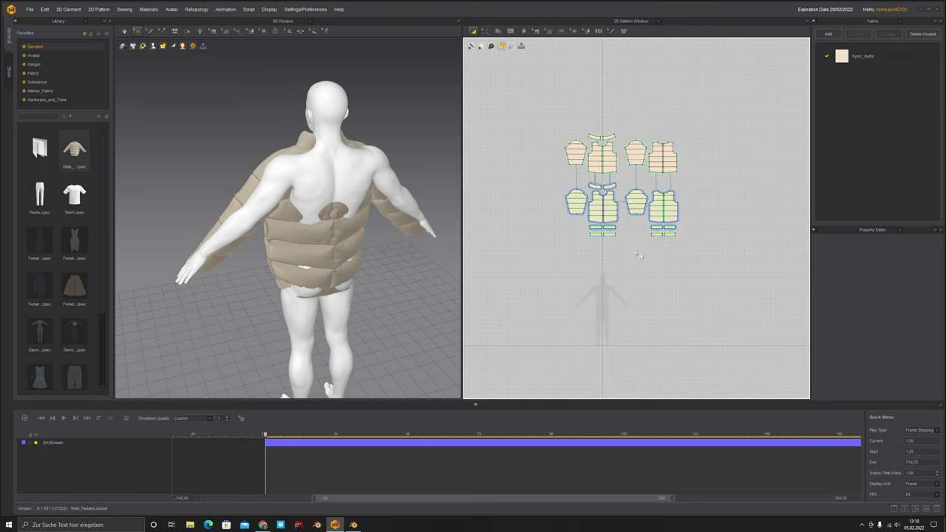
scroll(620, 147, down, 2)
drag(656, 291, 656, 288)
right_drag(296, 222, 341, 217)
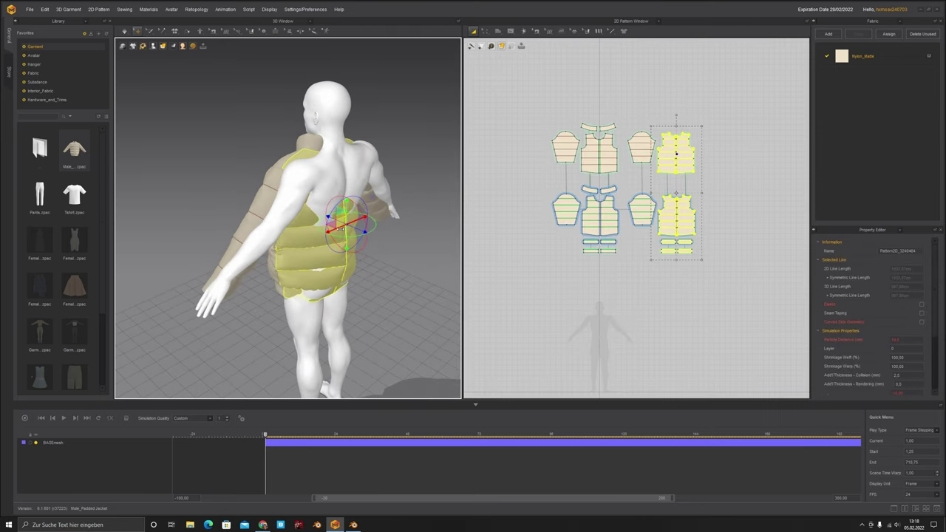
drag(330, 219, 350, 221)
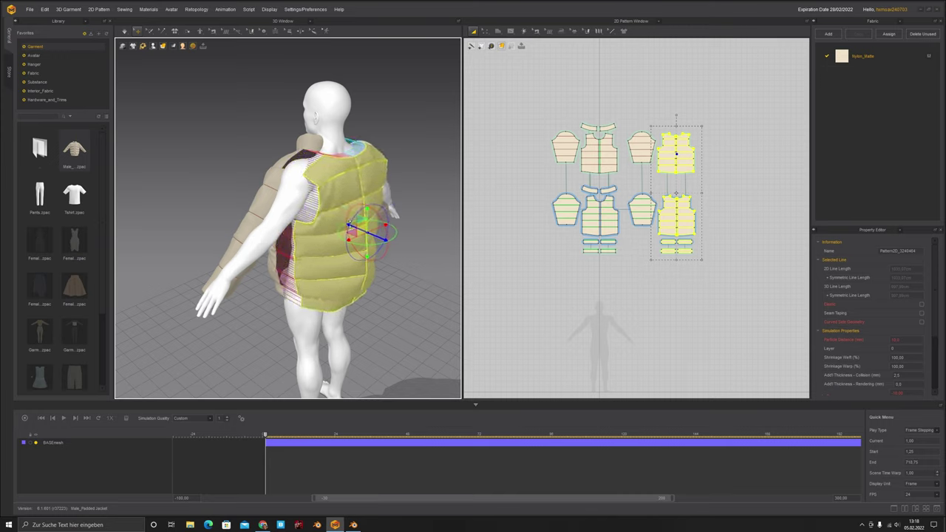
right_drag(269, 203, 289, 194)
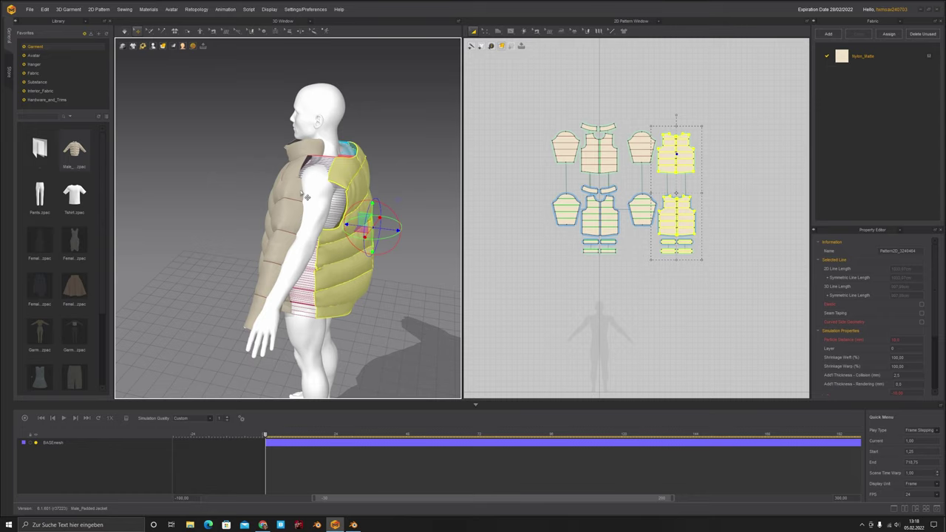
Try to move only the outer layer of the avatar's left sleeve, and undo the move.
scroll(631, 178, down, 1)
scroll(630, 177, up, 5)
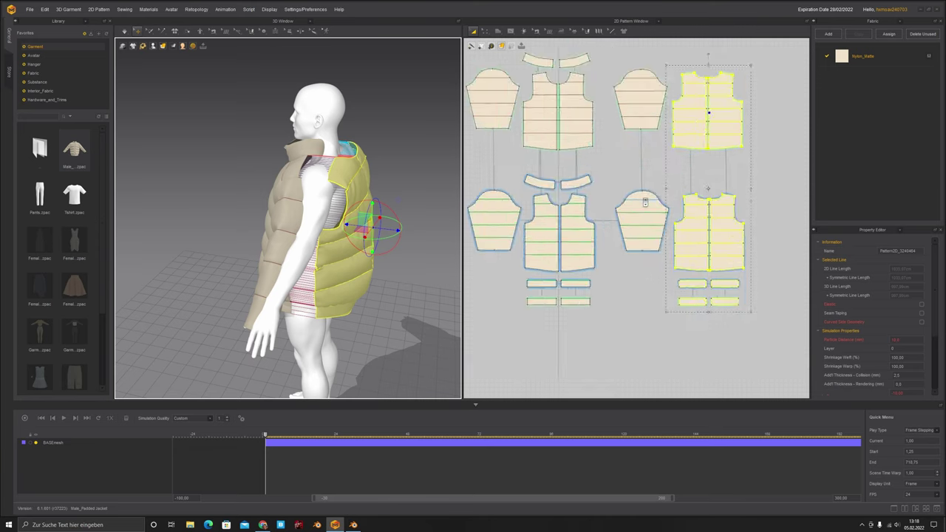
scroll(630, 177, down, 2)
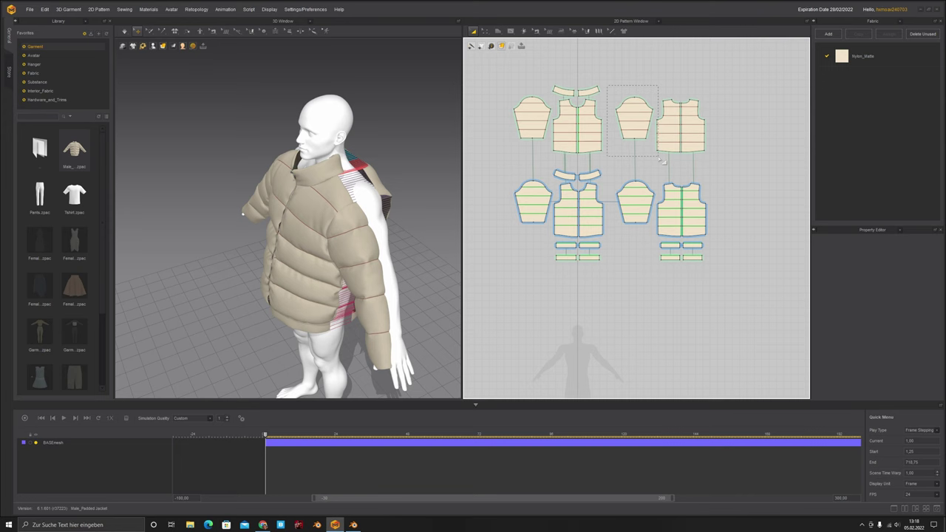
click(342, 275)
drag(600, 77, 654, 179)
right_drag(384, 265, 340, 259)
drag(340, 259, 299, 259)
right_drag(300, 259, 292, 243)
drag(292, 243, 291, 264)
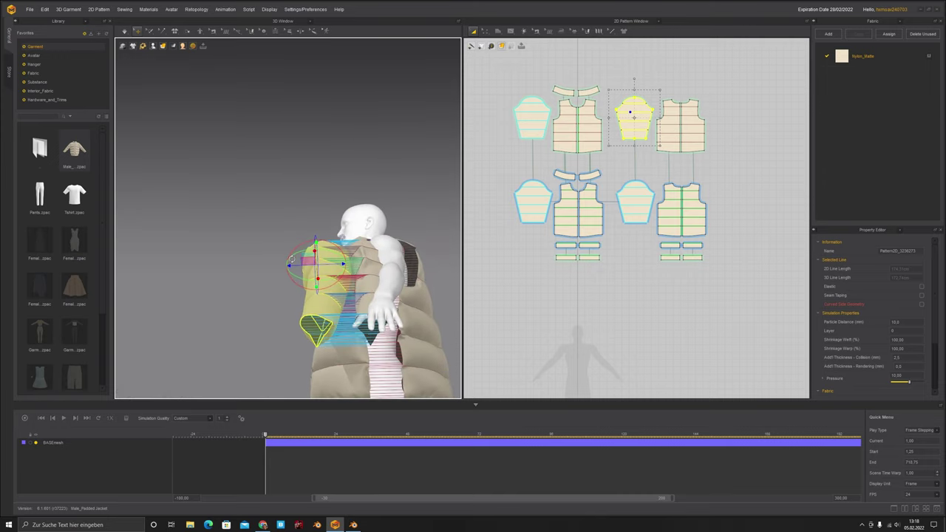
key(space)
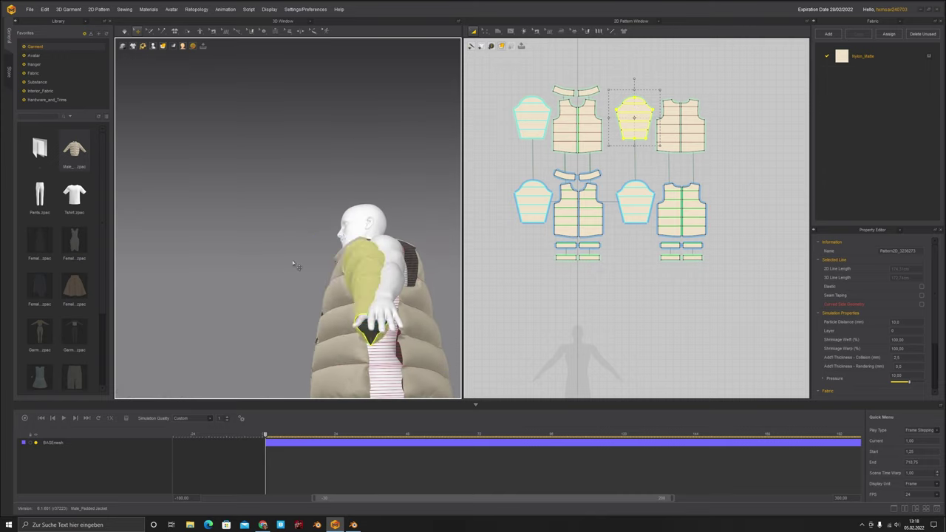
Select both layers of the jacket's left sleeve, place them around the avatar's left arm and clear the selection.
drag(603, 64, 659, 250)
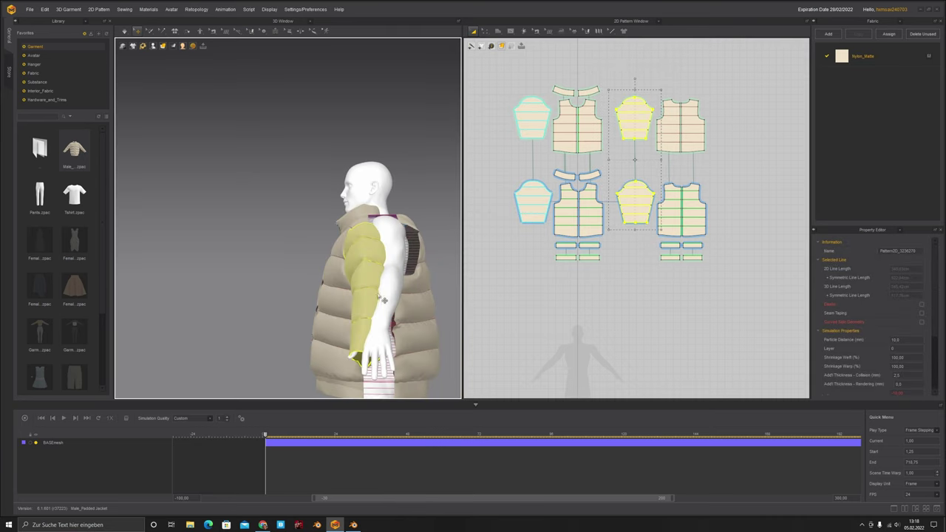
right_drag(388, 302, 441, 317)
right_drag(248, 235, 280, 231)
right_drag(393, 233, 256, 252)
scroll(251, 262, down, 3)
right_drag(315, 243, 362, 265)
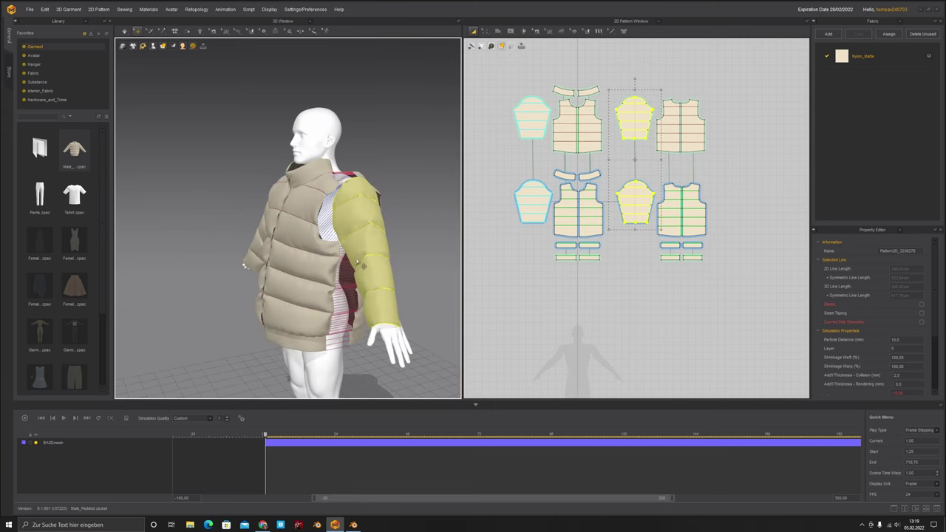
right_drag(382, 230, 385, 297)
click(399, 244)
Select both layers of the jacket's right sleeve, place them around the avatar's right arm and clear the selection.
right_drag(399, 243, 362, 290)
right_drag(417, 310, 385, 279)
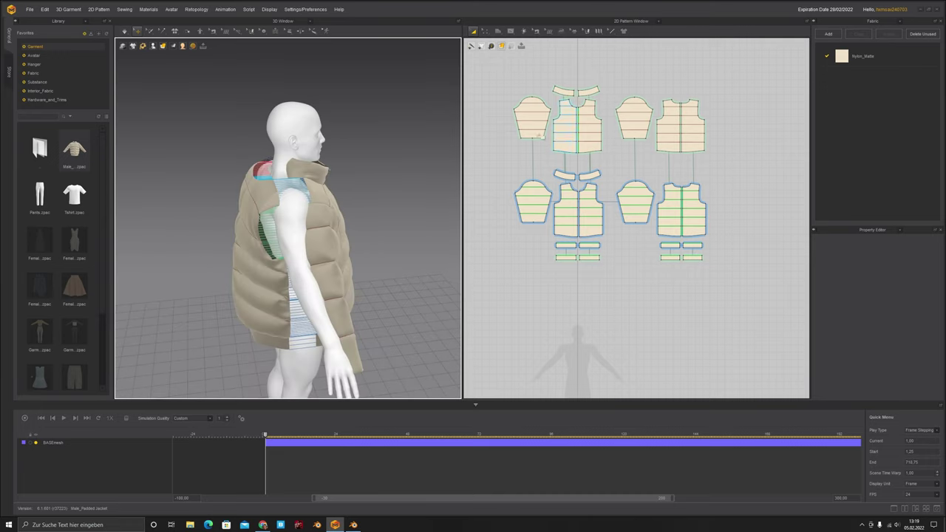
drag(483, 76, 563, 249)
drag(484, 78, 558, 229)
drag(323, 248, 295, 223)
mouse_move(301, 226)
right_down()
mouse_move(253, 225)
mouse_move(319, 223)
right_up()
drag(320, 224, 322, 216)
right_drag(322, 216, 444, 269)
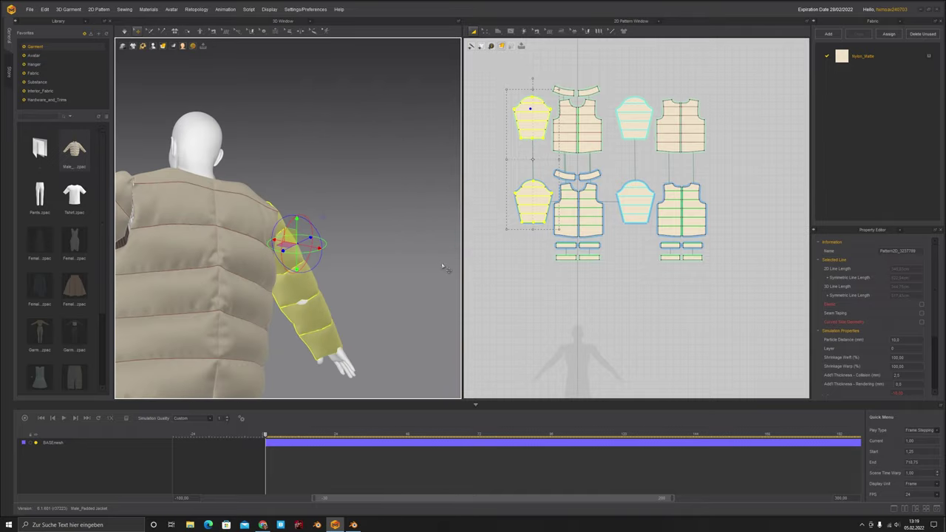
right_drag(310, 303, 324, 220)
scroll(361, 314, down, 3)
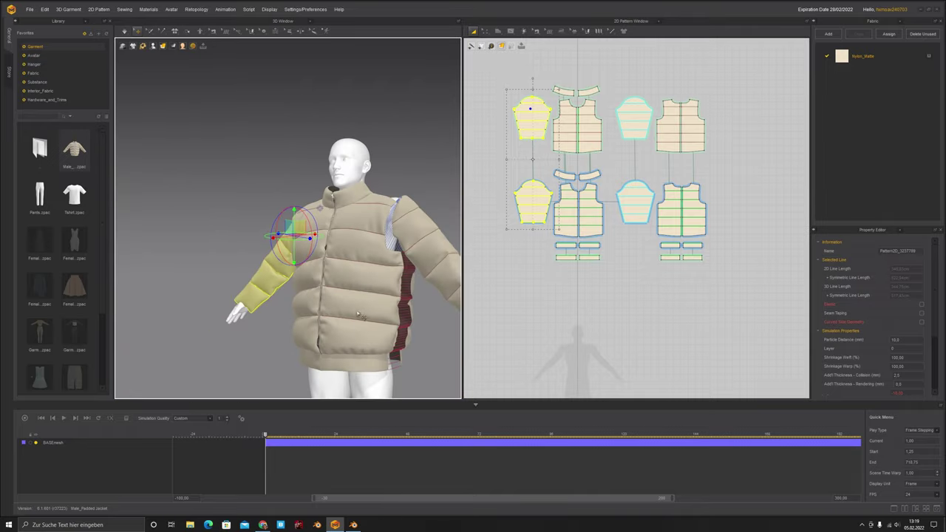
middle_drag(362, 316, 283, 246)
right_drag(318, 214, 388, 162)
click(388, 163)
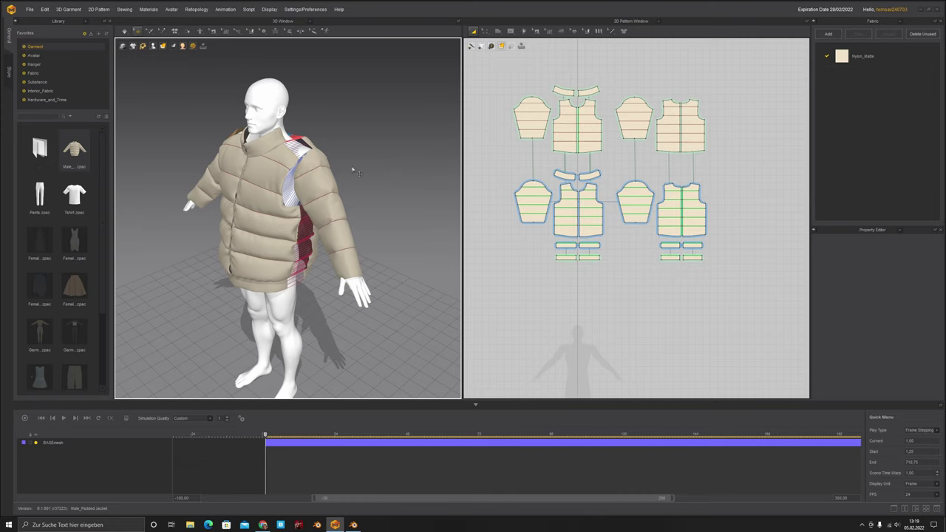
Run the simulation to drape the jacket on the avatar, stop it and inspect the fit from several sides.
right_drag(355, 172, 230, 125)
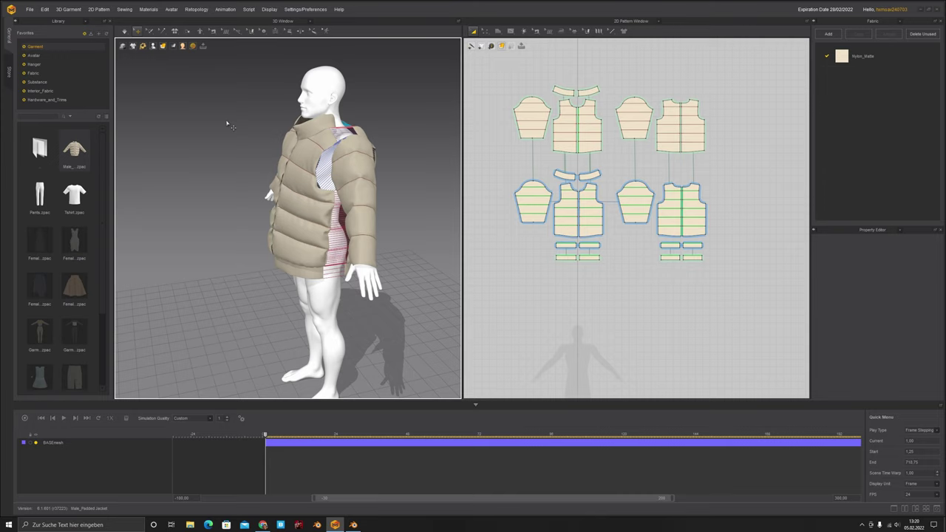
key(space)
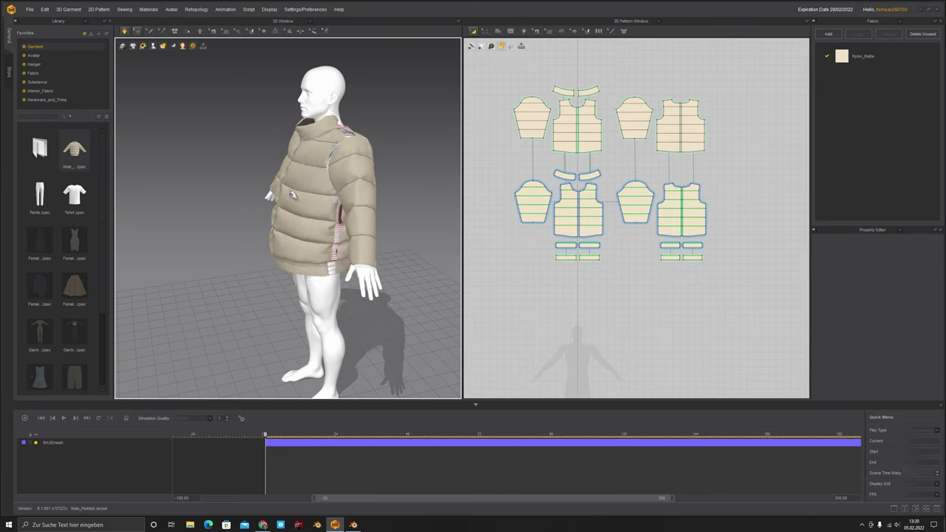
right_drag(247, 128, 258, 129)
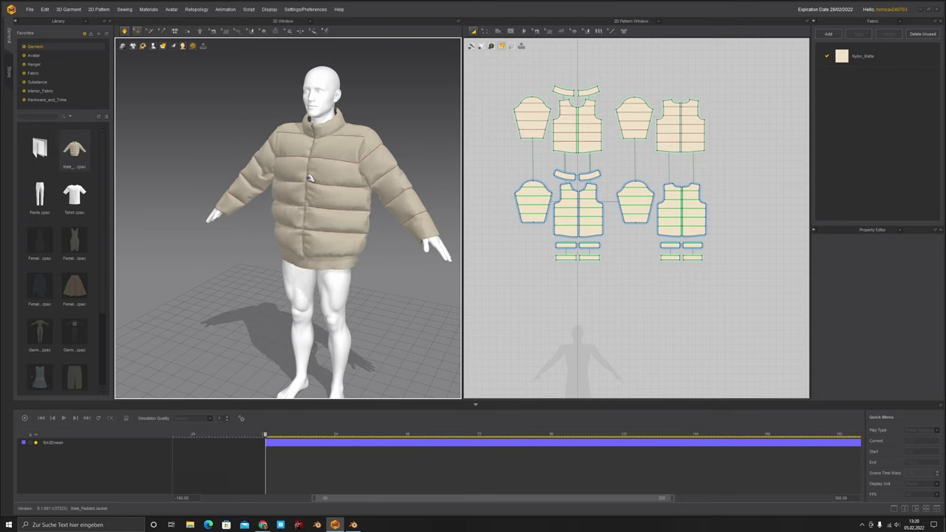
right_drag(360, 253, 385, 254)
key(space)
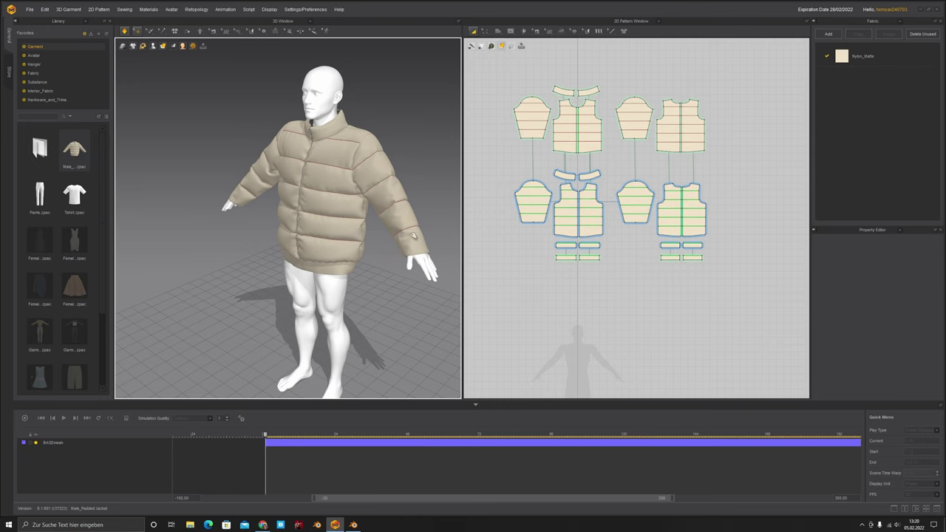
click(414, 236)
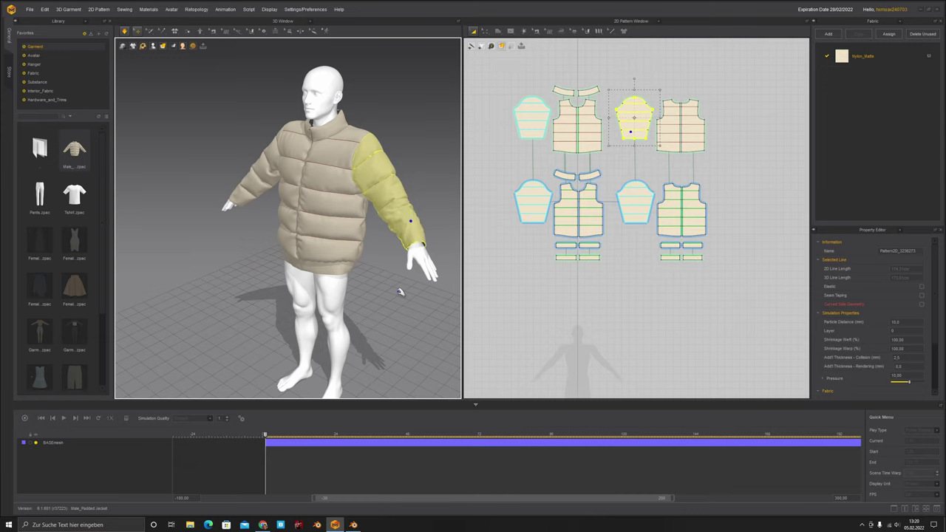
click(400, 293)
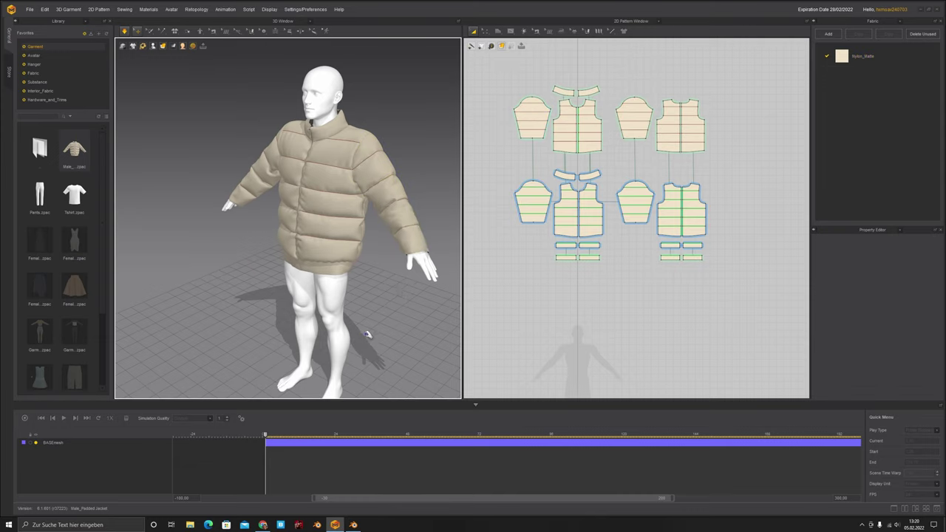
right_drag(343, 319, 281, 238)
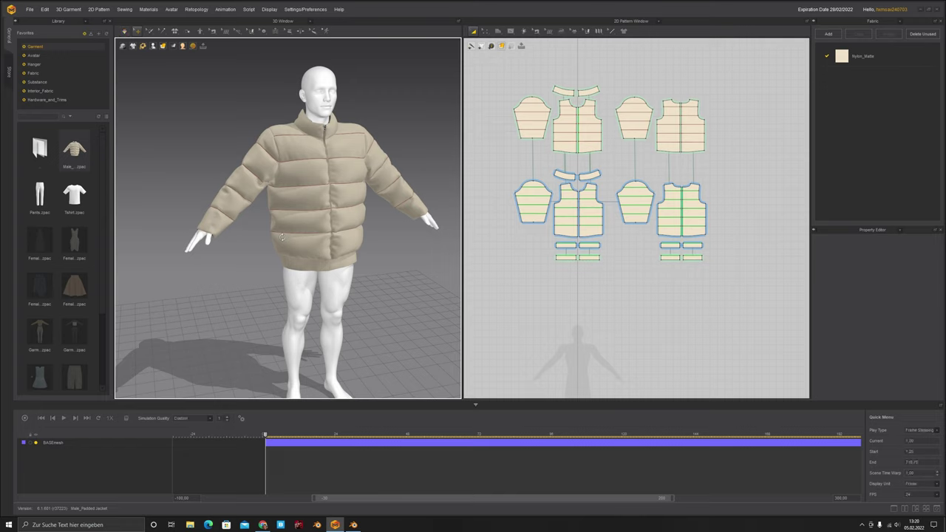
right_drag(371, 193, 287, 298)
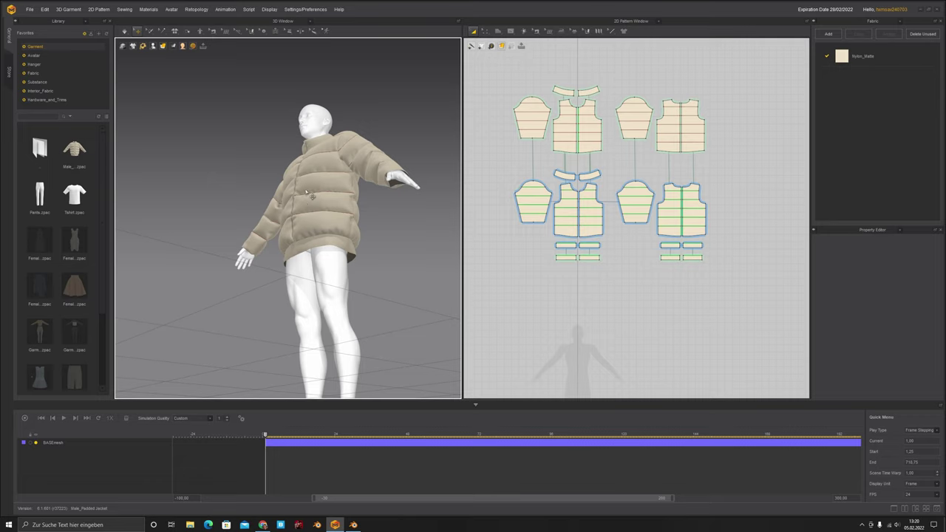
Add the Pants garment from the library to the scene, using the Add load type so the jacket is kept.
key(2)
drag(94, 242, 336, 314)
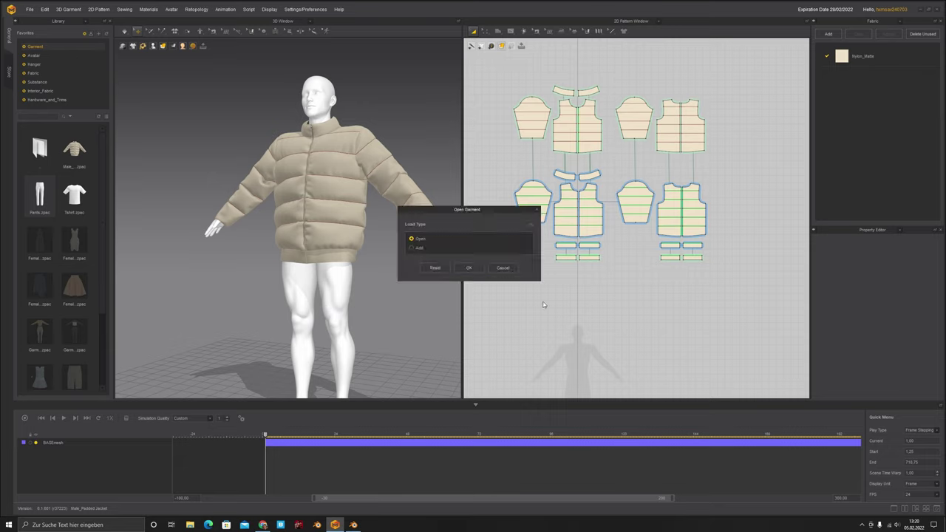
click(411, 248)
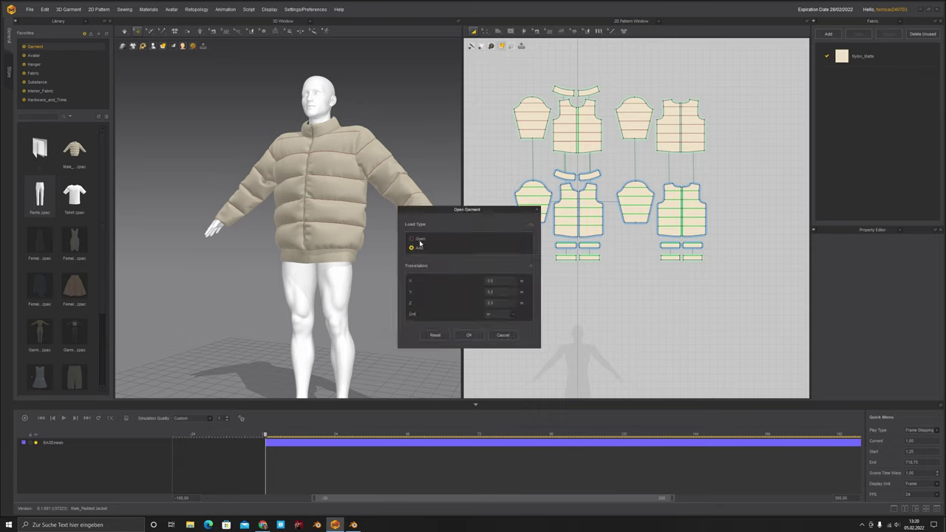
click(411, 239)
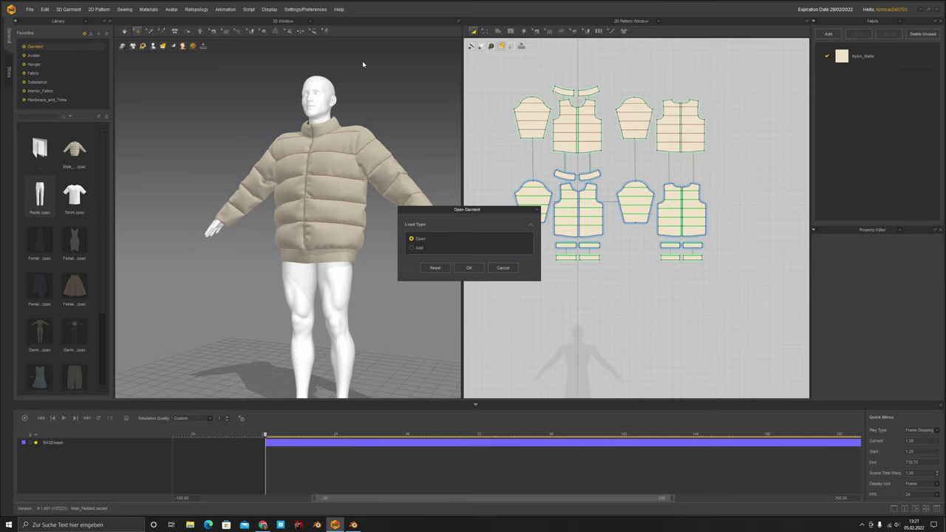
click(411, 247)
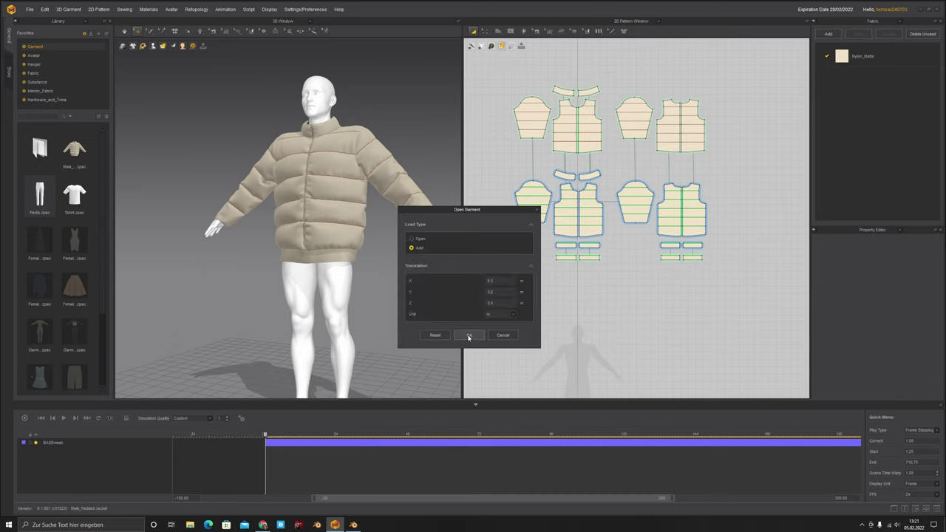
click(469, 336)
click(454, 272)
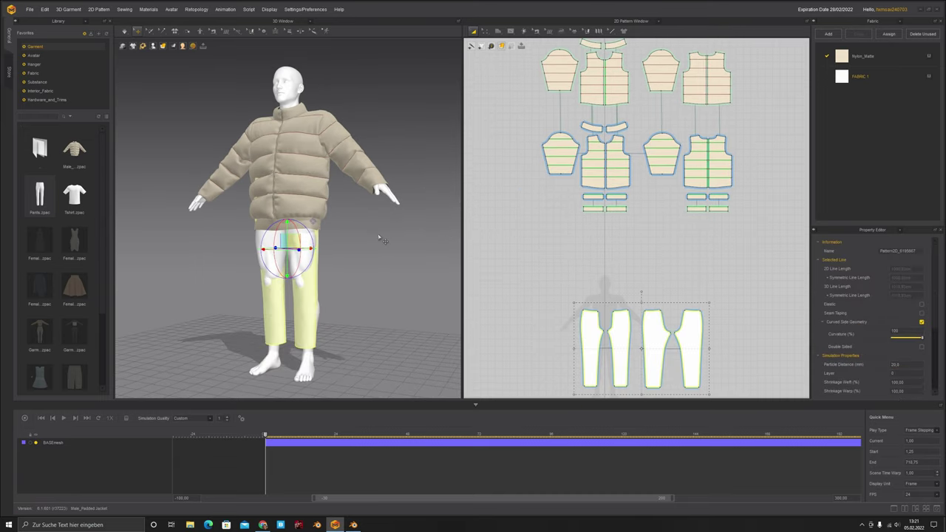
Align the whole pants with the avatar's legs and shift them slightly down.
right_drag(265, 236, 263, 261)
scroll(255, 299, up, 1)
drag(265, 259, 259, 260)
right_drag(257, 260, 313, 222)
drag(286, 225, 287, 242)
right_drag(285, 247, 170, 229)
key(space)
Select the two back patterns of the pants and move them backward behind the avatar's legs.
drag(711, 274, 682, 311)
click(683, 329)
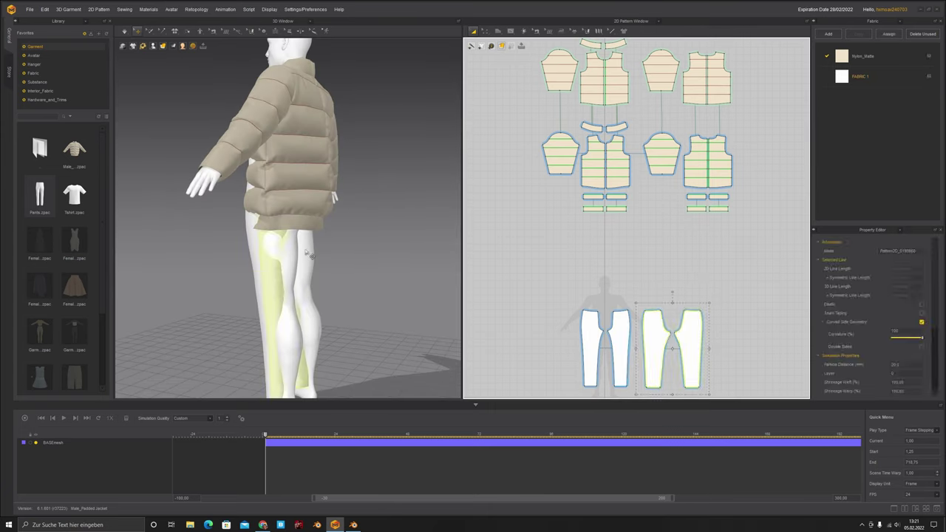
click(300, 236)
right_drag(294, 256, 233, 238)
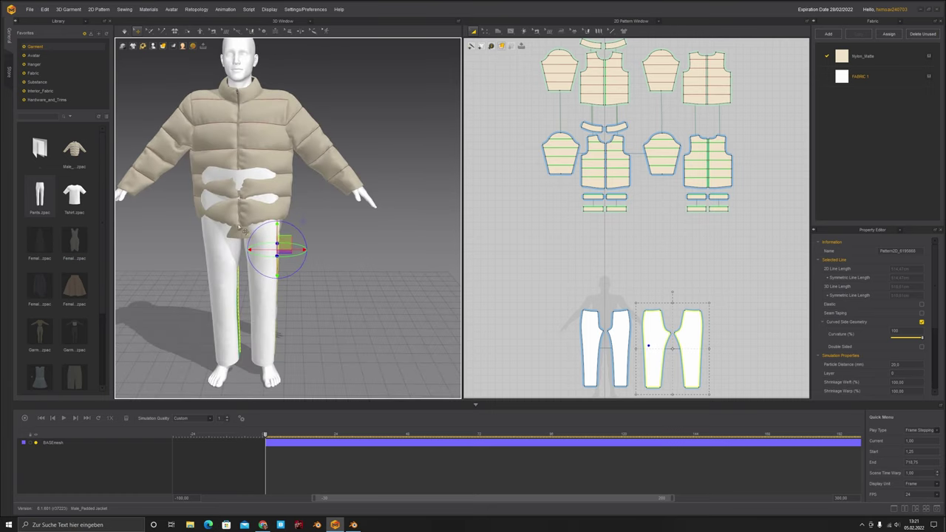
right_drag(231, 203, 274, 212)
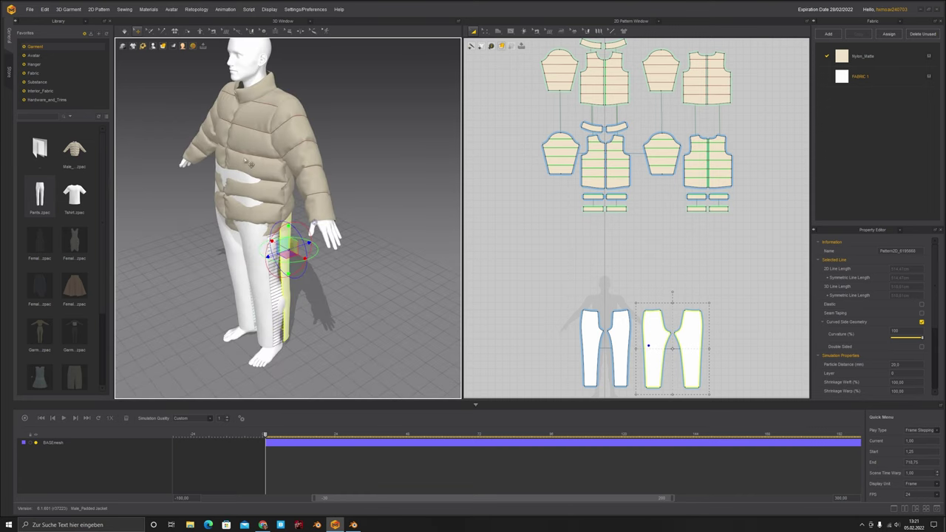
Select the jacket's back patterns in both layers and move them backward, clear of the pants and the avatar's back.
scroll(714, 171, down, 4)
drag(752, 78, 698, 204)
right_drag(263, 160, 328, 175)
click(325, 178)
drag(762, 88, 696, 204)
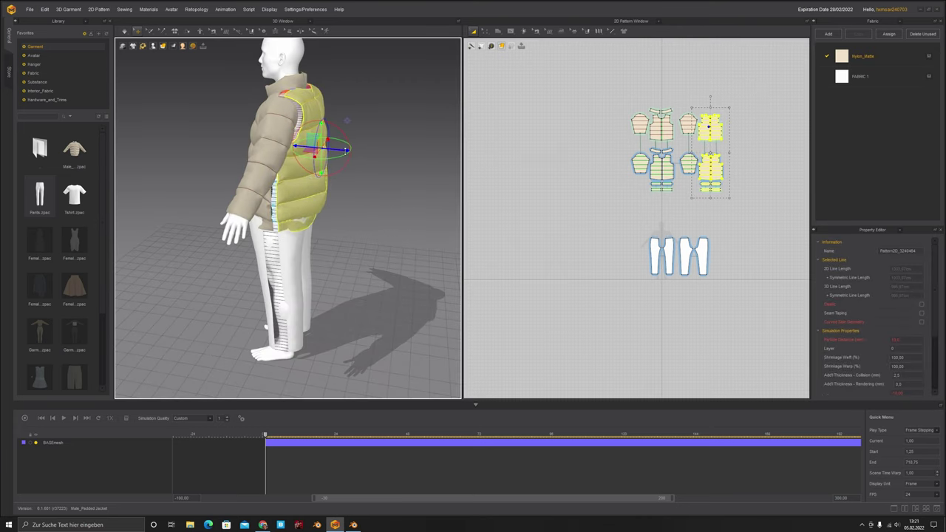
drag(346, 151, 353, 151)
right_drag(354, 156, 502, 181)
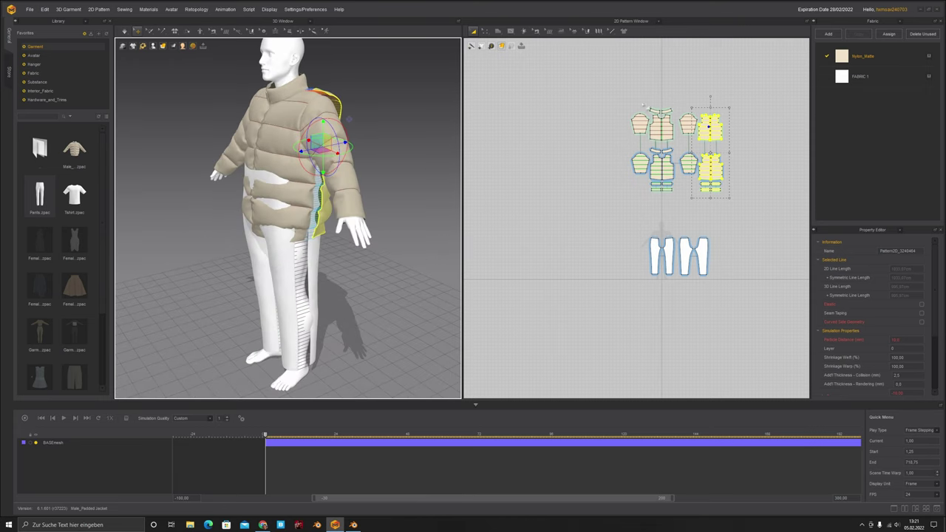
Select the jacket's front and collar patterns in both layers and move them forward, clear of the pants' waist.
drag(643, 107, 676, 189)
drag(643, 99, 676, 203)
click(294, 160)
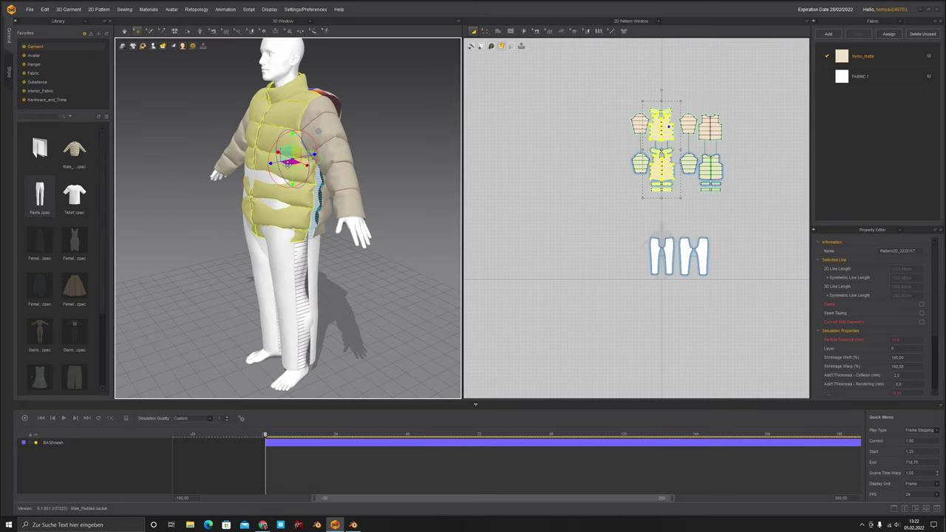
drag(306, 157, 297, 163)
mouse_move(297, 163)
right_down()
mouse_move(235, 151)
mouse_move(292, 159)
right_up()
scroll(203, 230, up, 2)
scroll(195, 200, down, 4)
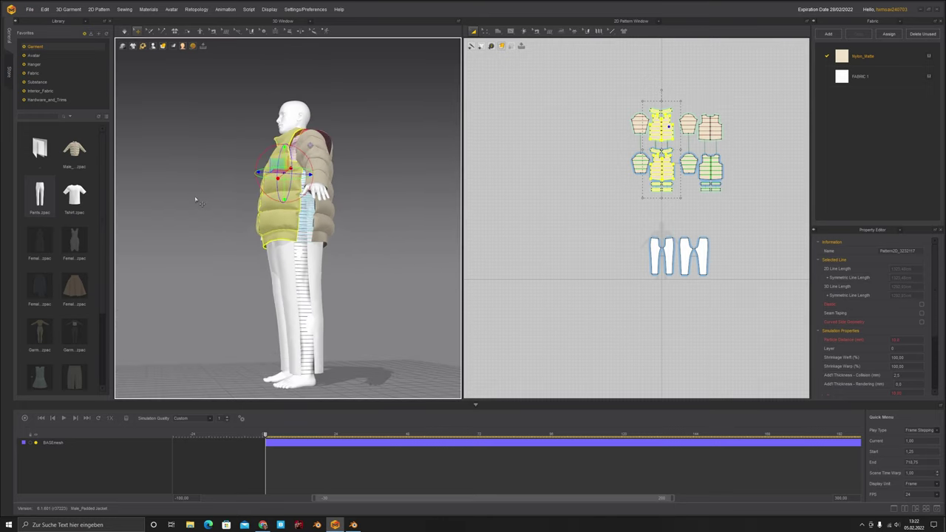
Simulate the jacket and pants so they drape onto the avatar, and check the fit from several sides.
click(353, 221)
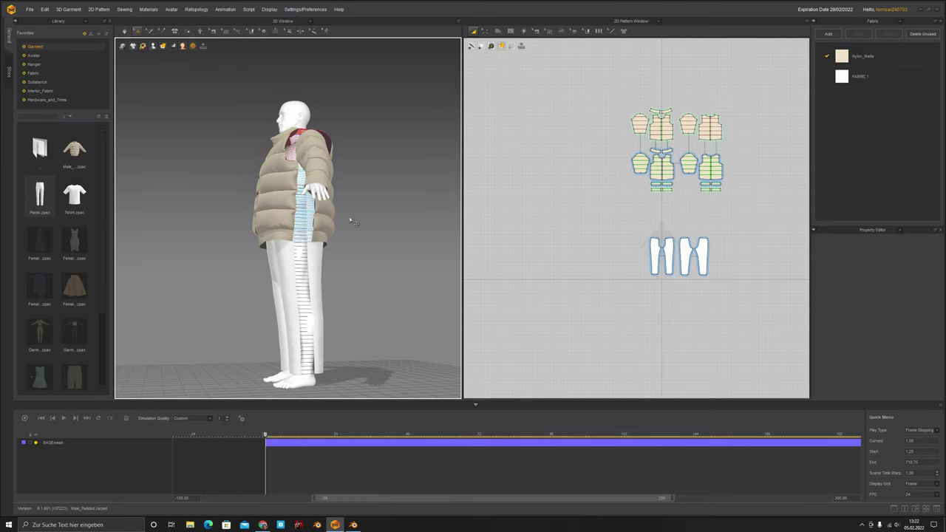
right_drag(353, 221, 353, 253)
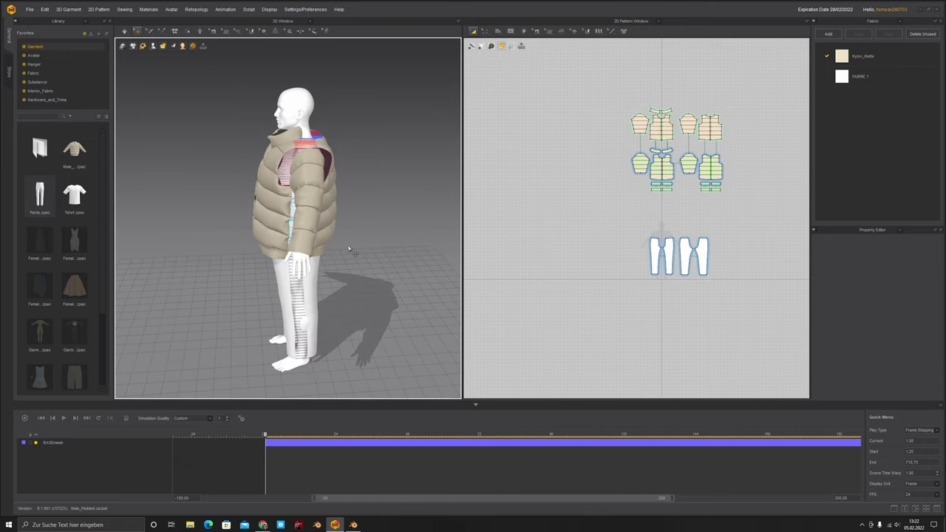
key(space)
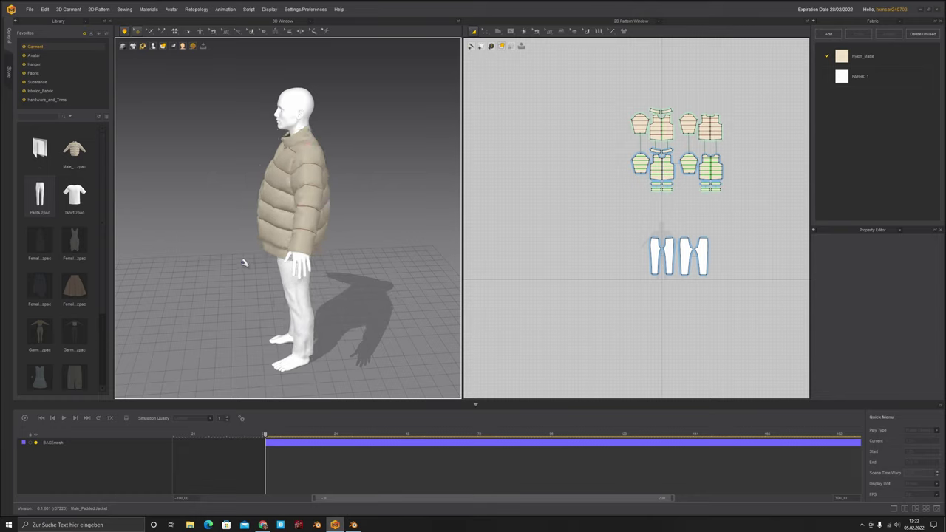
key(2)
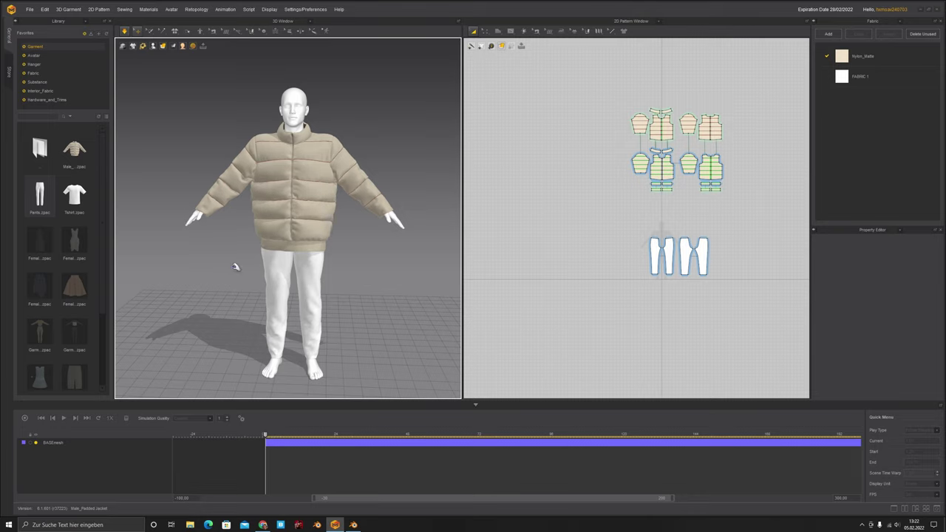
right_drag(327, 288, 229, 253)
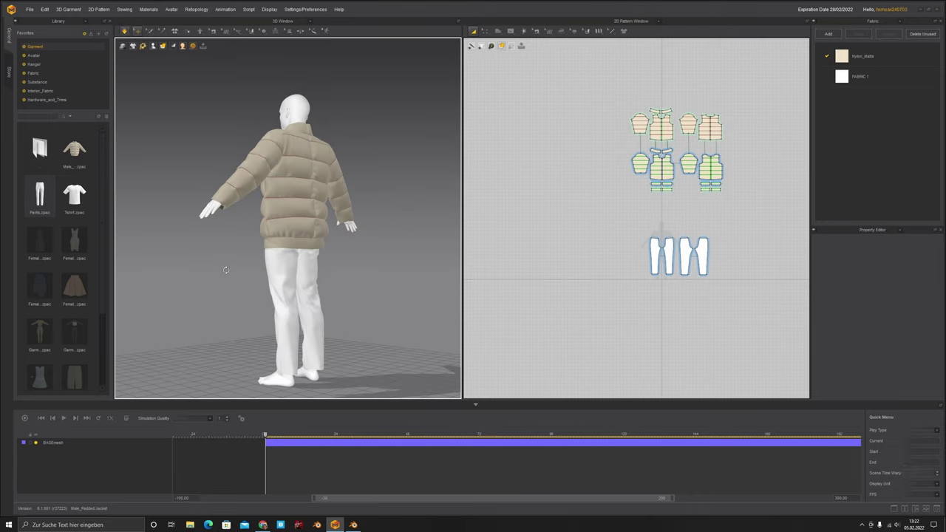
right_drag(217, 163, 324, 173)
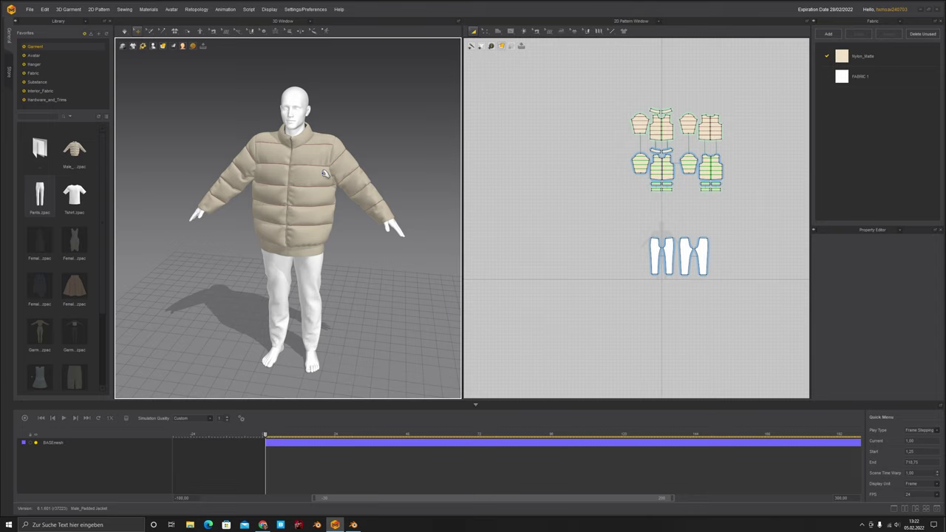
right_drag(368, 252, 313, 333)
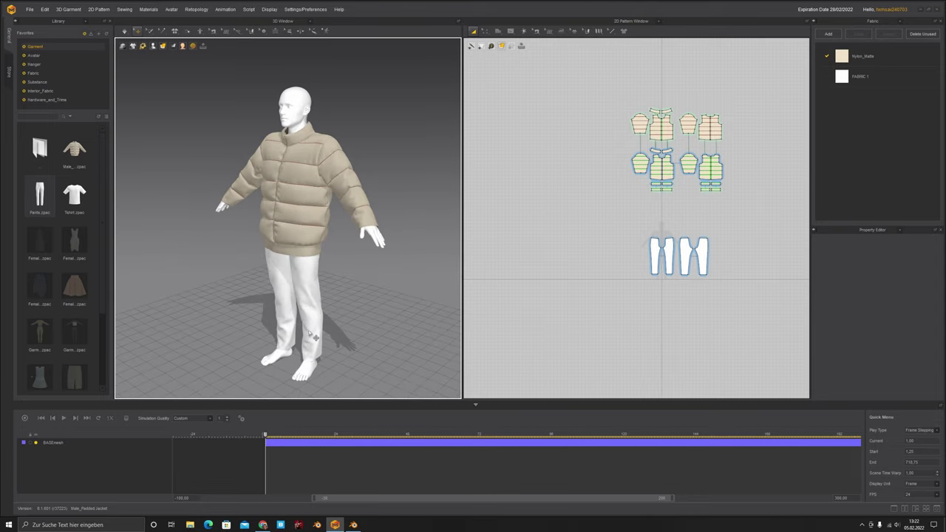
middle_drag(178, 238, 209, 229)
right_drag(208, 229, 249, 230)
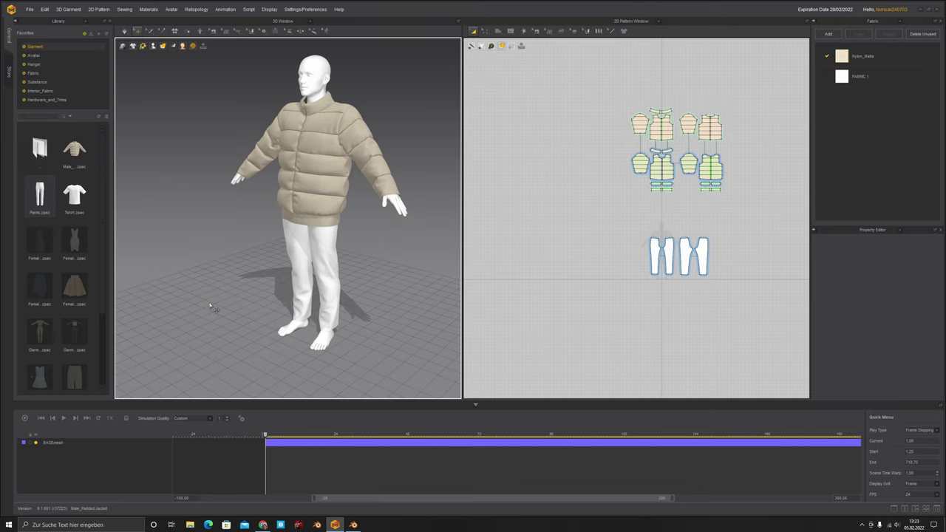
Set the simulation quality preset to Animation (Stable) and review its simulation properties and the play type.
click(183, 419)
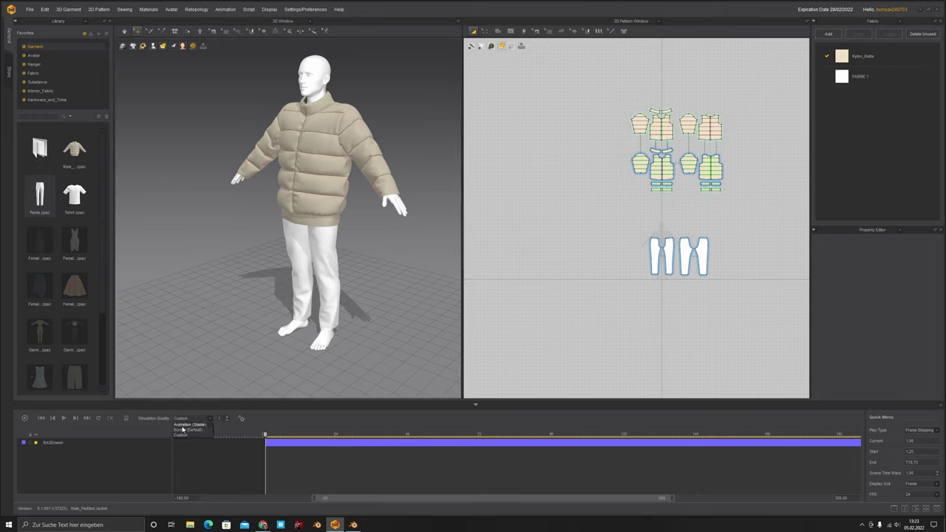
click(188, 424)
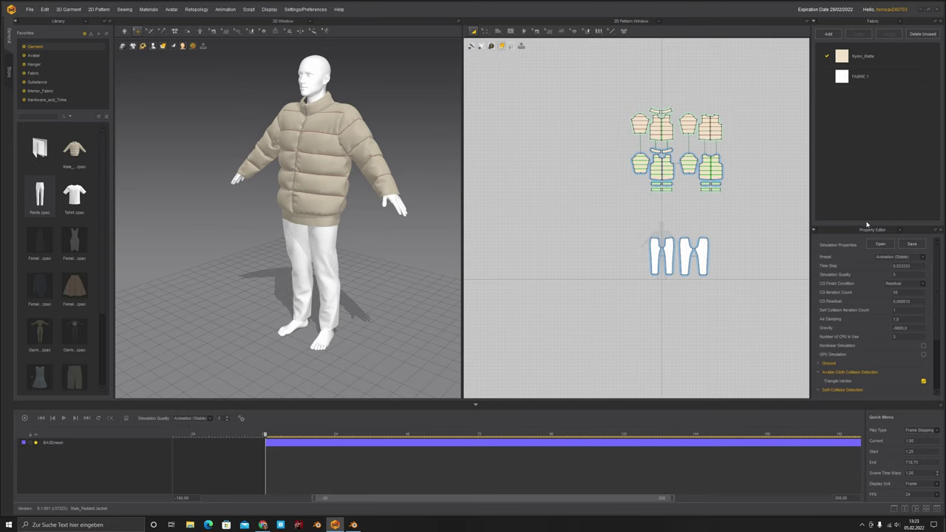
scroll(886, 308, down, 5)
scroll(858, 316, up, 5)
click(920, 430)
click(909, 430)
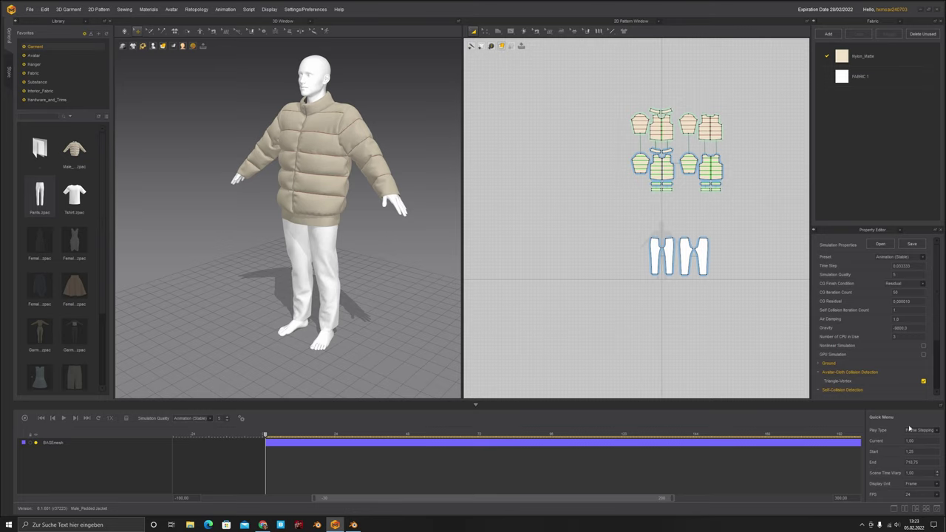
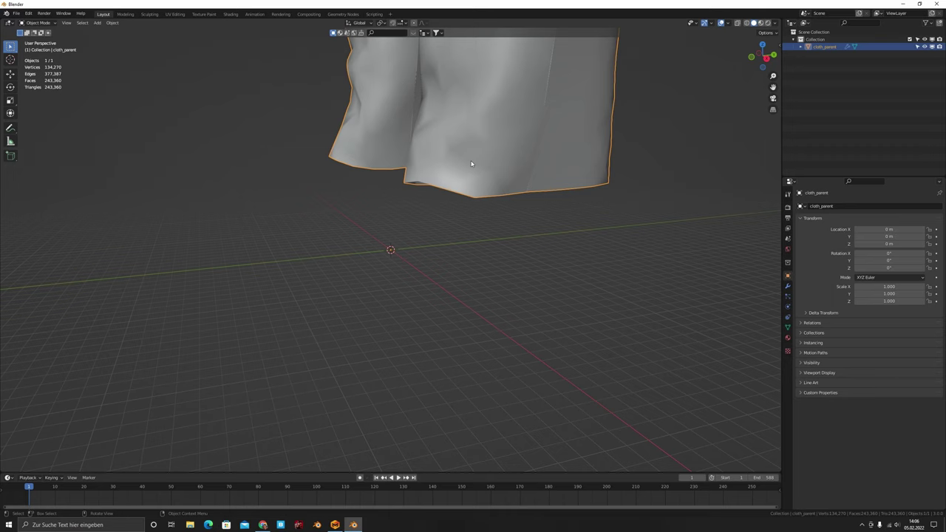
In Blender, scale the imported garment down to about 0.082 and play its animation.
click(398, 243)
middle_drag(369, 189, 467, 182)
key(space)
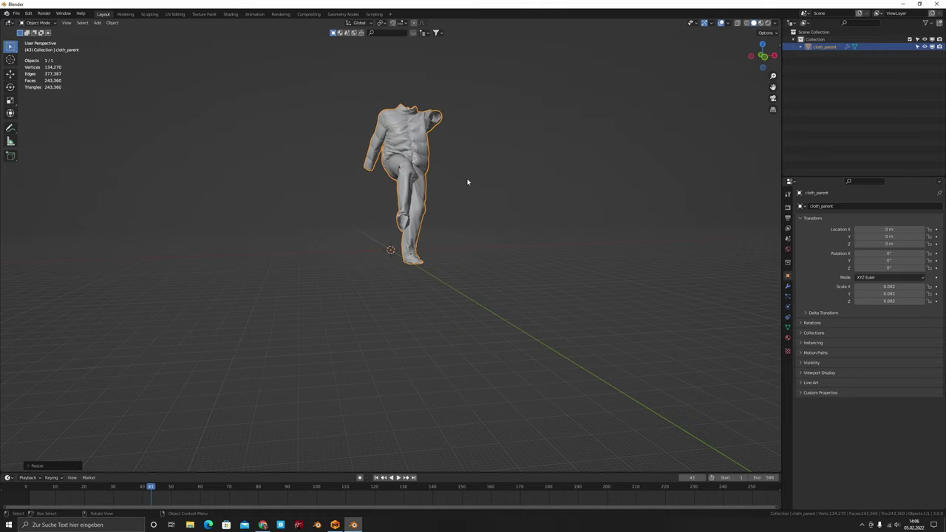
Examine the animated garment from several angles and distances, and return to the first frame.
middle_drag(416, 190, 336, 200)
scroll(356, 190, up, 6)
scroll(328, 191, down, 7)
scroll(327, 173, down, 5)
scroll(336, 201, up, 3)
middle_drag(336, 201, 337, 208)
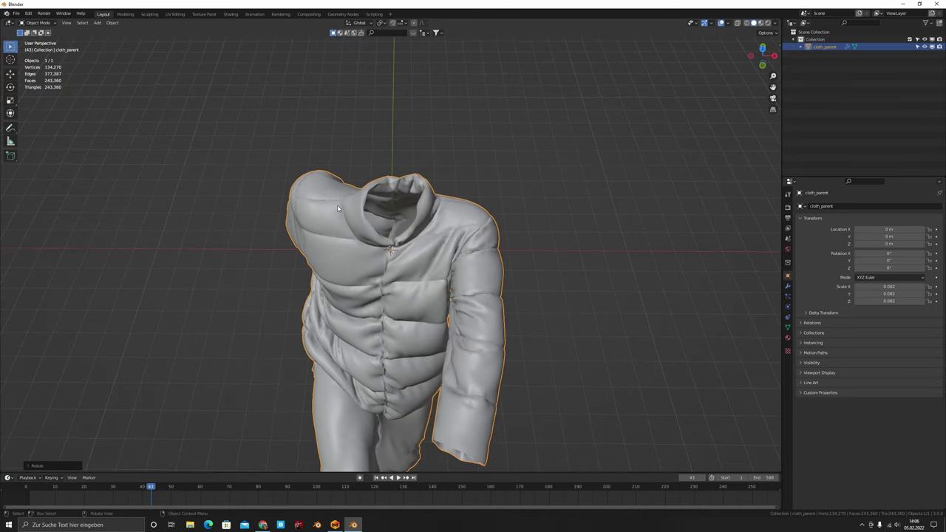
click(376, 478)
middle_drag(495, 343, 446, 322)
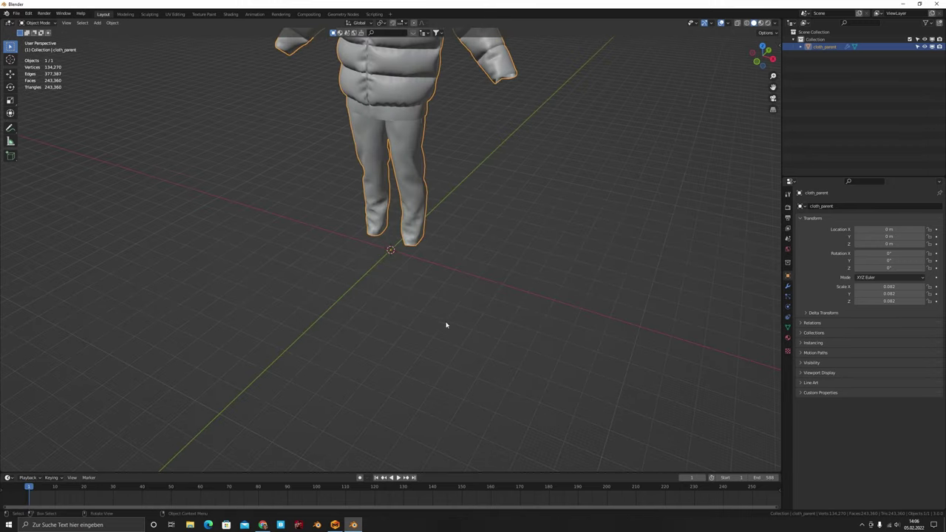
scroll(484, 266, down, 3)
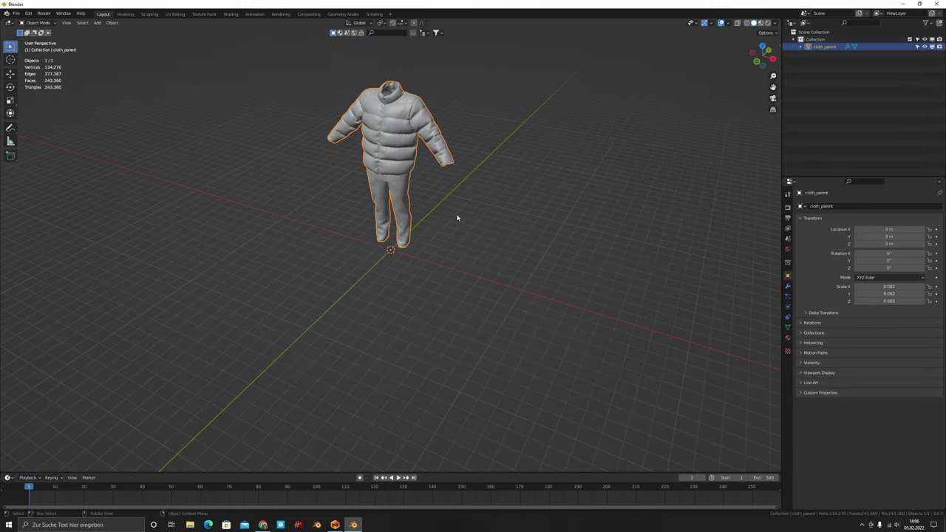
scroll(399, 218, up, 3)
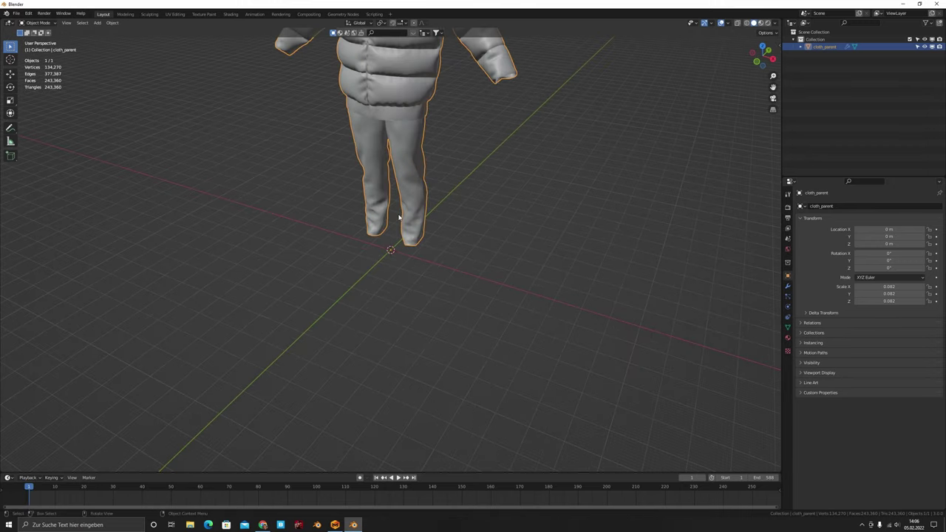
Import the animated character as an FBX file into the scene with the garment.
click(15, 16)
mouse_move(51, 113)
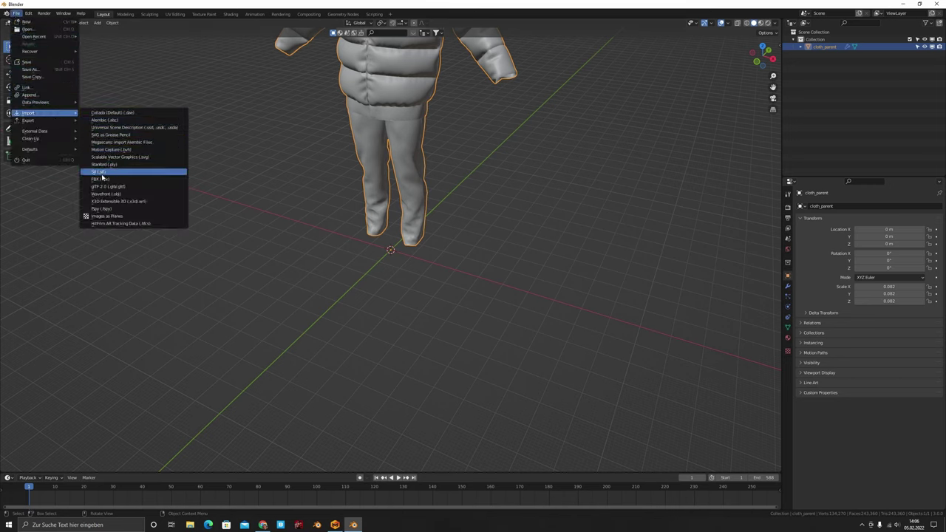
click(104, 180)
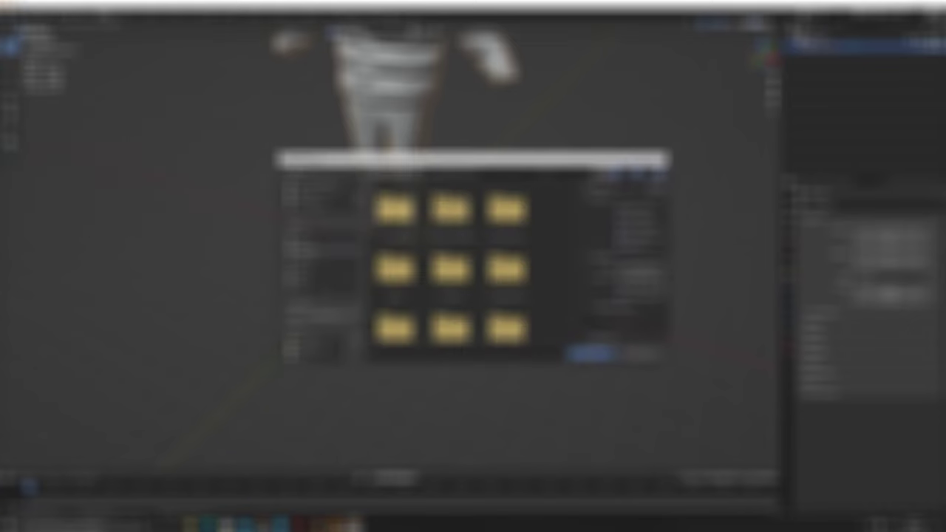
double_click(395, 211)
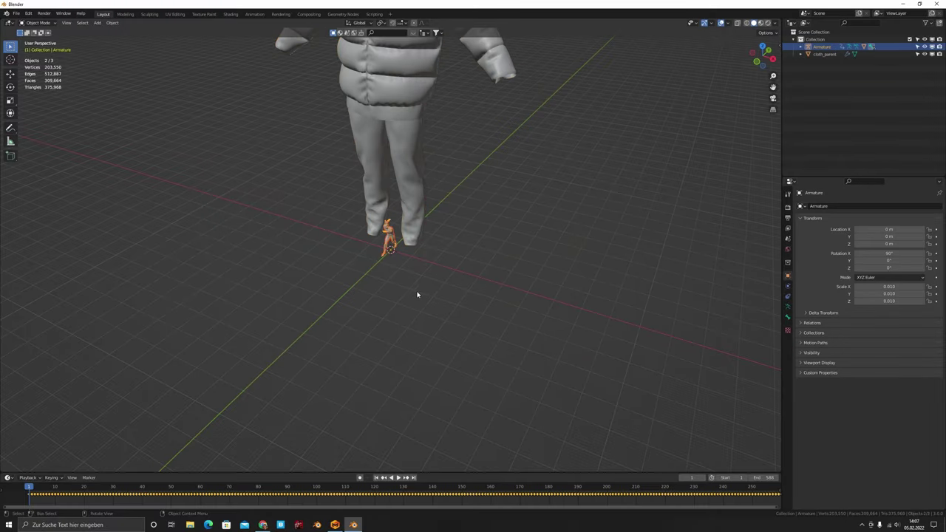
middle_drag(418, 295, 433, 152)
scroll(424, 155, down, 3)
scroll(416, 158, up, 1)
click(418, 134)
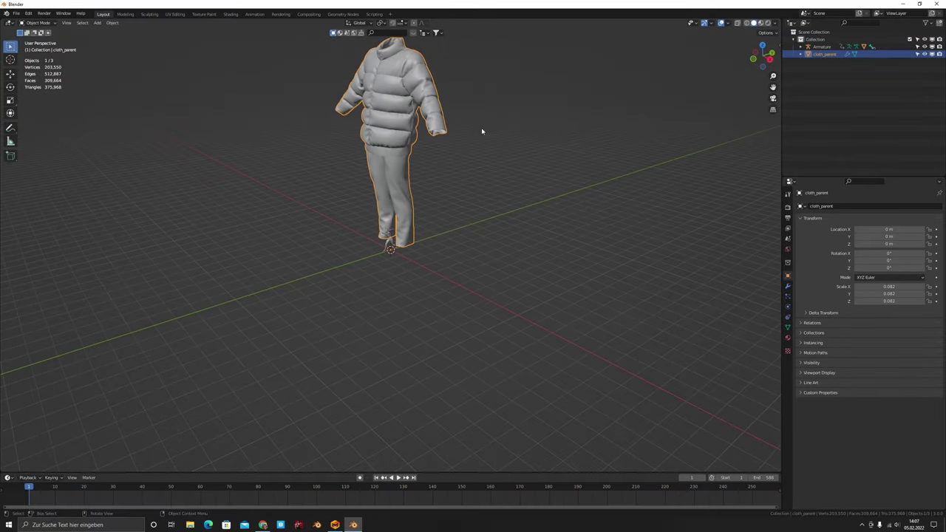
key(s)
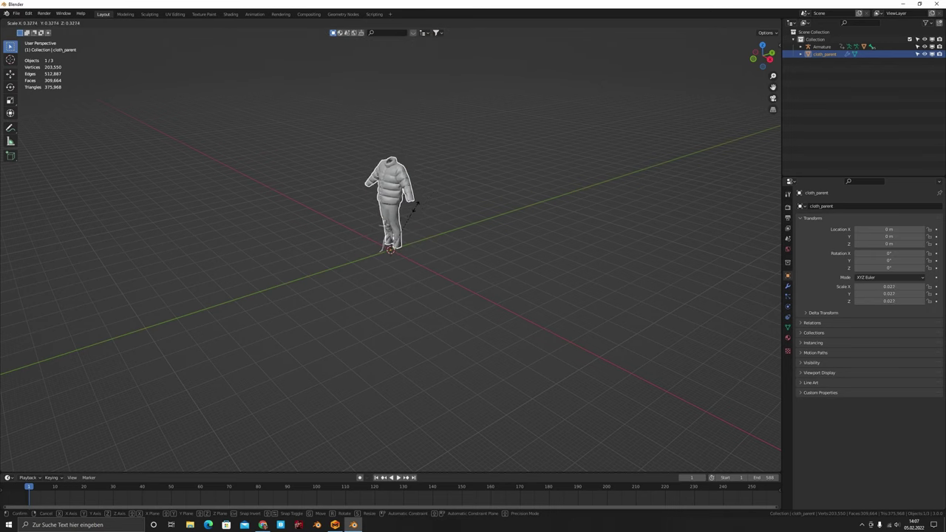
click(446, 169)
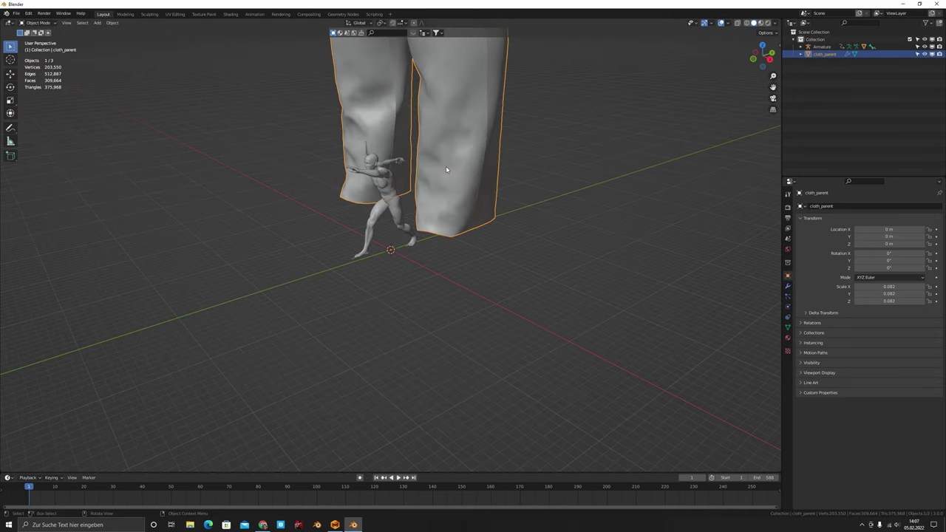
Select the character's armature and shift all its keyframes so the animation starts at frame 15.
click(387, 181)
scroll(387, 180, up, 6)
scroll(369, 198, down, 4)
middle_drag(386, 179, 377, 118)
click(375, 112)
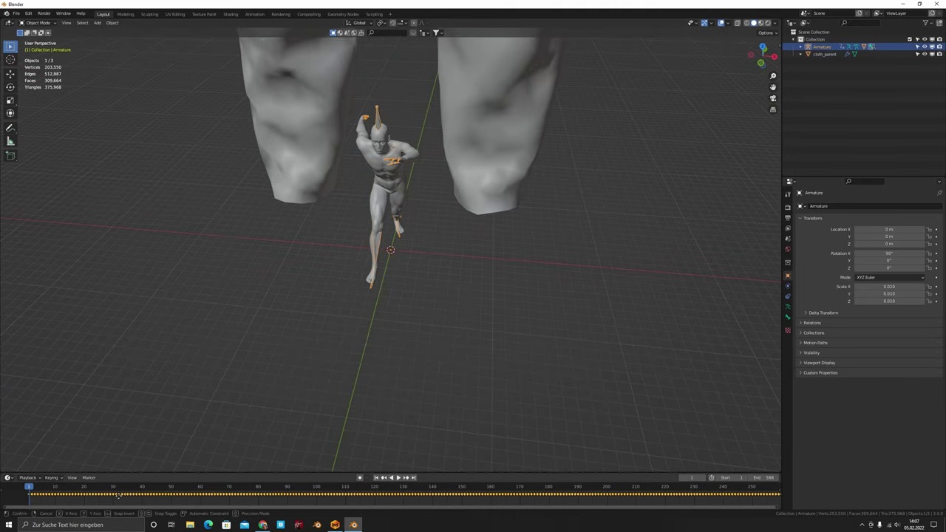
text(4)
key(Return)
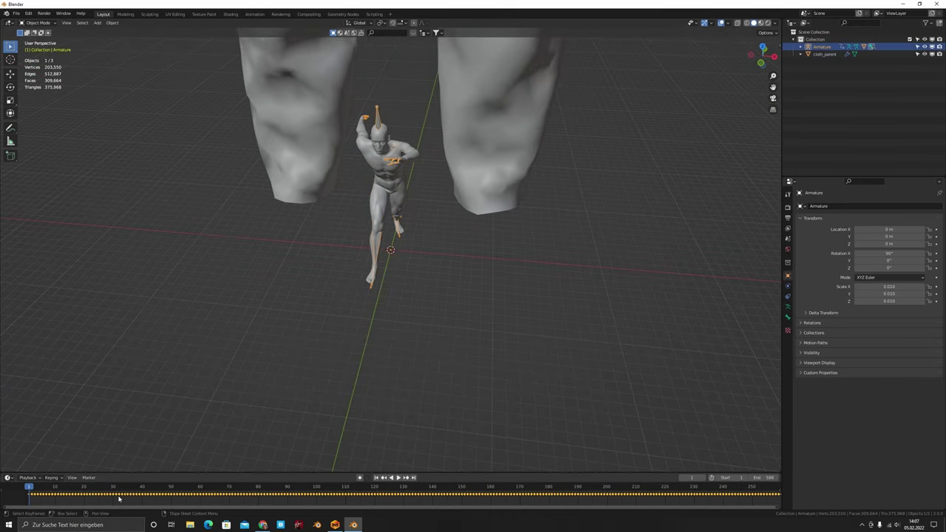
key(ctrl+z)
scroll(454, 246, up, 4)
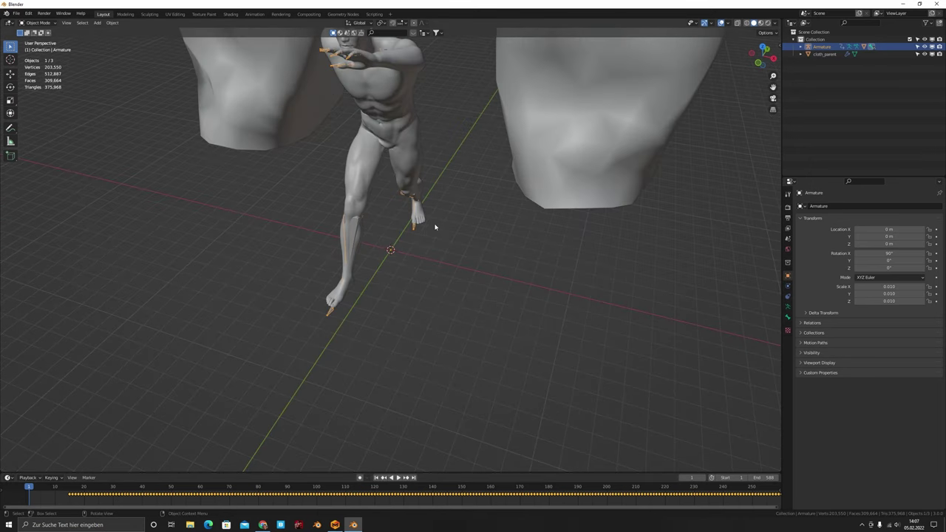
Select the garment and scale it down uniformly to about 0.010 to match the character's size.
middle_drag(435, 227, 406, 219)
scroll(340, 192, down, 4)
middle_drag(339, 192, 408, 205)
scroll(394, 176, down, 4)
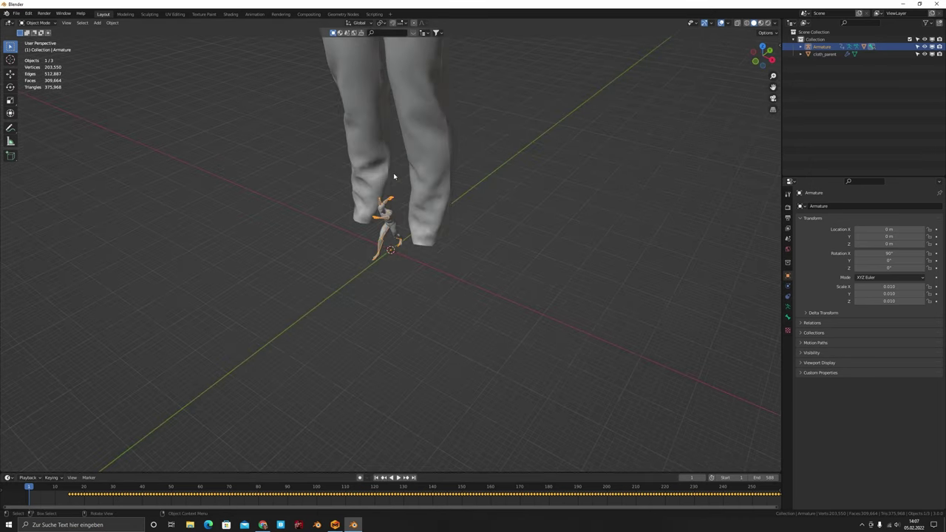
scroll(379, 206, up, 5)
scroll(503, 215, up, 4)
click(441, 205)
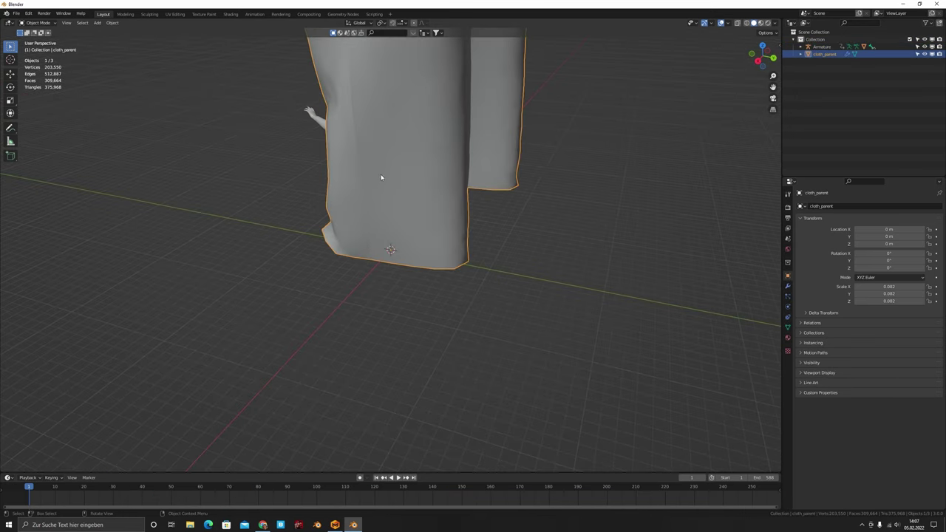
scroll(380, 181, down, 4)
key(s)
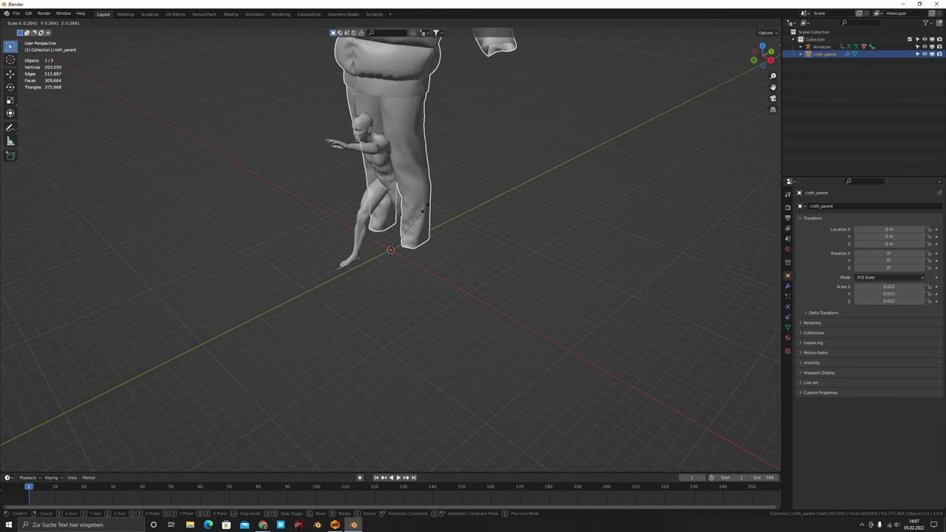
click(396, 225)
Go to frame 15 and hide the armature to compare the garment with the character's body.
drag(37, 488, 70, 497)
scroll(408, 240, up, 5)
middle_drag(409, 240, 473, 207)
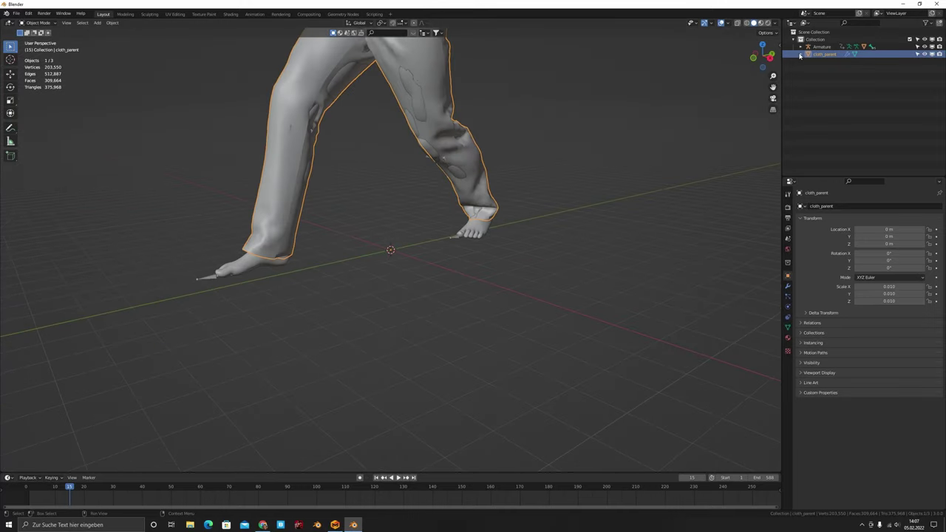
Fine-tune the garment's uniform scale so the pants fit around the character's legs.
middle_drag(576, 166, 523, 167)
key(s)
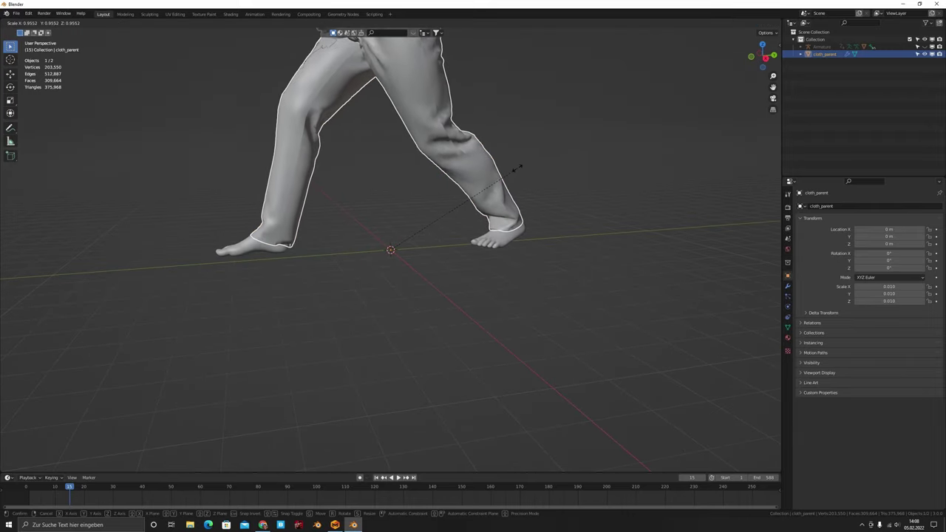
click(417, 176)
middle_drag(417, 176, 360, 217)
click(309, 172)
Fine-tune the garment's uniform scale with two slight enlargements, about 1.006 and 1.002, so the jacket covers the character's arm.
click(824, 54)
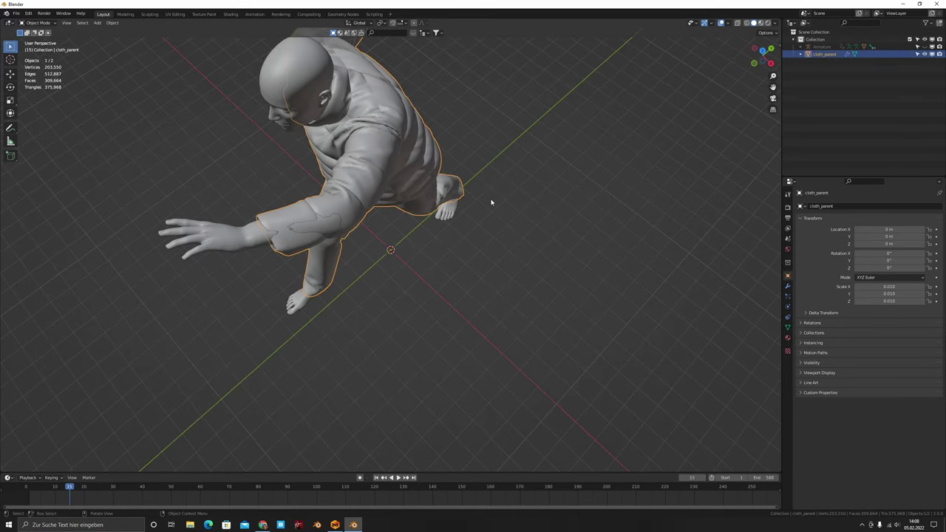
key(s)
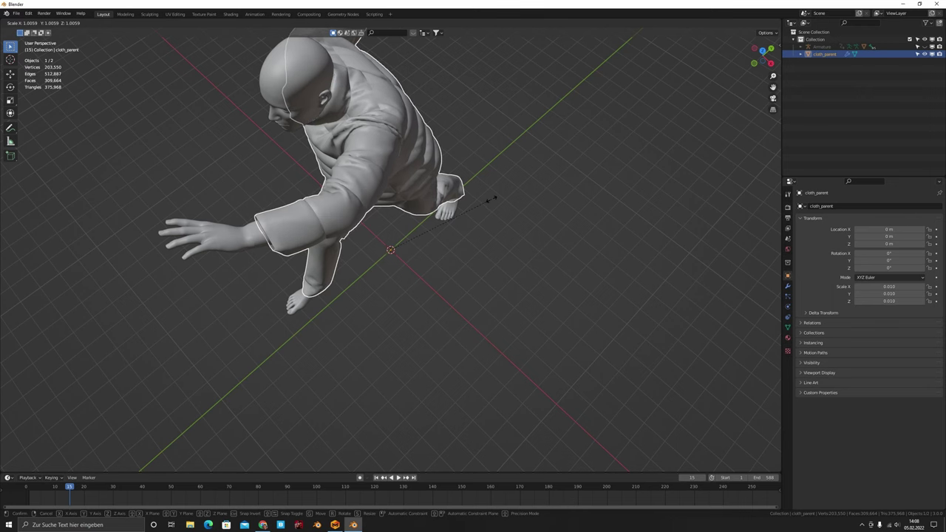
click(490, 198)
middle_drag(443, 303, 430, 280)
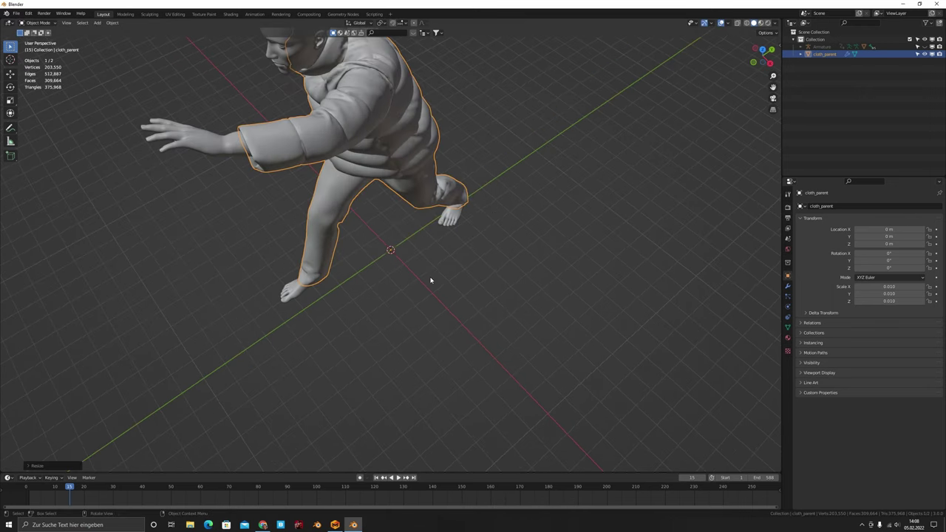
key(s)
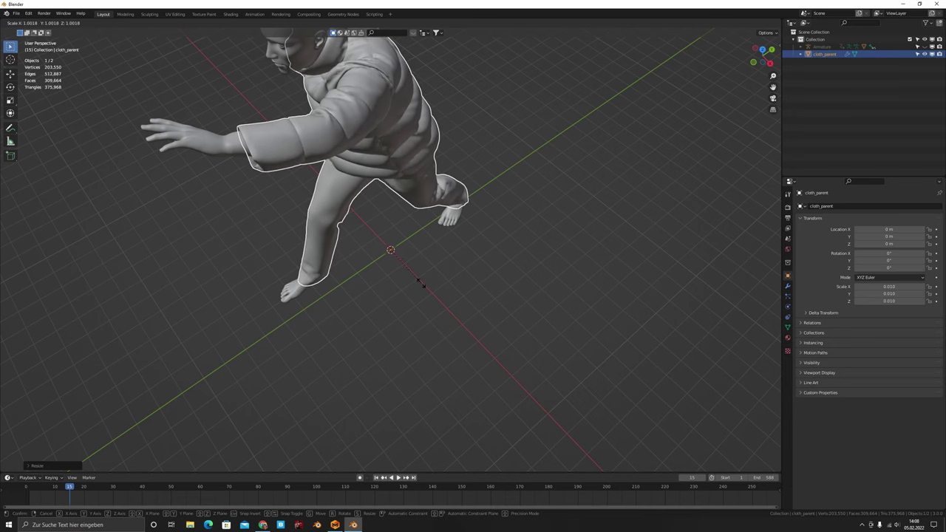
click(419, 282)
Play the animation and go to frame 65 to examine how the garment follows the character's body.
middle_drag(384, 302, 314, 271)
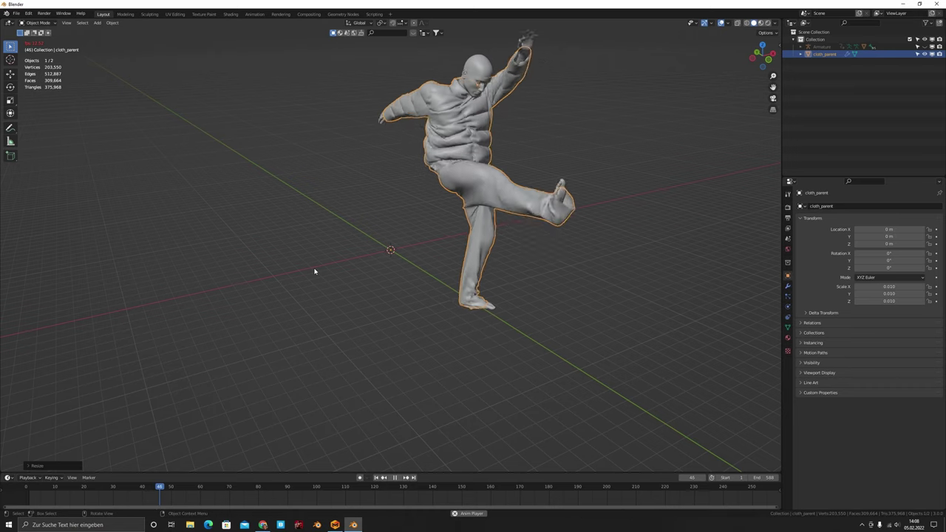
key(space)
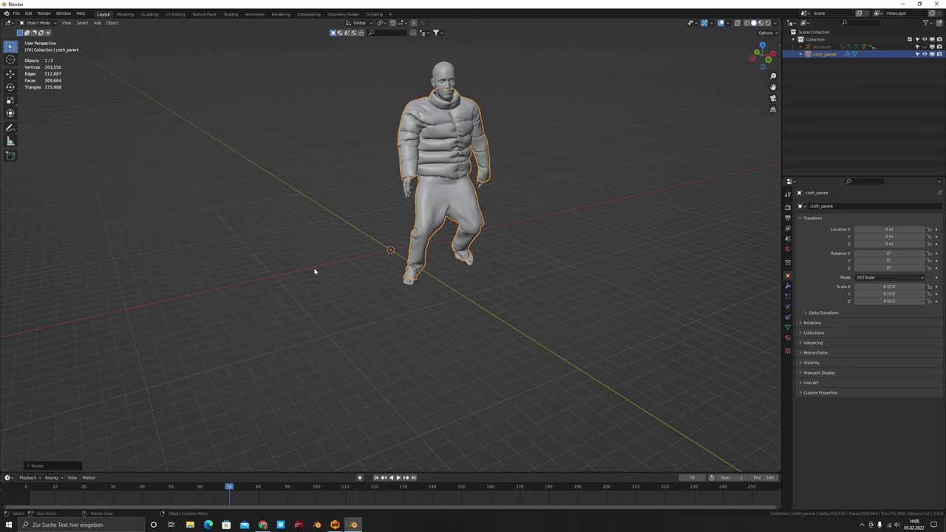
drag(242, 486, 215, 486)
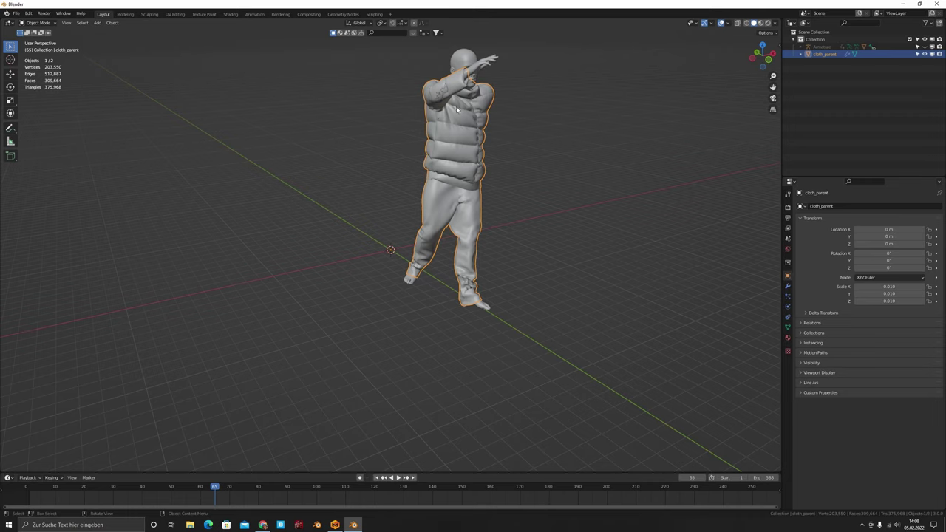
middle_drag(482, 130, 417, 99)
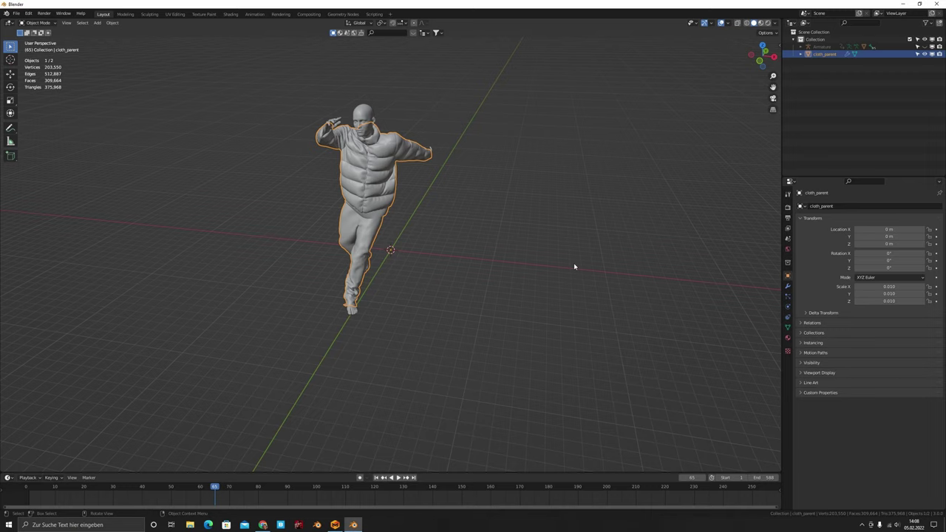
Set the scene's output frame rate to 25 fps.
click(788, 210)
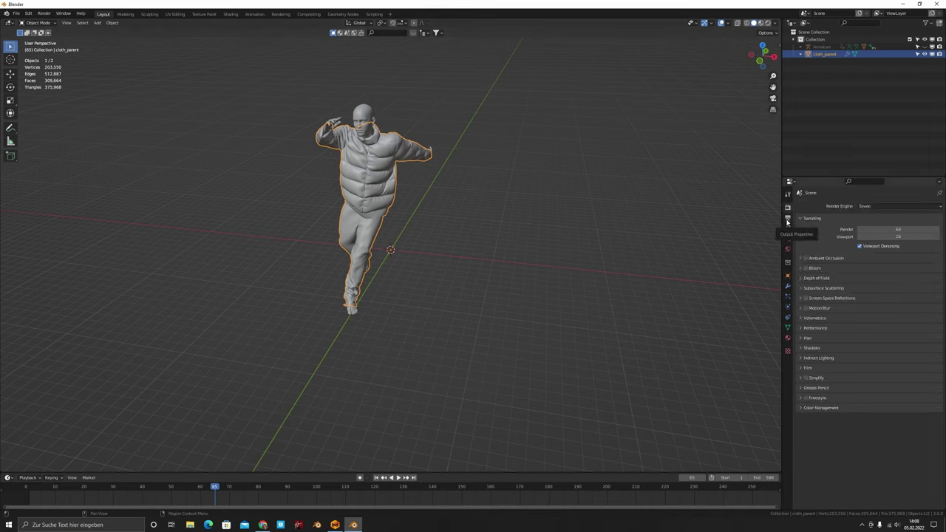
click(788, 220)
click(877, 274)
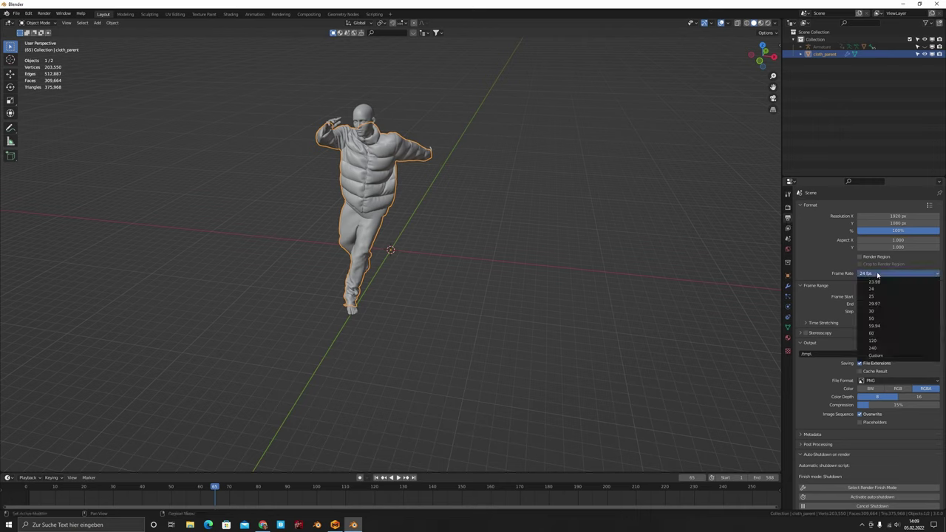
click(864, 297)
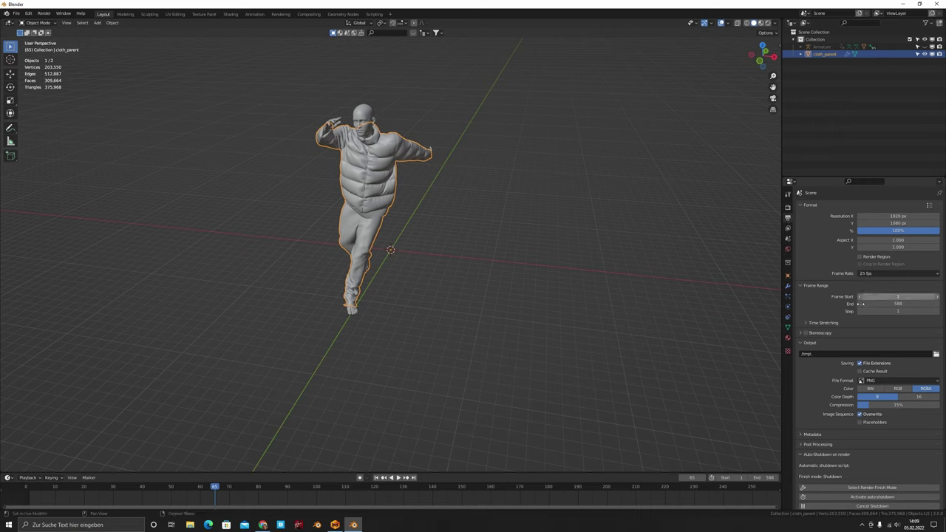
Play the animation from frame 1 at 25 fps and examine whether the garment stays in sync with the body.
click(375, 478)
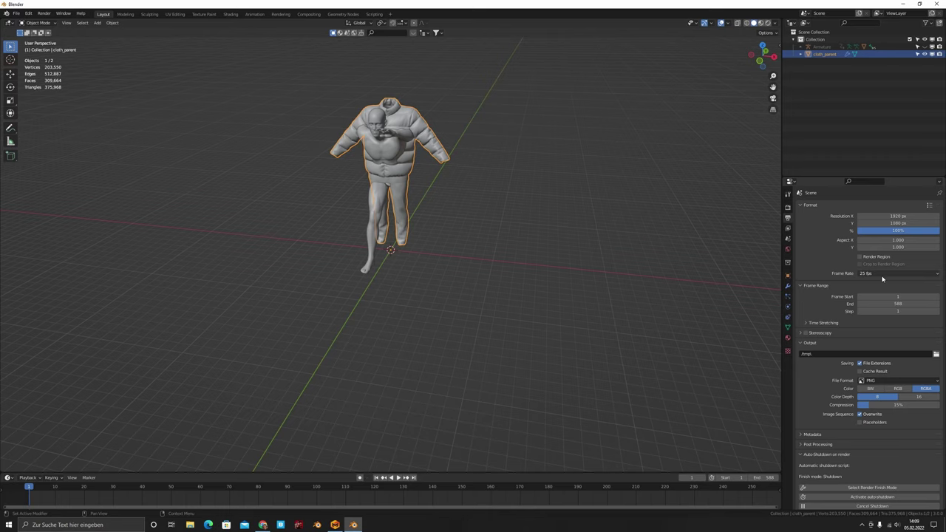
click(881, 273)
key(space)
key(space)
middle_drag(414, 187, 443, 193)
scroll(443, 185, up, 3)
middle_drag(467, 140, 516, 170)
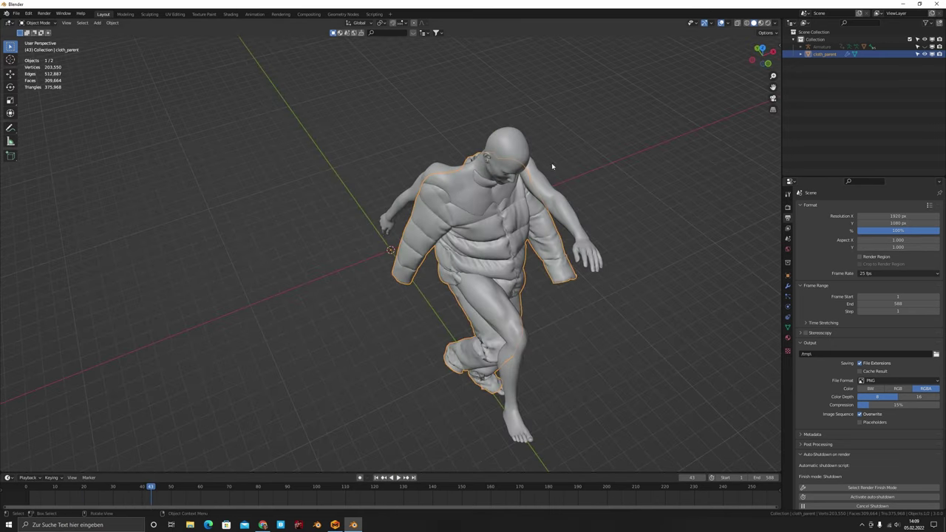
middle_drag(490, 235, 506, 215)
Restore the output frame rate to 24 fps and replay the animation from the start, pausing at frame 60.
click(860, 273)
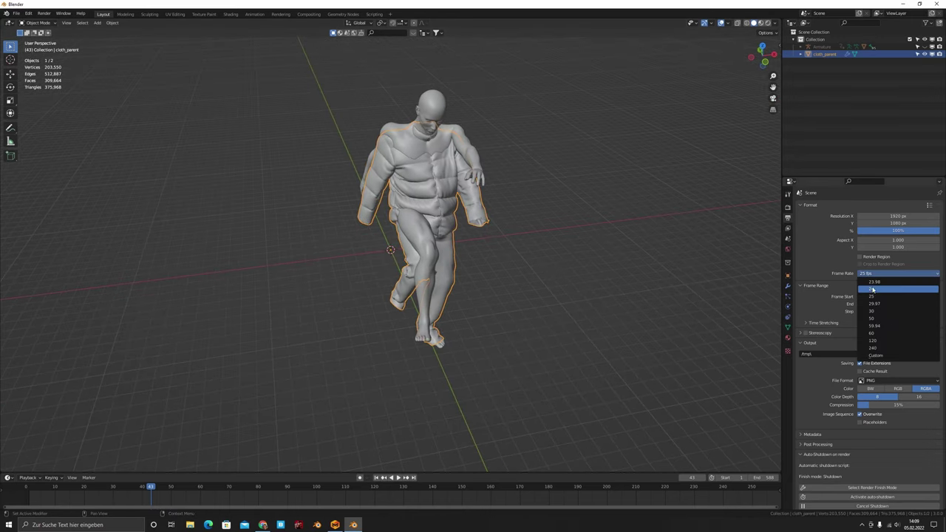
click(872, 292)
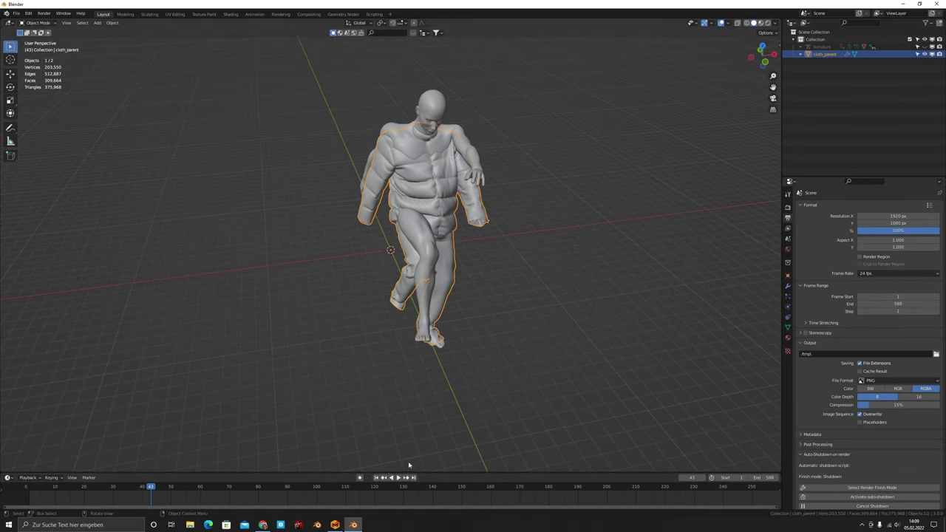
click(379, 479)
key(space)
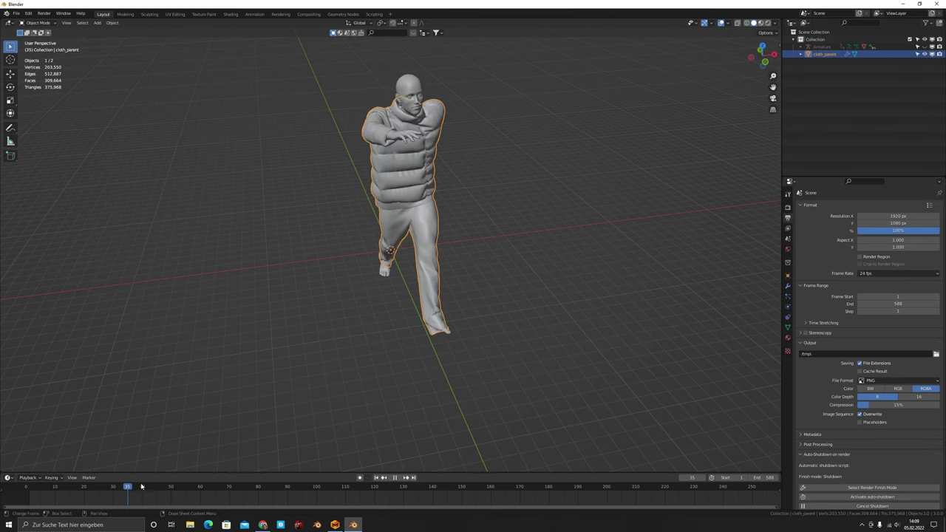
key(space)
Examine the fit of the jacket and sleeves up close at frame 60, leaving the garment's scale as it is.
middle_drag(339, 264, 514, 116)
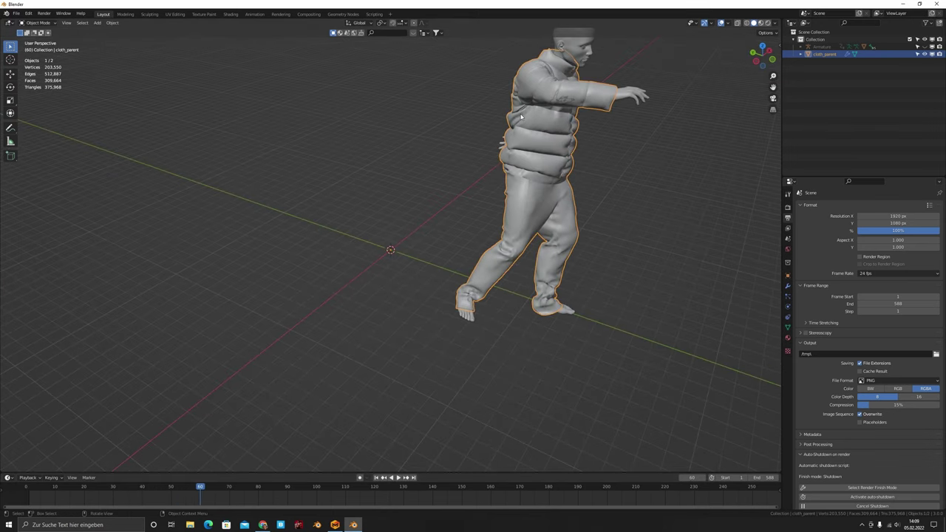
key(KP_Decimal)
scroll(375, 157, up, 5)
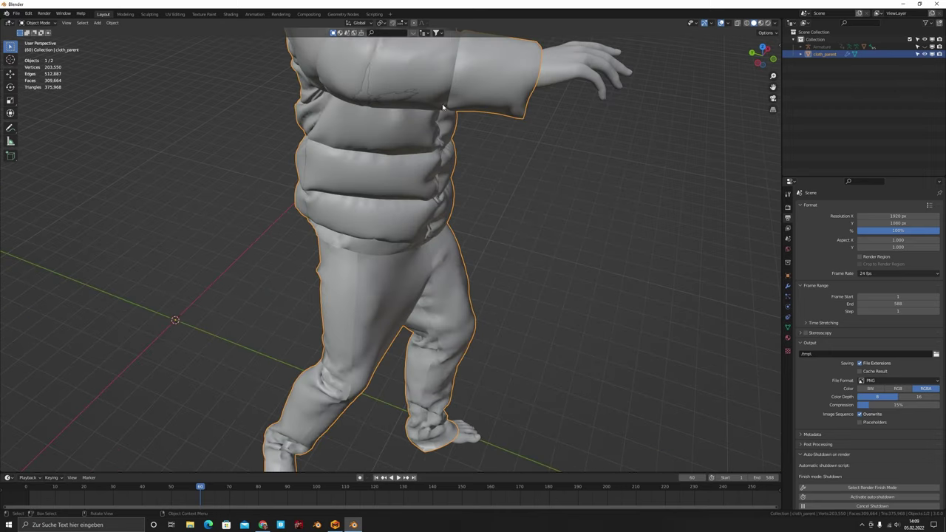
key(s)
right_click(631, 279)
middle_drag(487, 190, 439, 193)
scroll(332, 191, down, 5)
scroll(402, 186, up, 5)
Review the frame offset in the garment's MeshSequenceCache modifier.
click(787, 285)
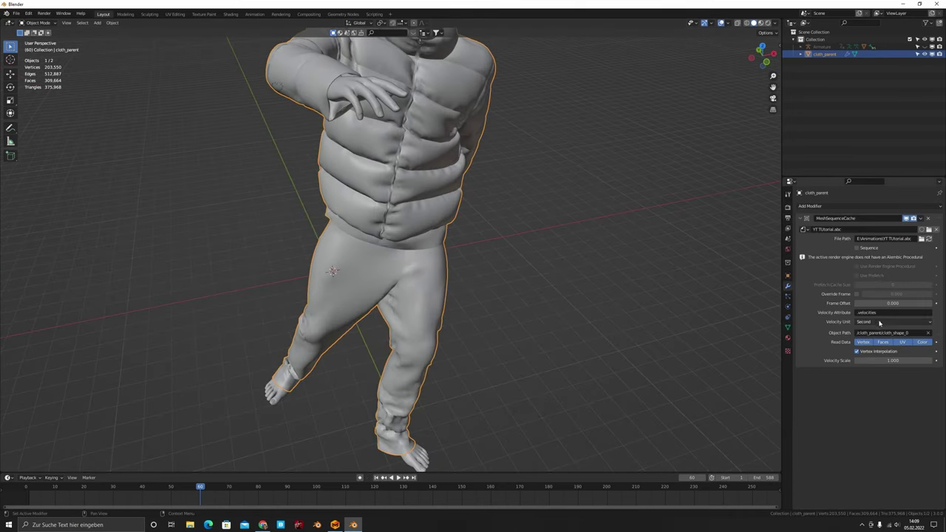
mouse_move(873, 303)
mouse_down()
mouse_move(846, 303)
mouse_move(873, 303)
mouse_up()
middle_drag(427, 213, 488, 216)
click(605, 103)
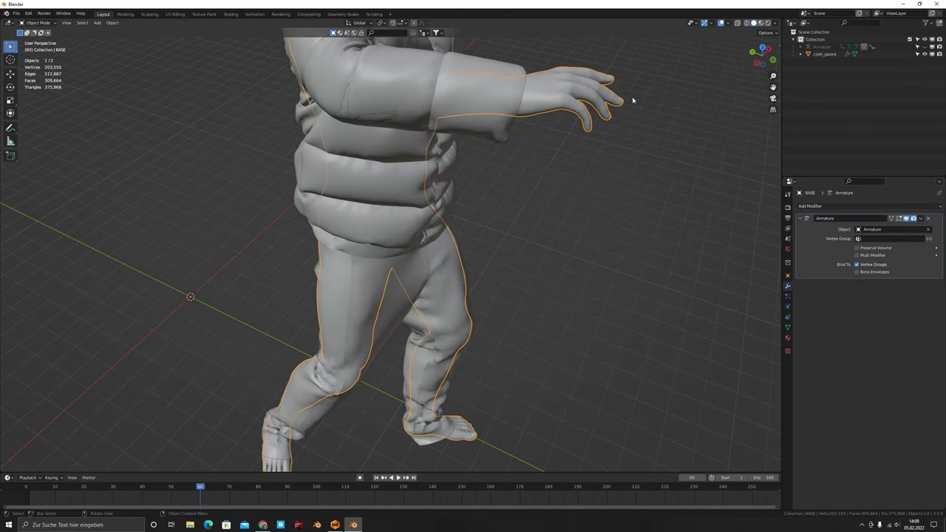
key(s)
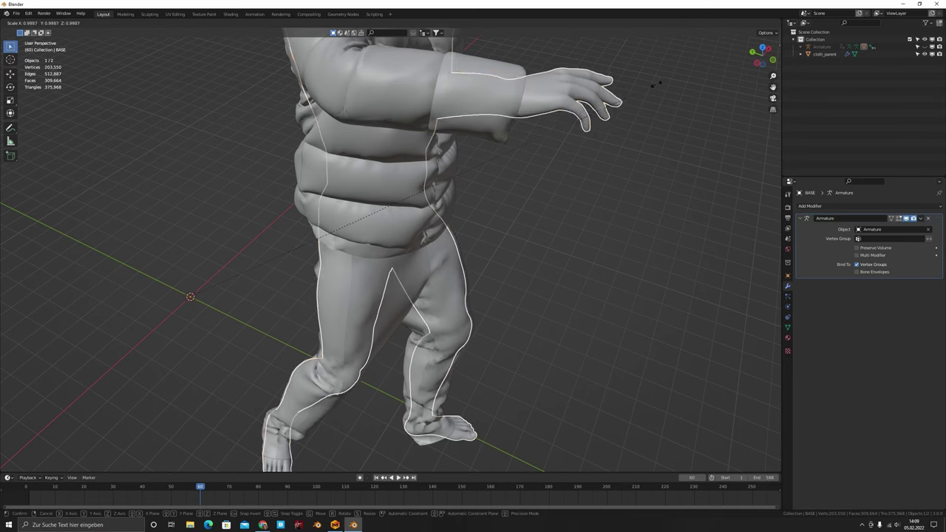
right_click(656, 84)
middle_drag(503, 151, 468, 131)
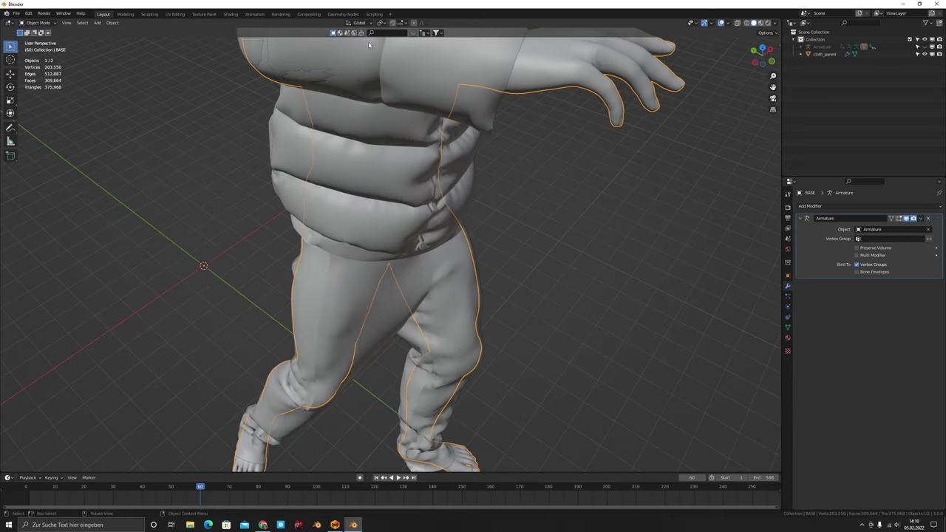
Select the cloth_parent garment and adjust its position along the global X axis.
click(822, 55)
middle_drag(535, 151, 546, 157)
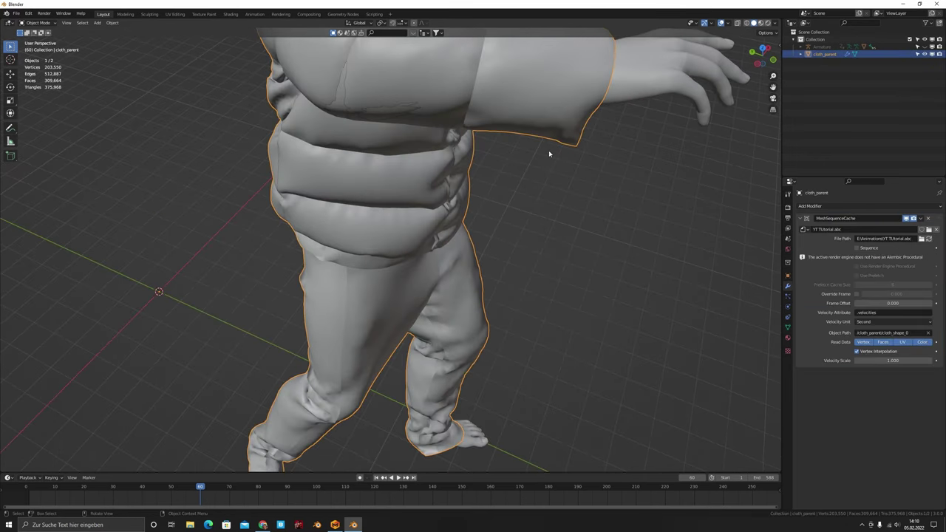
middle_drag(549, 150, 589, 207)
key(g)
key(x)
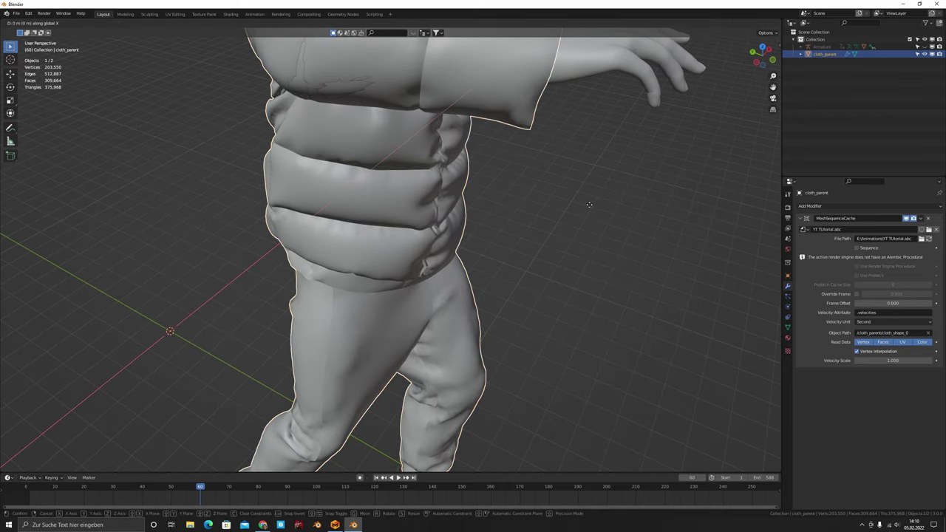
click(589, 204)
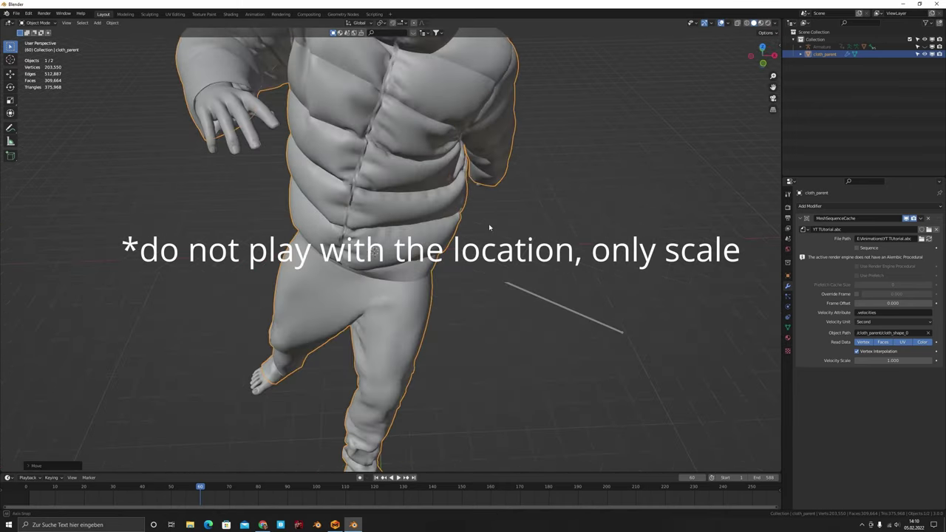
middle_drag(489, 227, 487, 317)
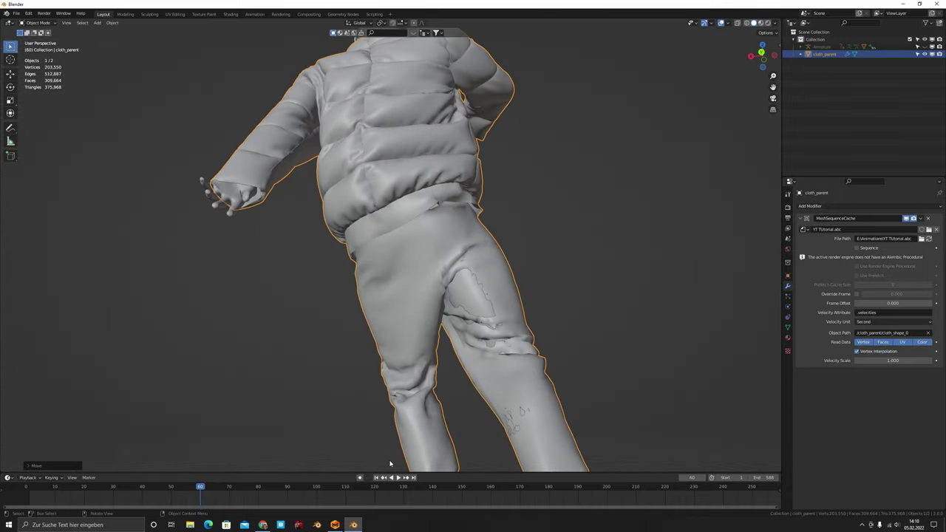
key(g)
key(y)
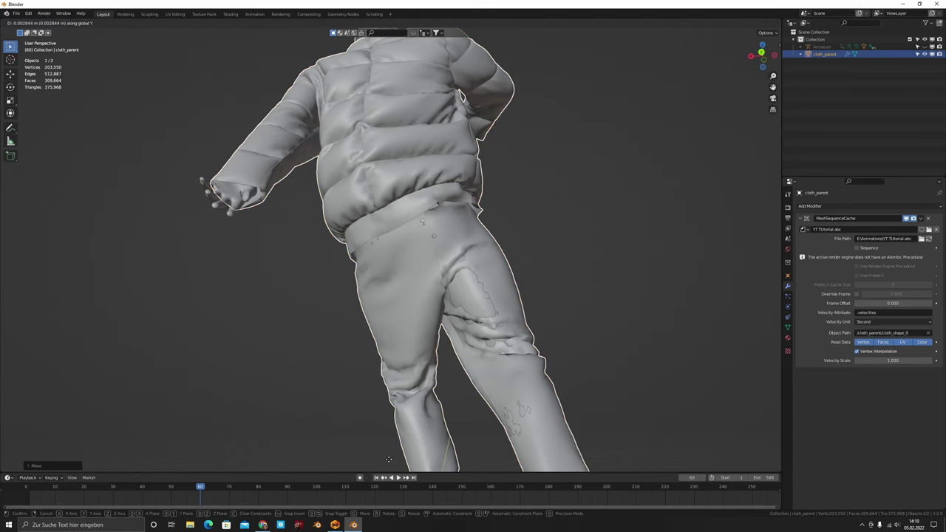
key(Escape)
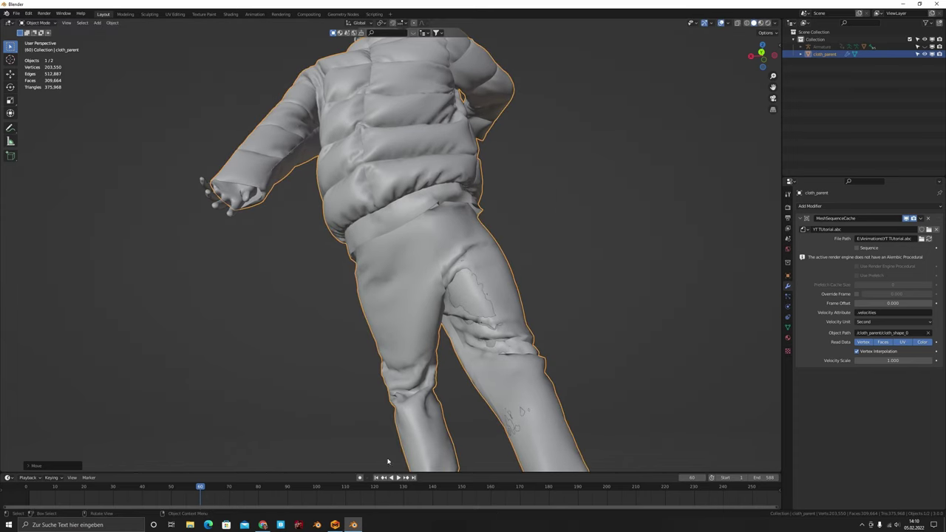
Nudge the clothing mesh along the Y axis to adjust its fit on the body.
key(g)
key(y)
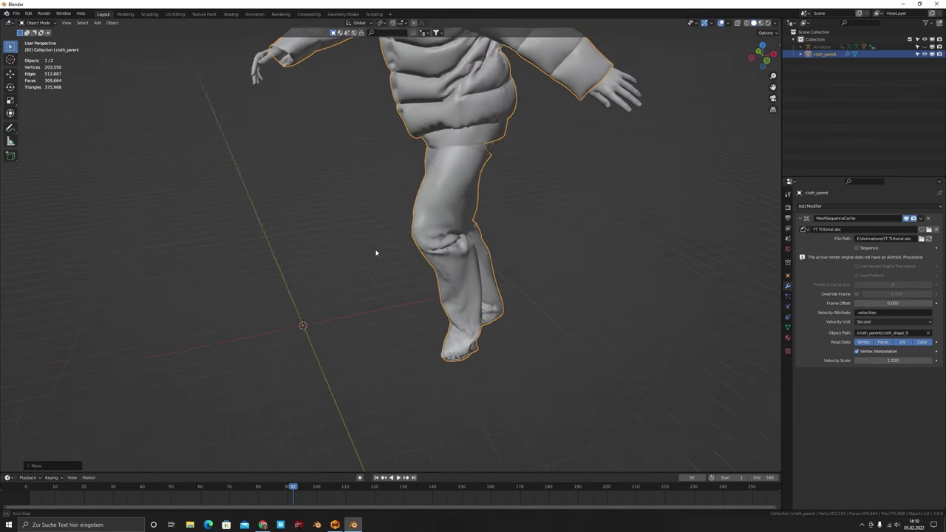
scroll(443, 259, up, 3)
key(g)
key(Escape)
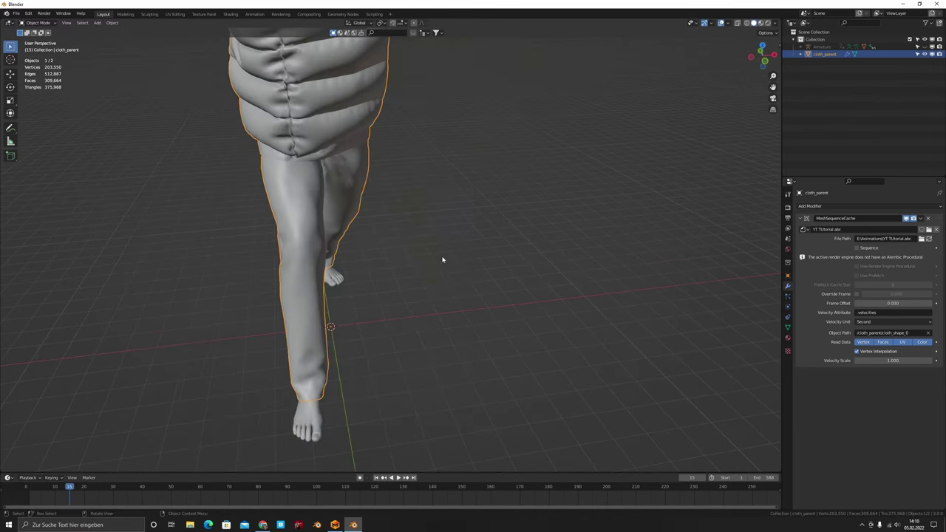
Go to frame 43 and scale the clothing mesh uniformly by about 0.997 to reduce the clipping.
middle_drag(428, 278, 338, 278)
drag(107, 480, 149, 469)
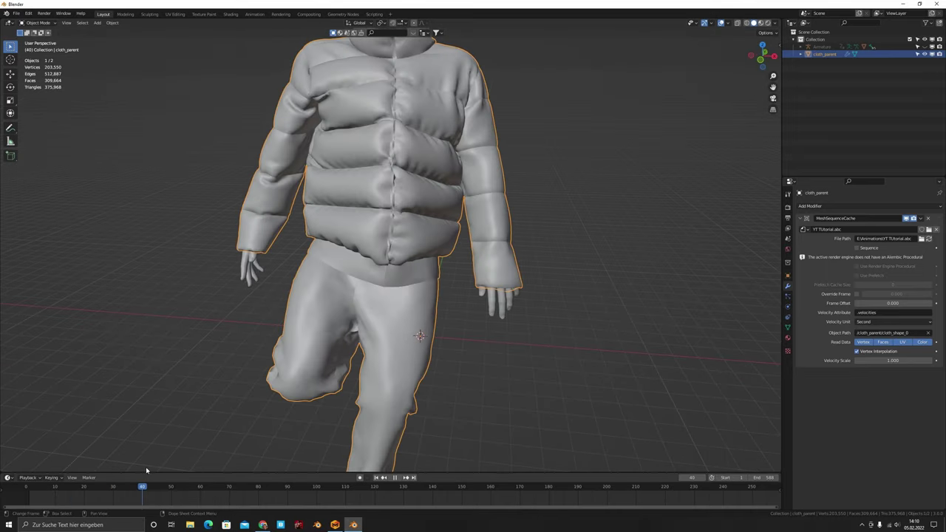
middle_drag(180, 323, 313, 285)
middle_drag(560, 346, 510, 361)
key(s)
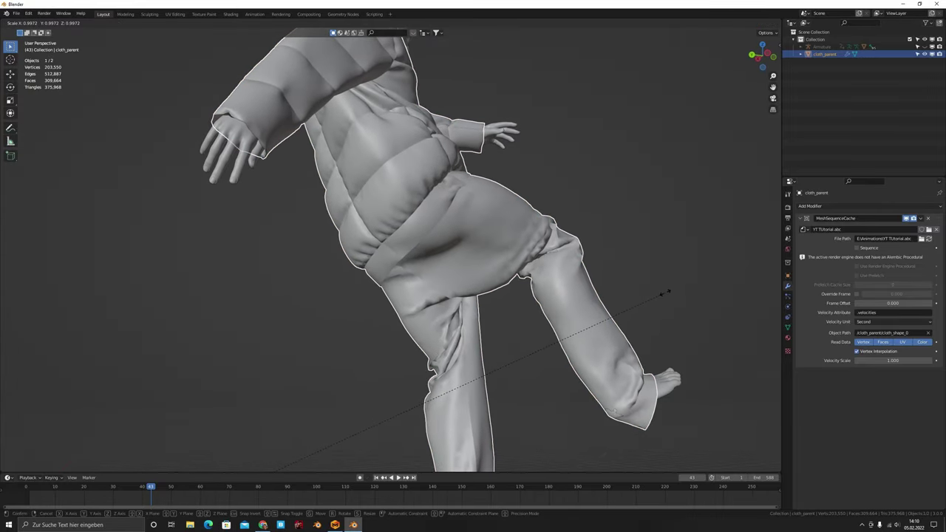
click(663, 298)
middle_drag(664, 297, 521, 348)
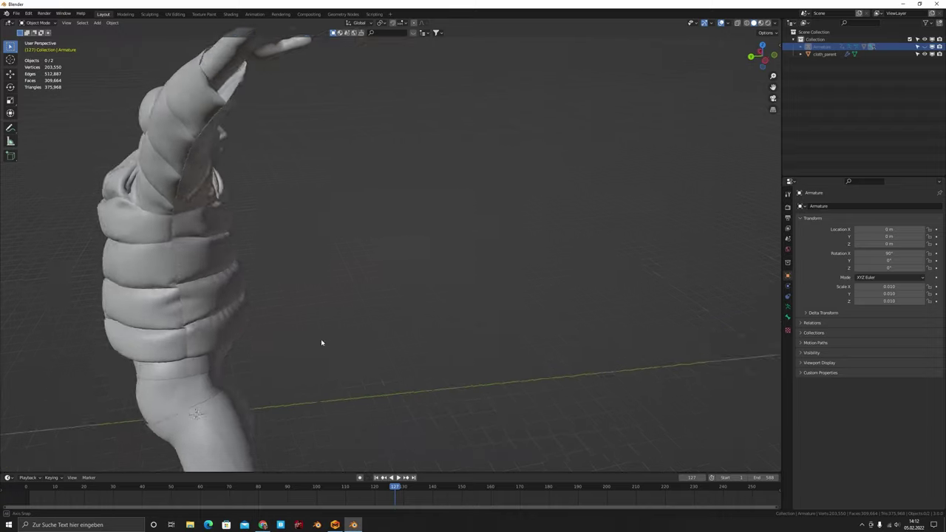
Select cloth_parent and fine-tune its uniform scale at frame 127 while checking the trousers for clipping.
middle_drag(322, 343, 399, 314)
click(824, 53)
middle_drag(659, 334, 652, 306)
key(s)
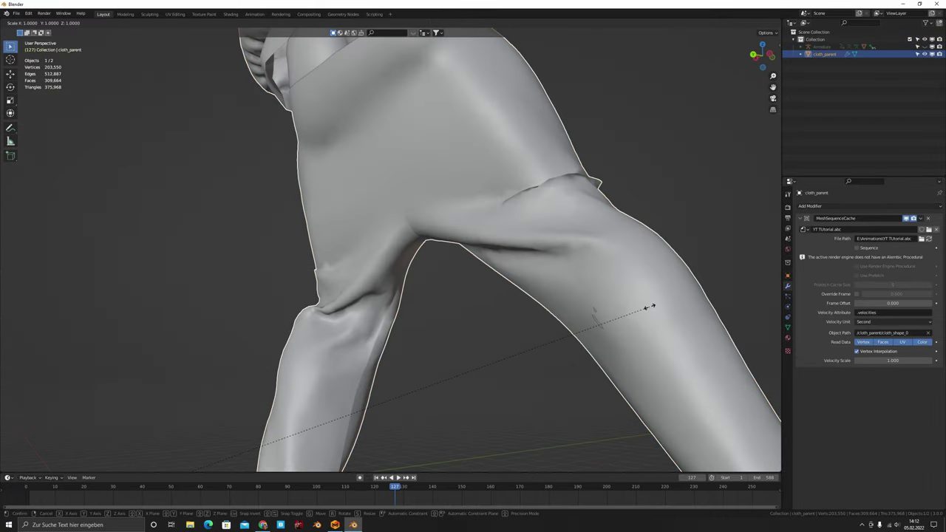
click(642, 310)
middle_drag(642, 310, 585, 337)
Go to frame 119 and fine-tune the clothing's uniform scale against the body in that pose.
scroll(585, 337, down, 5)
drag(294, 488, 373, 467)
scroll(369, 369, up, 4)
middle_drag(369, 369, 436, 317)
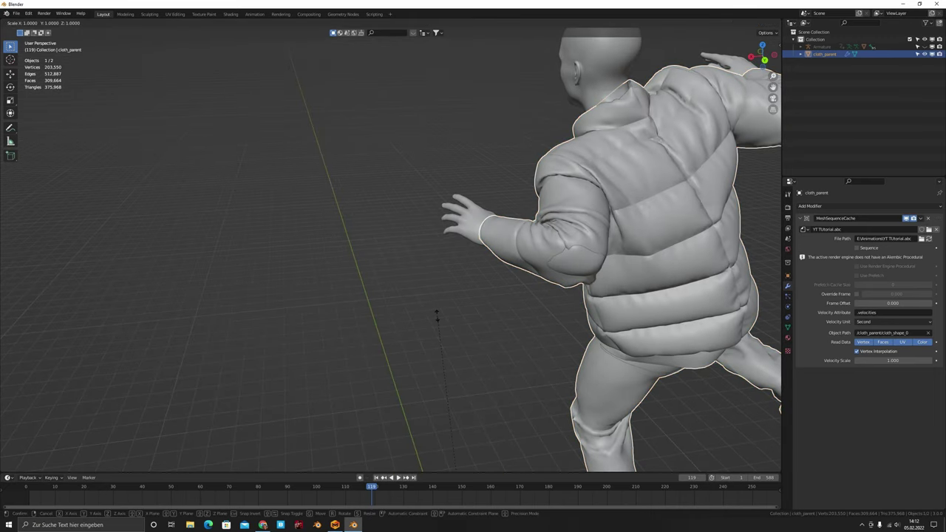
scroll(447, 265, down, 4)
middle_drag(447, 264, 413, 270)
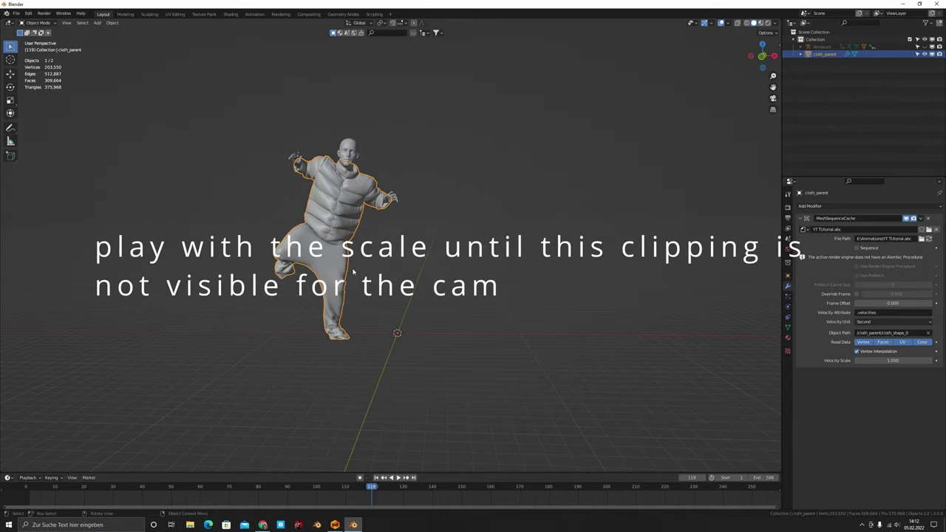
Turn off X-ray, return the viewport to solid shading, and inspect the clothing for clipping around the body.
mouse_move(346, 263)
middle_down()
mouse_move(562, 260)
mouse_move(349, 248)
middle_up()
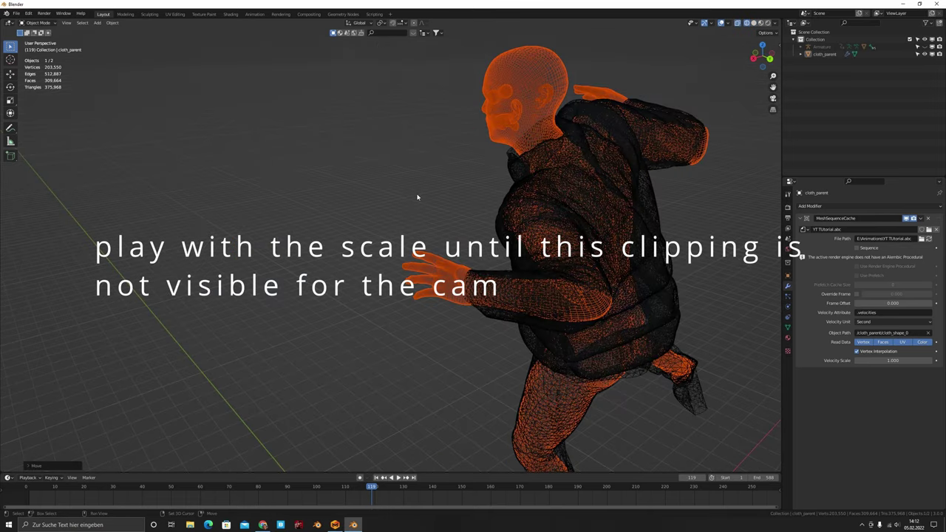
click(737, 23)
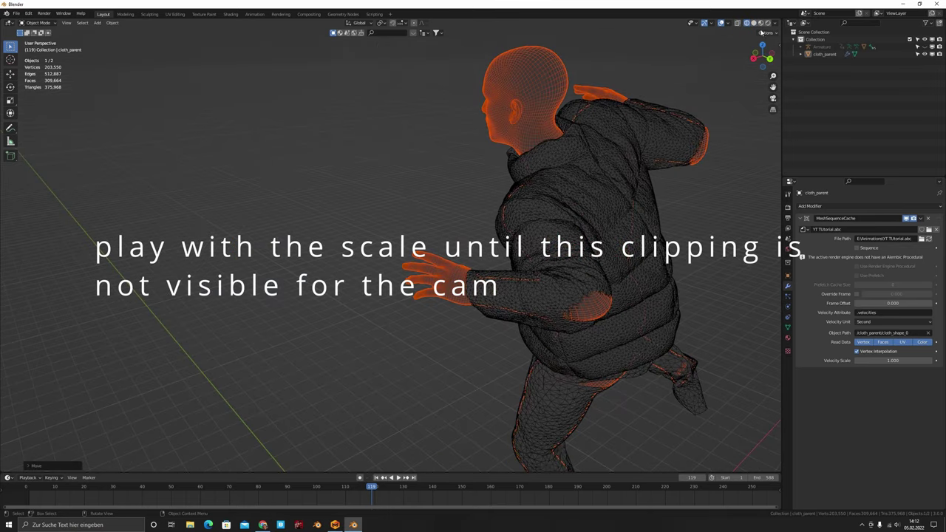
click(753, 22)
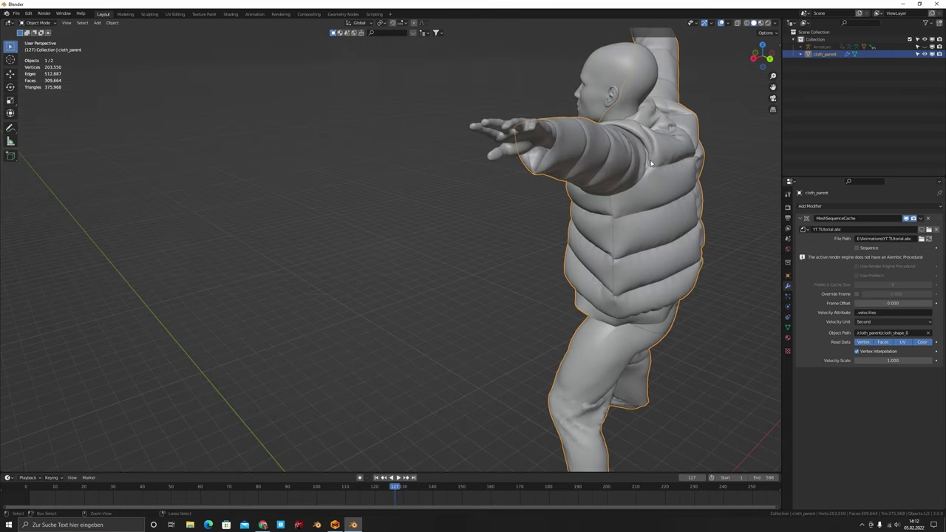
middle_drag(650, 163, 381, 290)
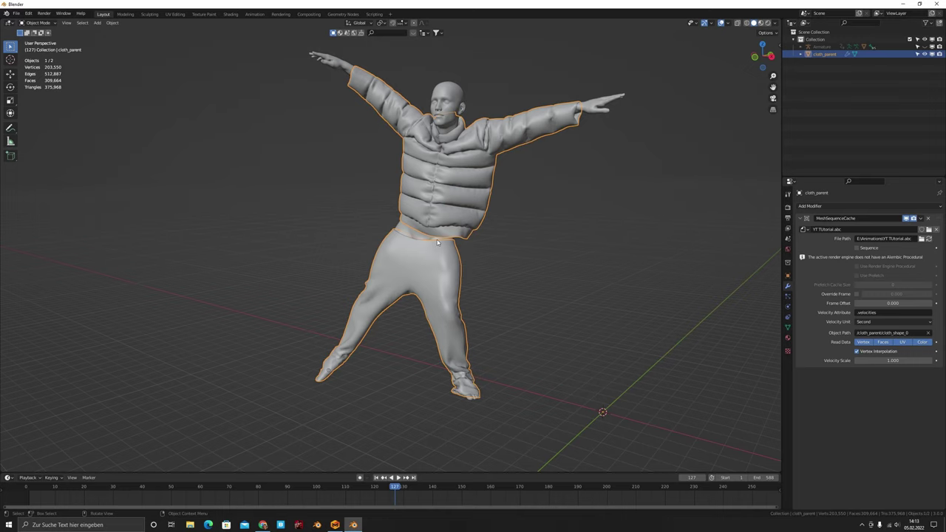
middle_drag(422, 246, 439, 298)
scroll(372, 291, up, 5)
middle_drag(650, 268, 563, 290)
middle_drag(473, 258, 490, 279)
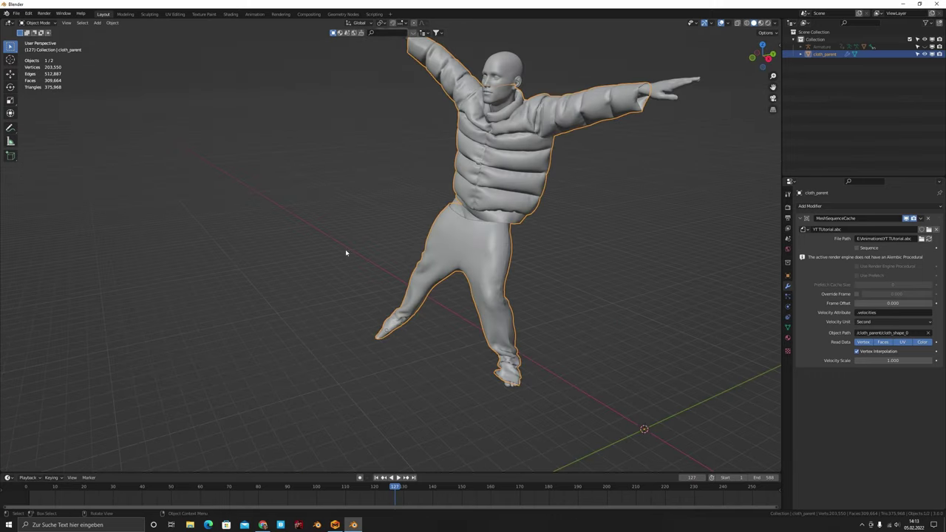
click(38, 23)
click(17, 14)
click(44, 77)
click(16, 14)
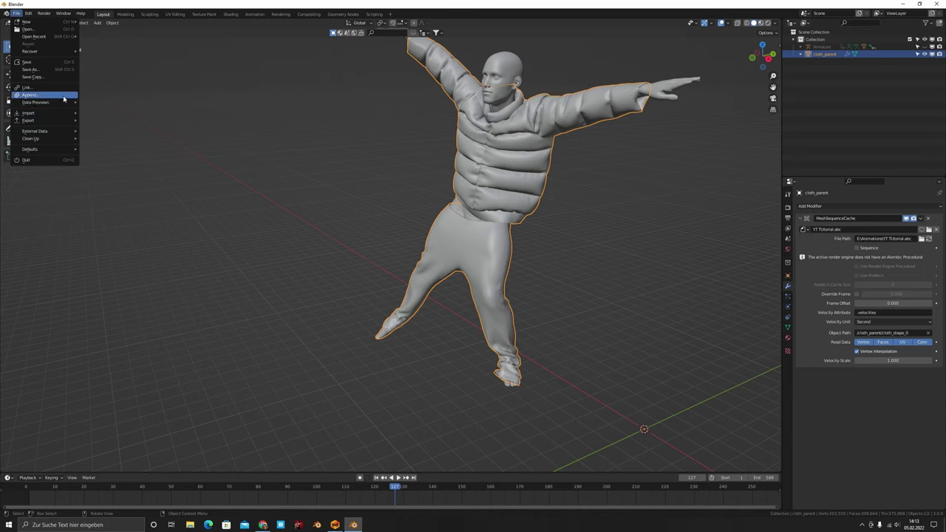
mouse_move(62, 115)
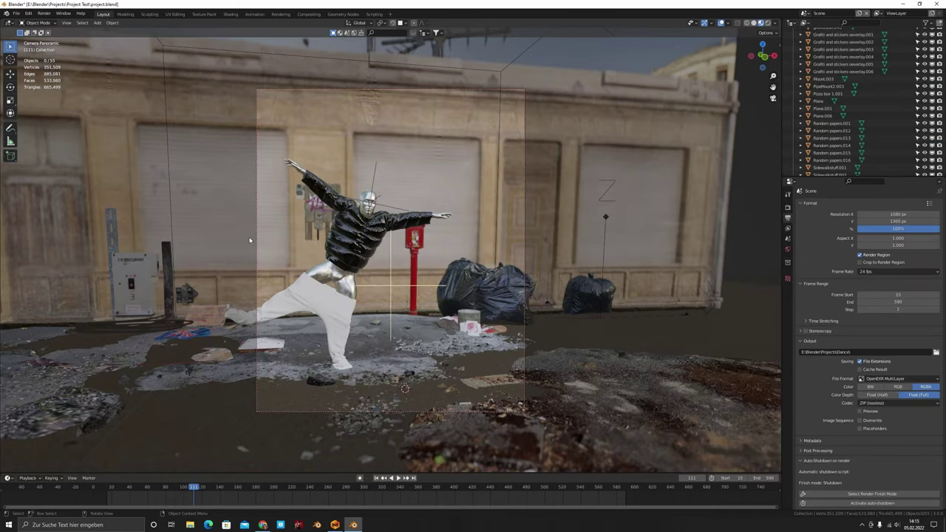
Select the dancer's clothing mesh in the street scene and examine its fit around the waist and legs.
scroll(205, 277, up, 1)
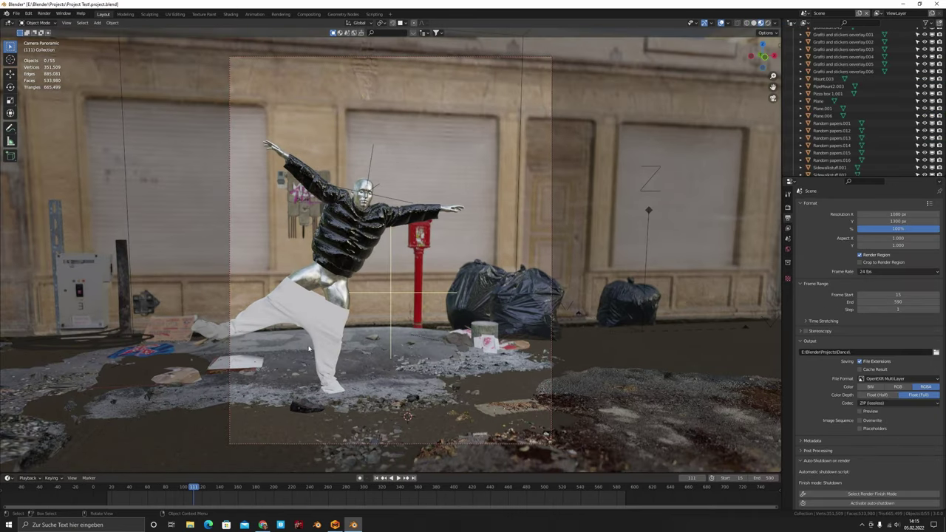
middle_drag(168, 347, 322, 338)
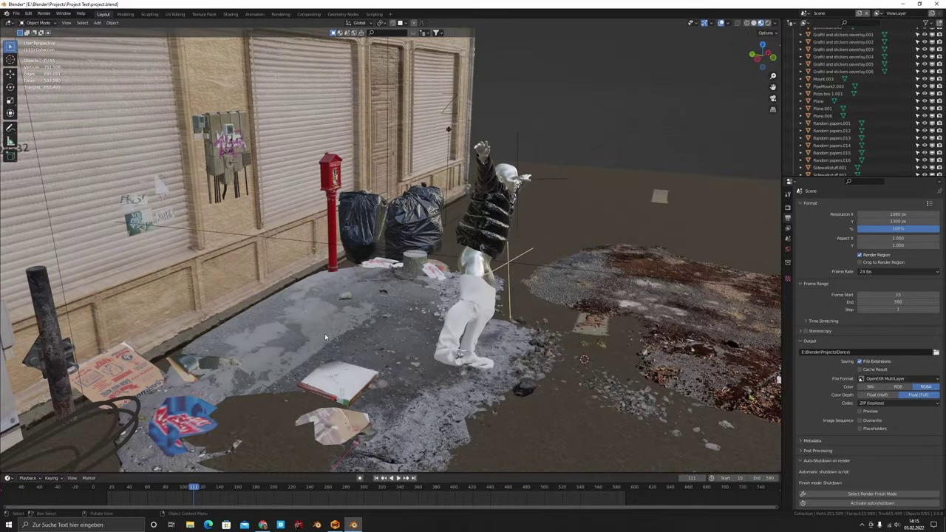
click(483, 311)
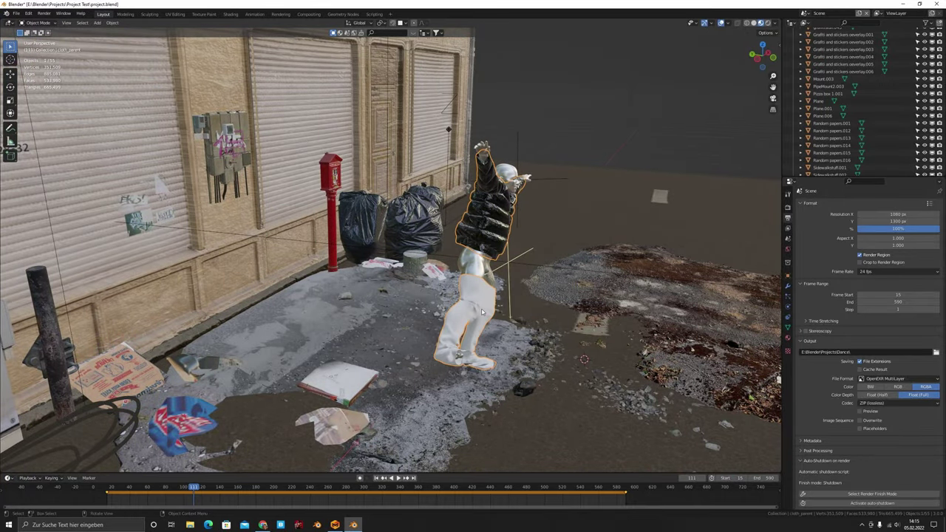
scroll(481, 311, up, 3)
middle_drag(345, 305, 359, 451)
scroll(466, 302, up, 5)
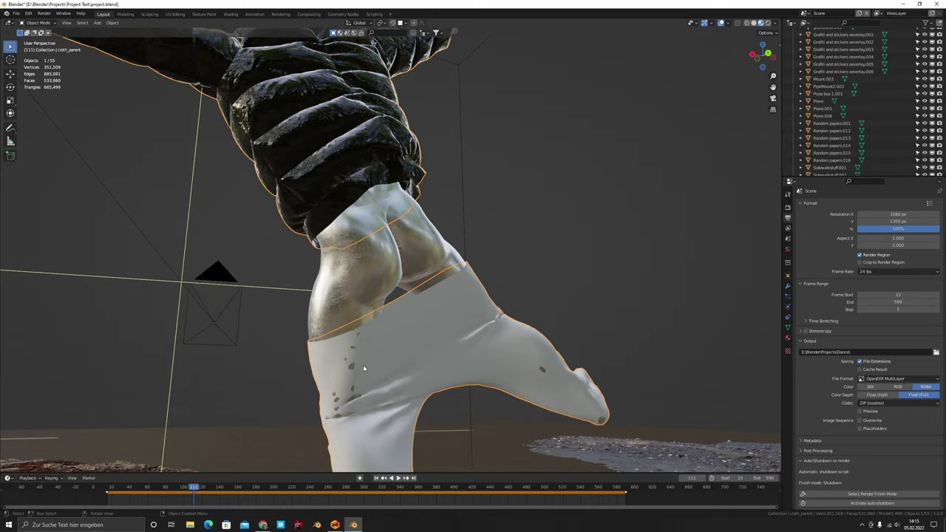
middle_drag(502, 347, 336, 366)
scroll(447, 364, down, 3)
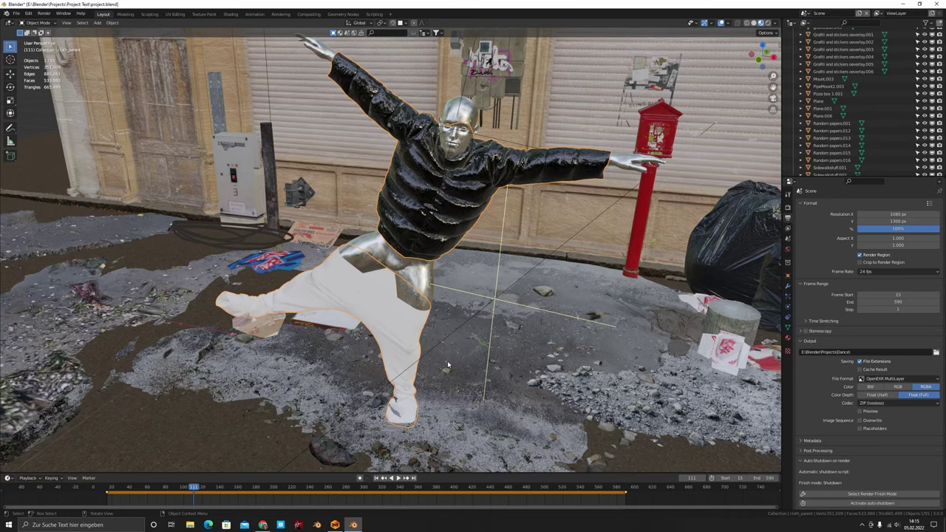
Try to move the clothing mesh along the global Y axis and briefly check its geometry in Edit Mode.
key(space)
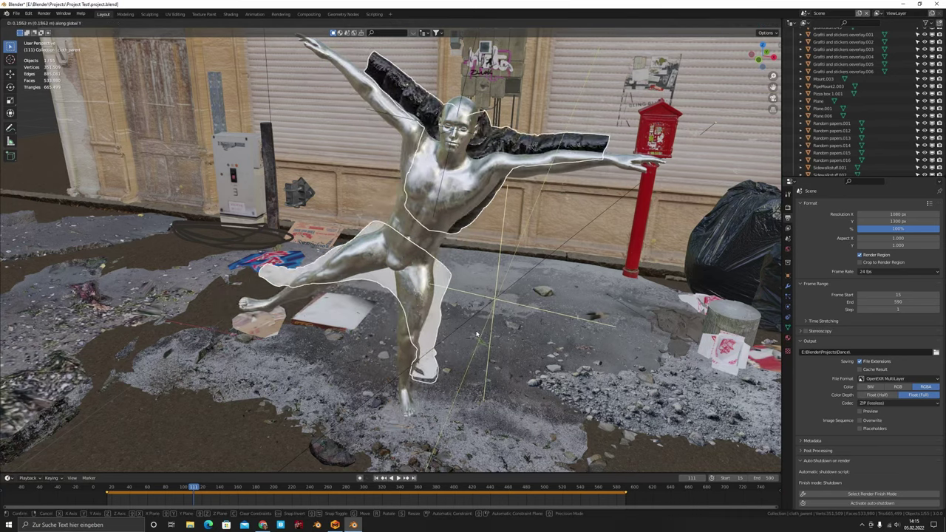
key(Escape)
middle_drag(422, 312, 499, 252)
scroll(399, 339, up, 5)
scroll(417, 376, down, 4)
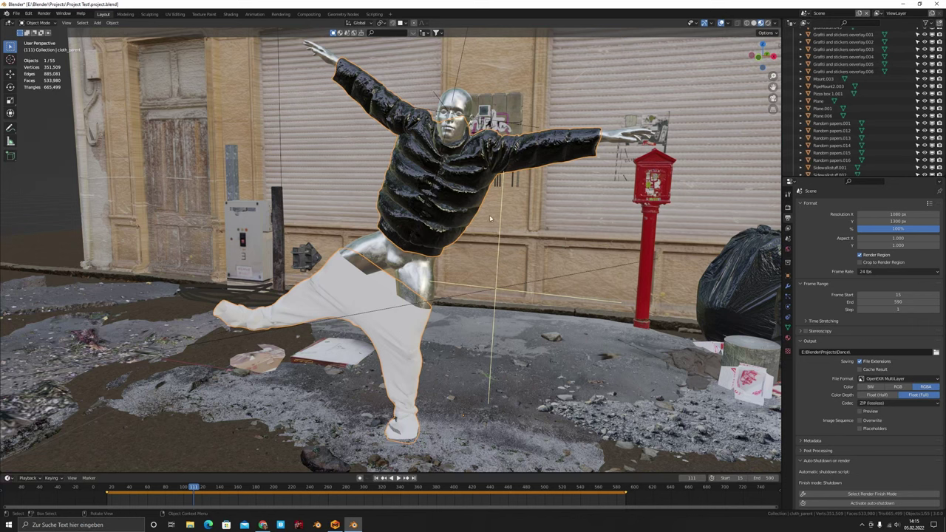
key(Tab)
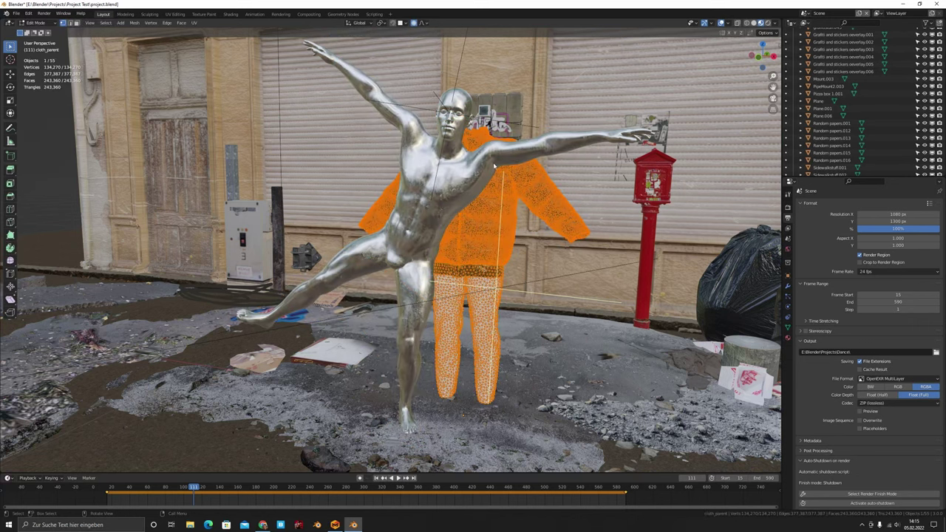
key(Tab)
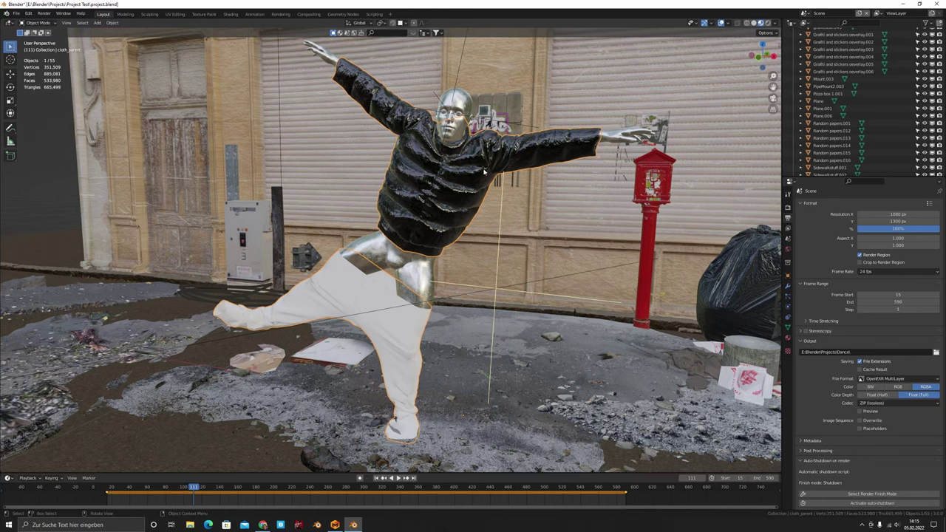
Check the shot through the camera and set the current frame to 2.
scroll(329, 340, down, 5)
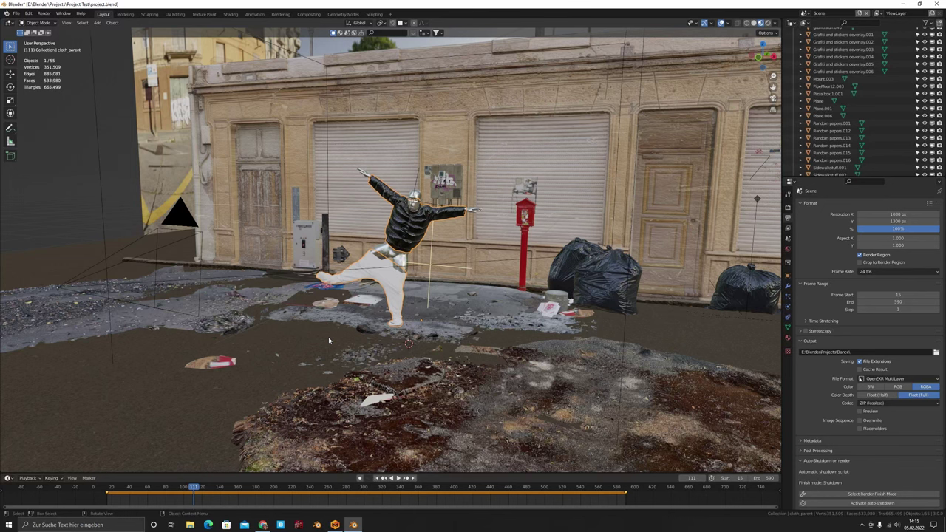
scroll(395, 272, up, 2)
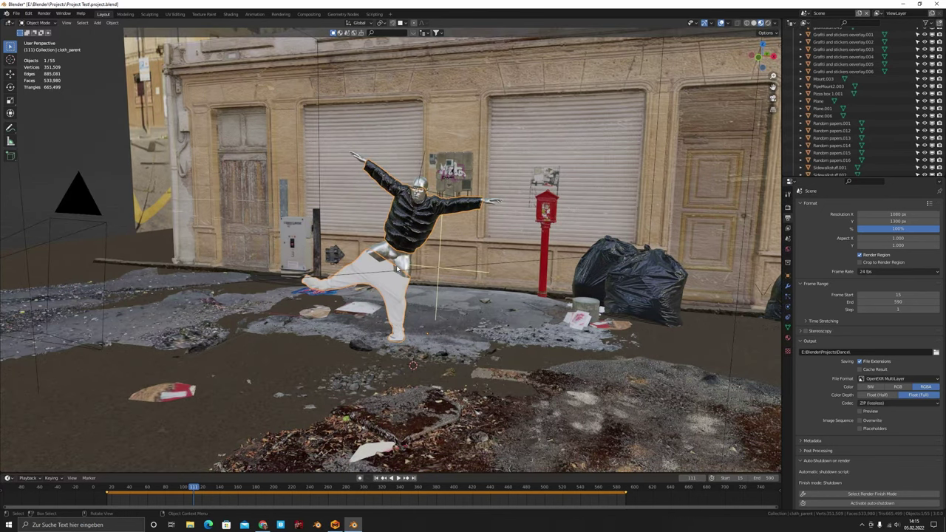
key(KP_0)
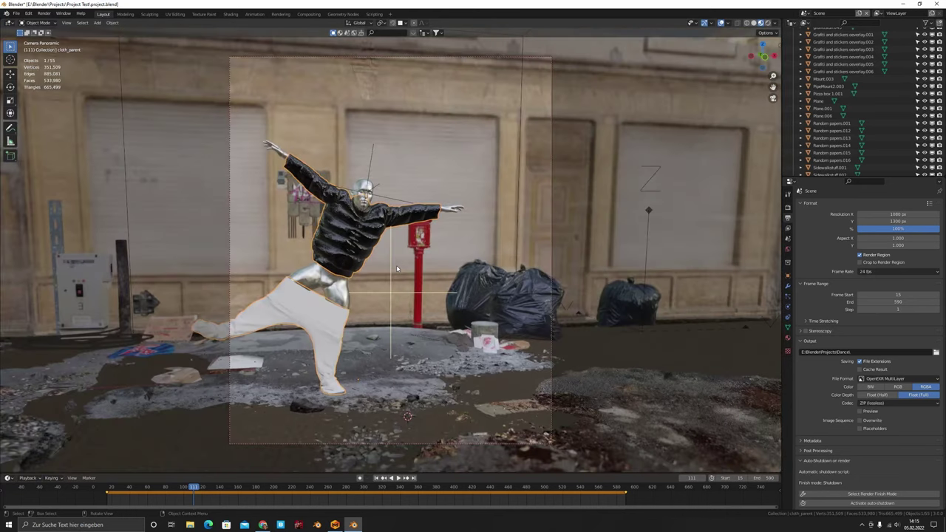
click(376, 477)
drag(107, 489, 95, 493)
middle_drag(528, 247, 455, 268)
scroll(472, 289, up, 2)
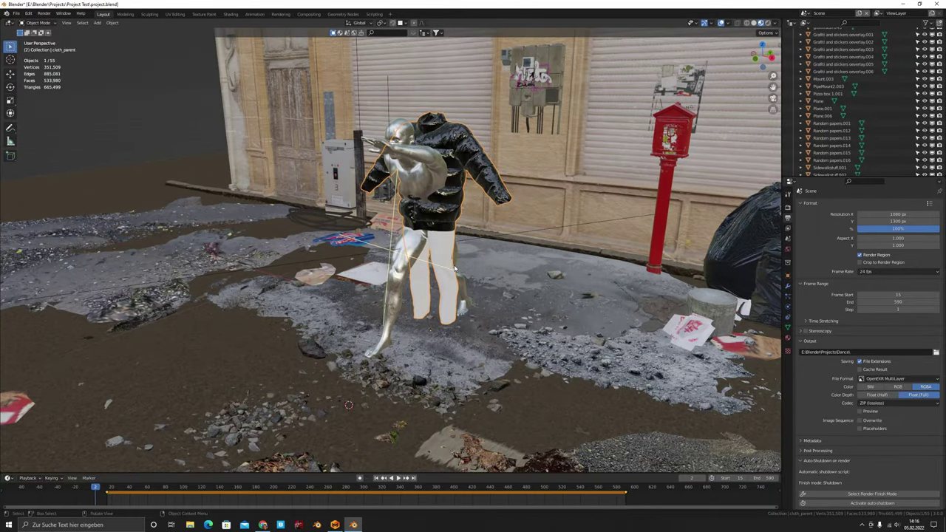
Show the clothing's material slots and enter Edit Mode with the mesh isolated in front orthographic view.
click(787, 337)
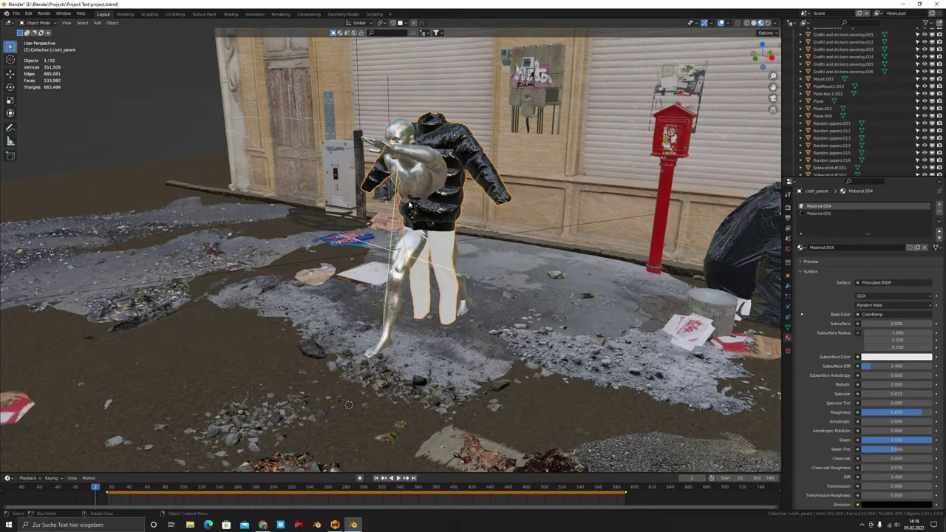
key(Tab)
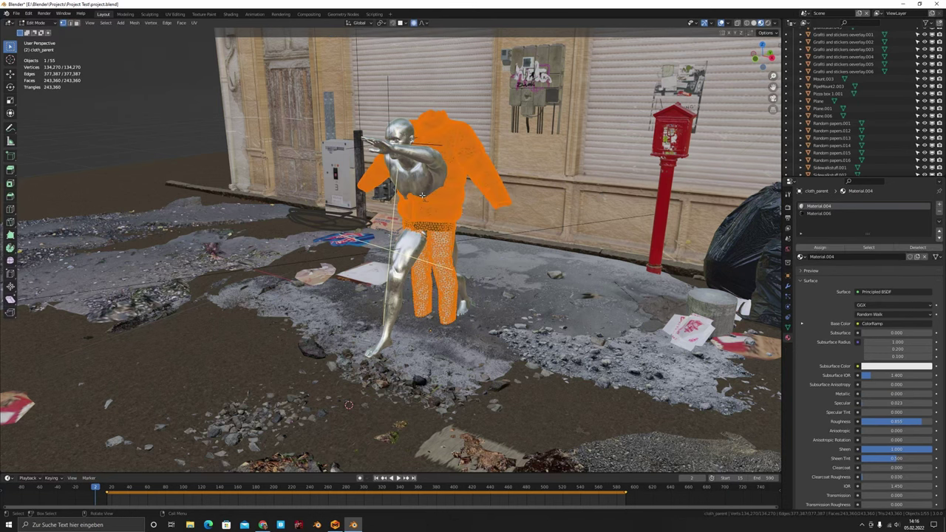
key(KP_1)
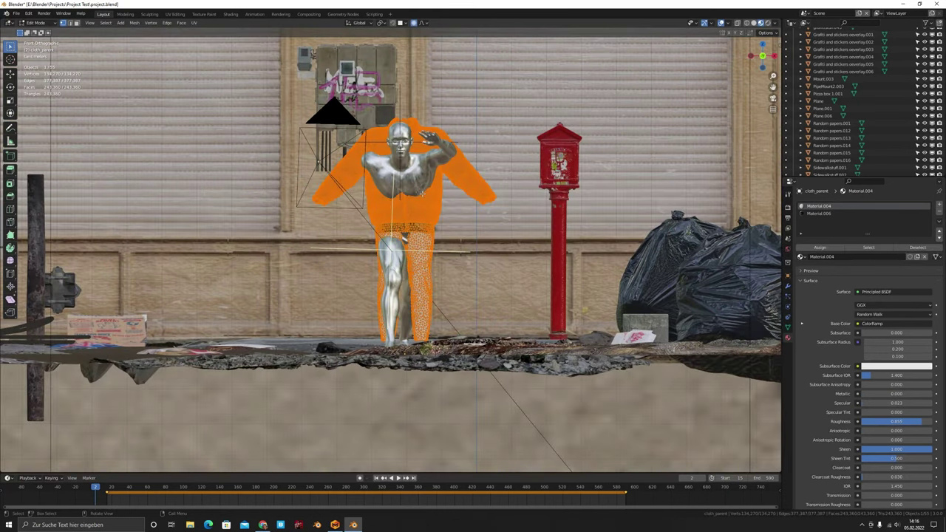
key(KP_Divide)
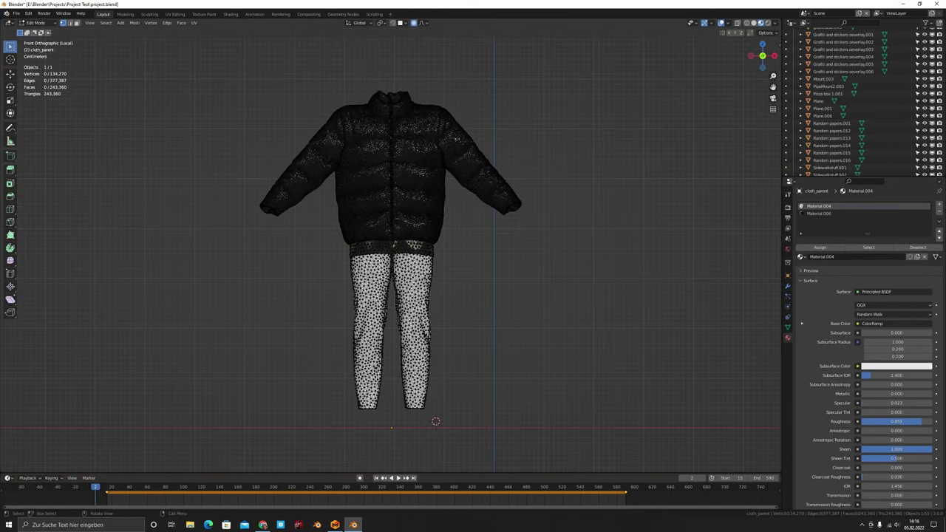
Enable X-ray and select the trouser legs together with all geometry linked to them.
click(737, 24)
drag(481, 449, 264, 270)
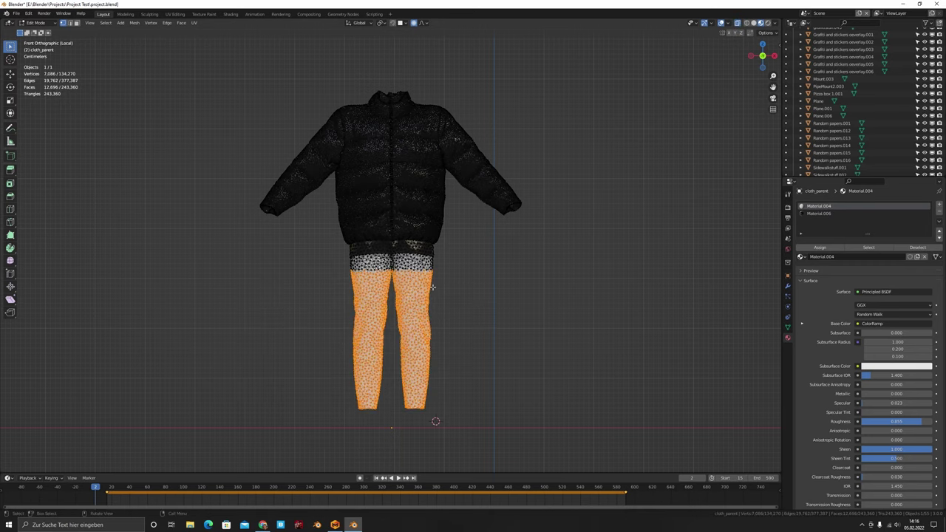
key(ctrl+l)
middle_drag(551, 273, 563, 306)
scroll(456, 243, up, 5)
scroll(563, 306, down, 6)
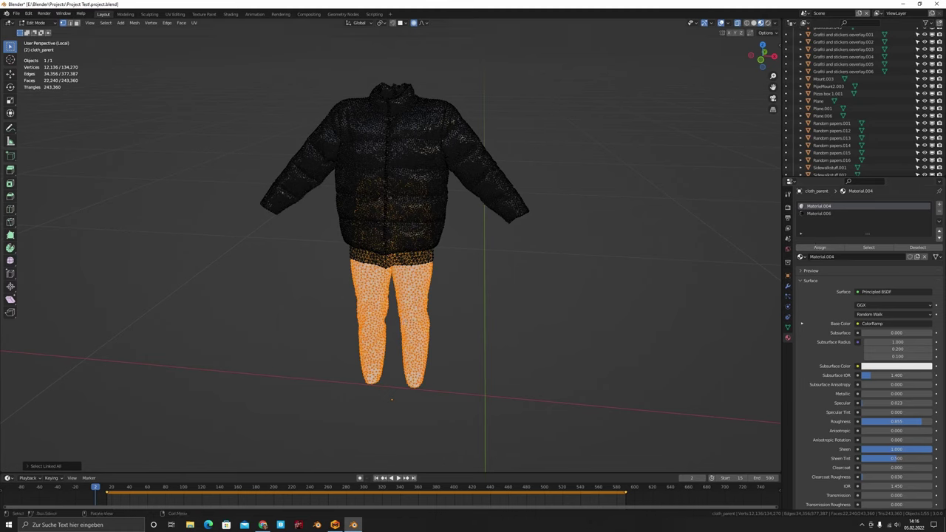
Invert the selection to pick all clothing geometry except the trousers.
key(ctrl+i)
middle_drag(375, 266, 354, 220)
scroll(370, 221, up, 4)
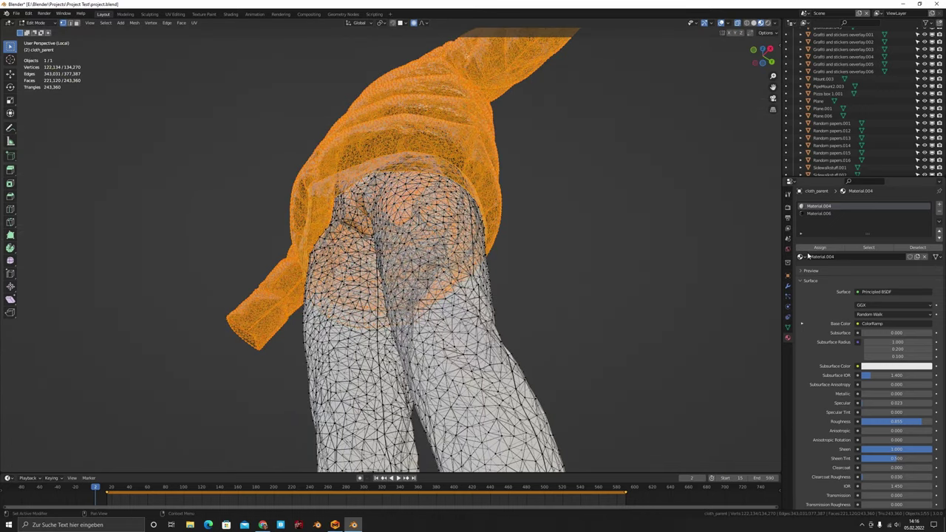
Leave Edit Mode and open a Shader Editor beside the 3D view, wide enough to read the trousers' material nodes.
key(Tab)
scroll(517, 244, down, 6)
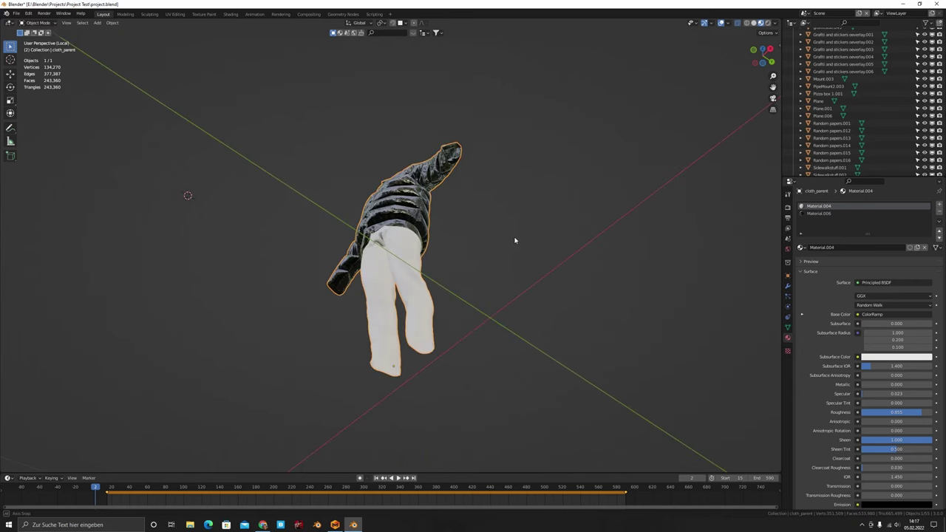
middle_drag(512, 239, 544, 271)
key(ctrl+space)
click(10, 23)
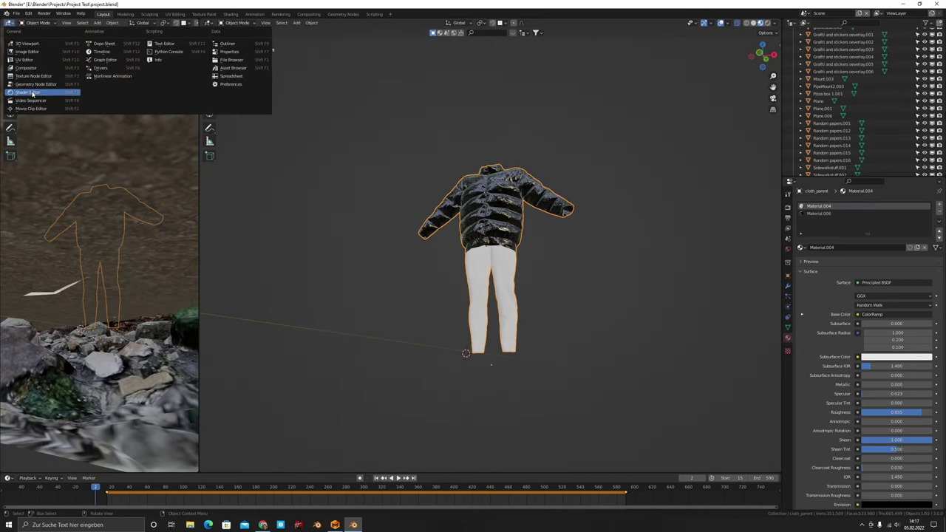
click(35, 94)
scroll(621, 271, down, 8)
scroll(591, 264, up, 11)
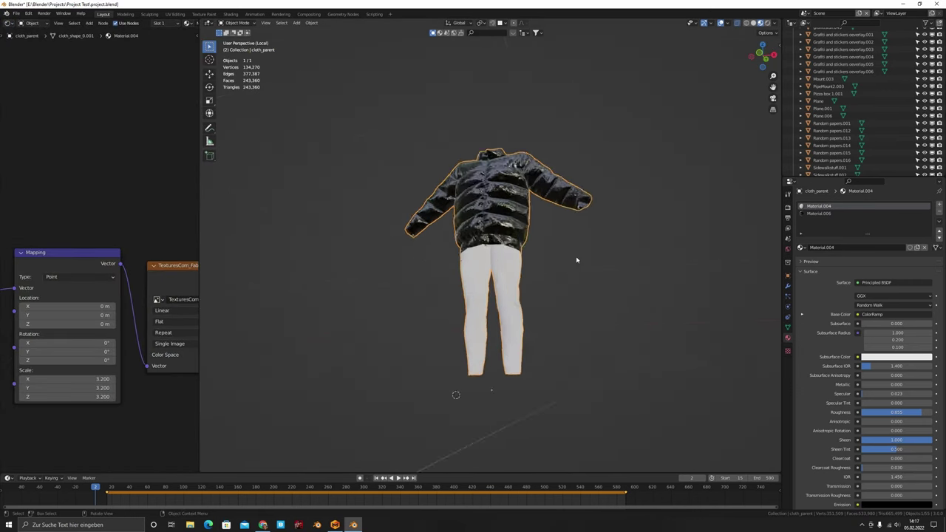
scroll(184, 214, down, 4)
drag(199, 208, 316, 208)
scroll(148, 281, up, 3)
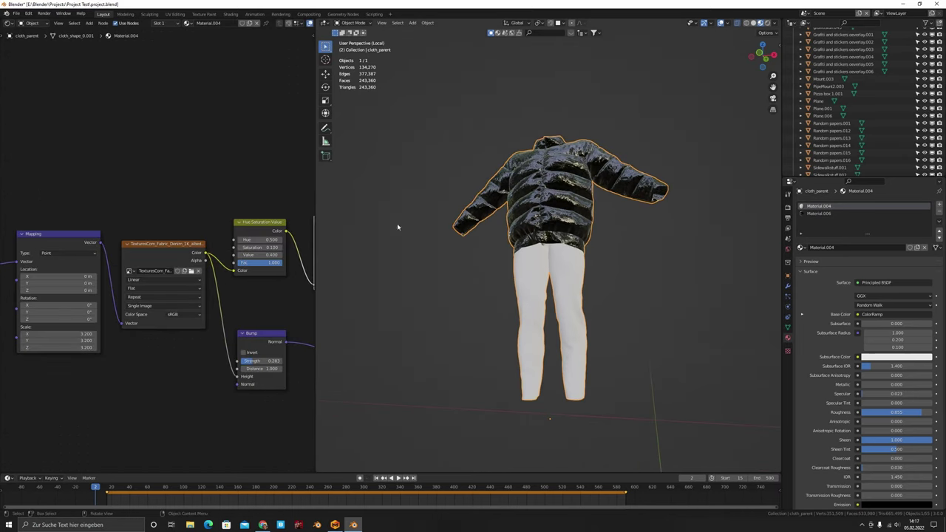
Examine the clothing up close and the sheen settings on the Principled BSDF of the trousers' material.
scroll(539, 244, up, 5)
middle_drag(540, 244, 553, 253)
scroll(552, 253, down, 3)
middle_drag(296, 281, 3, 251)
scroll(148, 237, up, 5)
scroll(154, 236, down, 5)
scroll(154, 249, up, 3)
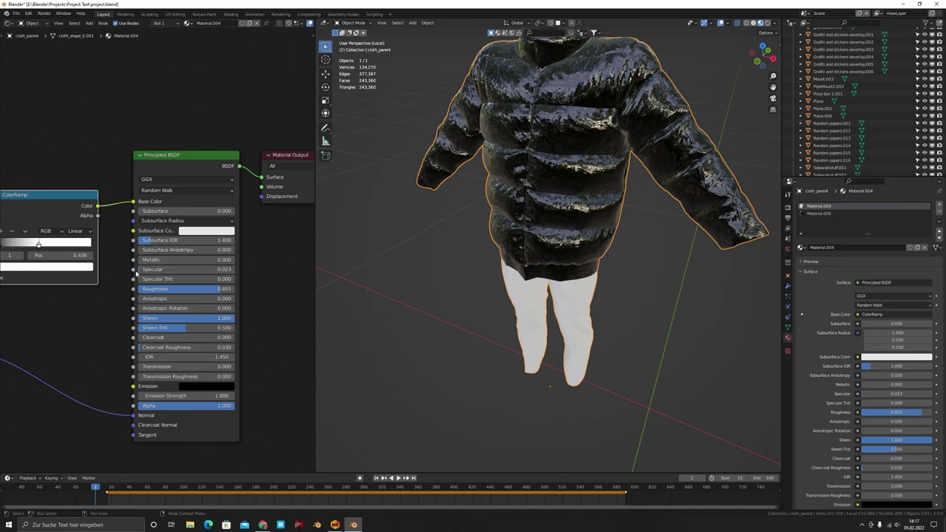
scroll(425, 357, up, 5)
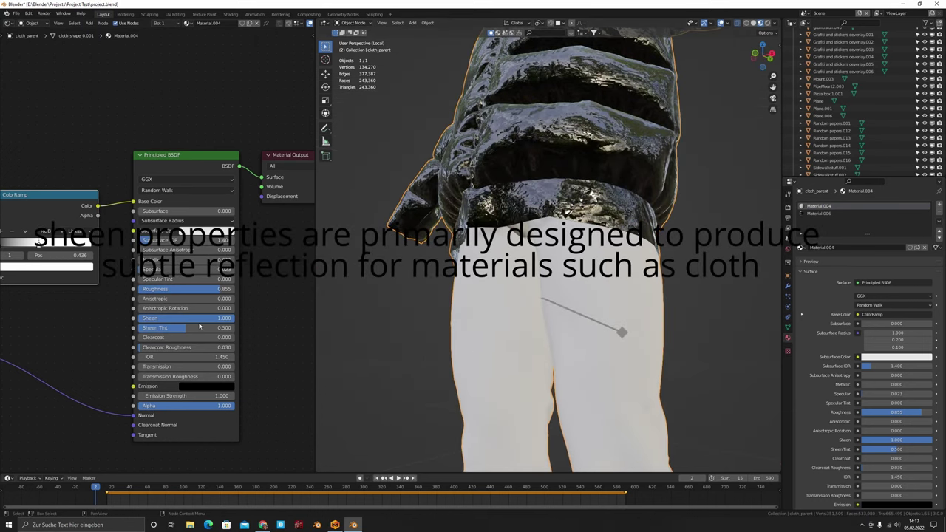
middle_drag(199, 323, 454, 355)
scroll(152, 251, down, 4)
middle_drag(101, 257, 145, 239)
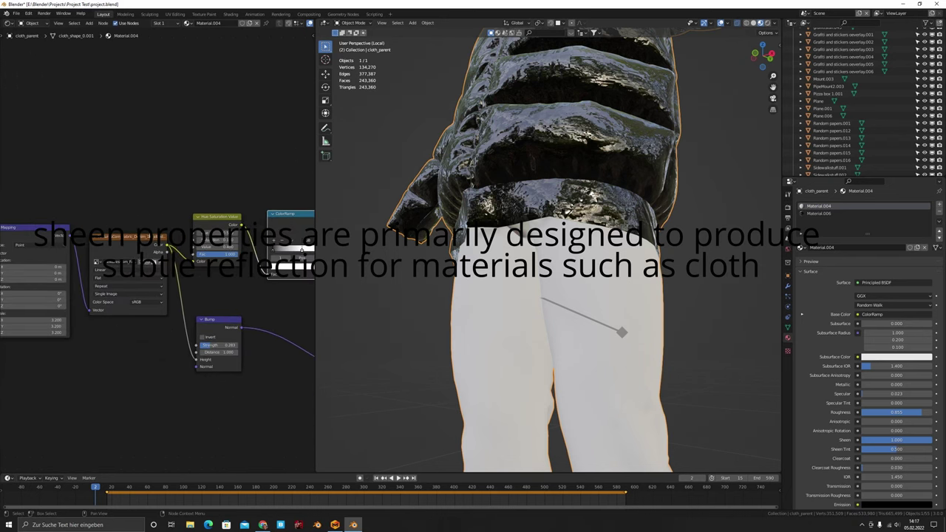
Preview the denim albedo texture's color output directly on the trousers and inspect the texture node.
click(127, 257)
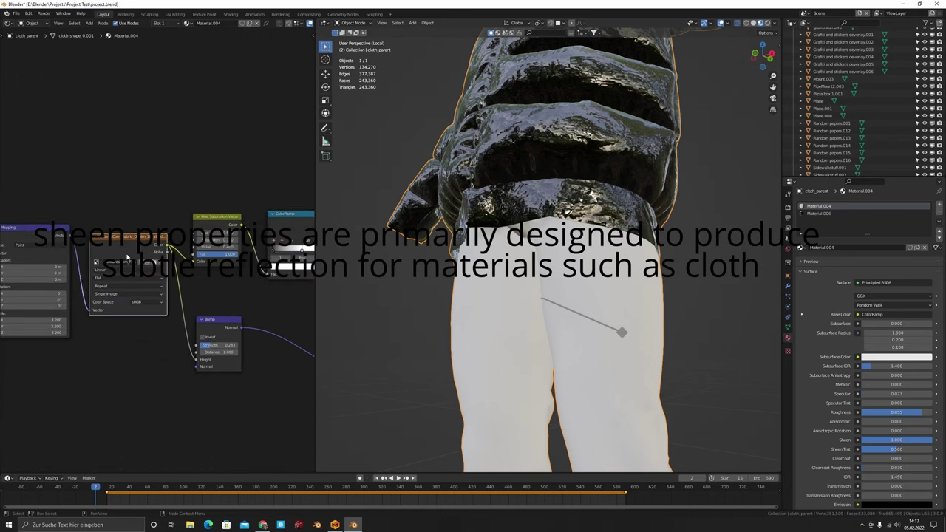
ctrl+shift+click(144, 247)
middle_drag(496, 312, 598, 341)
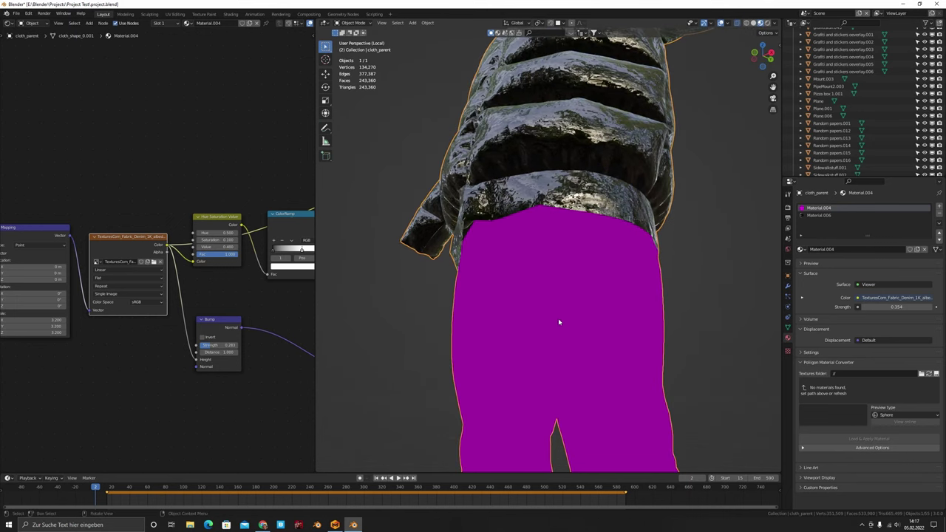
scroll(103, 262, up, 3)
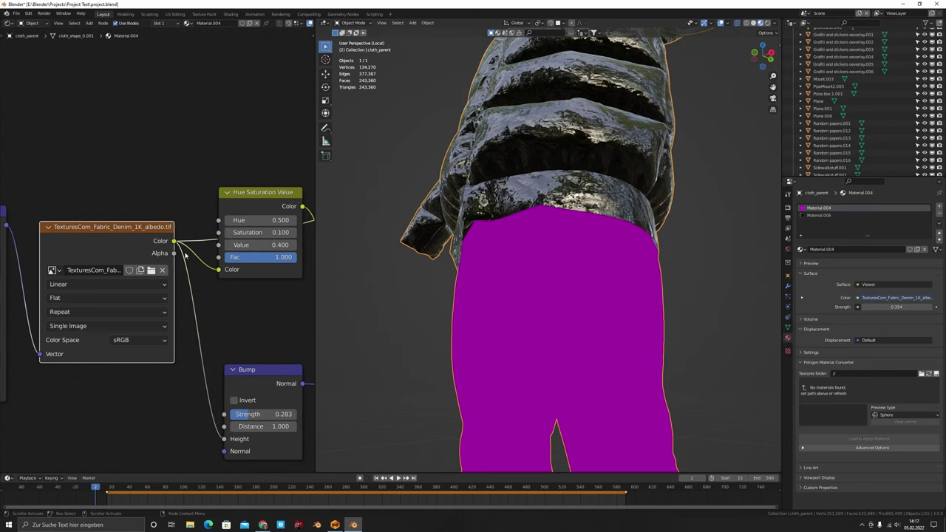
scroll(122, 248, down, 5)
scroll(118, 246, up, 3)
scroll(116, 244, down, 1)
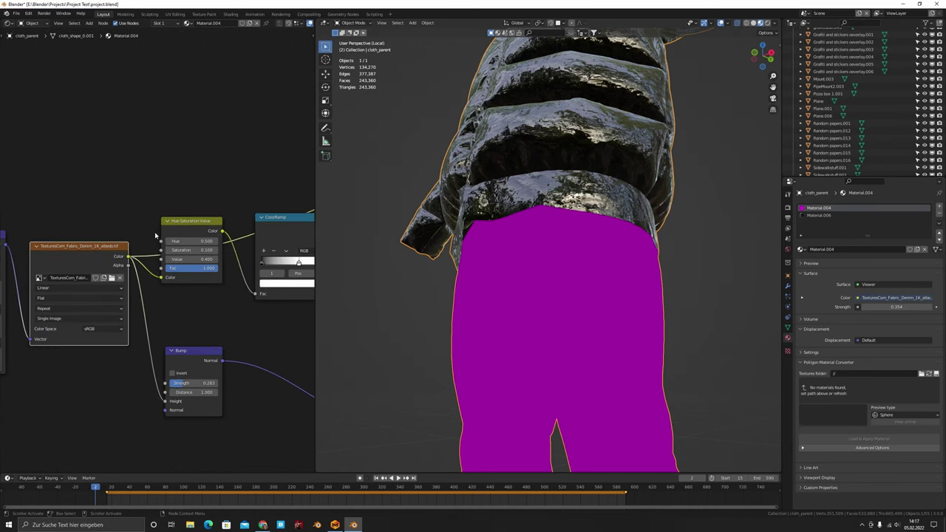
scroll(115, 244, up, 3)
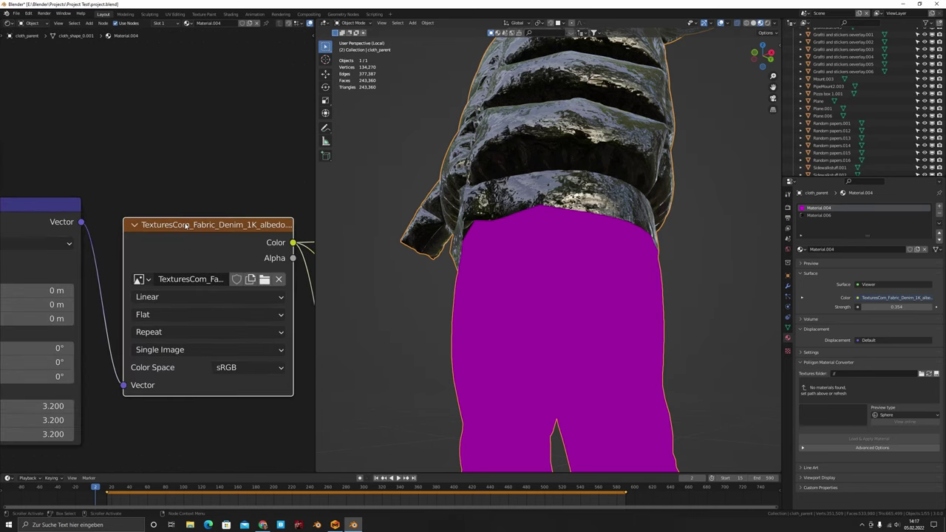
middle_drag(557, 238, 637, 258)
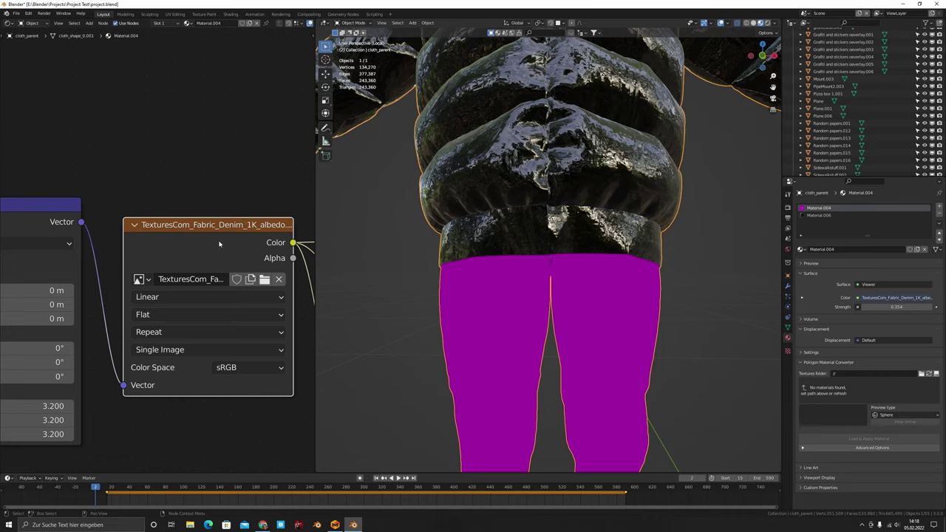
Examine the trousers' node chain from Mapping and the denim texture through Hue Saturation Value, ColorRamp and Bump to the Principled BSDF.
scroll(219, 243, down, 2)
middle_drag(212, 280, 197, 280)
scroll(197, 280, down, 2)
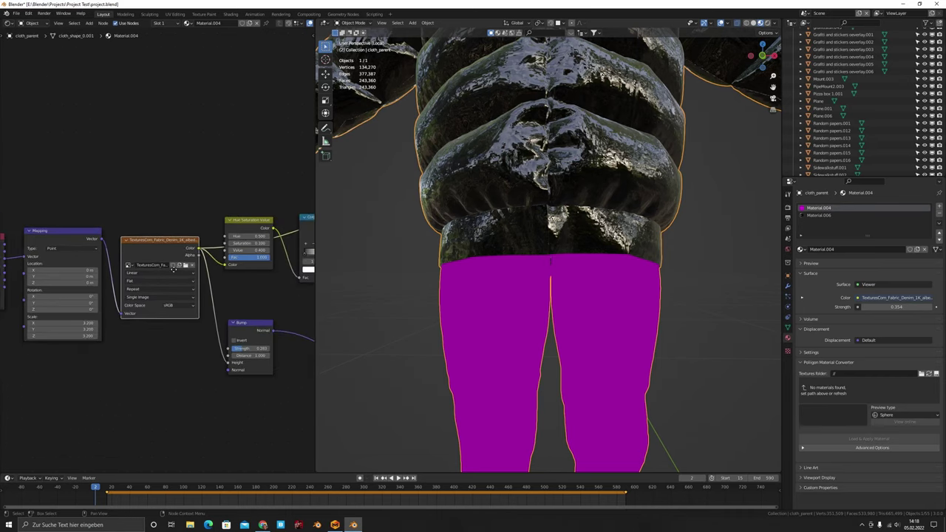
mouse_move(9, 266)
middle_down()
mouse_move(59, 270)
mouse_move(0, 270)
middle_up()
scroll(146, 250, up, 6)
middle_drag(146, 249, 31, 254)
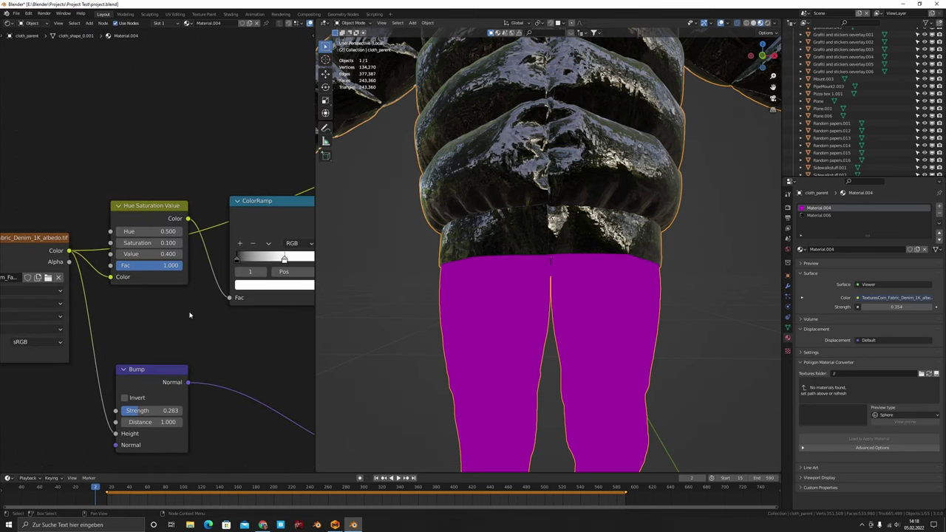
scroll(204, 348, down, 2)
middle_drag(230, 303, 135, 310)
middle_drag(135, 266, 133, 285)
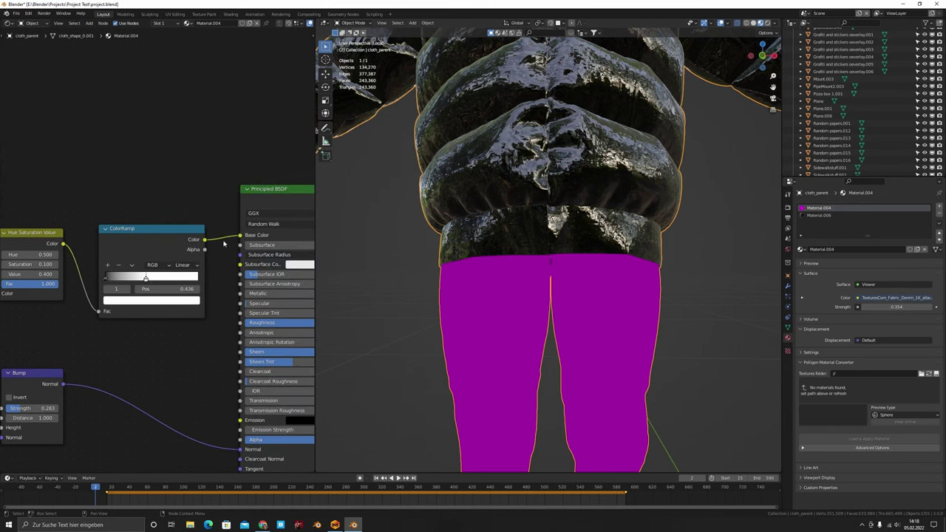
scroll(158, 318, down, 7)
middle_drag(158, 319, 197, 255)
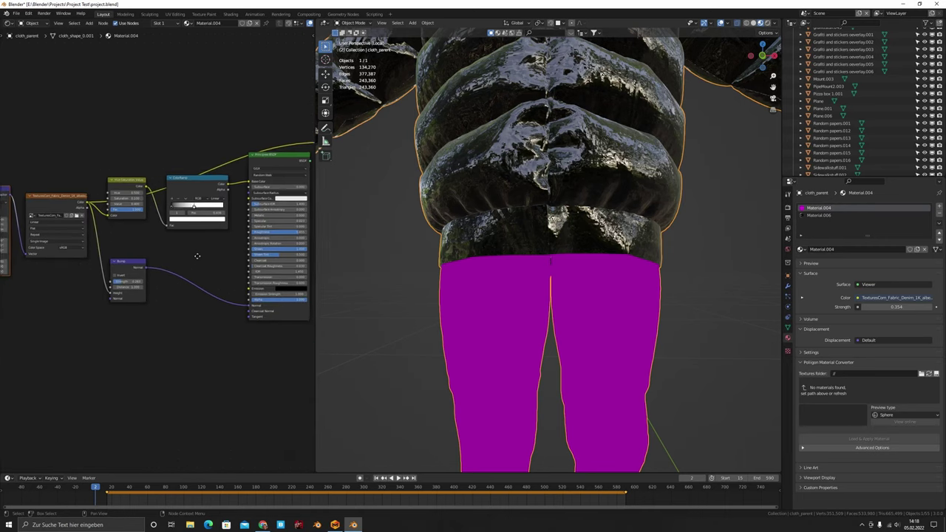
scroll(148, 237, up, 6)
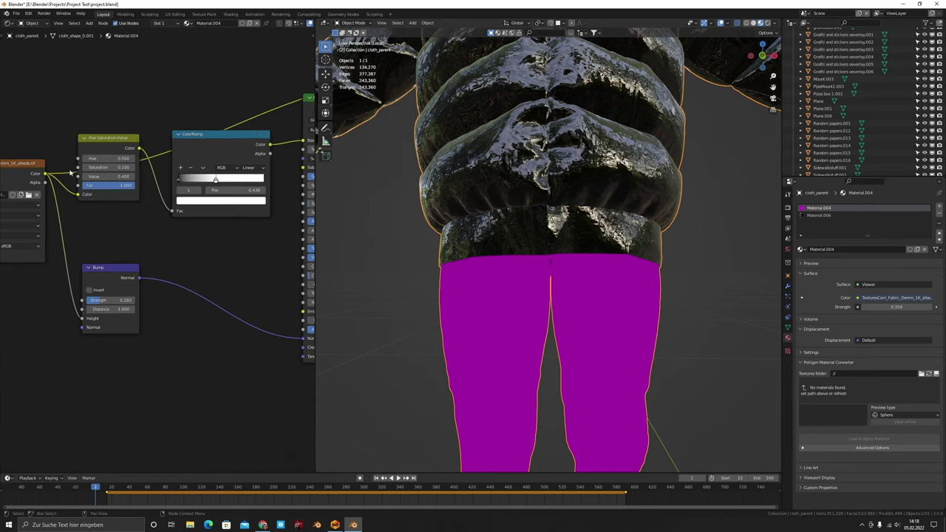
middle_drag(132, 286, 86, 280)
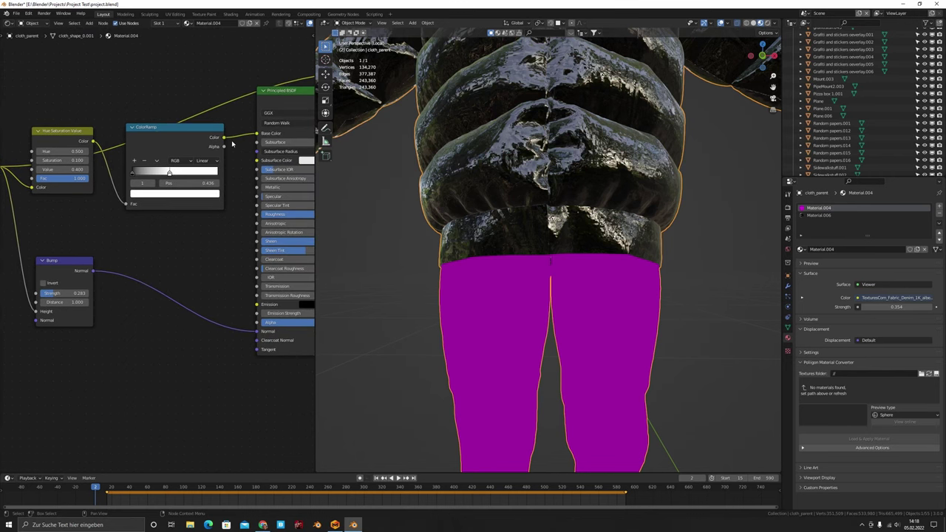
Switch the trousers' preview back to the Principled BSDF and check the clothing from several angles.
ctrl+shift+click(283, 91)
mouse_move(579, 277)
middle_down()
mouse_move(561, 245)
mouse_move(545, 264)
mouse_move(591, 281)
middle_up()
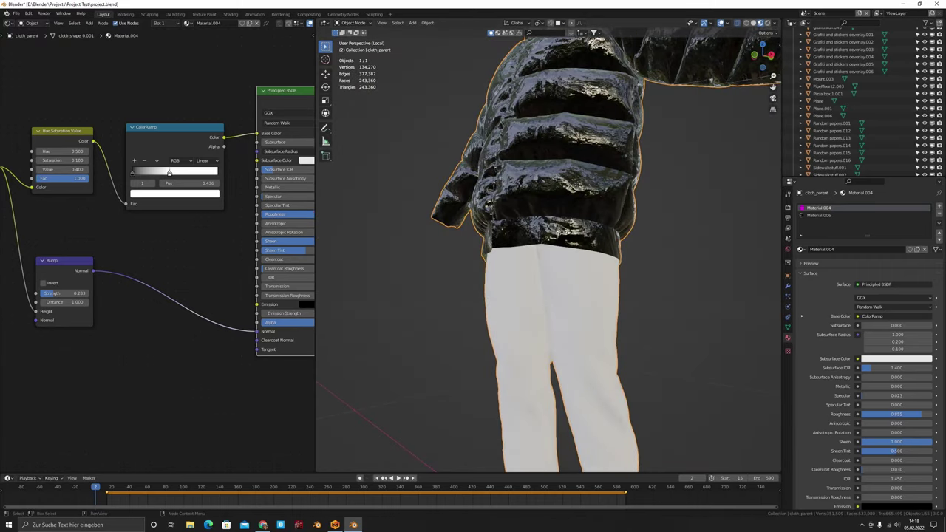
scroll(73, 157, down, 6)
scroll(77, 188, up, 1)
scroll(469, 244, down, 7)
middle_drag(468, 243, 616, 342)
scroll(525, 234, up, 7)
middle_drag(525, 234, 544, 288)
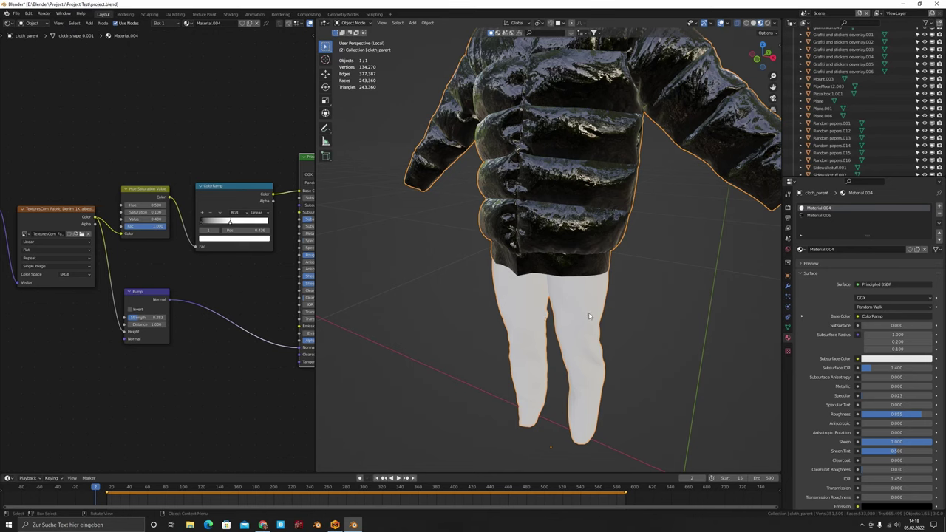
Show the jacket's Material.006 nodes and check the Base Color of its Principled BSDF.
click(818, 215)
scroll(194, 226, down, 3)
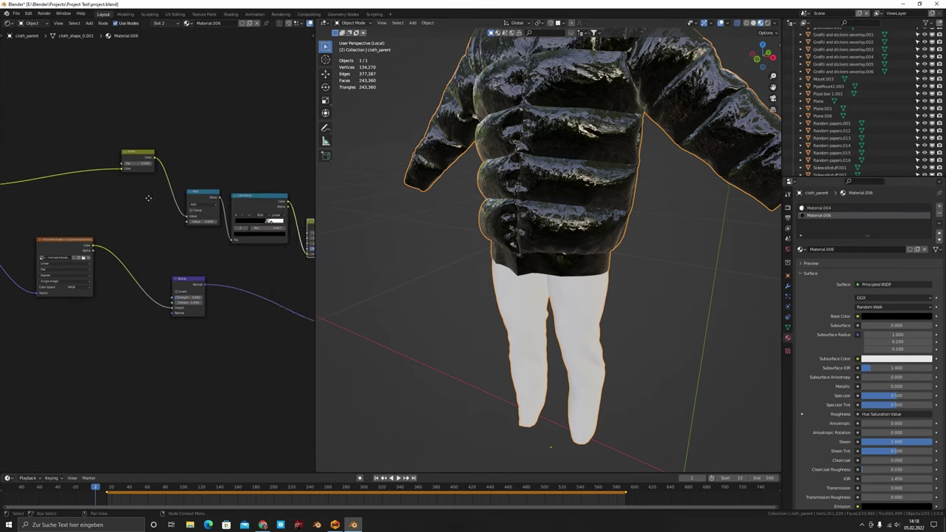
scroll(212, 223, up, 3)
scroll(143, 285, up, 1)
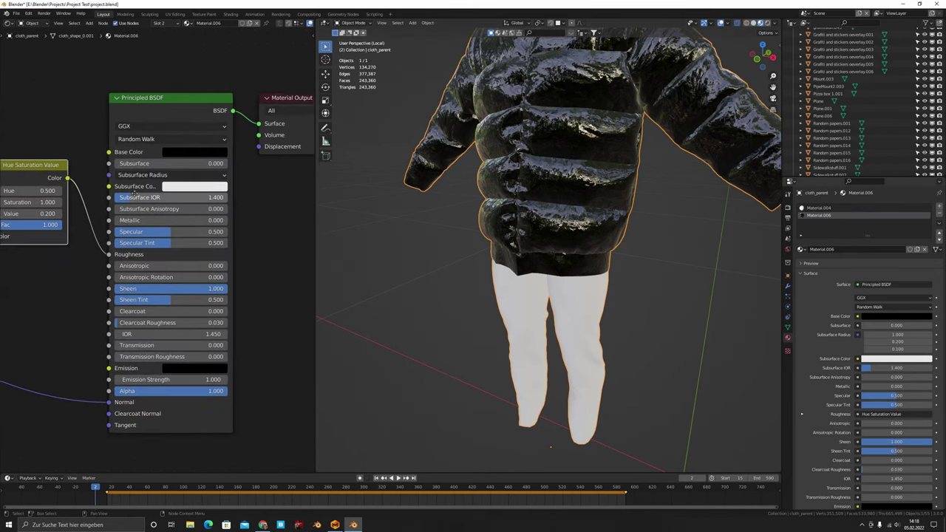
scroll(191, 184, down, 2)
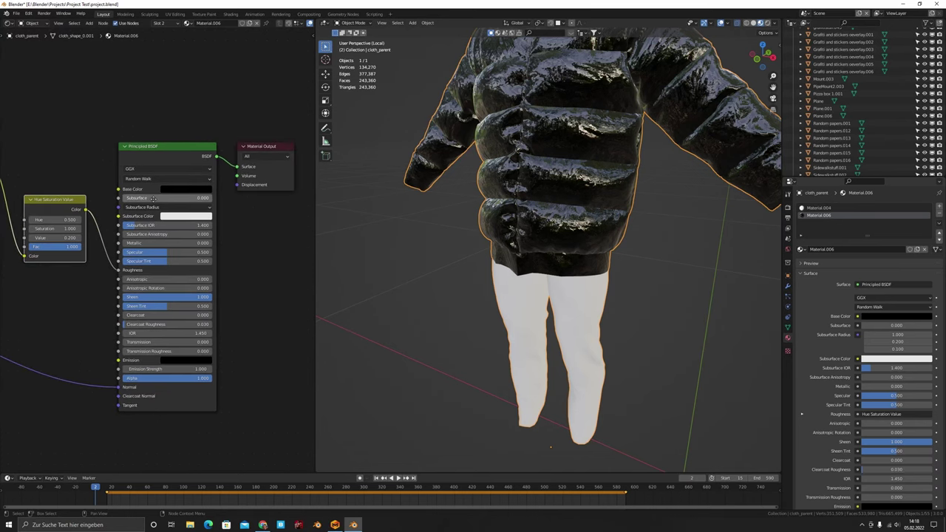
click(187, 185)
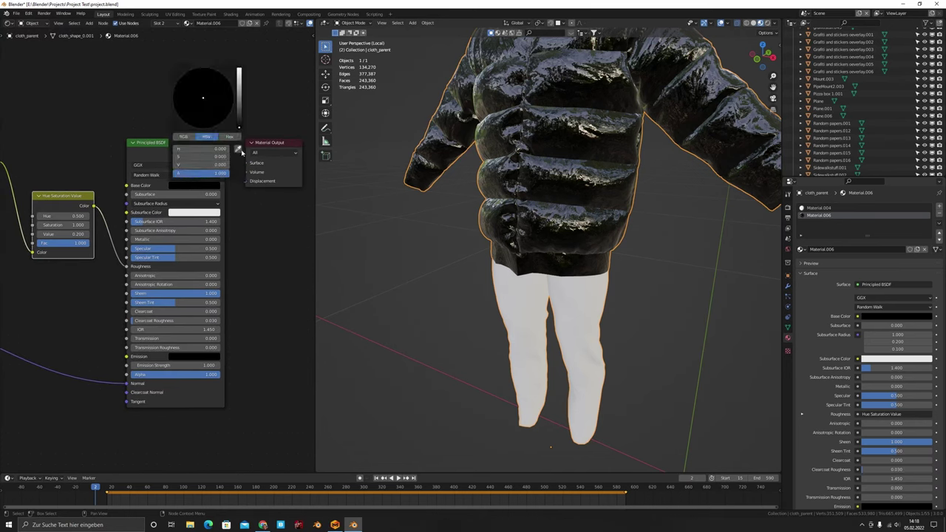
Preview the sculpted alpha detail texture and the 2K gloss texture directly on the jacket.
middle_drag(48, 224, 312, 292)
middle_drag(17, 207, 205, 204)
middle_drag(94, 279, 248, 249)
ctrl+shift+click(213, 250)
ctrl+shift+click(55, 164)
middle_drag(557, 170, 595, 192)
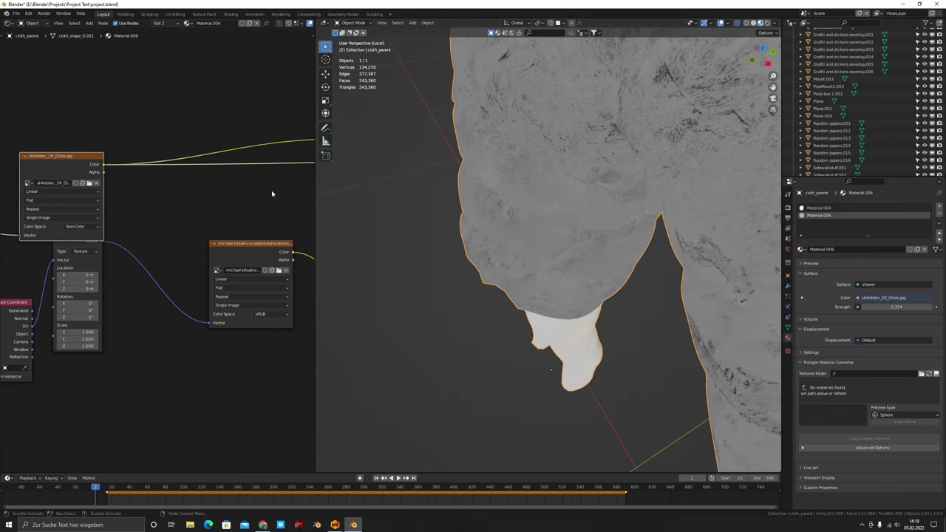
Set the factor of the Invert node following the jacket's gloss texture to 0.
scroll(247, 196, down, 6)
middle_drag(240, 197, 93, 205)
scroll(137, 171, up, 4)
middle_drag(138, 172, 99, 221)
scroll(175, 232, down, 5)
scroll(99, 220, up, 7)
drag(116, 211, 94, 212)
scroll(93, 213, down, 5)
middle_drag(57, 214, 125, 214)
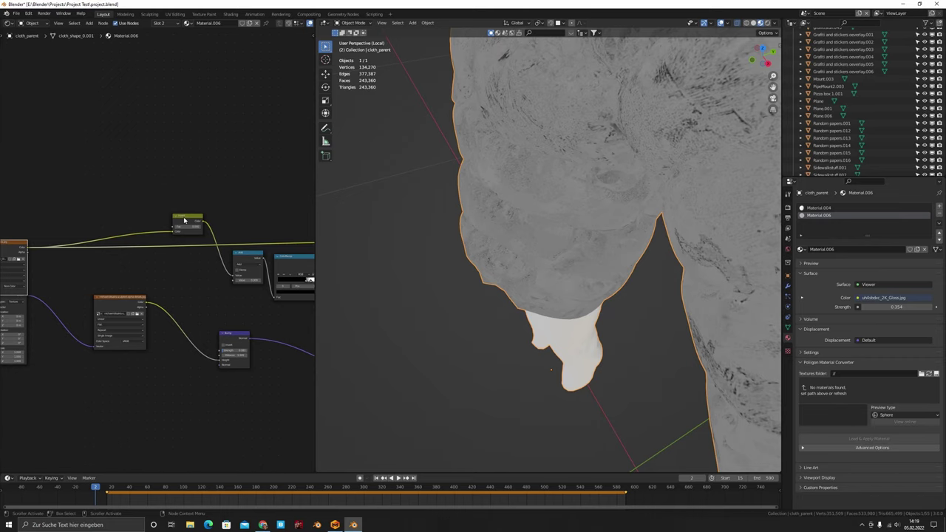
Follow the jacket's roughness chain through the Invert, Add, ColorRamp and Hue Saturation Value nodes to the Principled BSDF.
scroll(185, 220, up, 3)
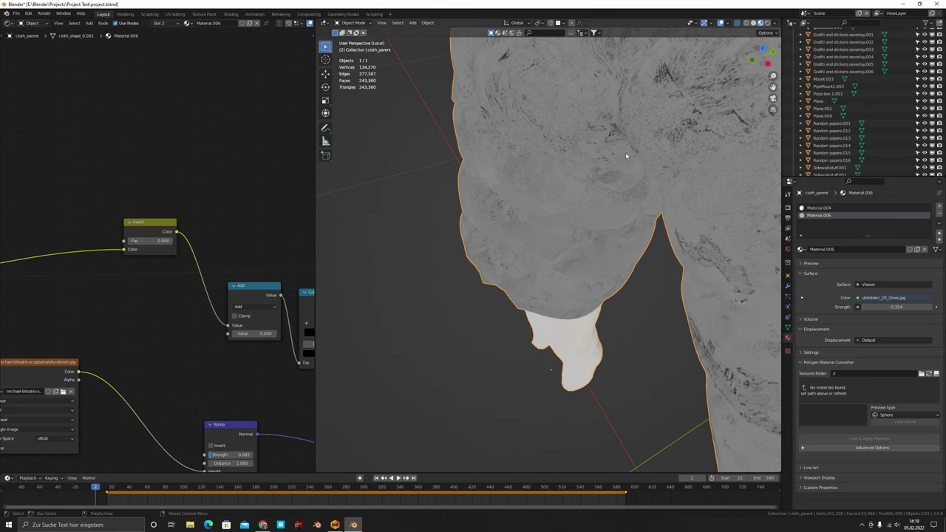
scroll(181, 311, down, 4)
middle_drag(181, 311, 89, 274)
scroll(90, 274, up, 7)
scroll(211, 245, down, 5)
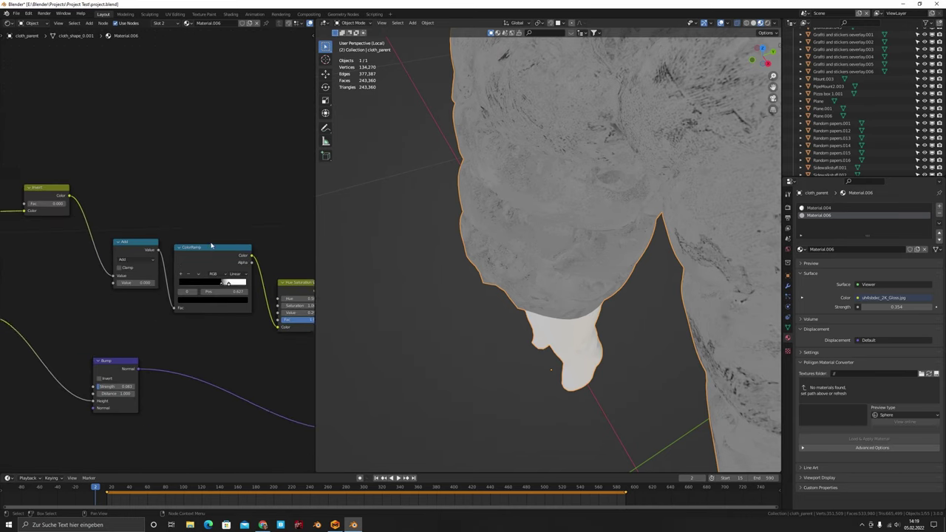
middle_drag(212, 244, 126, 233)
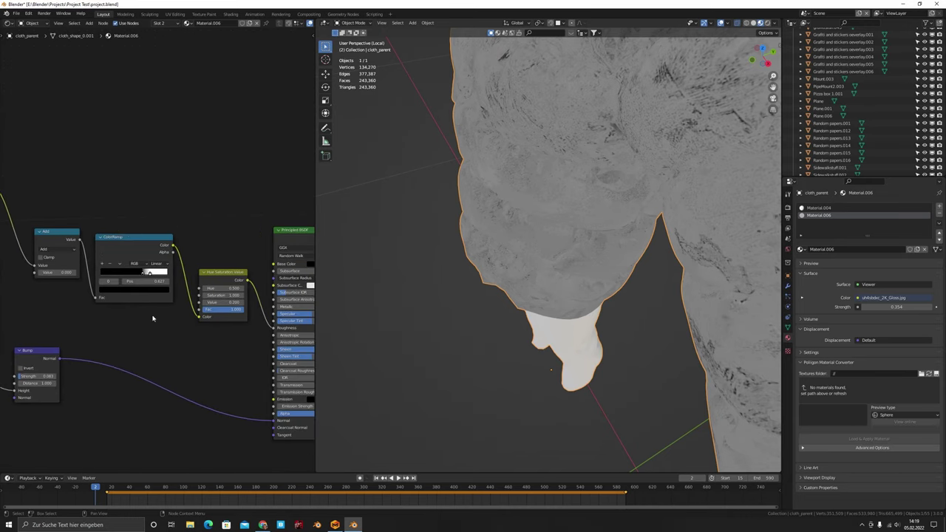
scroll(146, 273, up, 4)
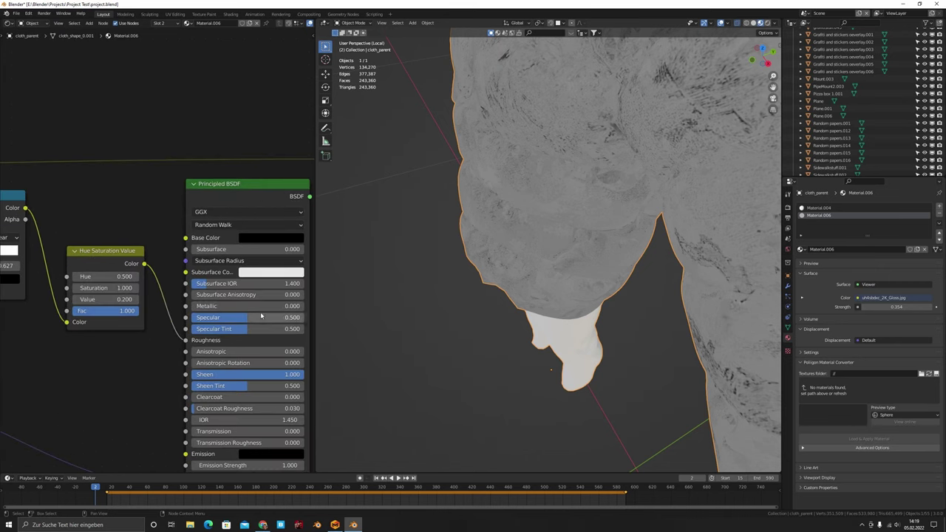
Preview the Hue Saturation Value node's output on the jacket and check it from several sides.
middle_drag(547, 280, 592, 264)
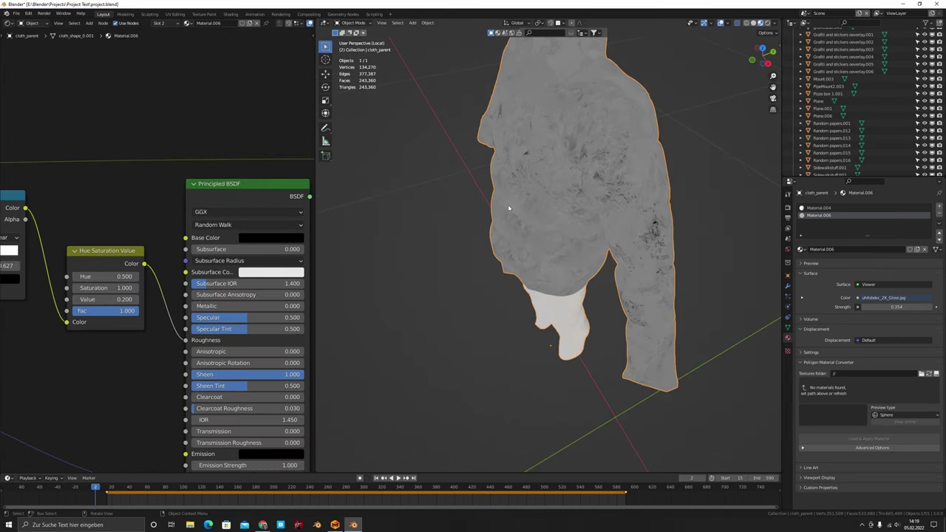
ctrl+shift+click(106, 267)
middle_drag(544, 229, 589, 184)
scroll(118, 177, down, 5)
scroll(118, 177, down, 1)
middle_drag(118, 177, 304, 151)
middle_drag(602, 250, 439, 257)
Set the Invert node's factor to 1 and check the resulting roughness mask on the jacket.
drag(47, 145, 74, 146)
middle_drag(572, 257, 583, 218)
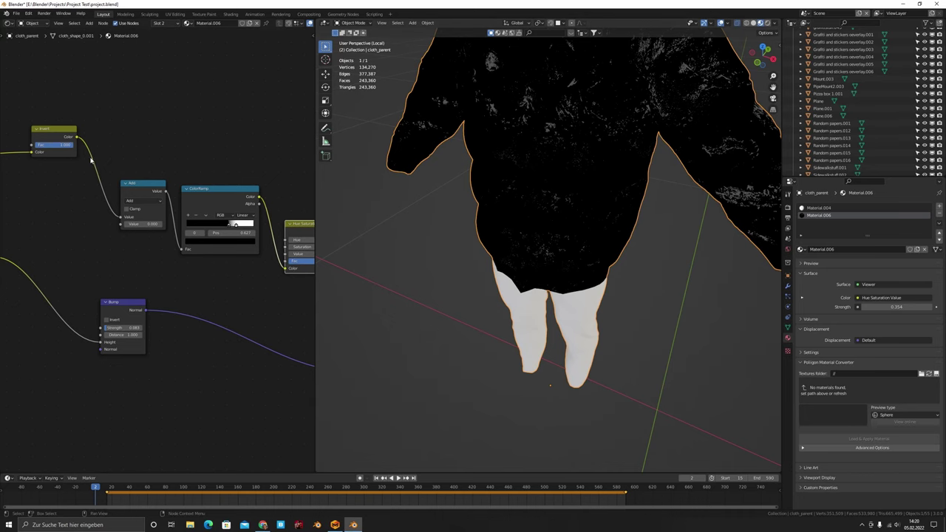
scroll(596, 175, down, 4)
middle_drag(673, 180, 470, 206)
scroll(596, 186, up, 5)
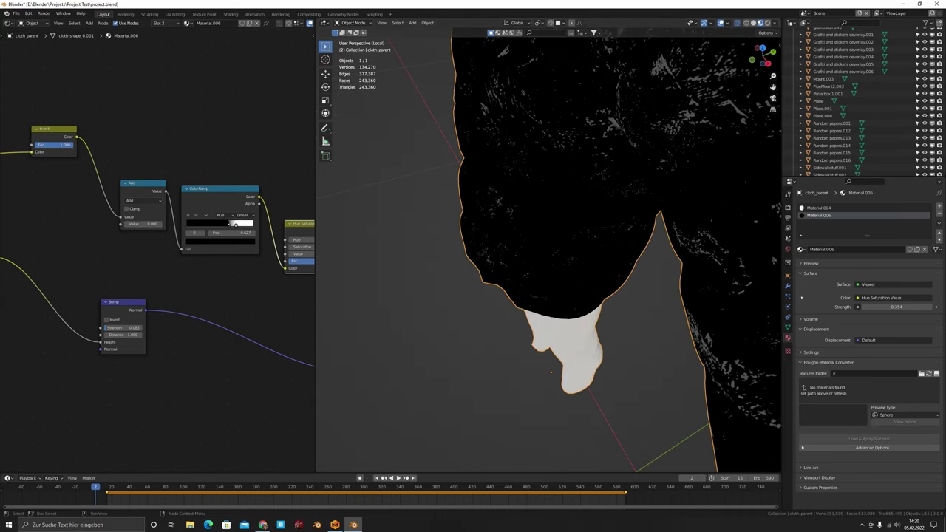
Lower the Invert node's factor again and bring the jacket's Principled BSDF into view.
drag(65, 145, 34, 145)
scroll(71, 232, down, 5)
middle_drag(242, 234, 166, 230)
scroll(167, 229, up, 7)
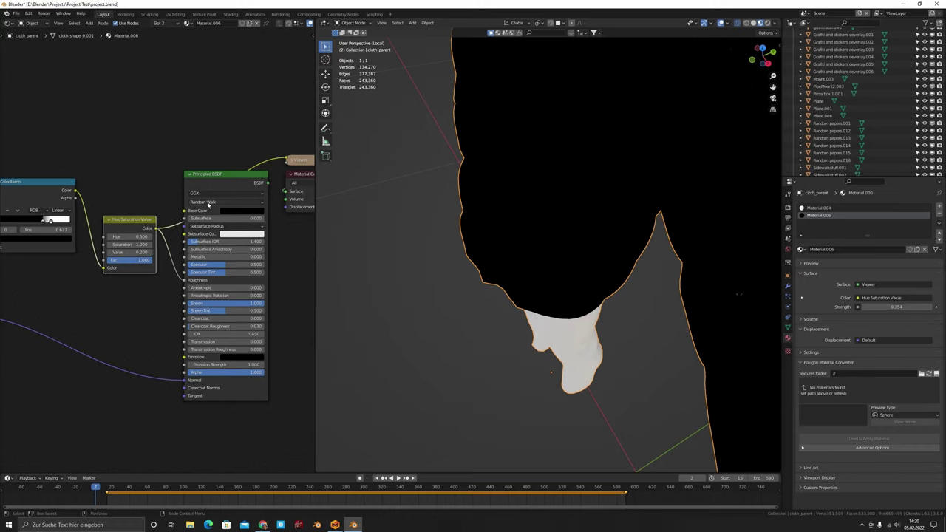
Preview the sculpted alpha details image texture on the jacket and check it from several sides and distances.
middle_drag(94, 297, 300, 249)
scroll(229, 274, down, 6)
middle_drag(61, 263, 148, 258)
scroll(160, 247, up, 6)
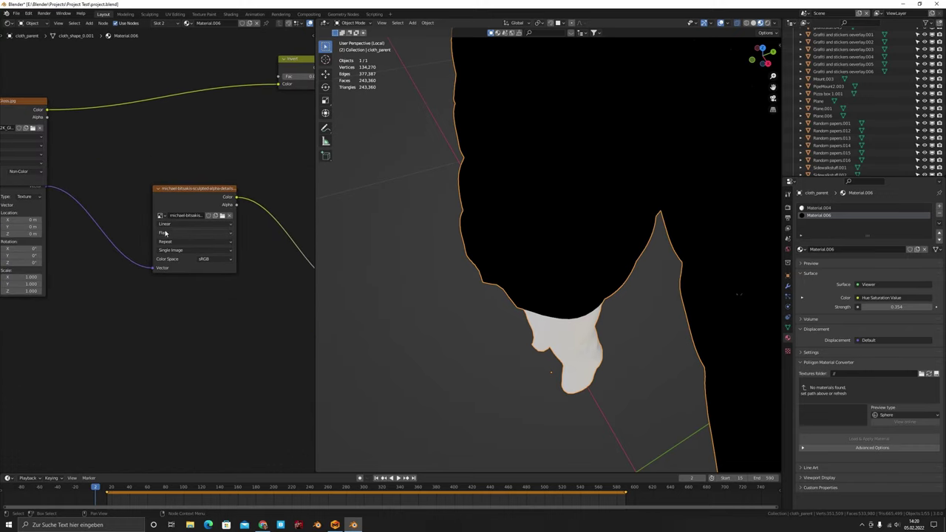
ctrl+shift+click(181, 203)
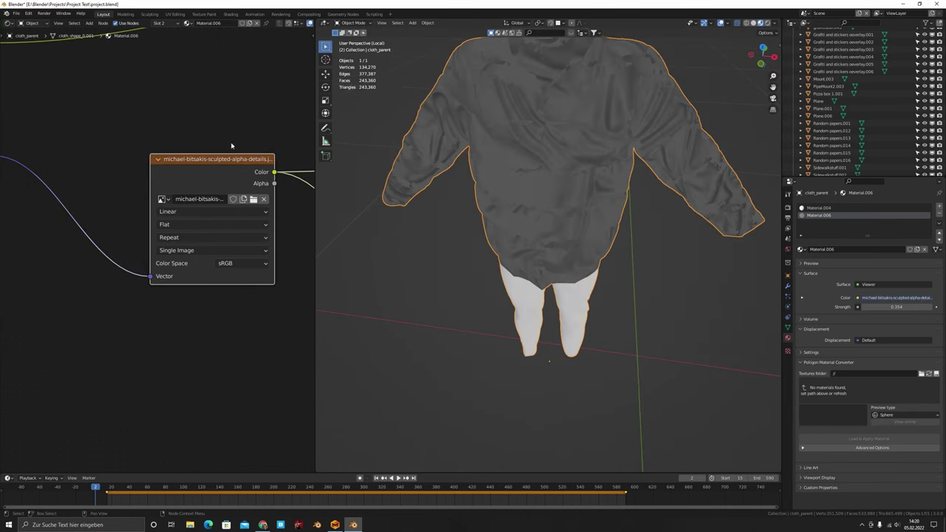
middle_drag(231, 146, 171, 169)
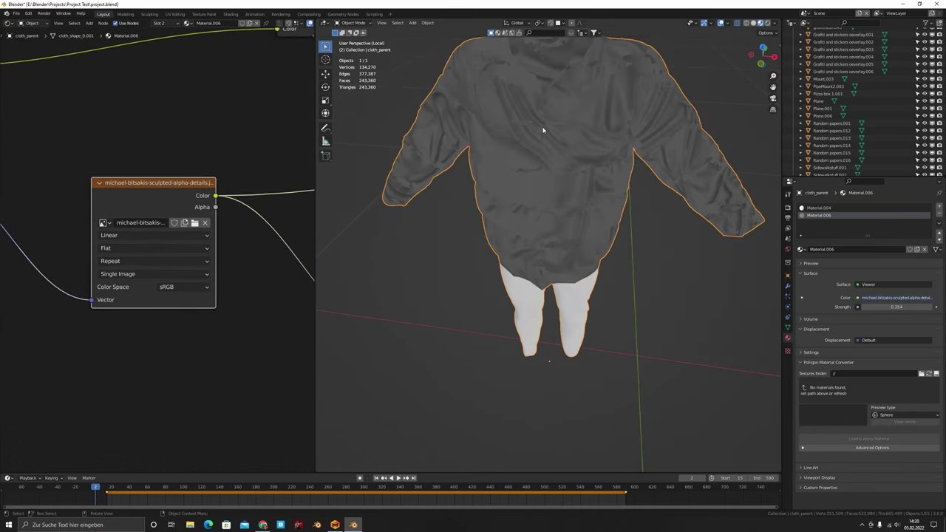
middle_drag(600, 196, 507, 219)
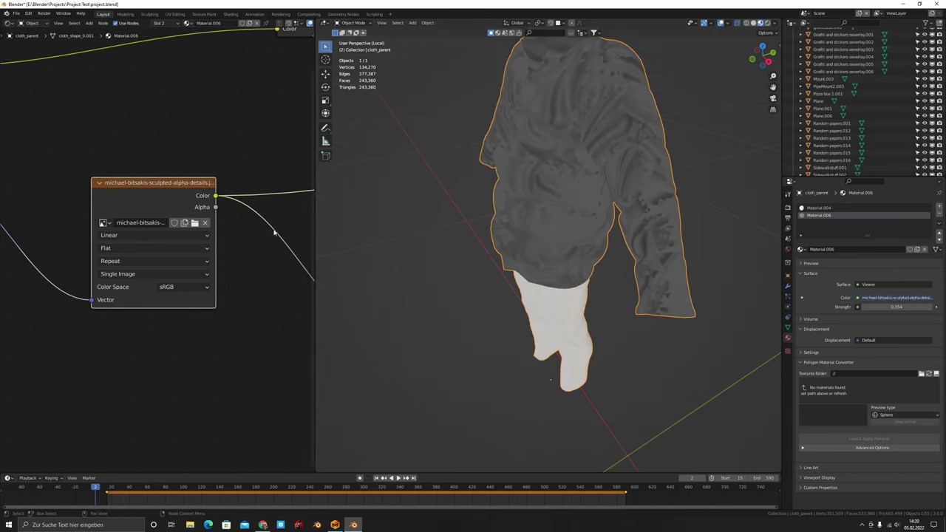
scroll(236, 224, down, 3)
drag(237, 198, 81, 321)
drag(96, 188, 176, 290)
scroll(500, 202, down, 7)
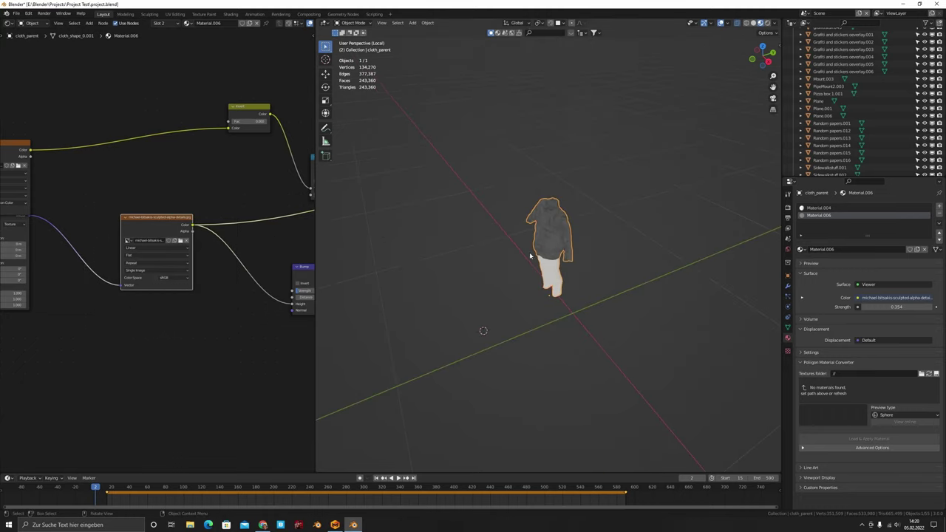
scroll(522, 251, up, 6)
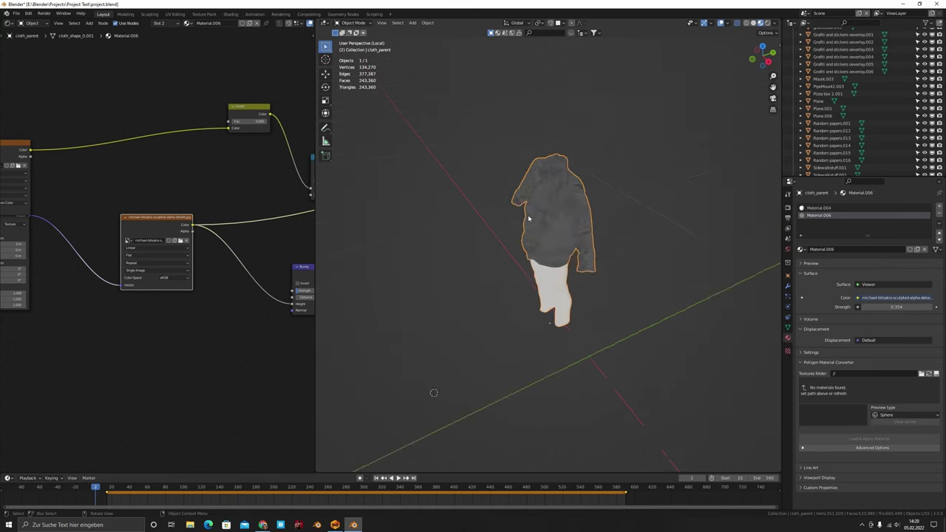
scroll(101, 256, down, 5)
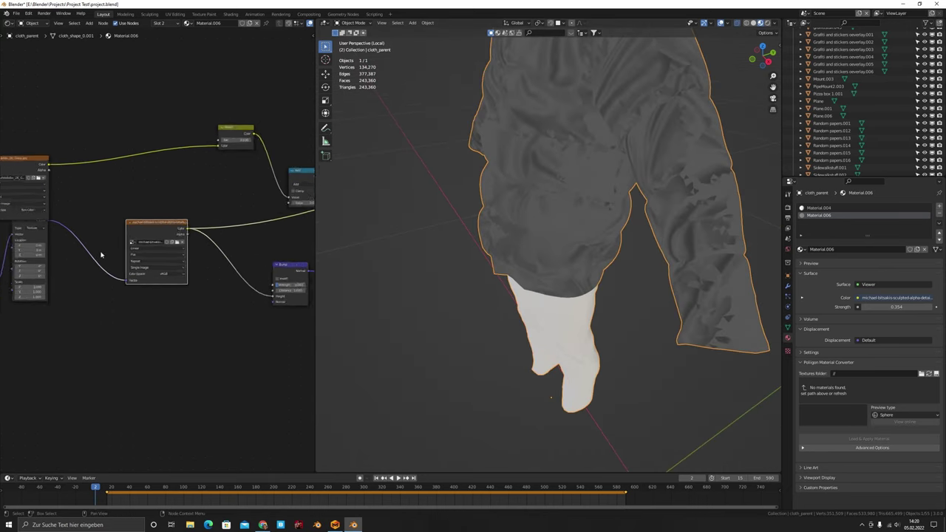
Trace the alpha details texture's links through the jacket material and preview the Bump node's output.
mouse_move(195, 262)
middle_down()
mouse_move(152, 247)
mouse_move(148, 275)
mouse_move(192, 278)
middle_up()
scroll(152, 246, up, 5)
drag(103, 188, 222, 270)
scroll(237, 308, up, 6)
middle_drag(295, 291, 134, 286)
mouse_move(111, 272)
mouse_down()
mouse_move(130, 272)
mouse_move(103, 273)
mouse_up()
scroll(188, 332, down, 3)
middle_drag(187, 333, 0, 277)
middle_drag(197, 272, 362, 287)
mouse_move(151, 269)
middle_down()
mouse_move(79, 286)
mouse_move(93, 290)
mouse_move(158, 258)
middle_up()
ctrl+shift+click(25, 240)
mouse_move(53, 251)
mouse_down()
mouse_move(68, 250)
mouse_move(59, 250)
mouse_up()
Reconnect the jacket's Principled BSDF to the Material Output and view the clothing from the front.
middle_drag(236, 291, 64, 340)
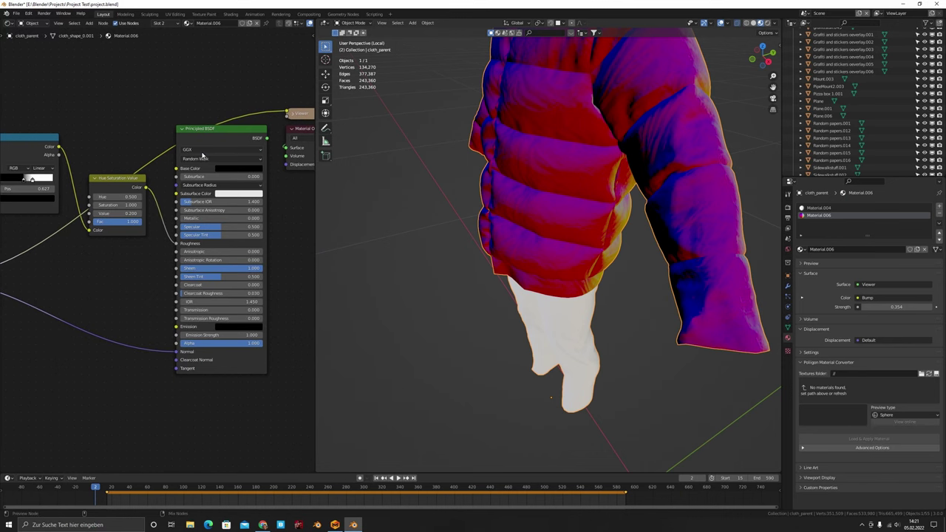
ctrl+shift+click(219, 130)
scroll(466, 283, down, 3)
middle_drag(466, 284, 509, 248)
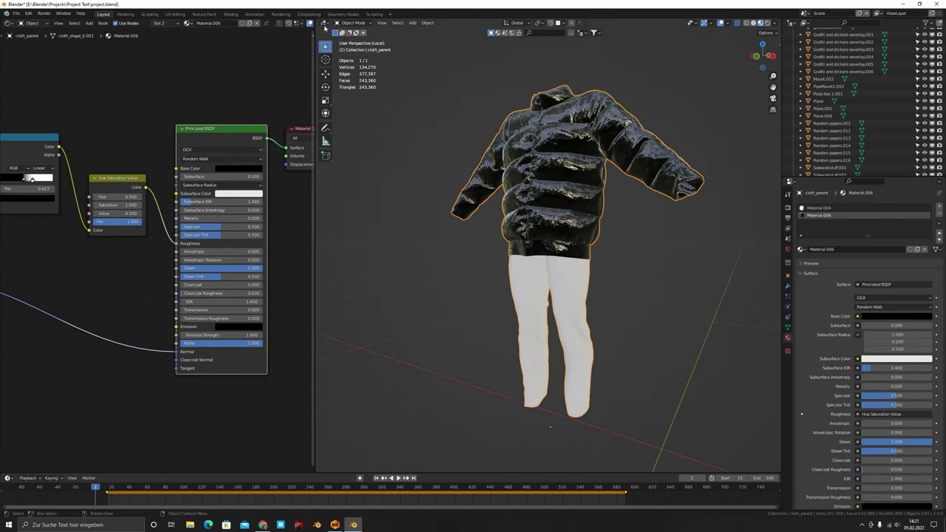
scroll(611, 223, down, 3)
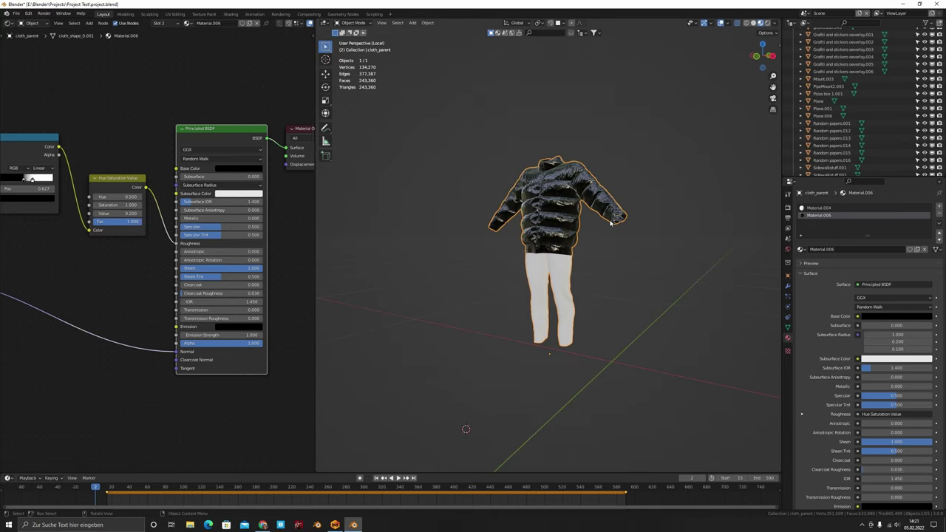
Leave the isolated view of the clothing and look over the character within the full street scene.
key(KP_Divide)
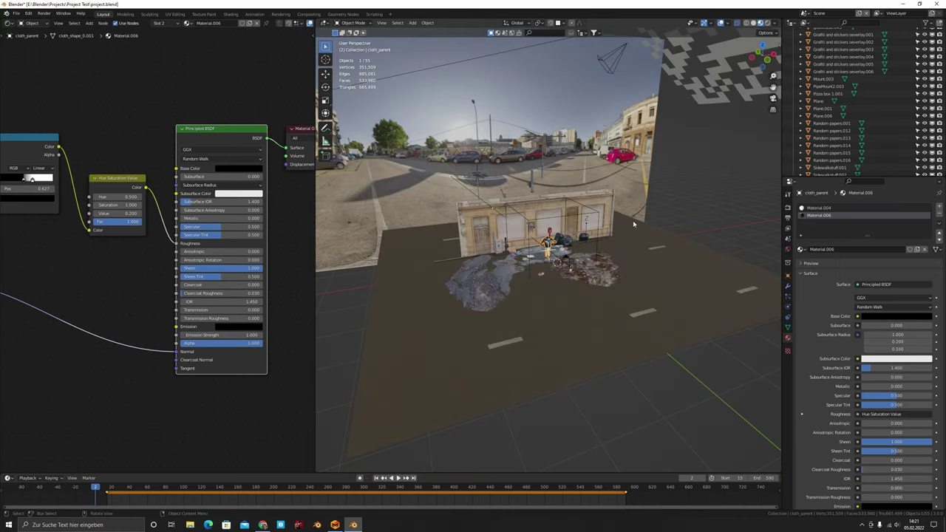
key(KP_Decimal)
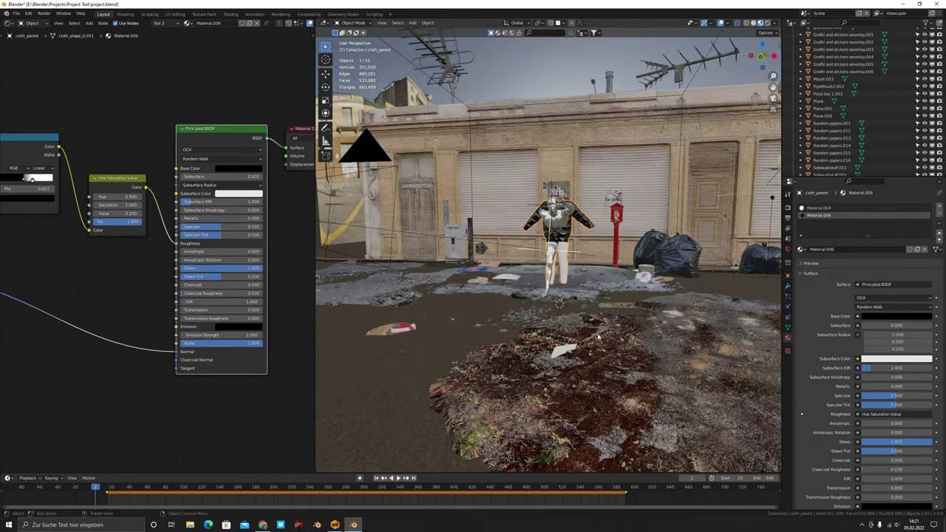
scroll(509, 301, down, 5)
scroll(505, 258, up, 5)
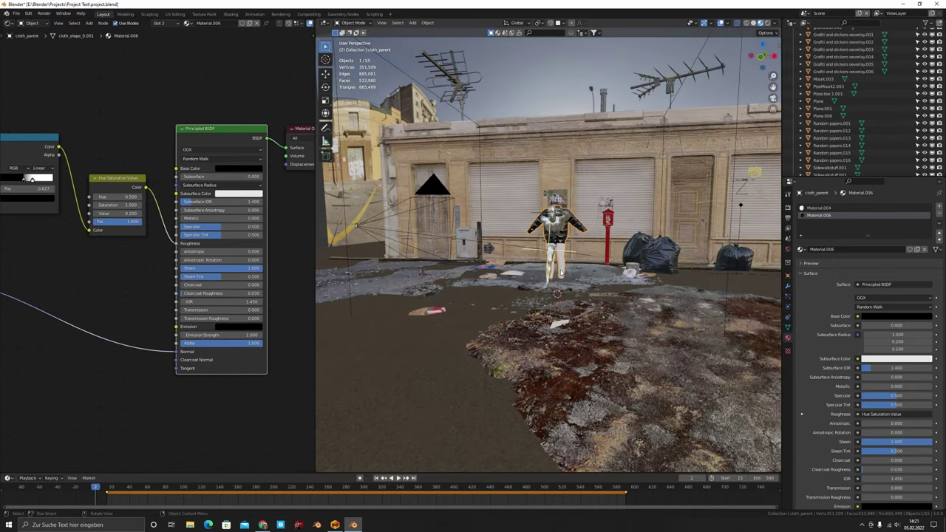
middle_drag(561, 273, 618, 318)
scroll(617, 317, down, 2)
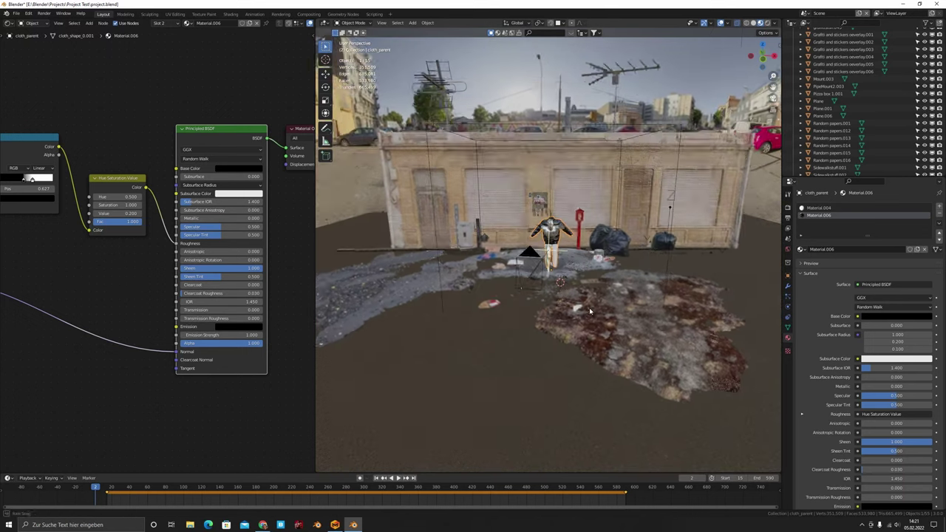
Isolate the red moss ground patch, inspect it from above, and return to the full scene.
click(617, 318)
scroll(618, 317, up, 3)
key(g)
key(shift+z)
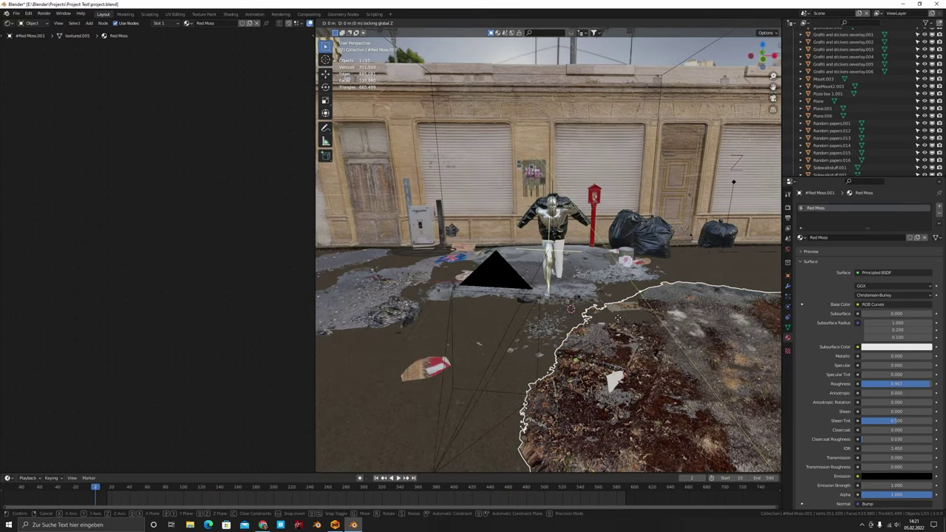
click(511, 350)
key(KP_Divide)
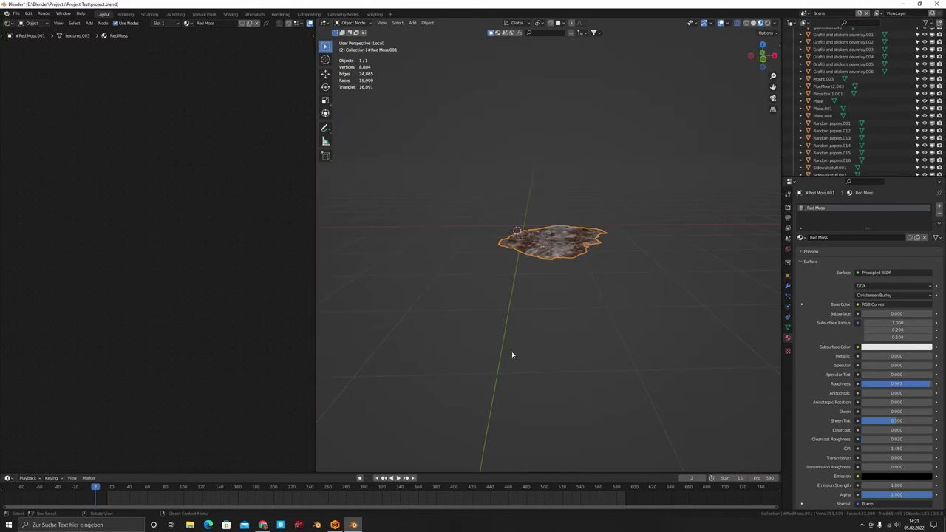
middle_drag(583, 260, 662, 296)
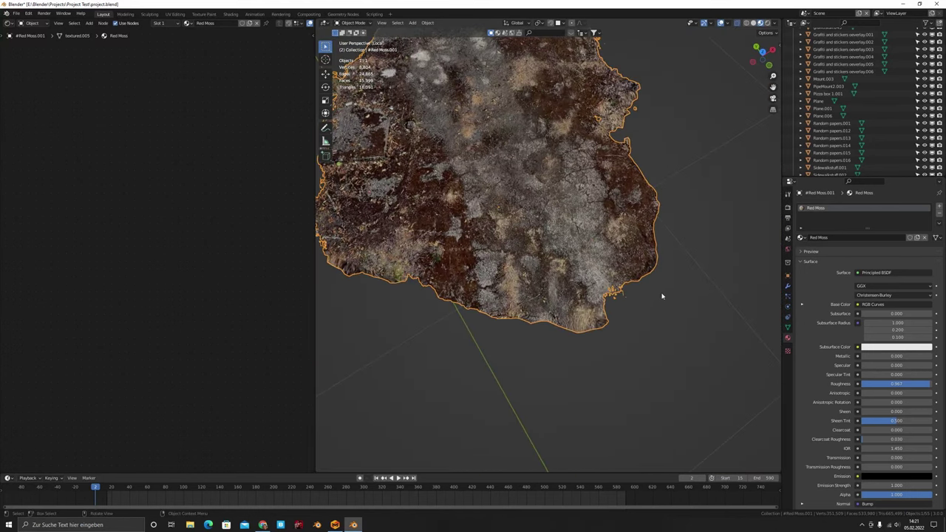
key(KP_Divide)
Isolate the pizza box lying near the character, inspect it, and return to the full scene.
click(605, 281)
key(KP_Divide)
middle_drag(605, 281, 507, 281)
scroll(563, 312, up, 5)
key(KP_Divide)
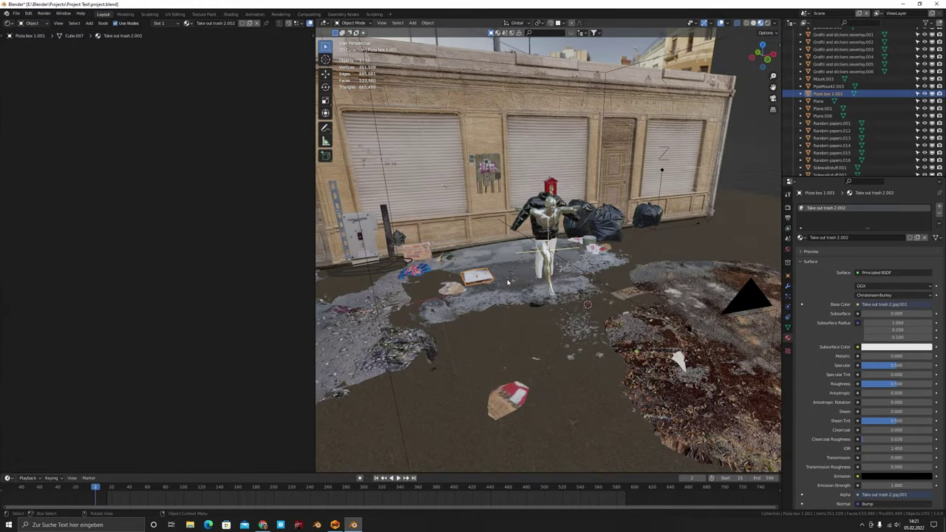
Isolate the Big Beach ground patch under the character, inspect its surface, and return to the full scene.
click(508, 281)
key(KP_Divide)
scroll(508, 282, up, 6)
middle_drag(598, 321, 539, 317)
key(KP_Divide)
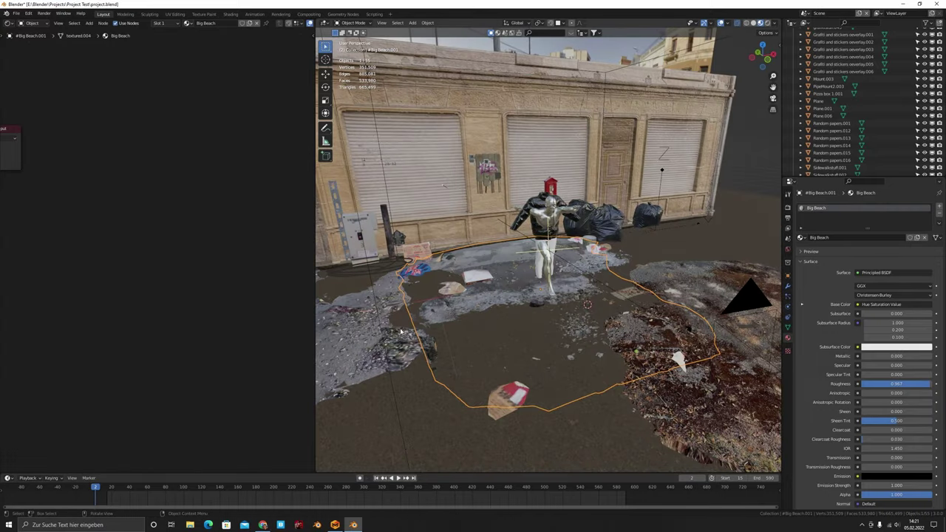
Isolate the Eroded Sand ground patch, inspect it, and return to the full scene.
click(385, 333)
key(KP_Divide)
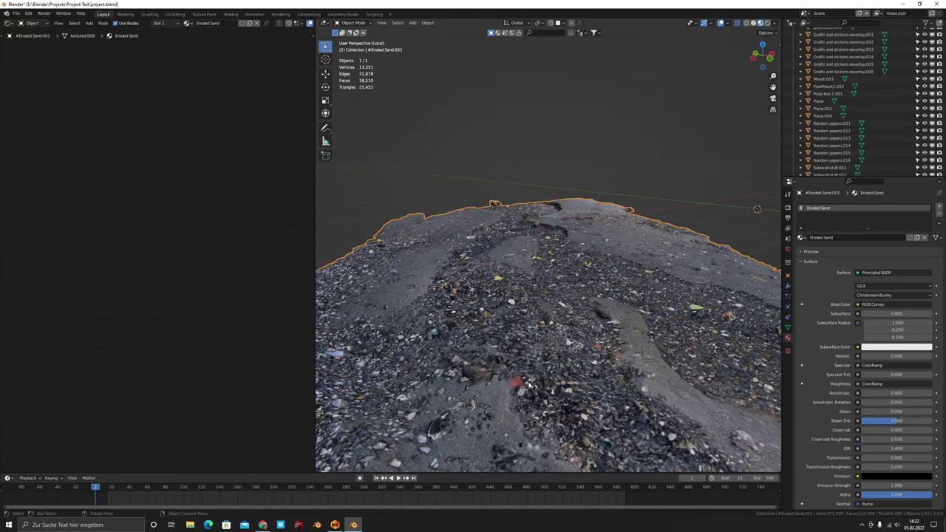
key(KP_Divide)
scroll(519, 376, up, 2)
middle_drag(433, 354, 607, 333)
Select the takeout paper litter on the road and view the ground around the character from several angles.
click(517, 289)
click(367, 358)
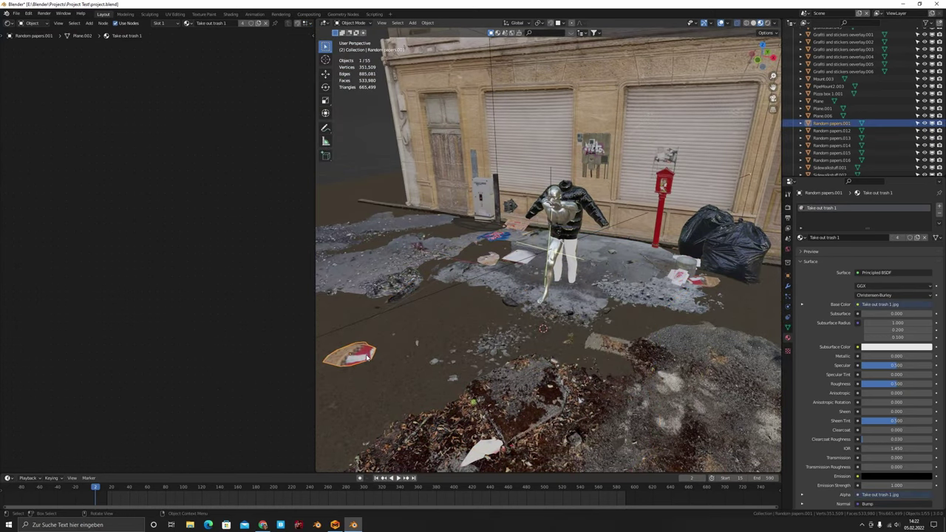
middle_drag(574, 256, 553, 269)
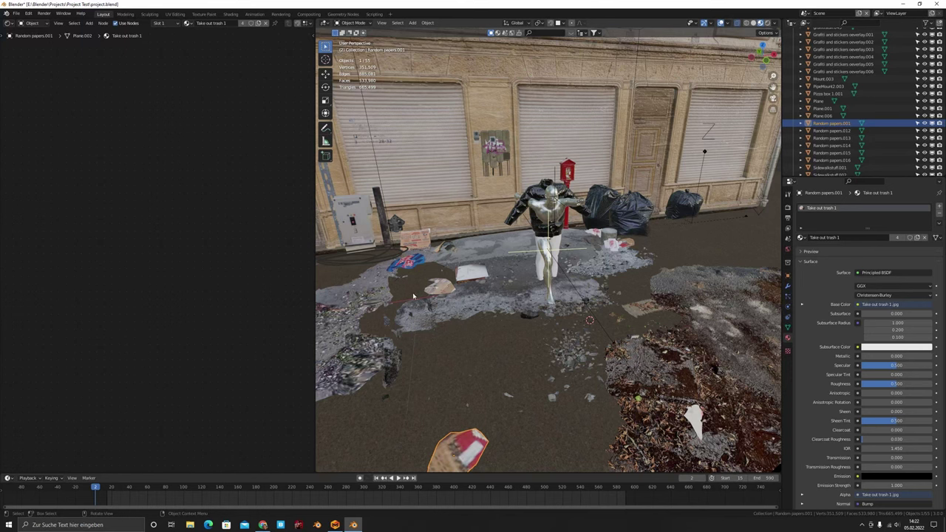
scroll(704, 323, up, 1)
middle_drag(722, 324, 666, 343)
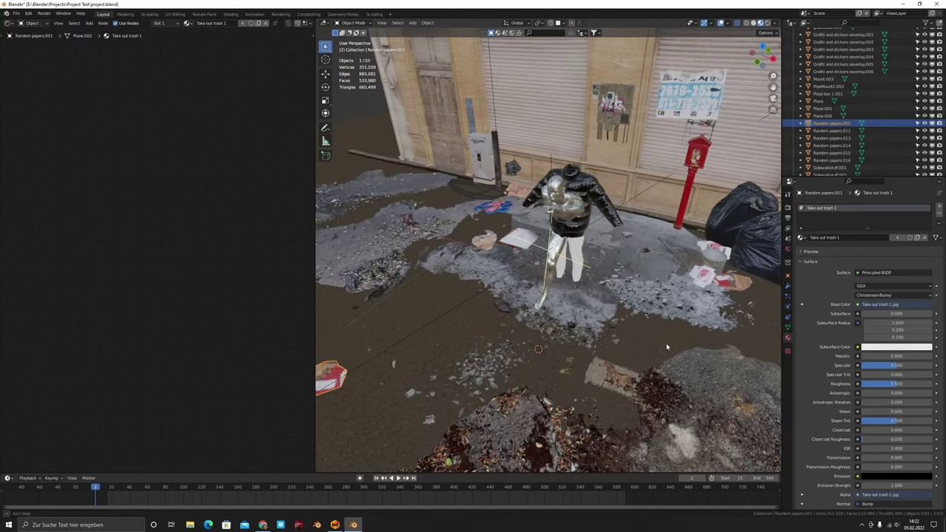
Try a Value of 1.1 in the Big Beach material's Hue Saturation Value node.
click(495, 408)
middle_drag(414, 369, 514, 344)
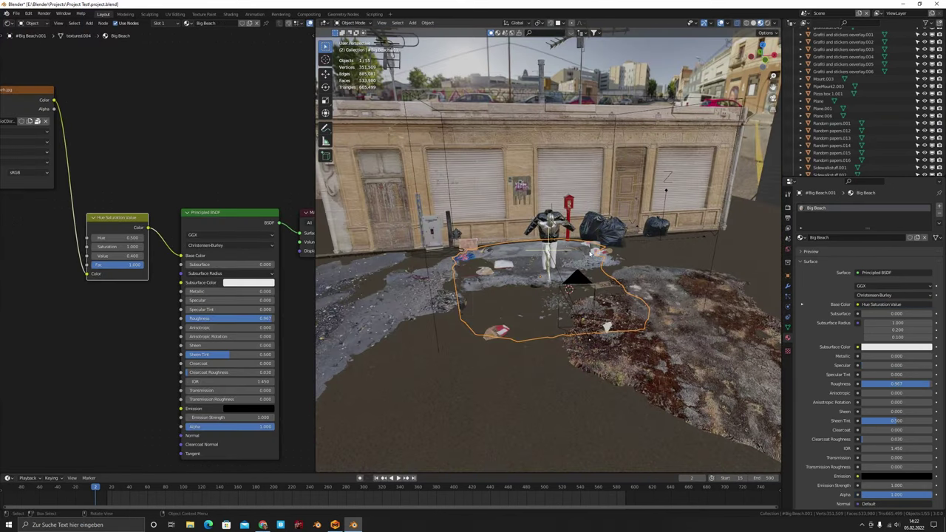
scroll(475, 280, up, 4)
scroll(470, 283, down, 4)
scroll(159, 253, up, 2)
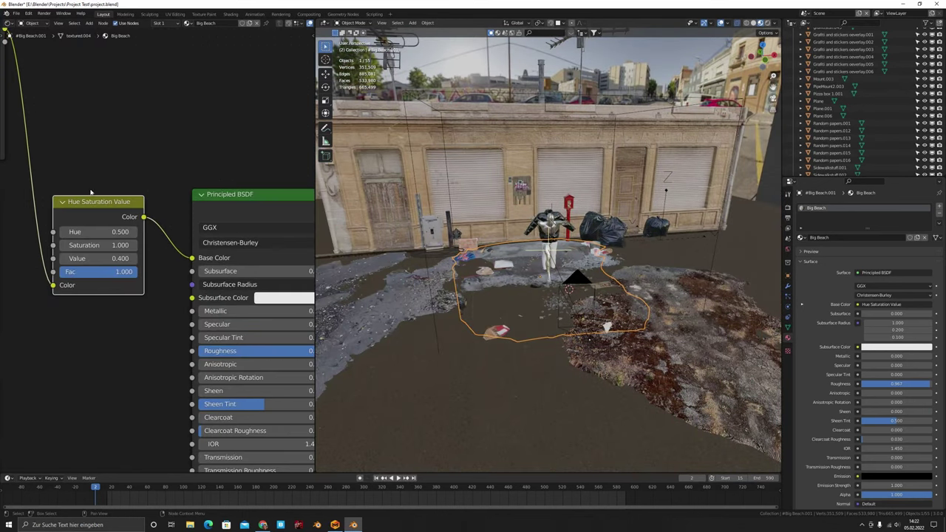
drag(96, 257, 29, 257)
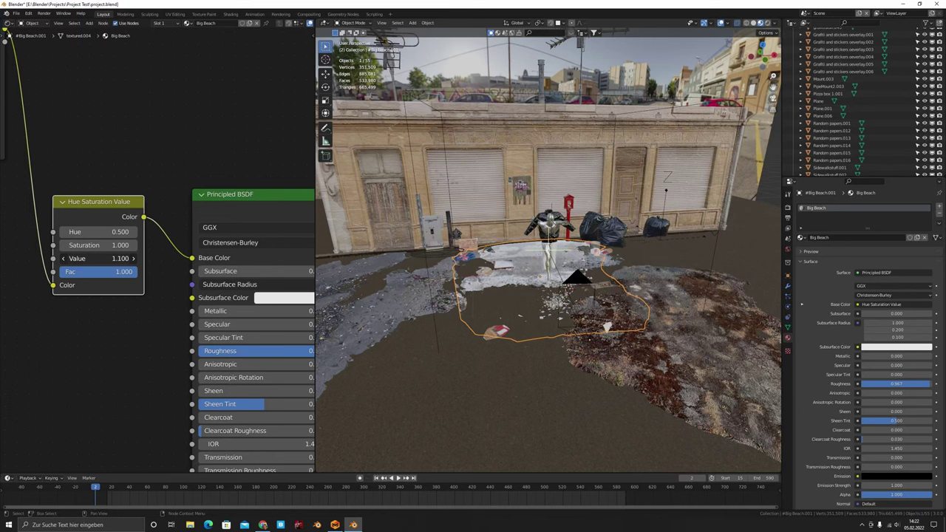
key(Escape)
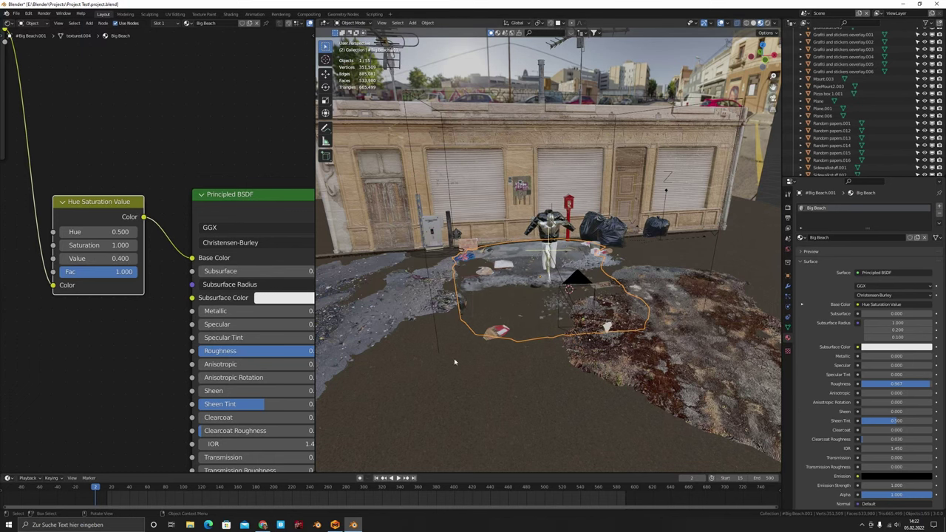
View the scene from the side and select pieces of paper litter near the building's electrical box.
middle_drag(479, 216, 569, 226)
scroll(576, 226, up, 4)
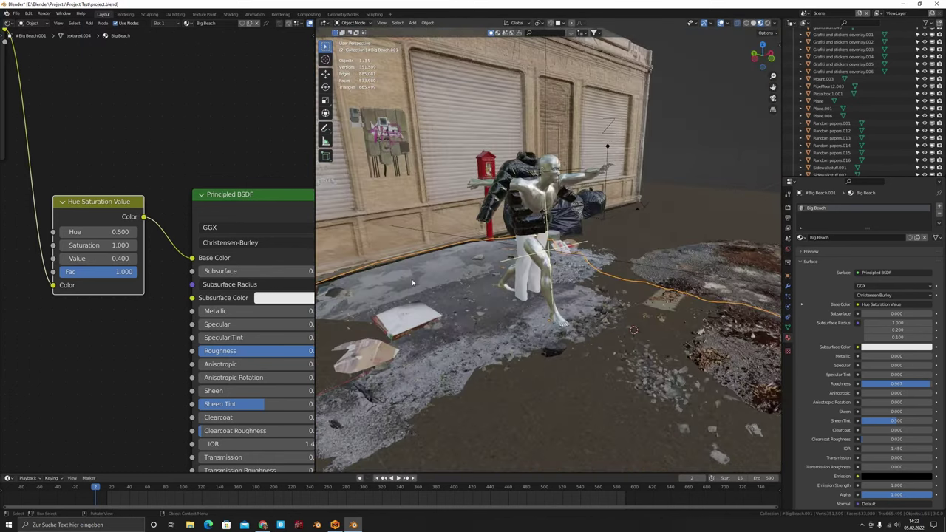
scroll(576, 225, down, 4)
click(408, 282)
click(415, 292)
click(425, 287)
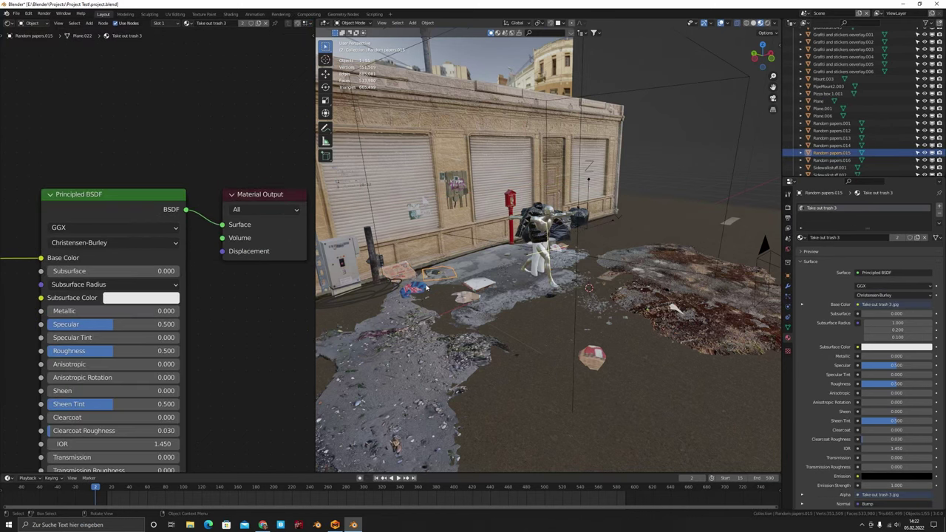
Isolate the litter pieces beside the building one after another, inspect them, and return to the full scene.
click(400, 267)
key(KP_Divide)
key(KP_Divide)
click(419, 274)
key(KP_Divide)
middle_drag(553, 322, 559, 354)
key(KP_Divide)
Move closer to the black trash bags beside the building and isolate one of them.
middle_drag(485, 311, 532, 332)
scroll(502, 303, up, 3)
middle_drag(487, 281, 551, 219)
click(636, 203)
key(KP_Divide)
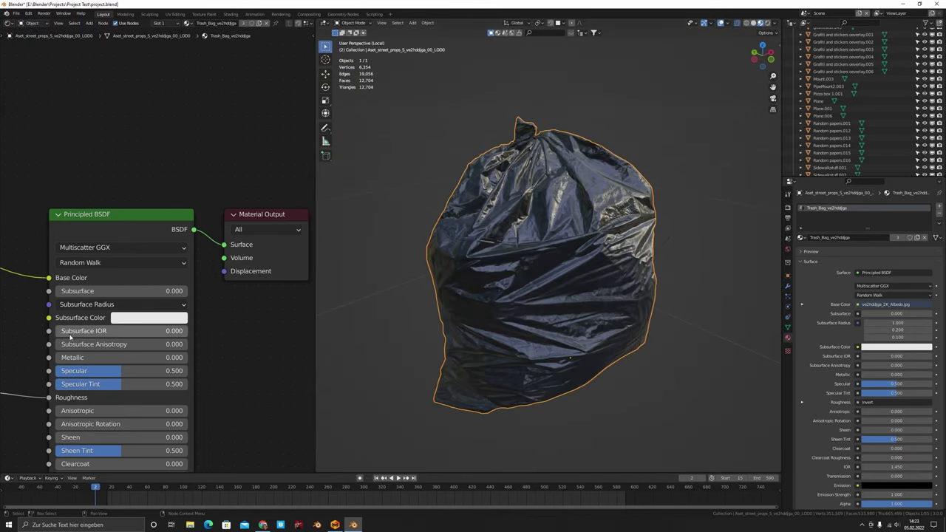
Examine the trash bag's Principled BSDF, Invert and Bump nodes and the bag's surface from another side.
scroll(89, 319, down, 4)
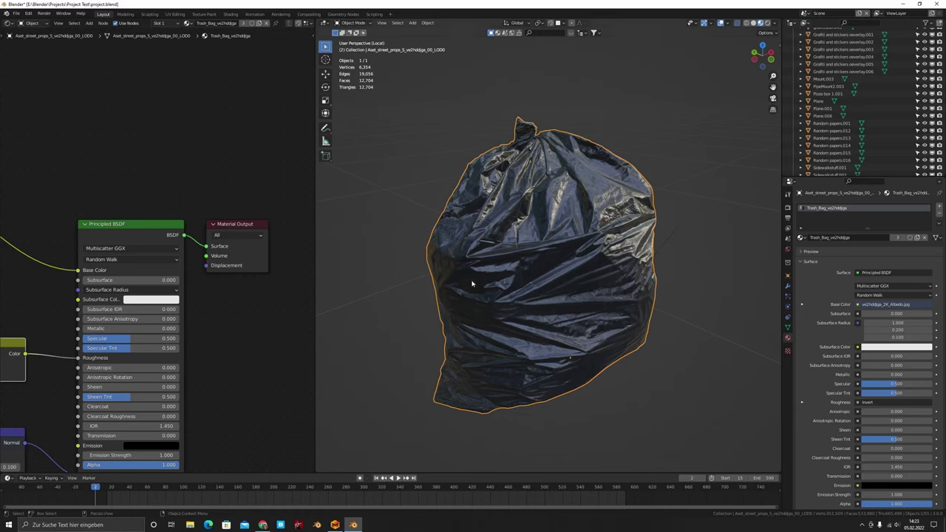
middle_drag(195, 342, 218, 220)
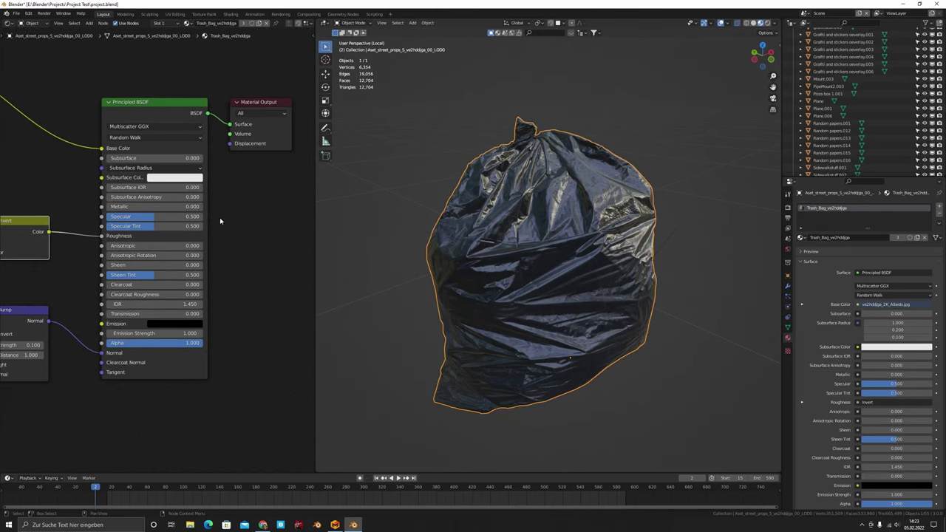
middle_drag(77, 196, 148, 243)
middle_drag(591, 266, 623, 264)
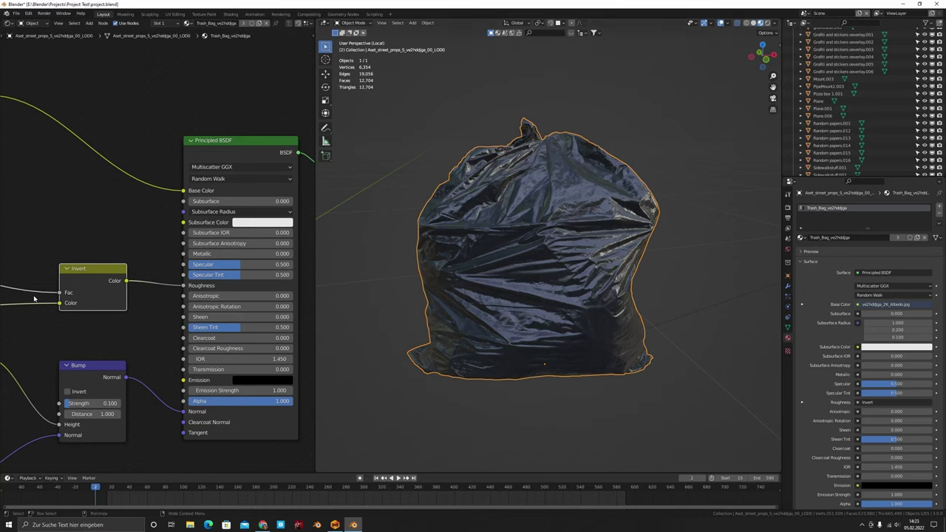
Move the trash bag's specular texture link from the Invert factor to Subsurface IOR, and the Invert output from Roughness to Specular.
drag(60, 294, 184, 233)
drag(184, 286, 185, 270)
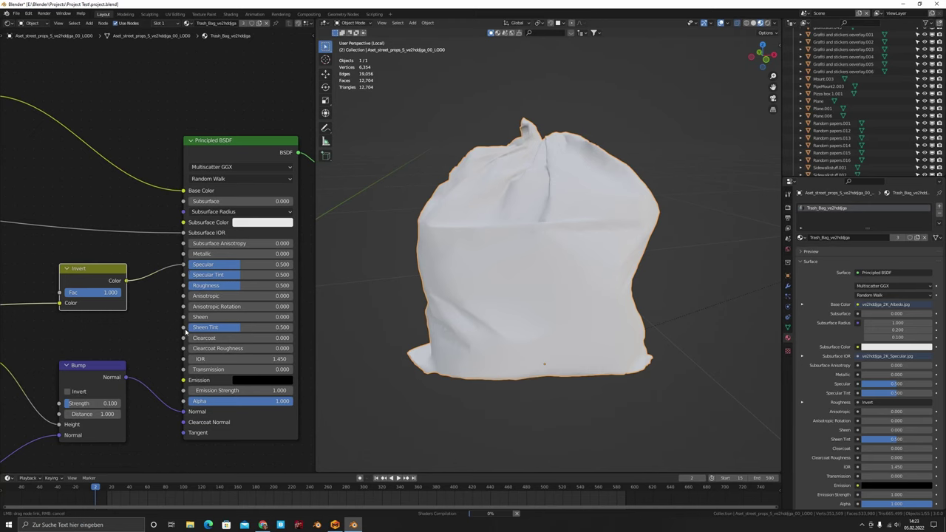
drag(187, 323, 183, 264)
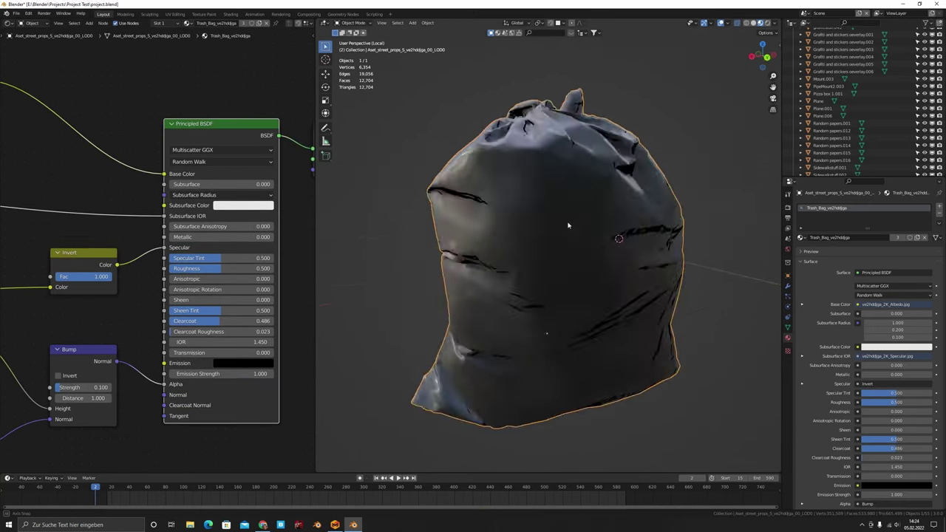
Move the Invert node's output link on the trash bag's Principled BSDF from Specular to Roughness.
middle_drag(565, 221, 527, 215)
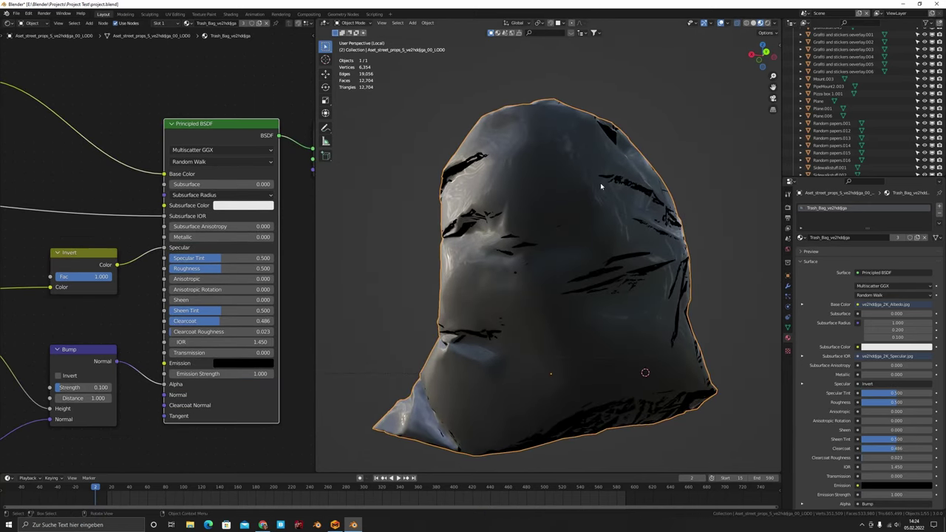
middle_drag(601, 186, 610, 243)
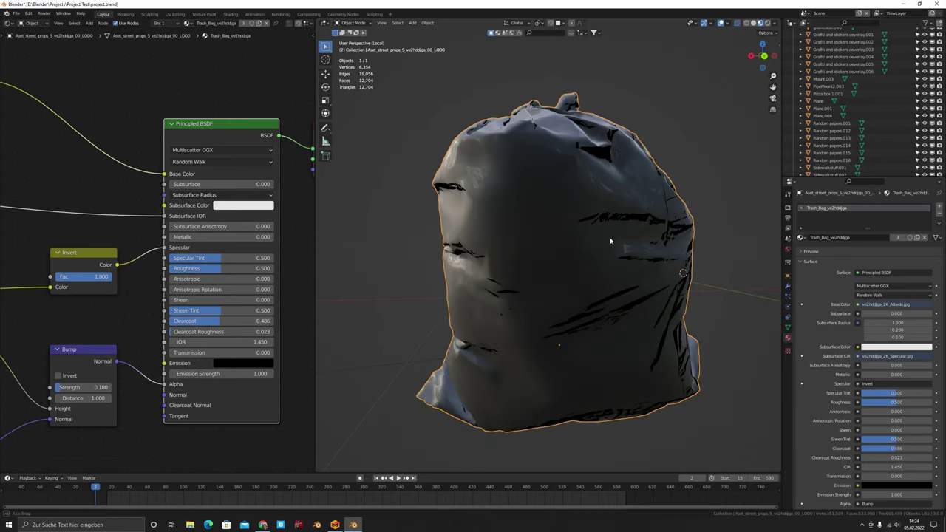
middle_drag(534, 243, 529, 256)
scroll(127, 260, down, 3)
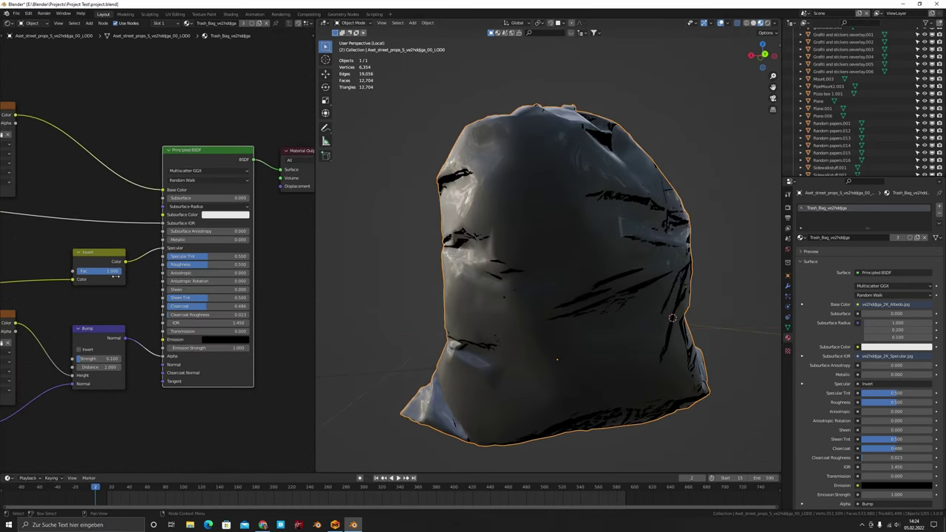
middle_drag(136, 268, 185, 265)
scroll(185, 265, up, 5)
drag(238, 248, 237, 267)
Move the trash bag's specular texture link from Subsurface IOR to Specular, and the Bump output from Alpha to Normal.
scroll(148, 277, down, 3)
middle_drag(15, 300, 46, 299)
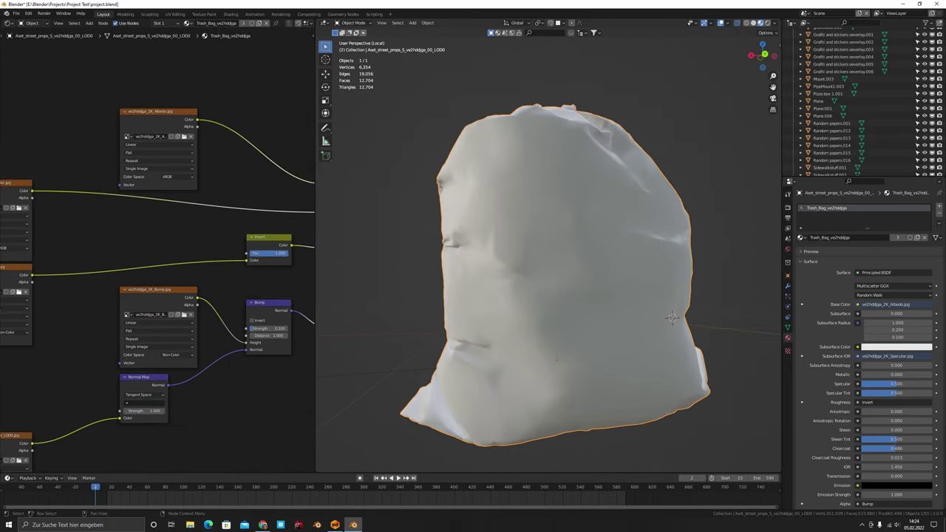
middle_drag(233, 268, 214, 272)
scroll(122, 290, up, 3)
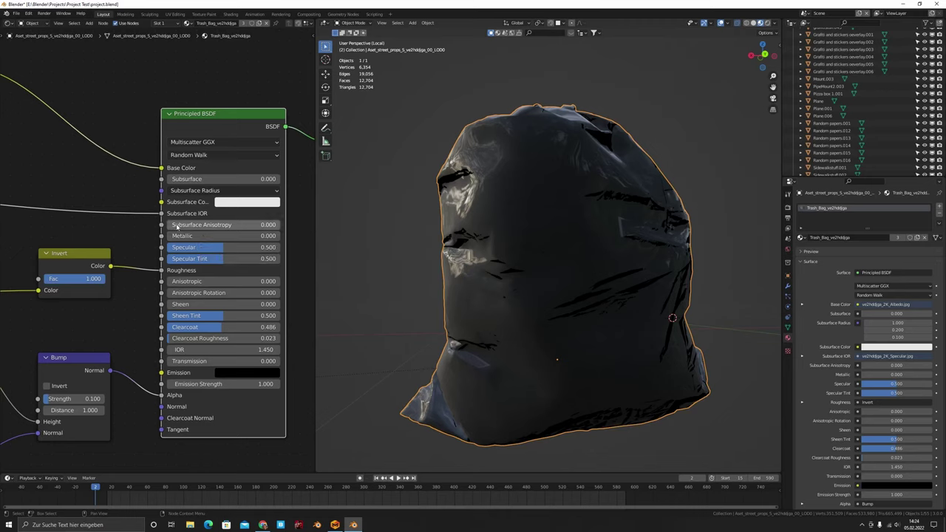
drag(161, 212, 161, 246)
scroll(138, 283, down, 5)
middle_drag(145, 282, 152, 256)
scroll(152, 255, up, 4)
drag(171, 351, 170, 362)
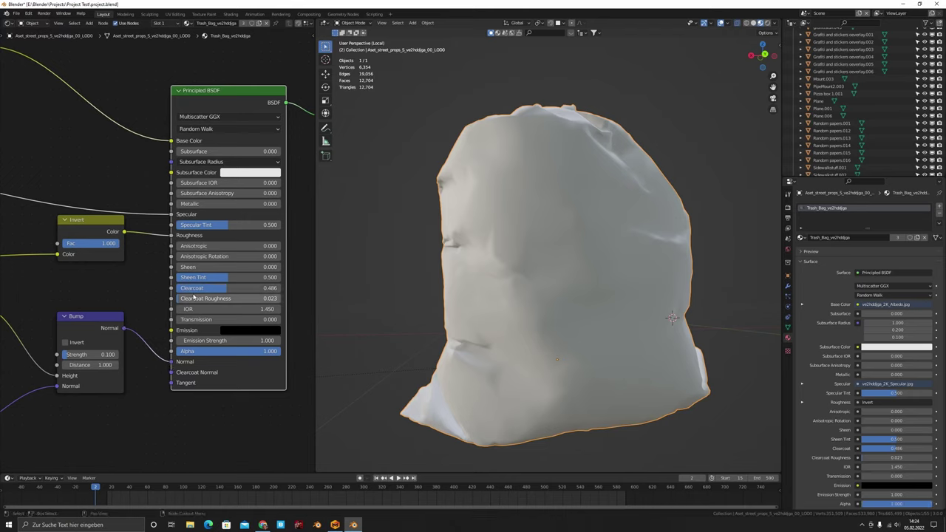
Set the trash bag's Clearcoat and Clearcoat Roughness to 0 and check its surface from several sides.
drag(219, 290, 176, 298)
middle_drag(336, 252, 525, 268)
scroll(525, 268, up, 4)
scroll(525, 268, down, 6)
middle_drag(612, 278, 595, 268)
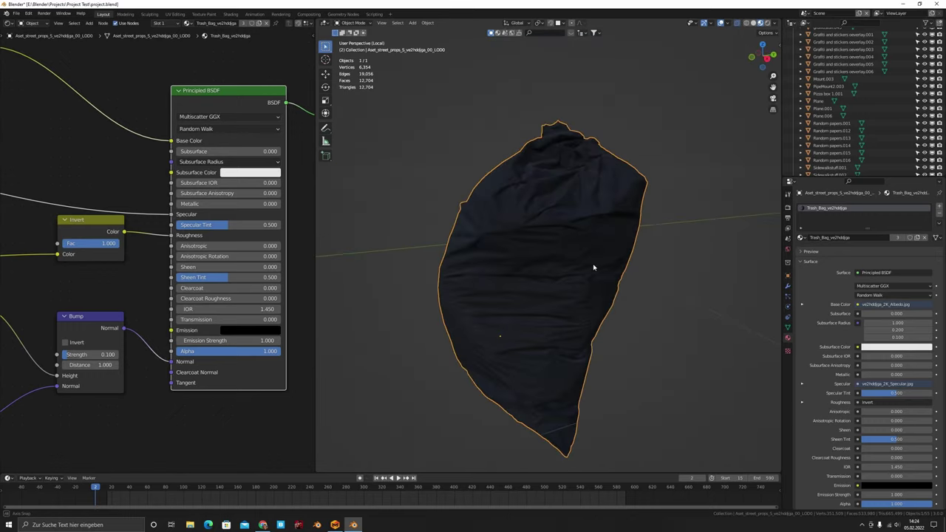
scroll(561, 256, up, 5)
scroll(484, 270, down, 5)
mouse_move(500, 280)
middle_down()
mouse_move(532, 270)
mouse_move(502, 280)
middle_up()
scroll(503, 280, up, 8)
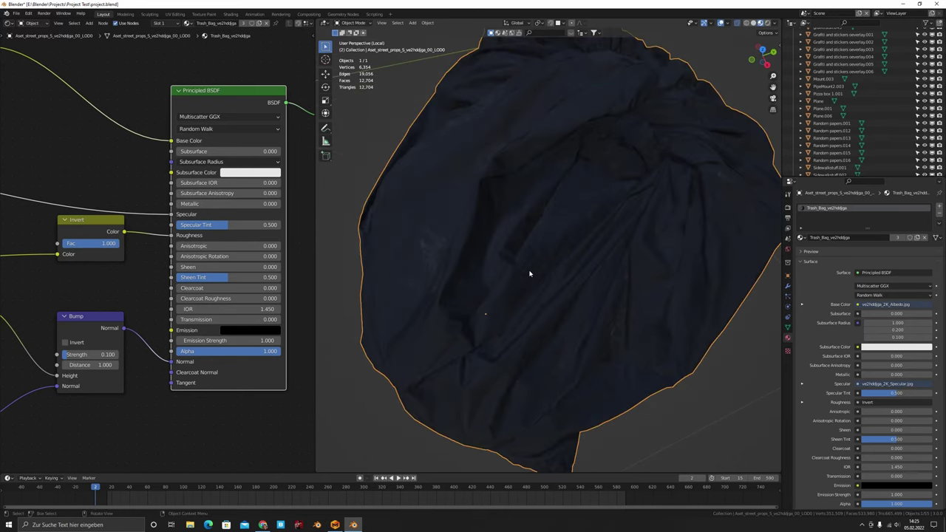
scroll(578, 244, down, 6)
scroll(561, 259, up, 6)
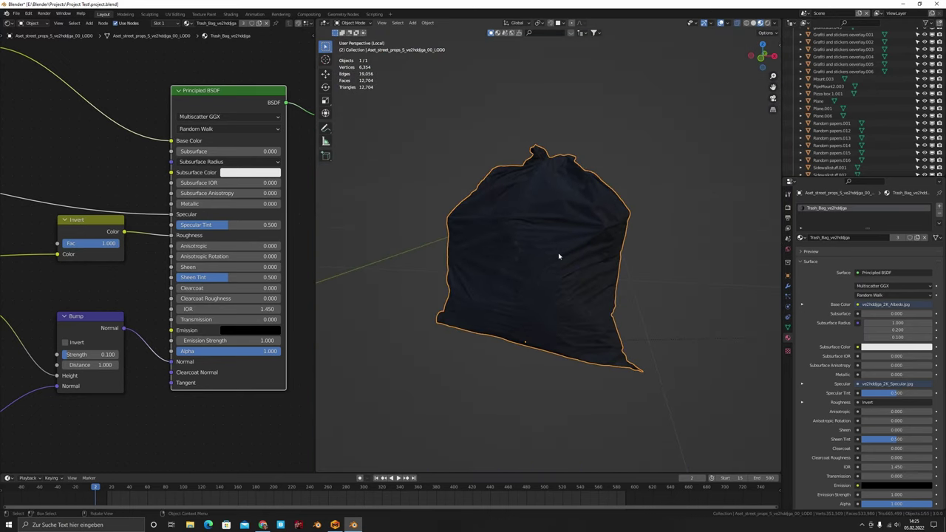
middle_drag(555, 257, 620, 202)
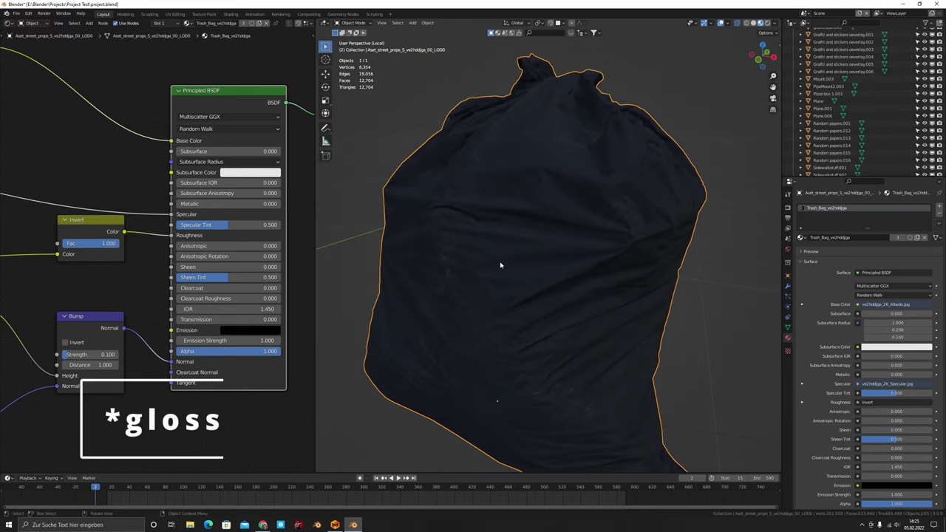
Move the specular texture link from the Principled BSDF's Specular input to the Invert node's Fac input and check the bag.
scroll(141, 244, down, 3)
middle_drag(154, 243, 235, 256)
drag(246, 240, 158, 261)
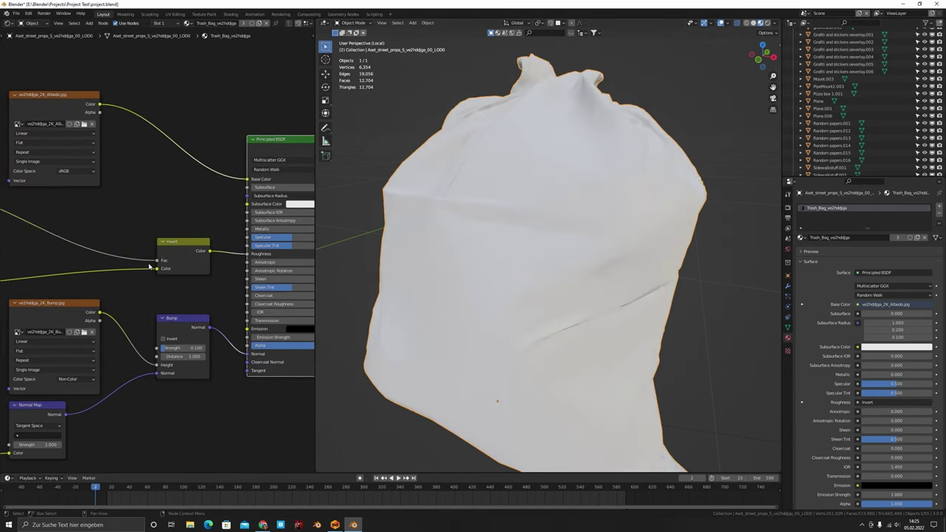
middle_drag(437, 270, 475, 281)
scroll(207, 277, down, 4)
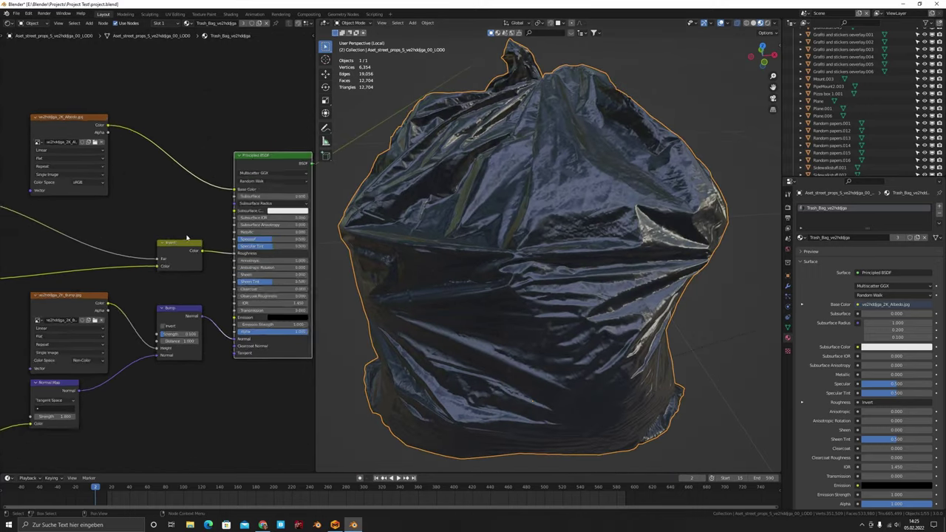
scroll(163, 265, up, 3)
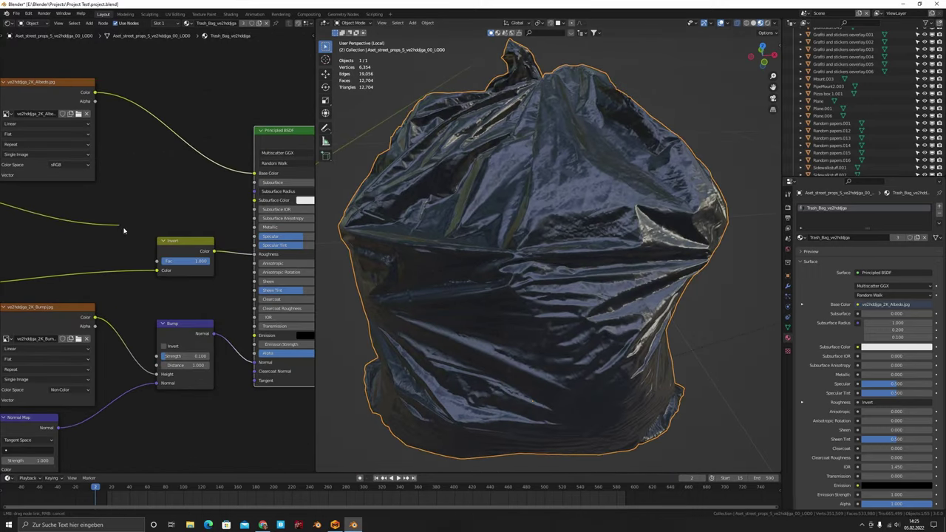
scroll(168, 267, down, 2)
middle_drag(114, 255, 0, 233)
scroll(129, 276, up, 6)
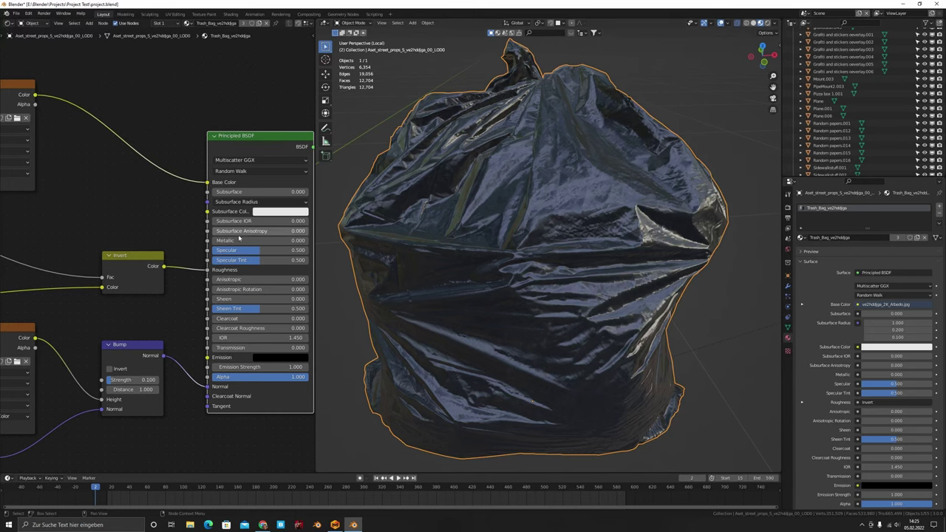
Leave the trash bag's local view, isolate the electrical box beside the building, and return to the full scene.
key(KP_Divide)
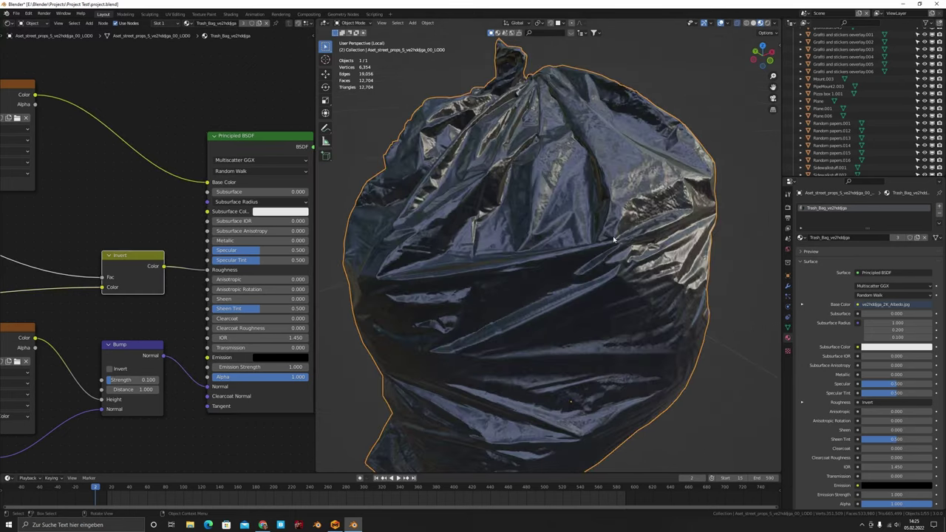
middle_drag(640, 231, 392, 242)
click(393, 241)
key(KP_Divide)
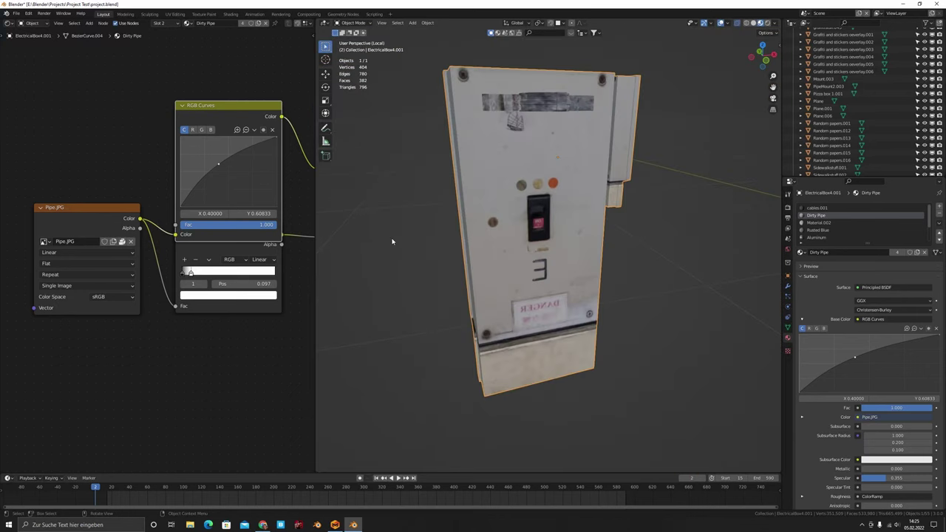
key(KP_Divide)
Select the wooden pole, isolate the cable coil on the ground to inspect it, and return to the full scene.
click(408, 226)
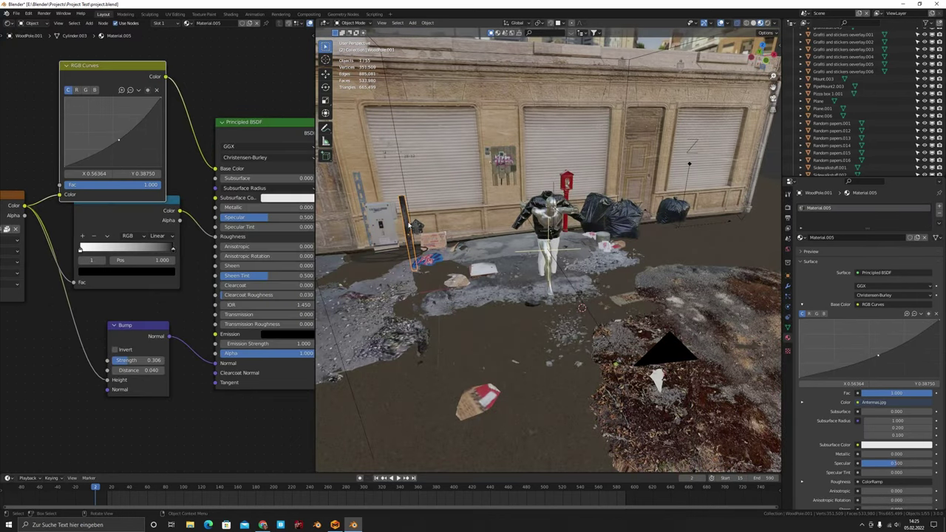
click(386, 265)
key(KP_Divide)
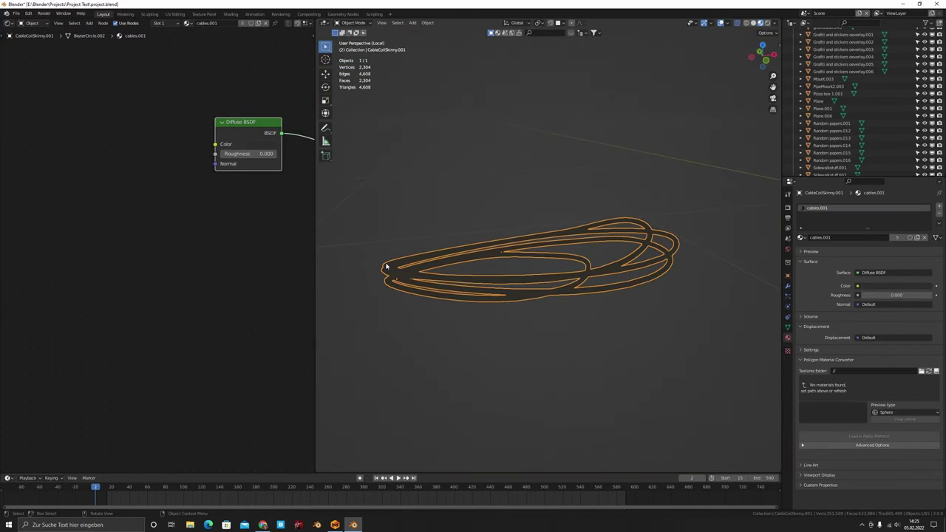
key(KP_Divide)
mouse_move(628, 222)
middle_down()
mouse_move(567, 228)
mouse_move(551, 243)
mouse_move(566, 246)
mouse_move(618, 221)
middle_up()
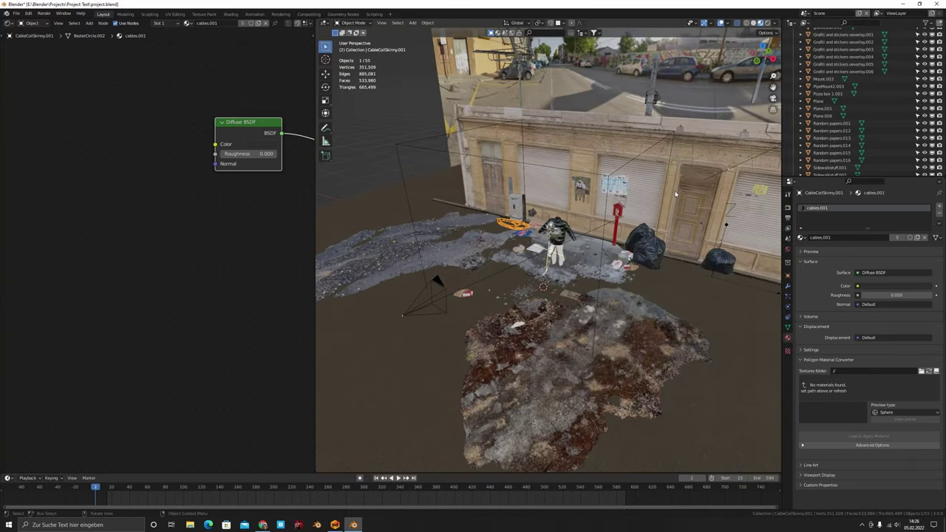
Isolate the graffiti and stickers overlay on the building's middle shutter to inspect it, and return to the full scene.
click(583, 190)
key(KP_Divide)
key(KP_Divide)
click(540, 201)
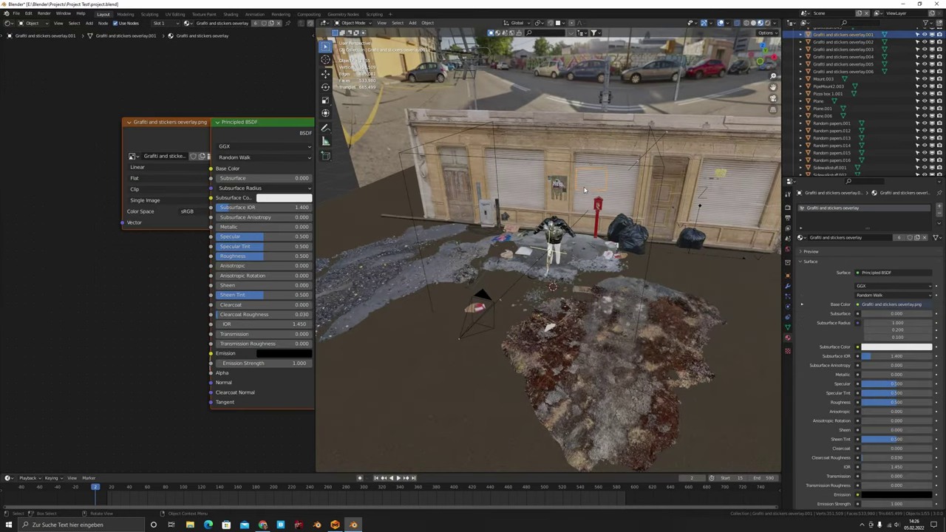
key(KP_Divide)
key(KP_Divide)
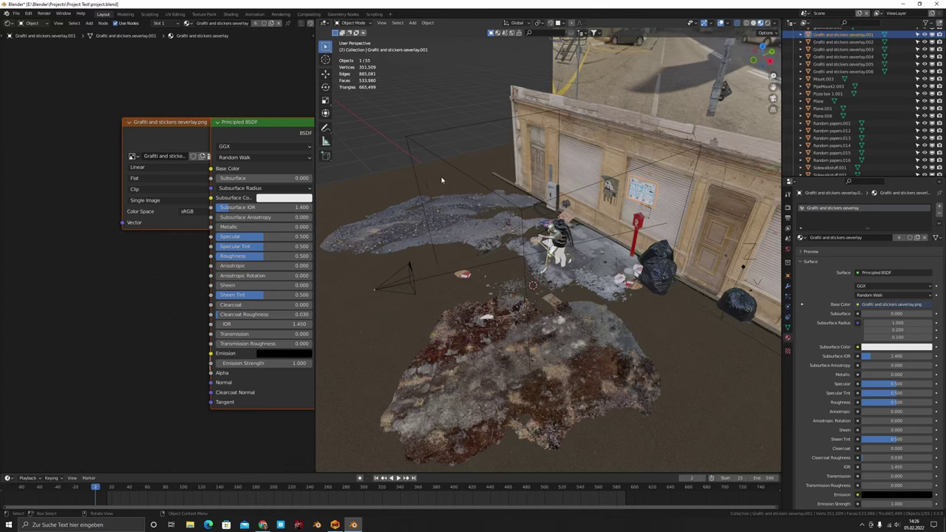
Examine the graffiti and sticker overlays along the building front, including the one on the far shutter.
middle_drag(620, 194, 567, 393)
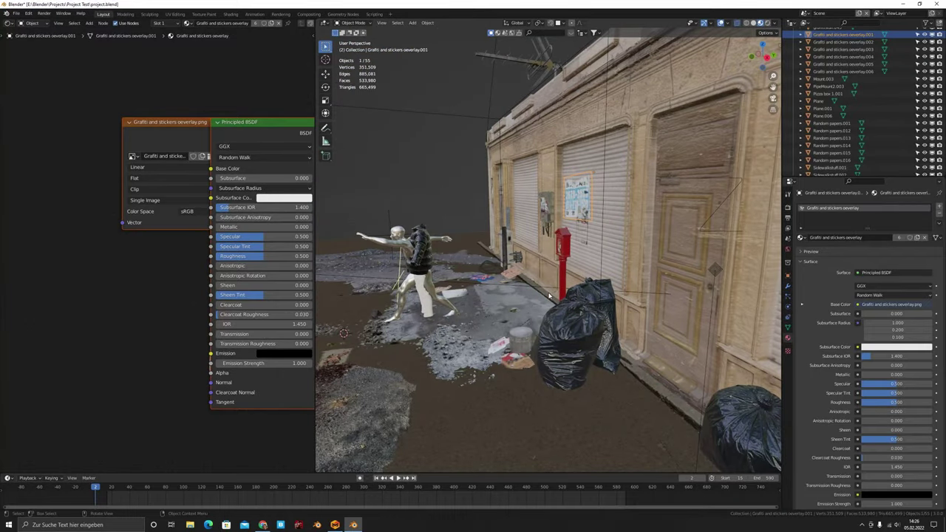
middle_drag(593, 245, 699, 316)
click(629, 253)
scroll(620, 262, up, 3)
middle_drag(613, 266, 571, 317)
middle_drag(563, 400, 621, 388)
scroll(621, 388, down, 5)
click(731, 223)
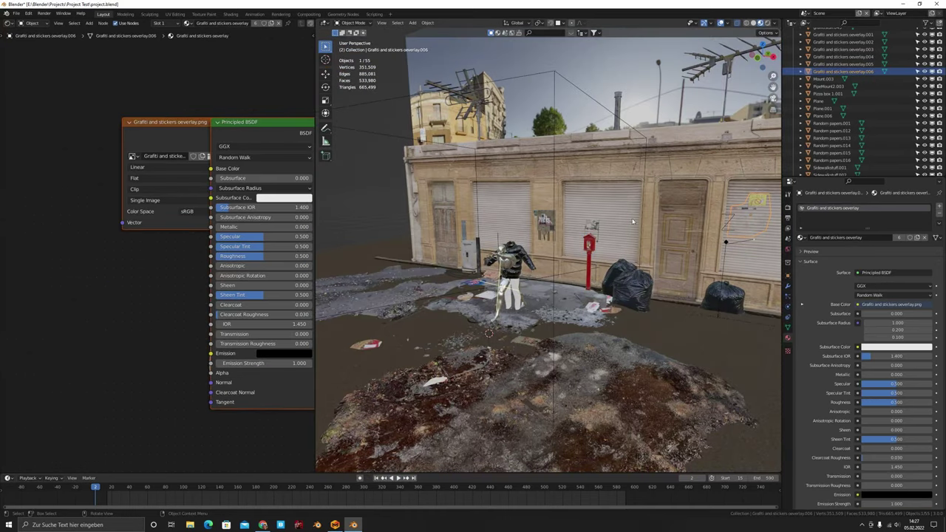
Select the building facade and inspect its mesh in Edit Mode from several angles, ending in Object Mode.
click(570, 167)
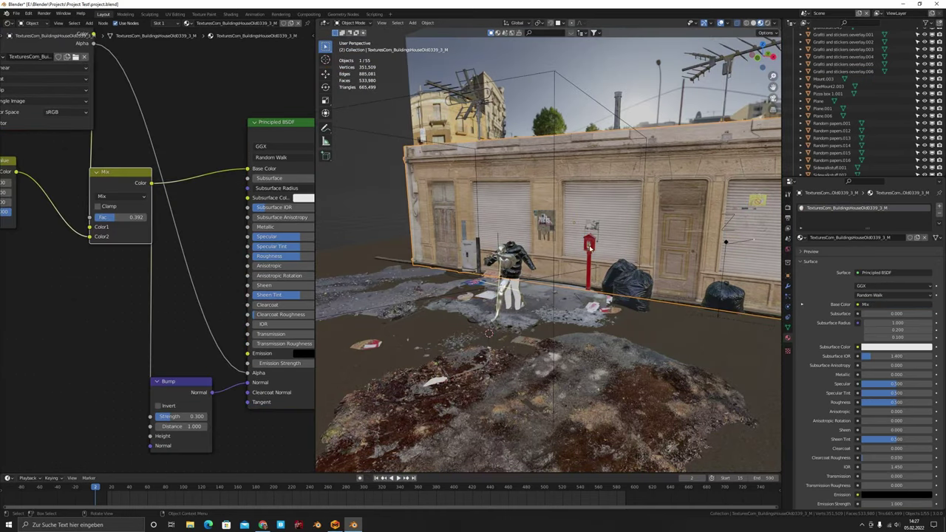
middle_drag(589, 248, 454, 201)
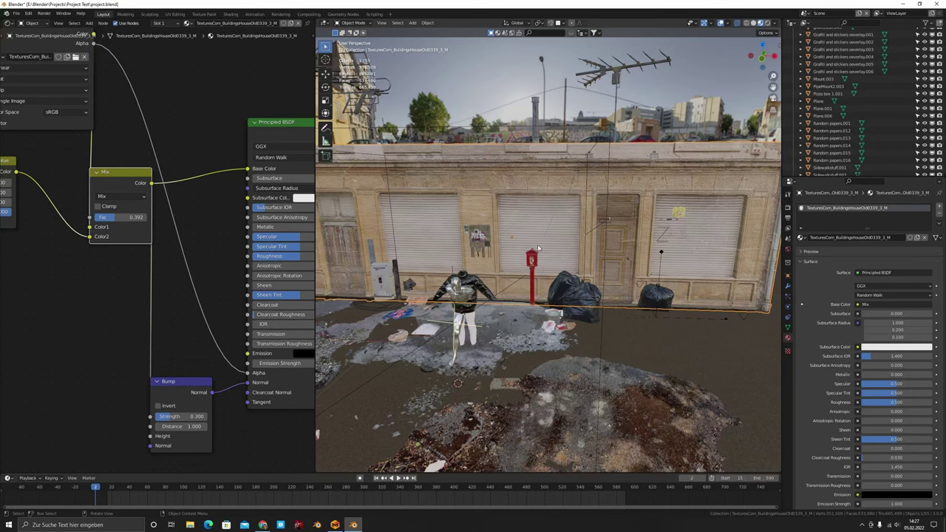
key(Tab)
middle_drag(538, 248, 486, 220)
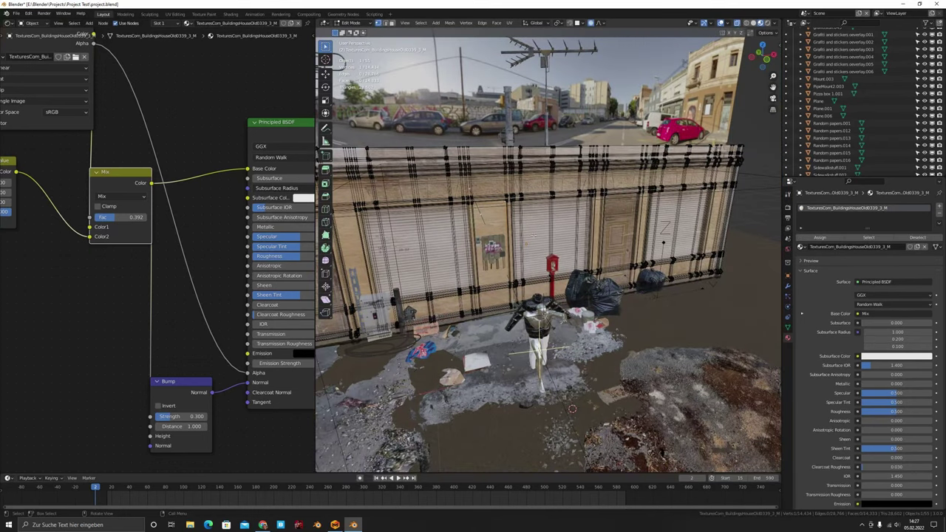
key(Tab)
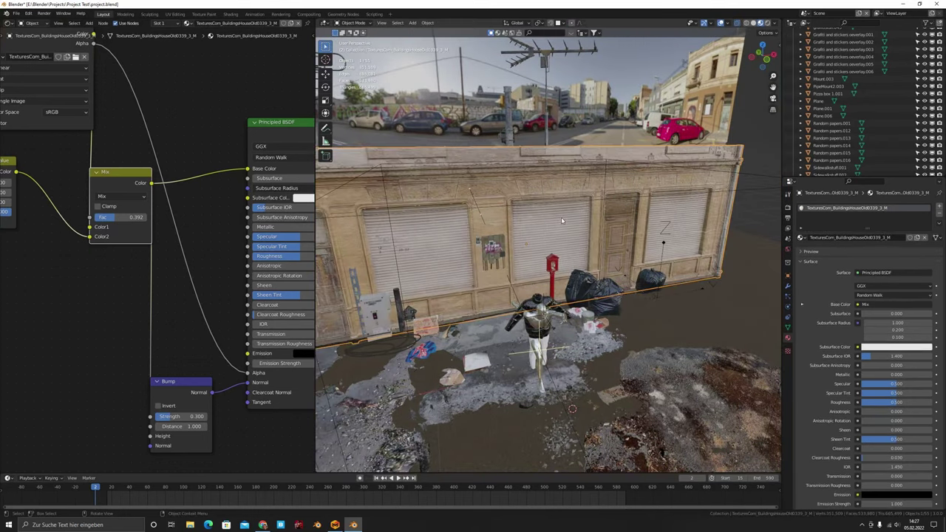
middle_drag(561, 216, 547, 234)
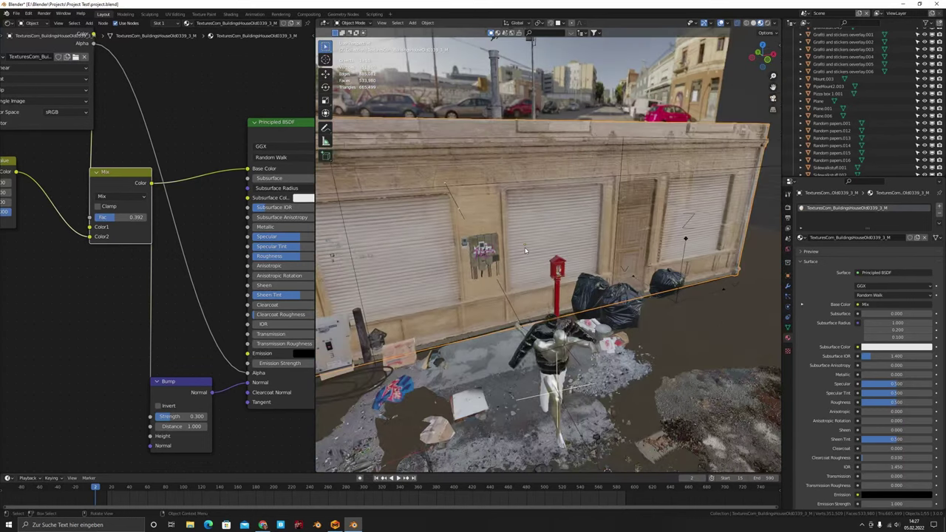
key(Tab)
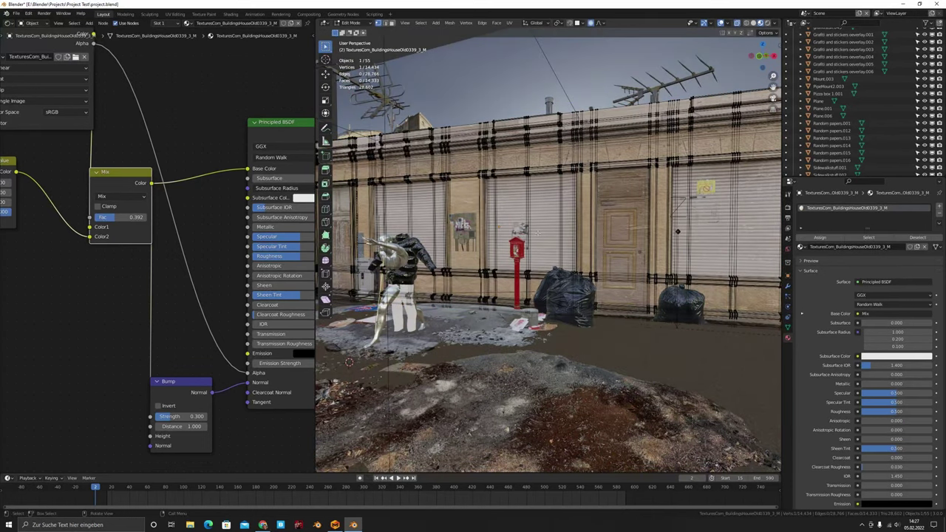
key(Tab)
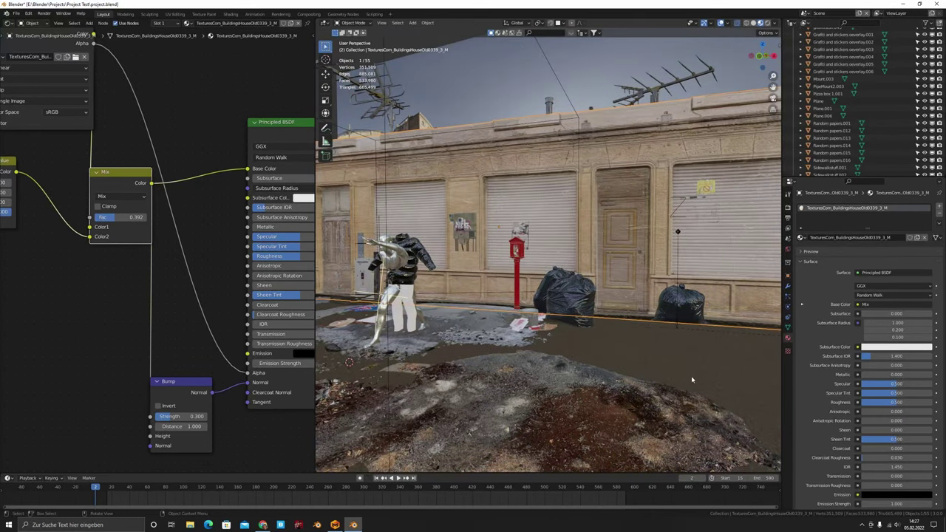
Select the ground plane and examine its damaged asphalt material up close and across the whole street.
middle_drag(557, 230, 553, 276)
click(681, 411)
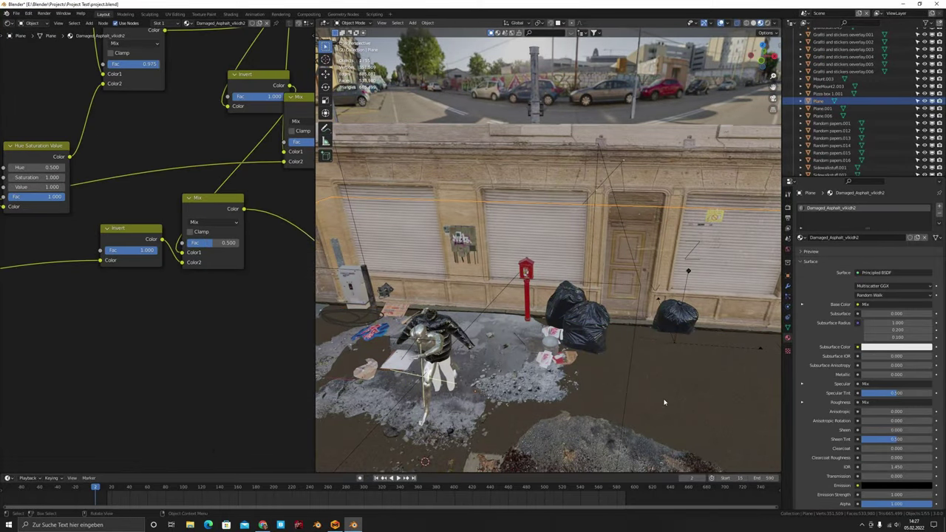
middle_drag(535, 395, 555, 288)
middle_drag(579, 354, 569, 342)
scroll(569, 342, down, 4)
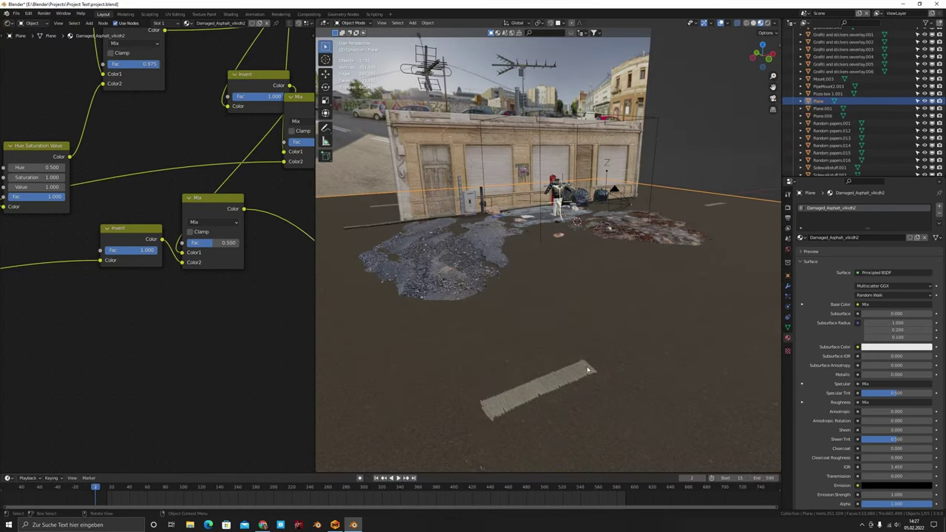
scroll(557, 287, up, 5)
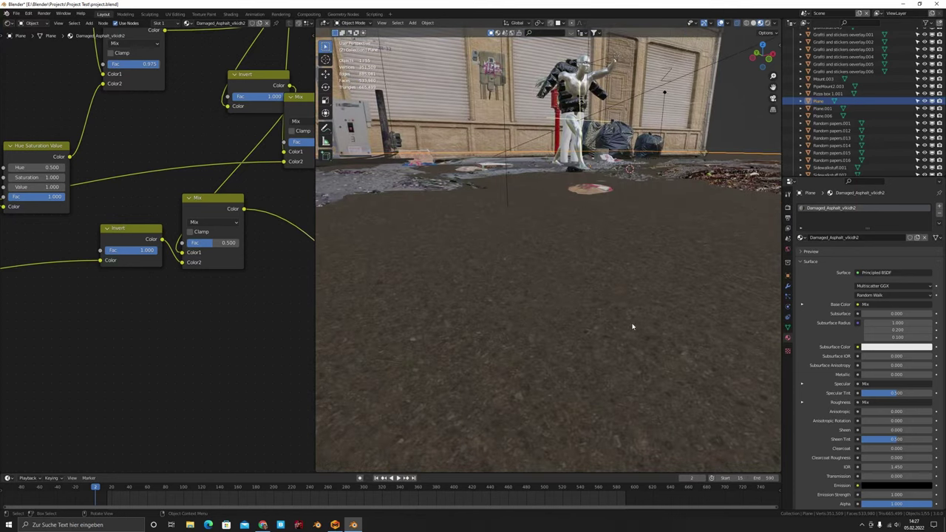
scroll(591, 323, down, 5)
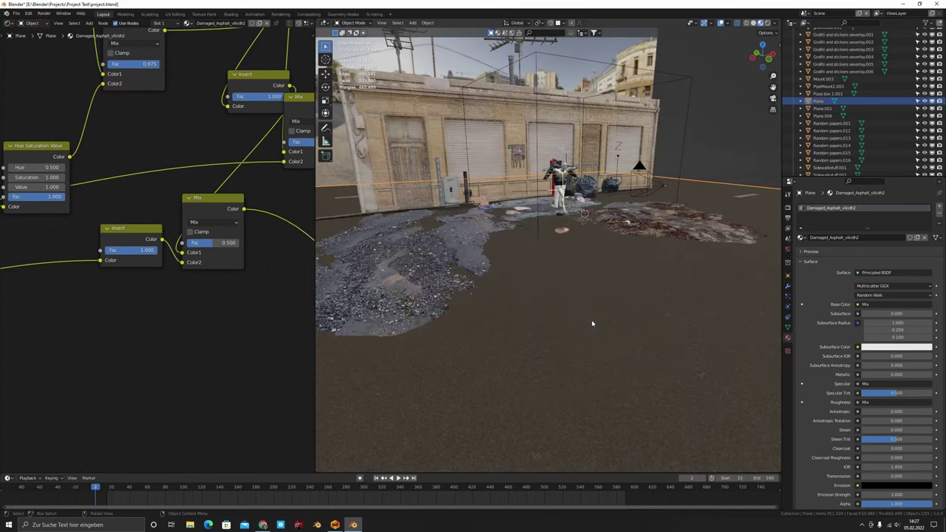
middle_drag(645, 290, 566, 325)
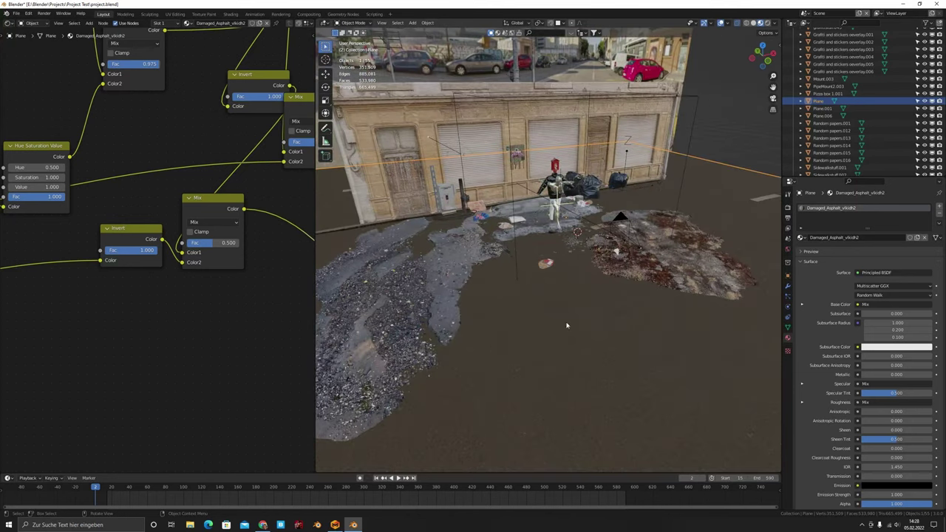
Examine the asphalt ground in front of the figure and look over the whole node tree of its material.
scroll(549, 333, up, 4)
scroll(547, 326, up, 2)
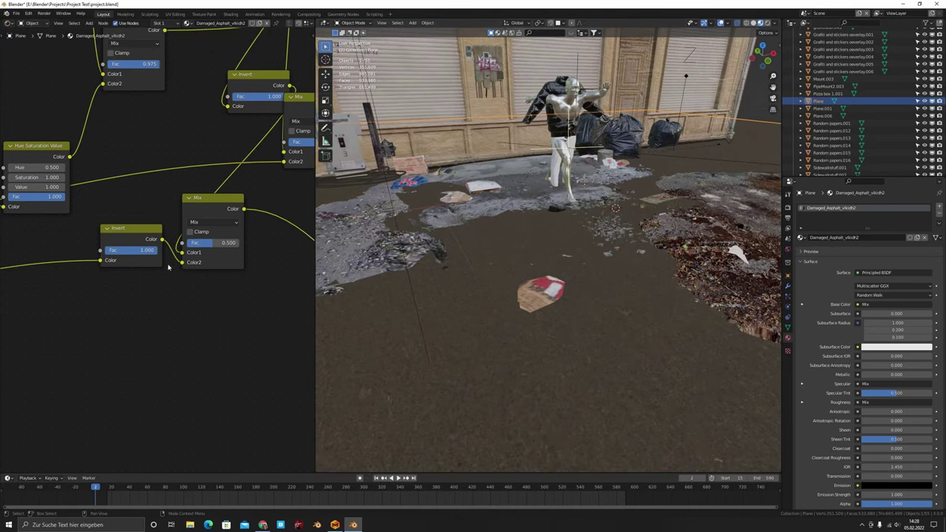
scroll(170, 268, down, 6)
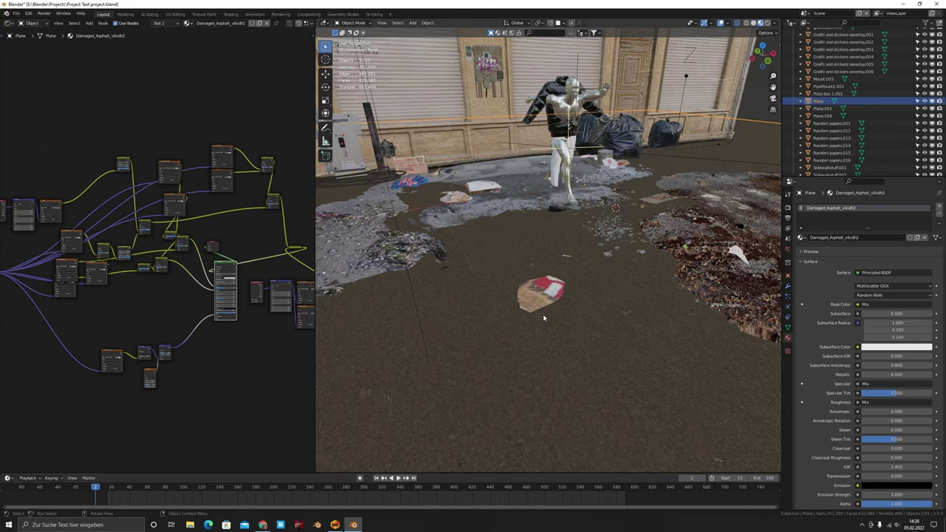
scroll(512, 336, up, 5)
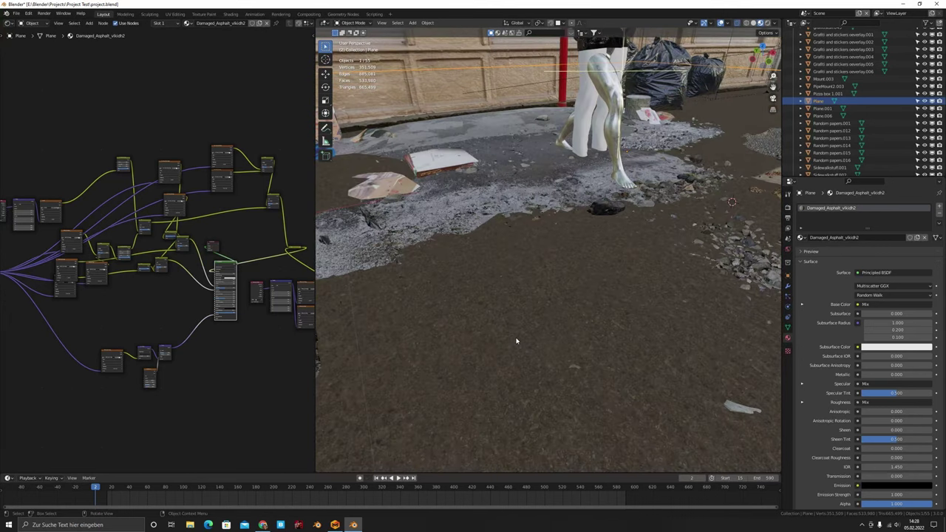
scroll(122, 164, up, 2)
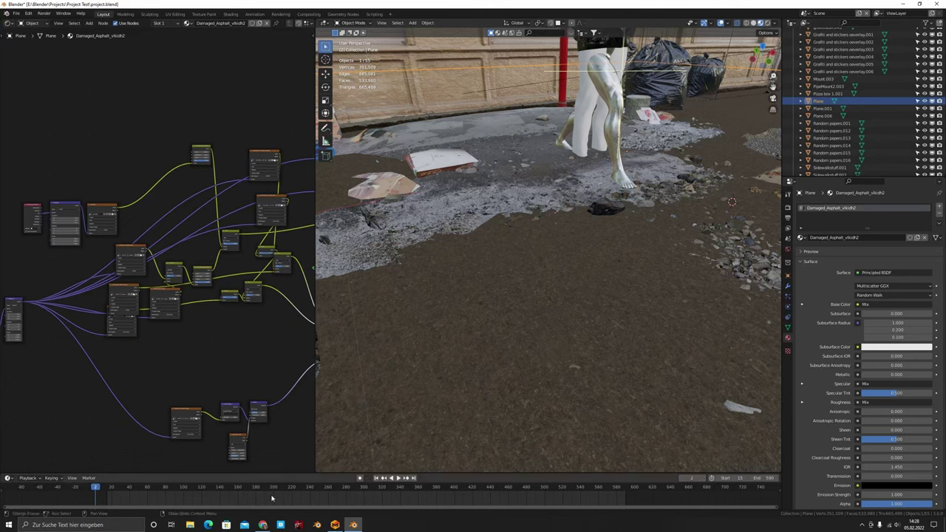
scroll(156, 235, up, 2)
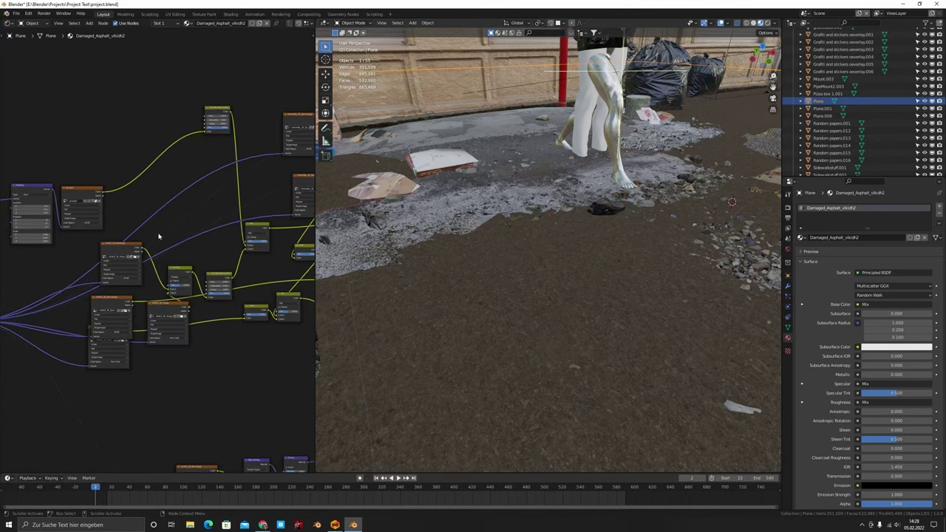
Preview the grunge2 texture alone on the ground plane and inspect it across the street.
scroll(33, 209, up, 5)
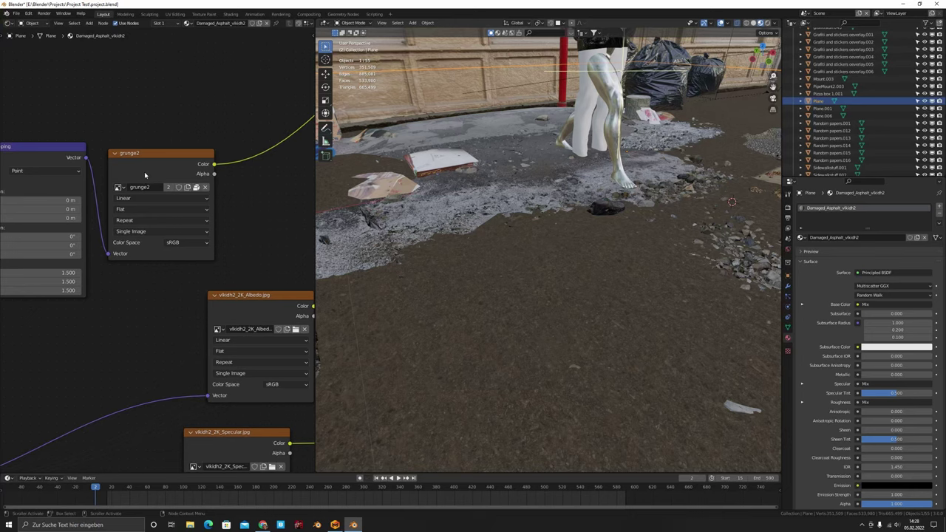
ctrl+shift+click(144, 174)
scroll(517, 270, down, 7)
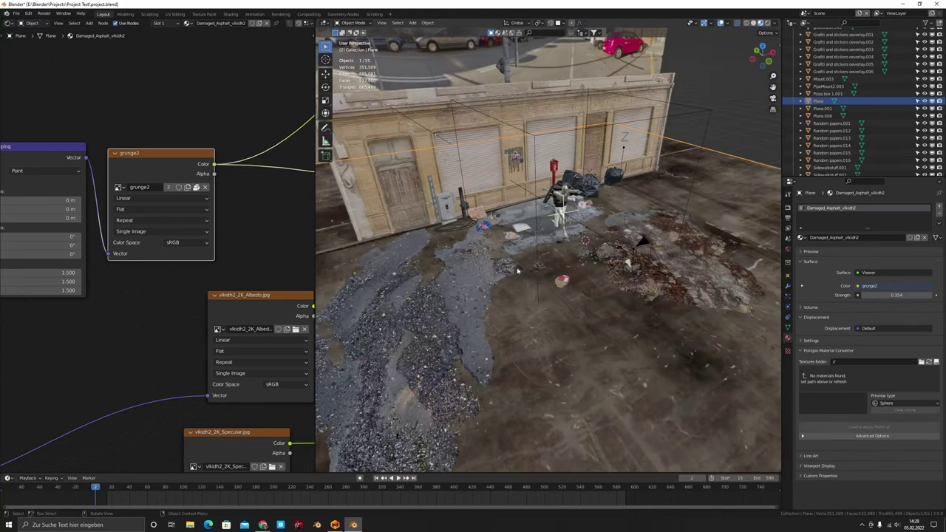
middle_drag(517, 270, 550, 294)
scroll(551, 294, down, 5)
middle_drag(506, 316, 575, 248)
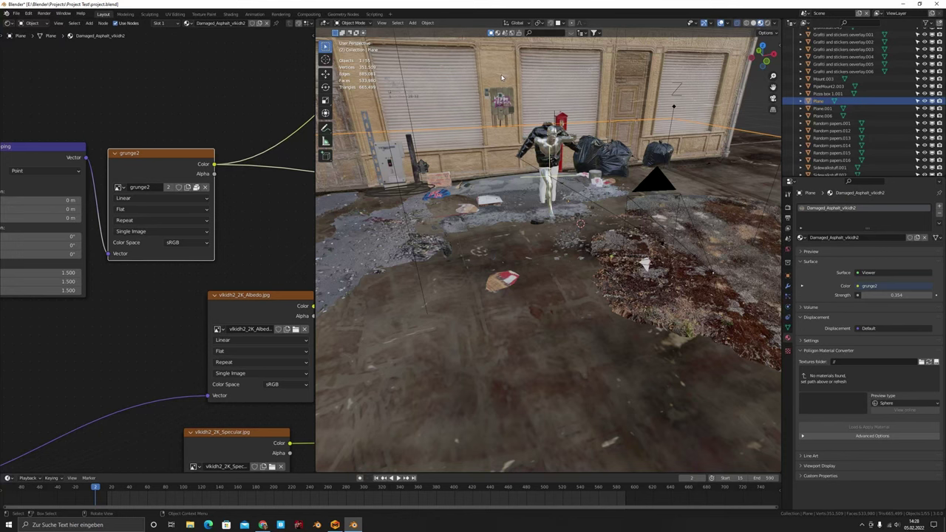
Select the building facade and examine its material nodes from the image texture to the Principled BSDF.
click(502, 78)
scroll(429, 206, down, 3)
scroll(153, 259, down, 8)
middle_drag(233, 341, 139, 263)
key(KP_Decimal)
scroll(148, 247, down, 2)
middle_drag(172, 256, 3, 278)
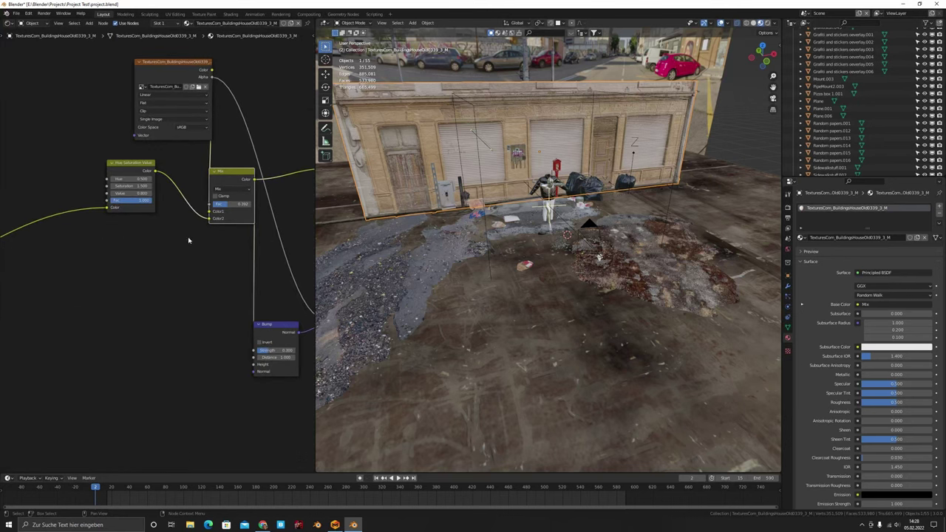
middle_drag(182, 168, 102, 159)
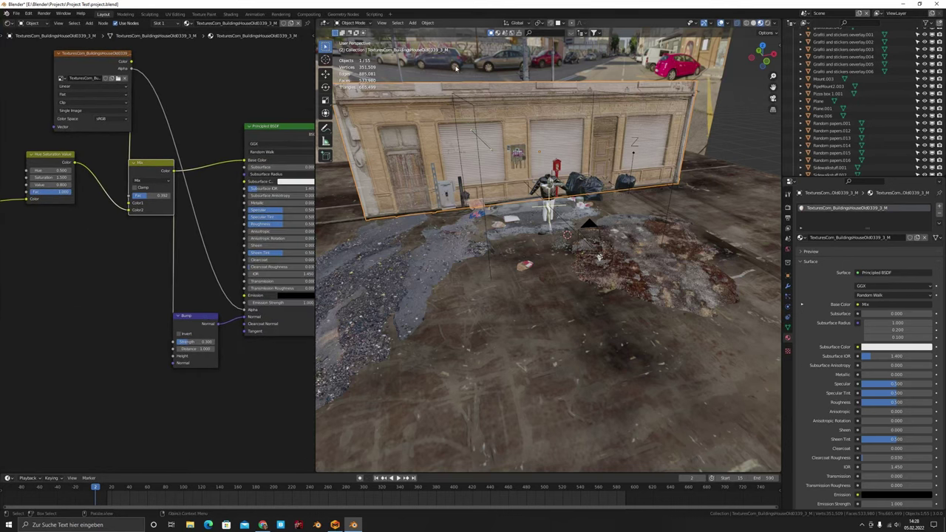
Reselect the ground plane and examine the Mix, Invert and Hue Saturation Value nodes of its asphalt material.
scroll(155, 223, down, 3)
middle_drag(195, 232, 186, 204)
scroll(186, 205, up, 5)
mouse_move(185, 320)
mouse_down()
mouse_move(209, 319)
mouse_move(180, 320)
mouse_up()
scroll(444, 170, up, 4)
middle_drag(421, 140, 525, 183)
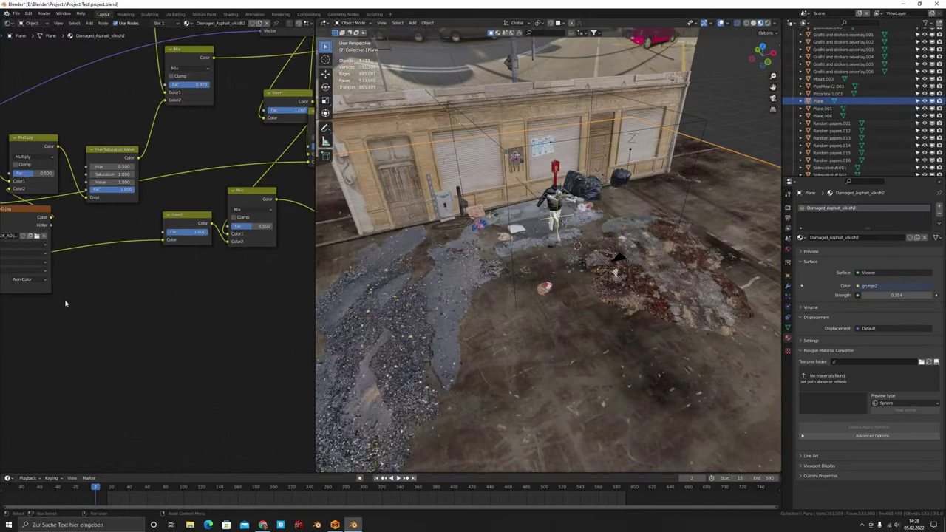
middle_drag(67, 301, 23, 492)
middle_drag(156, 325, 190, 262)
scroll(211, 209, down, 3)
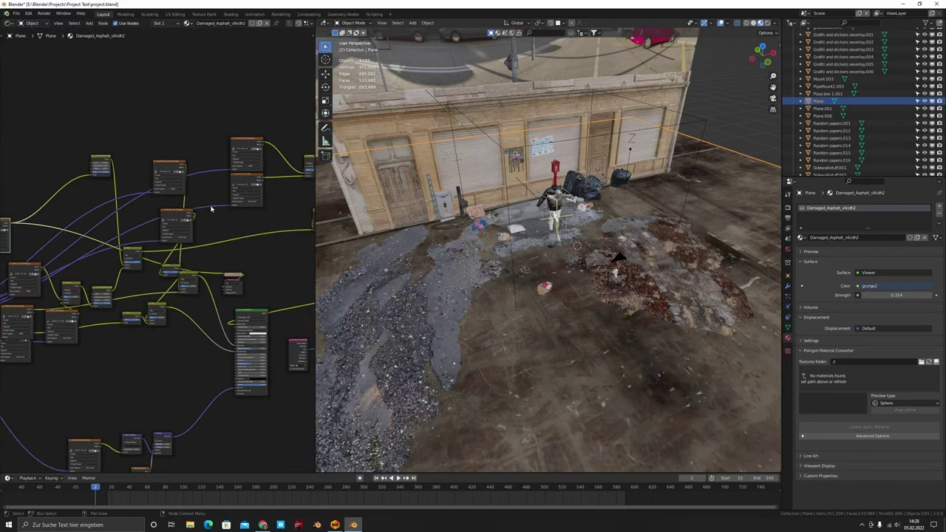
Preview the upper albedo image texture that feeds the Multiply node on the ground and inspect it up close.
scroll(169, 162, up, 2)
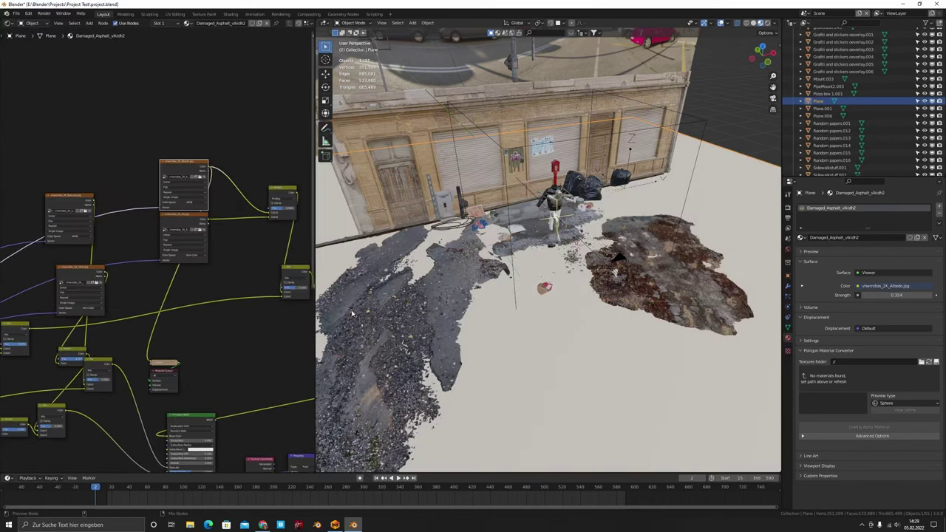
scroll(513, 391, up, 3)
scroll(515, 384, down, 2)
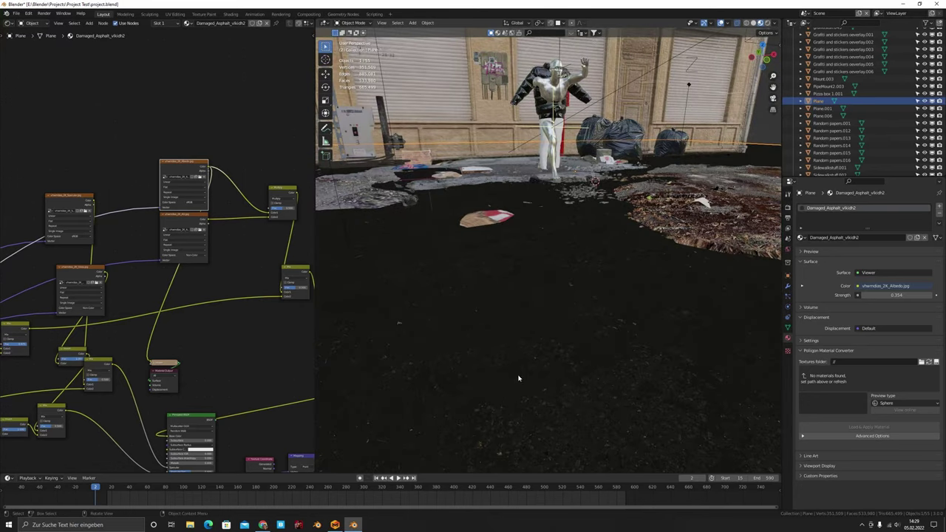
middle_drag(219, 334, 128, 227)
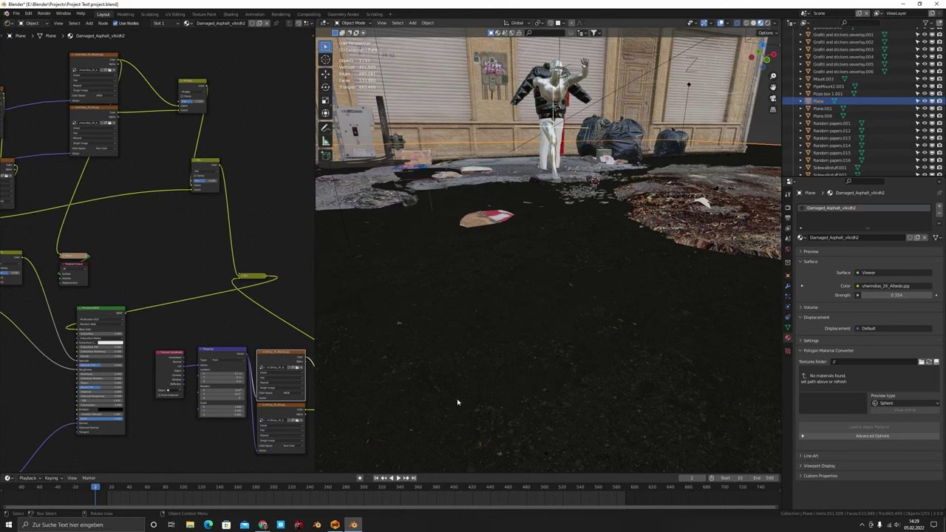
Preview the albedo image texture beside the Principled BSDF's separate Mapping node on the ground plane.
scroll(534, 420, down, 5)
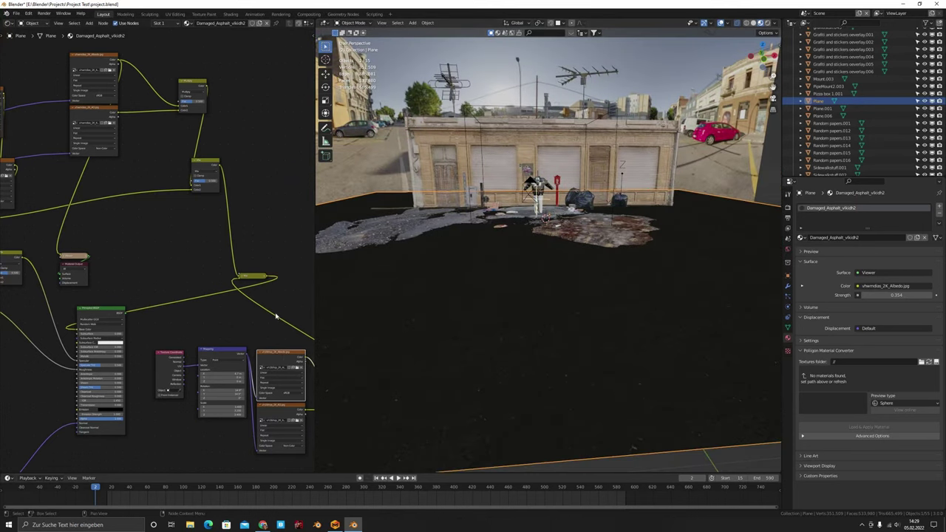
scroll(500, 319, up, 4)
scroll(501, 320, down, 3)
scroll(490, 354, up, 1)
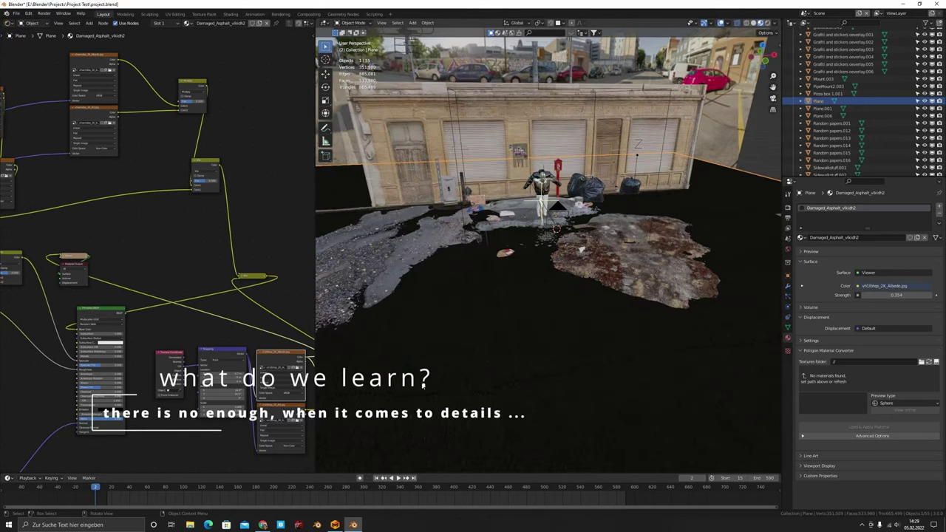
Locate the asphalt's normal image texture in the node tree and preview it on the ground plane.
scroll(199, 345, down, 2)
middle_drag(199, 345, 111, 330)
middle_drag(81, 372, 133, 330)
scroll(133, 329, up, 2)
middle_drag(74, 289, 211, 272)
middle_drag(64, 365, 146, 312)
scroll(91, 369, up, 4)
middle_drag(96, 357, 162, 234)
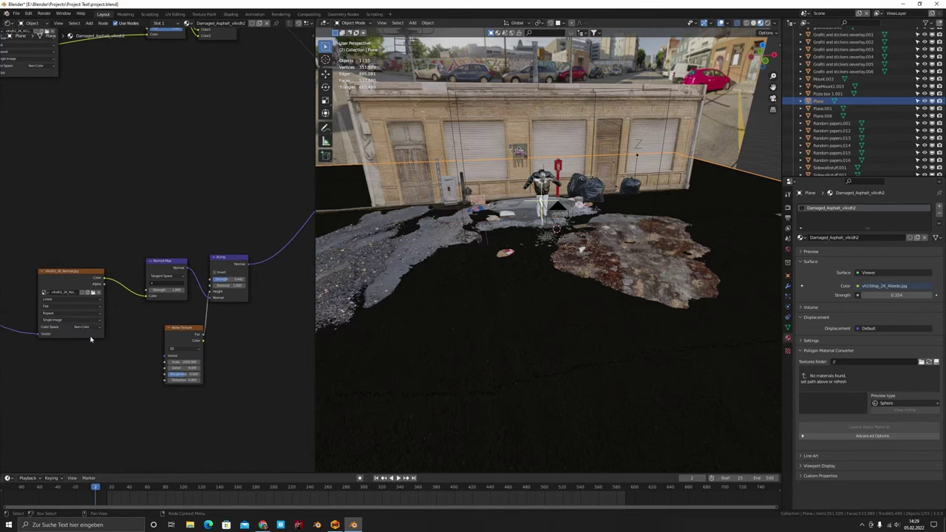
middle_drag(91, 337, 172, 346)
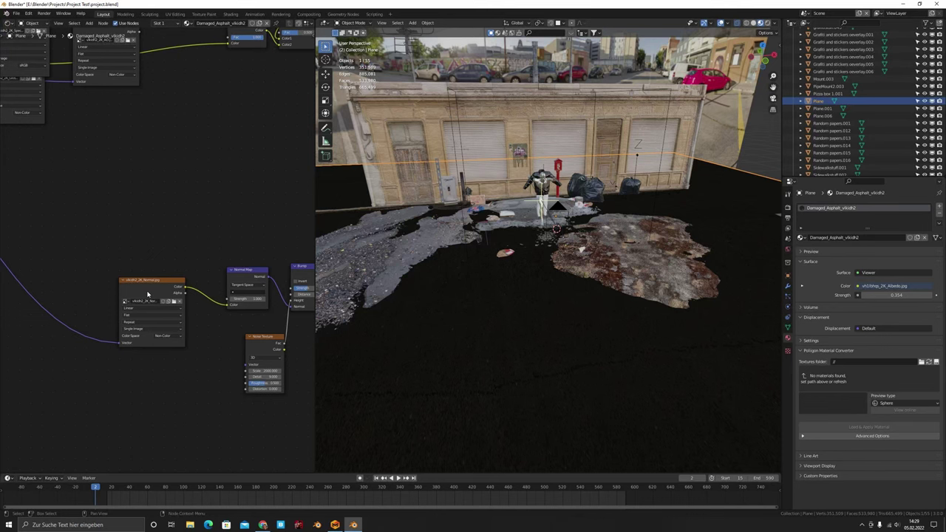
ctrl+shift+click(148, 294)
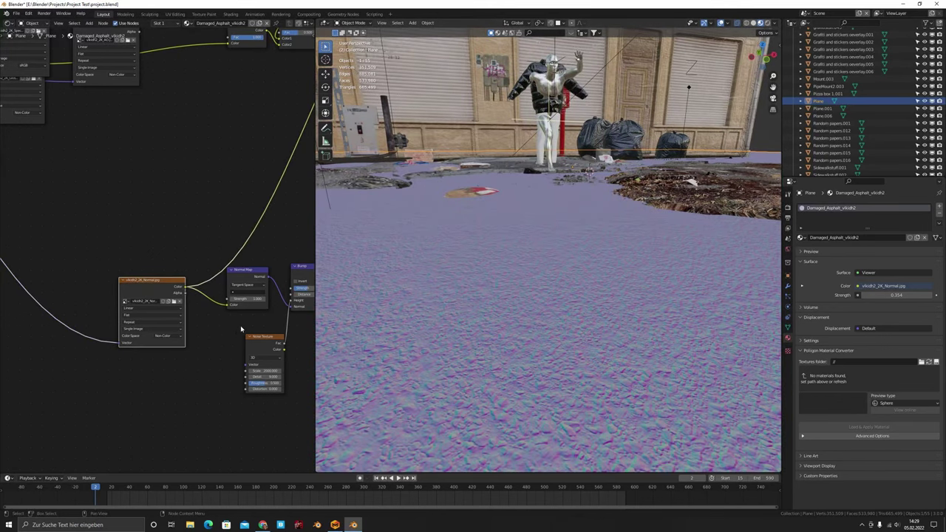
Preview the Bump node that combines the normal map and noise texture, and inspect the ground with it.
scroll(240, 325, down, 1)
middle_drag(240, 325, 175, 318)
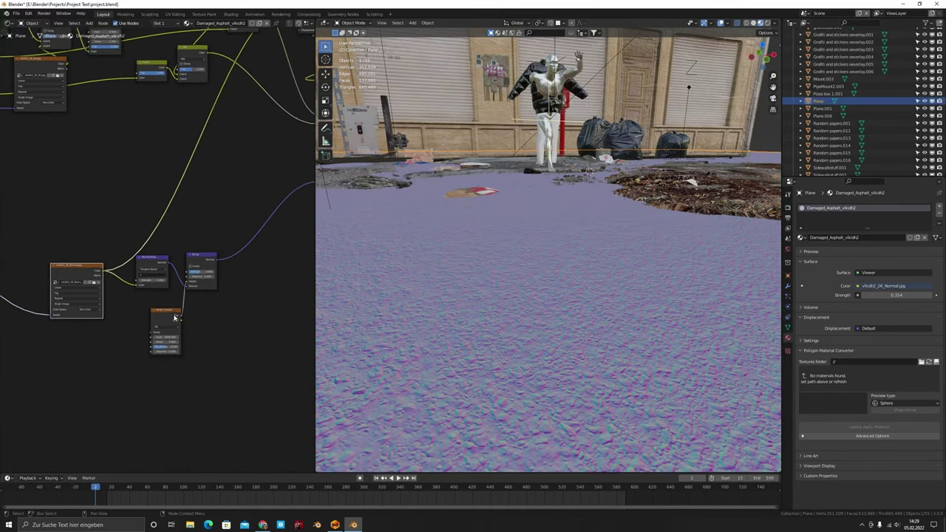
scroll(175, 317, up, 2)
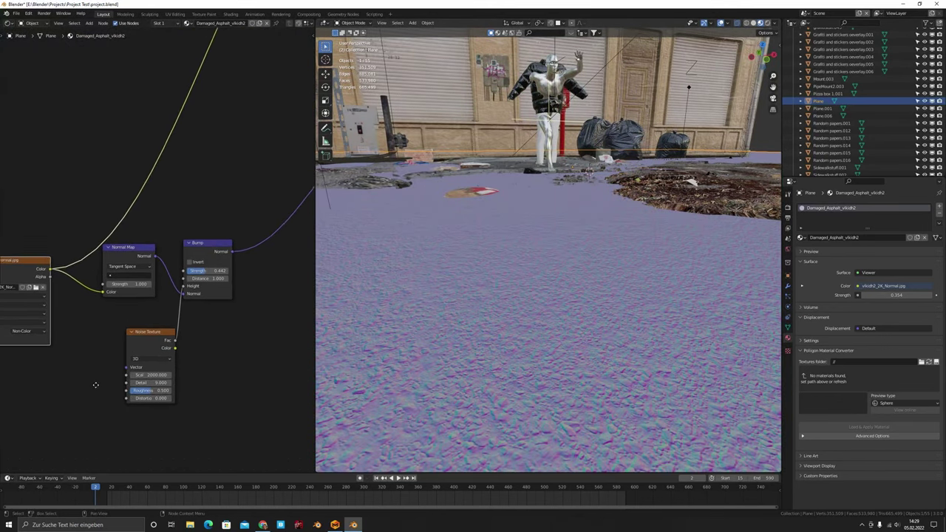
ctrl+shift+click(202, 249)
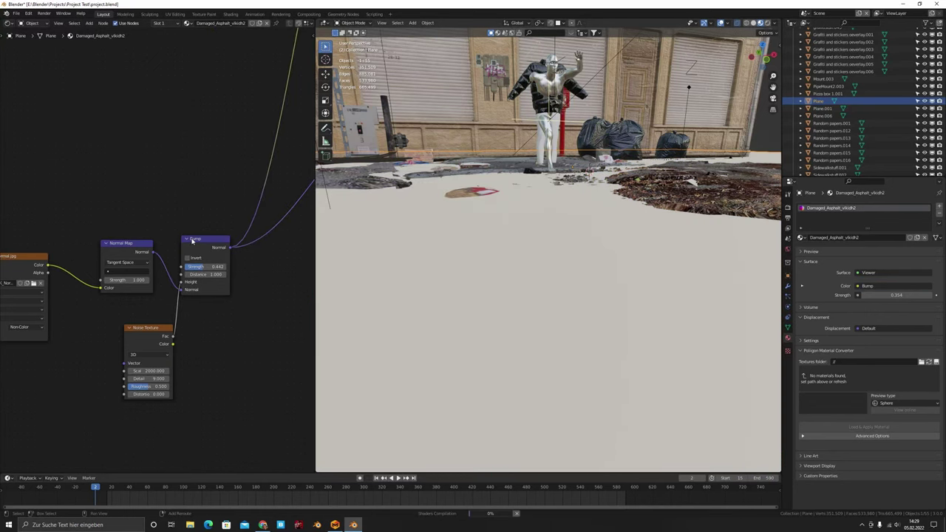
scroll(551, 359, up, 3)
middle_drag(552, 358, 597, 382)
ctrl+shift+click(195, 245)
scroll(598, 382, up, 2)
scroll(597, 382, up, 6)
scroll(529, 383, down, 10)
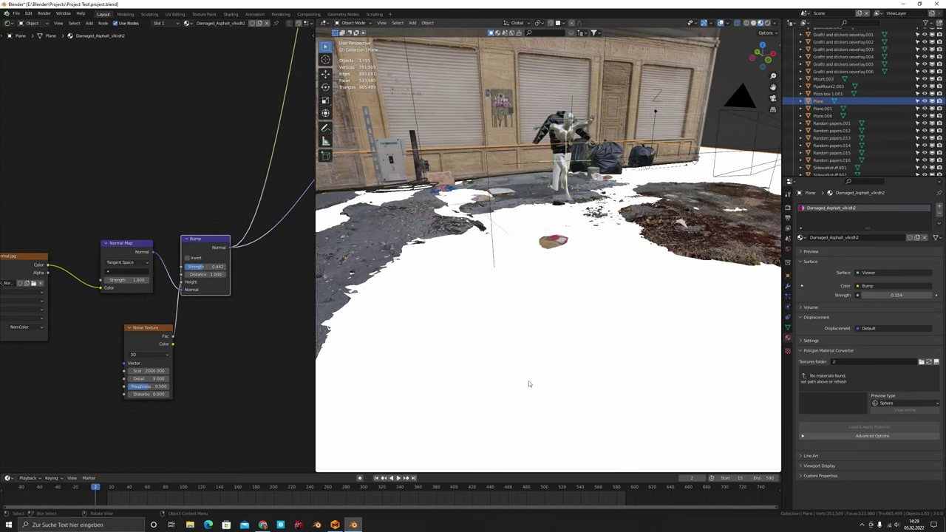
Route the Principled BSDF back to the material output to show the full asphalt material on the ground.
middle_drag(219, 311, 132, 399)
middle_drag(213, 320, 72, 437)
scroll(164, 384, down, 4)
middle_drag(164, 384, 102, 446)
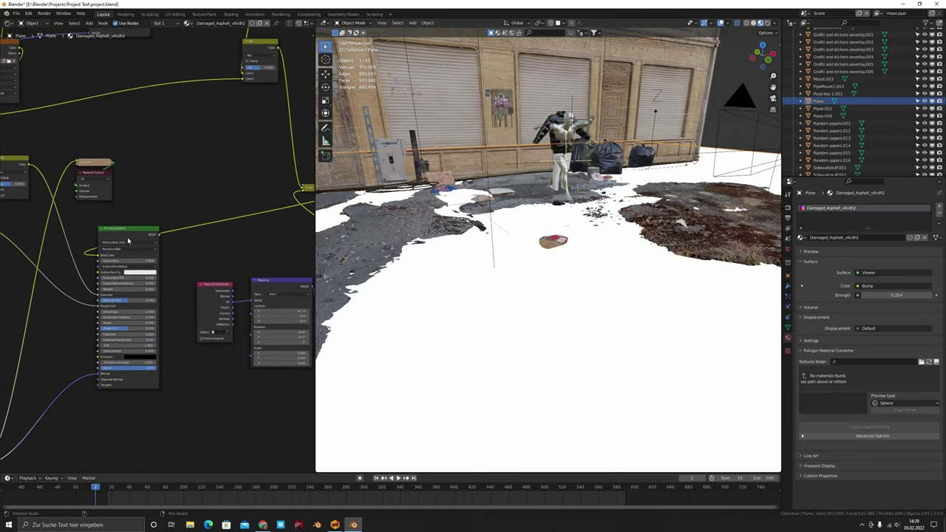
ctrl+shift+click(129, 238)
scroll(557, 323, up, 6)
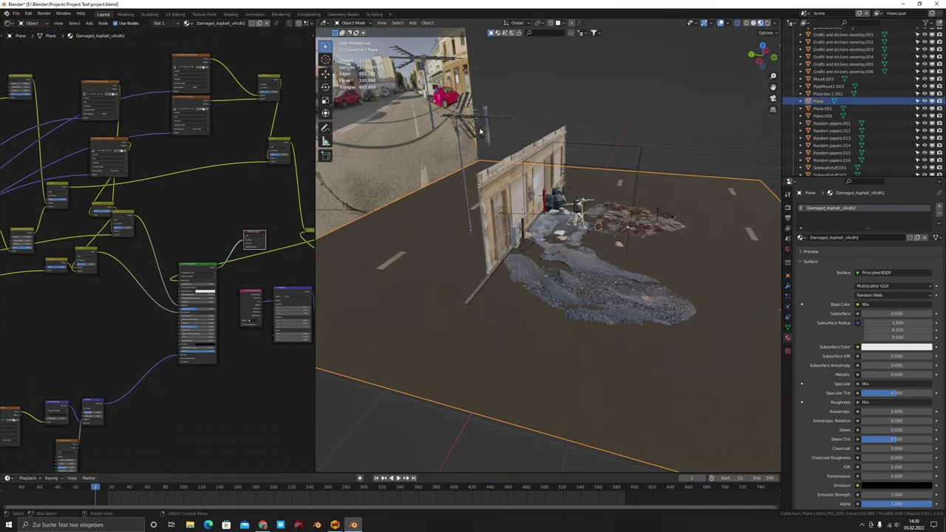
Examine the street panorama backdrop behind the building from several angles.
middle_drag(479, 131, 497, 178)
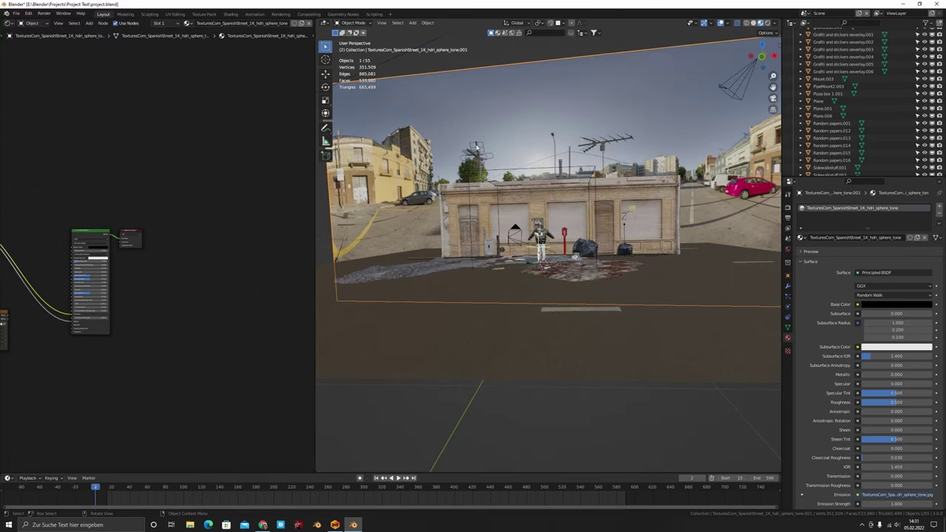
middle_drag(507, 172, 466, 136)
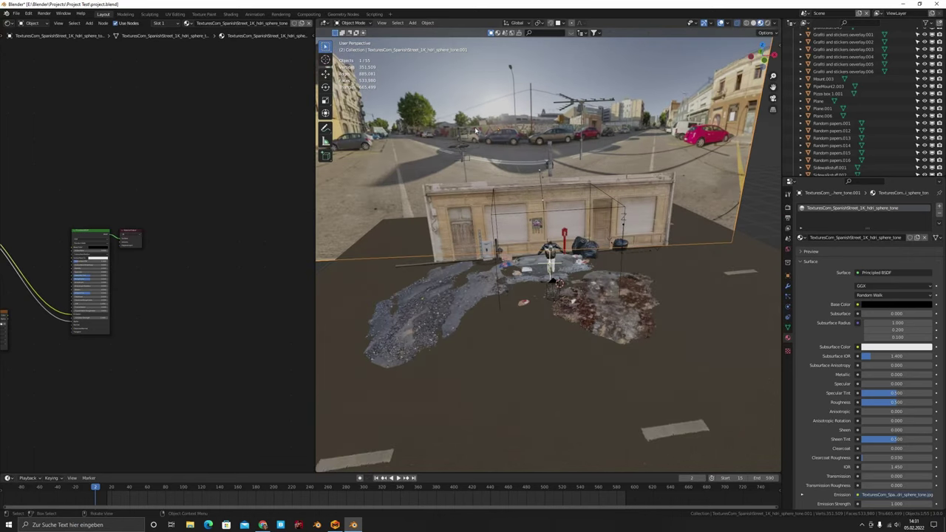
middle_drag(463, 98, 406, 74)
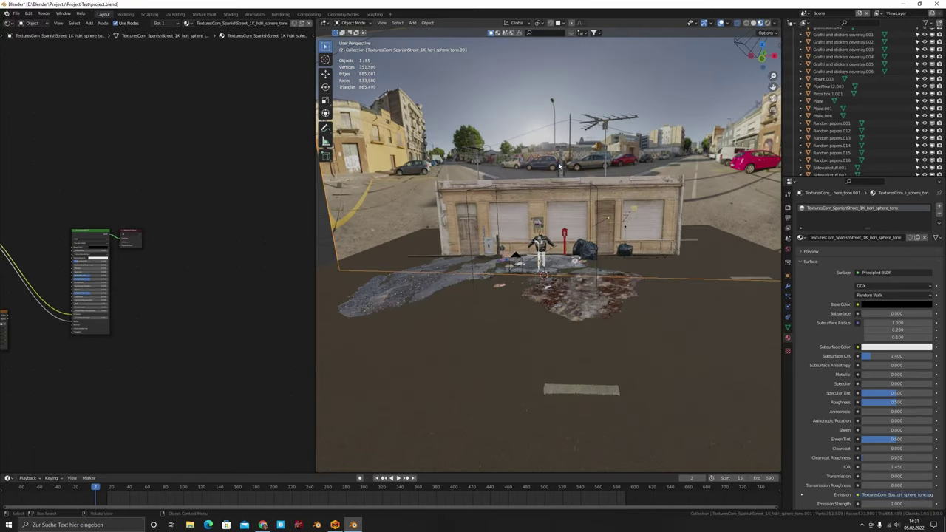
middle_drag(559, 165, 601, 153)
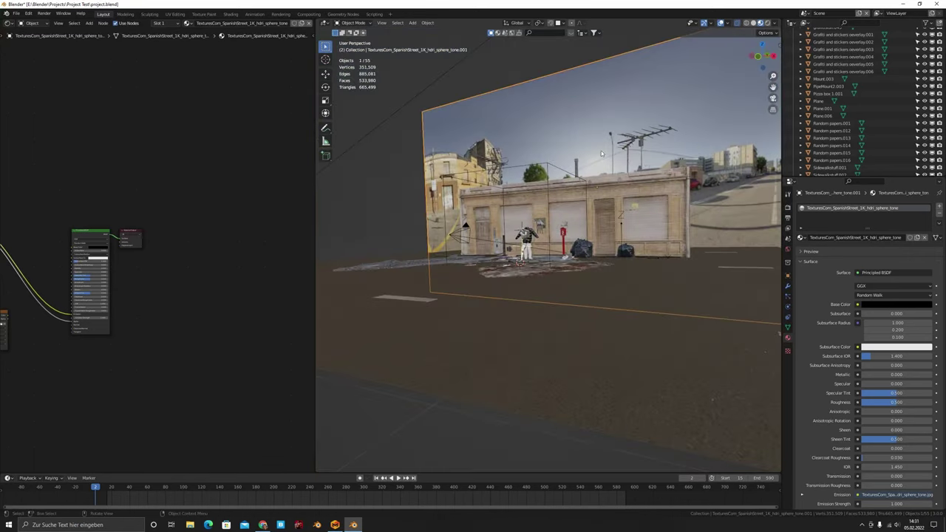
middle_drag(589, 210, 568, 182)
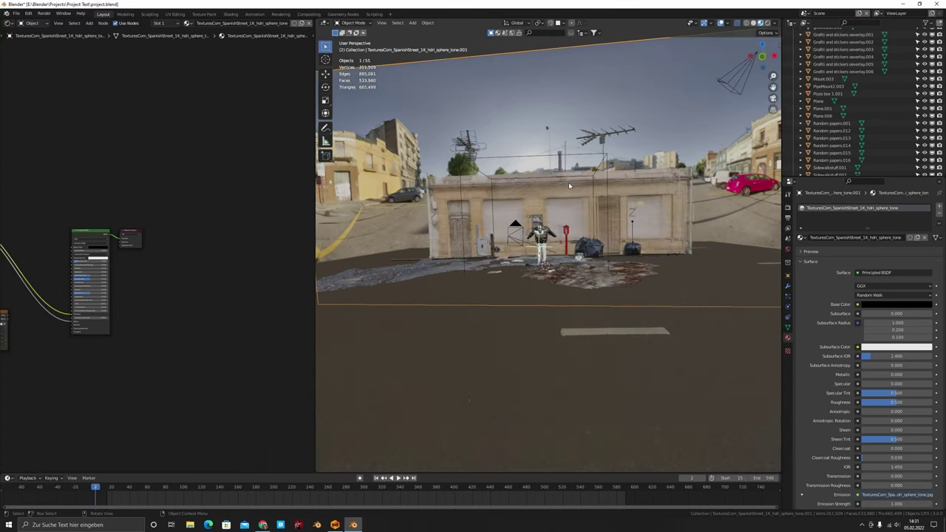
Look through the scene camera and check how the backdrop, building and ground appear in its frame.
key(KP_0)
scroll(556, 208, up, 6)
scroll(576, 219, down, 5)
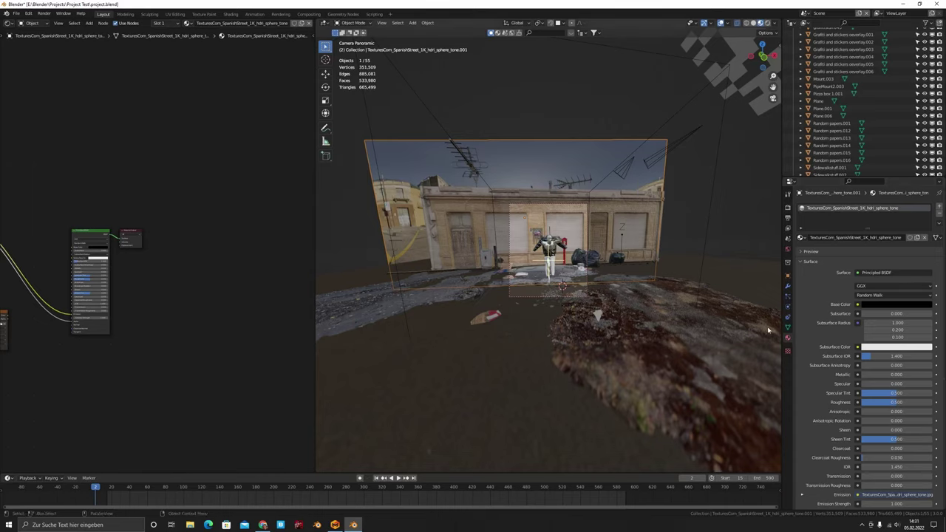
scroll(549, 190, up, 2)
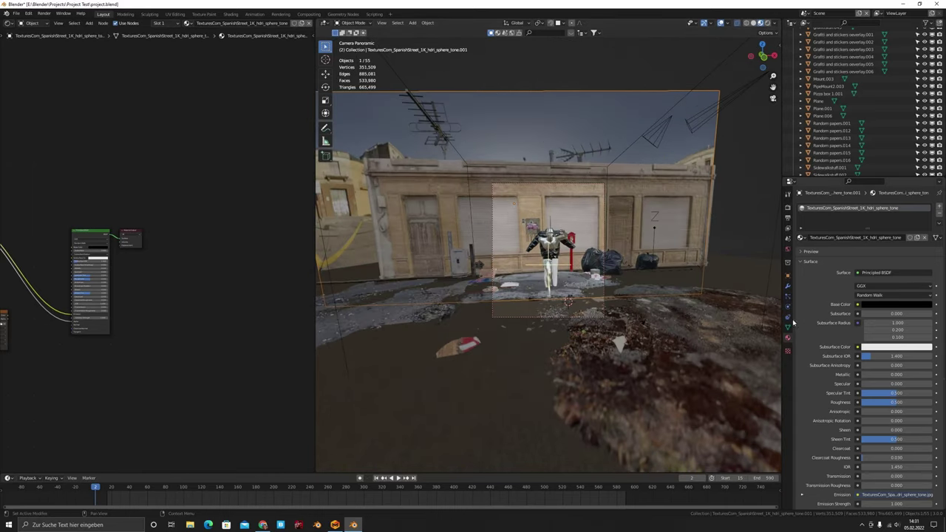
scroll(548, 236, up, 3)
Select the sidewalk debris strip along the building's base and view it up close.
middle_drag(517, 214, 508, 303)
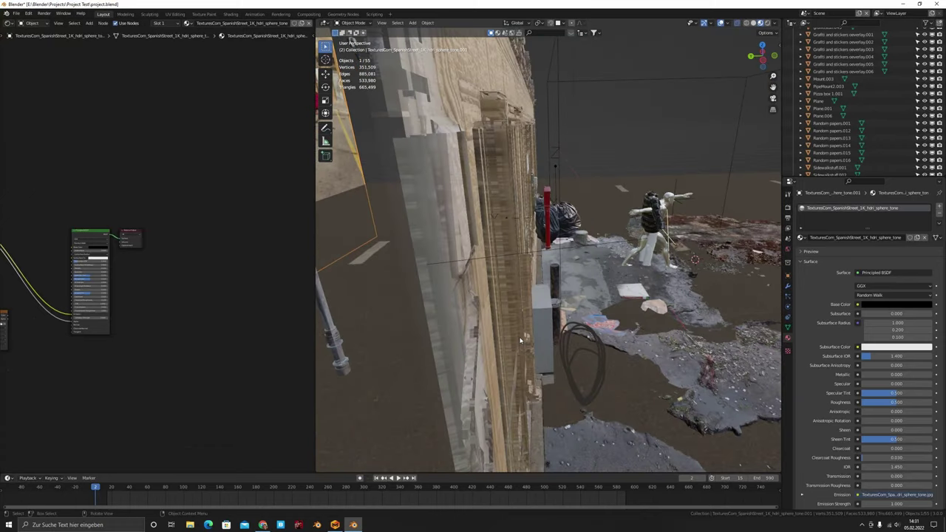
click(508, 302)
scroll(508, 303, up, 5)
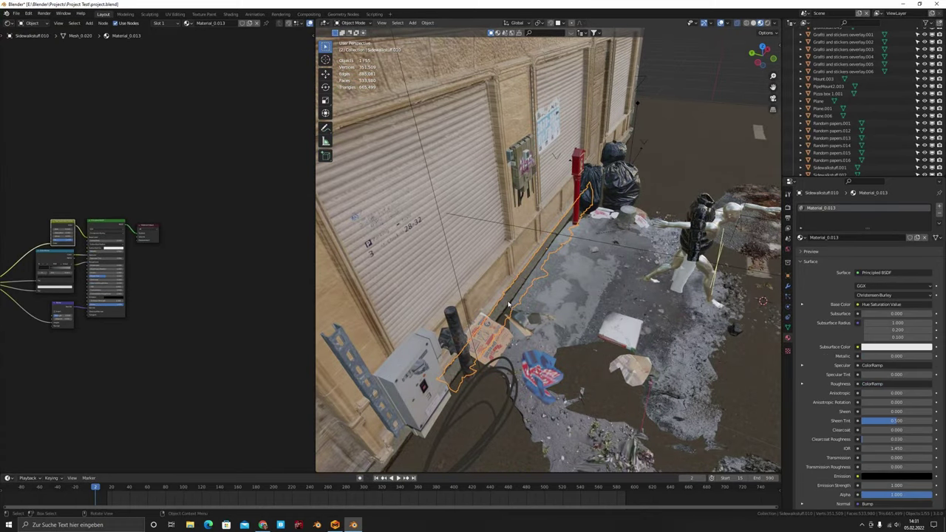
Examine the Big Beach ground patch up close together with its image texture and Hue Saturation Value nodes.
middle_drag(565, 338, 466, 329)
key(KP_Decimal)
middle_drag(536, 327, 580, 322)
scroll(129, 241, up, 4)
scroll(93, 207, up, 4)
middle_drag(52, 233, 166, 219)
scroll(147, 207, up, 4)
middle_drag(145, 186, 144, 210)
mouse_move(529, 297)
middle_down()
mouse_move(515, 291)
mouse_move(611, 291)
mouse_move(502, 303)
mouse_move(538, 310)
middle_up()
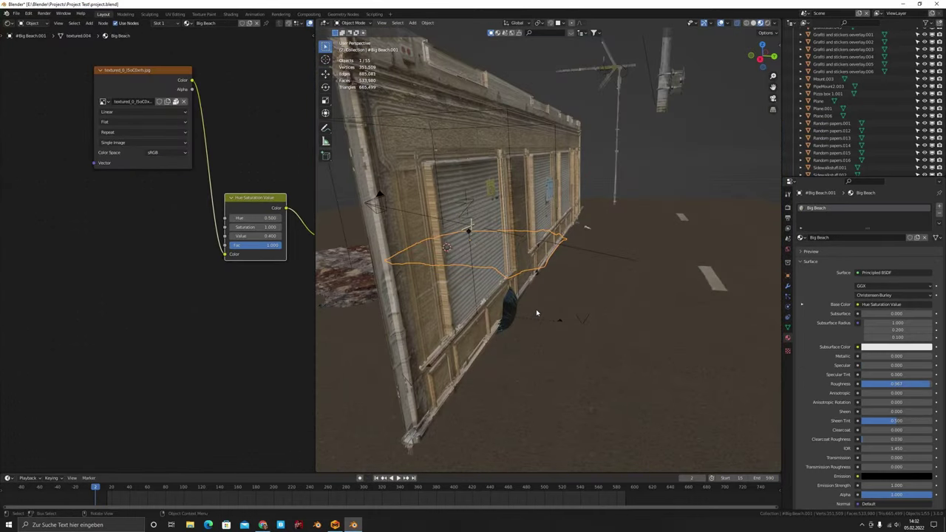
middle_drag(535, 309, 564, 129)
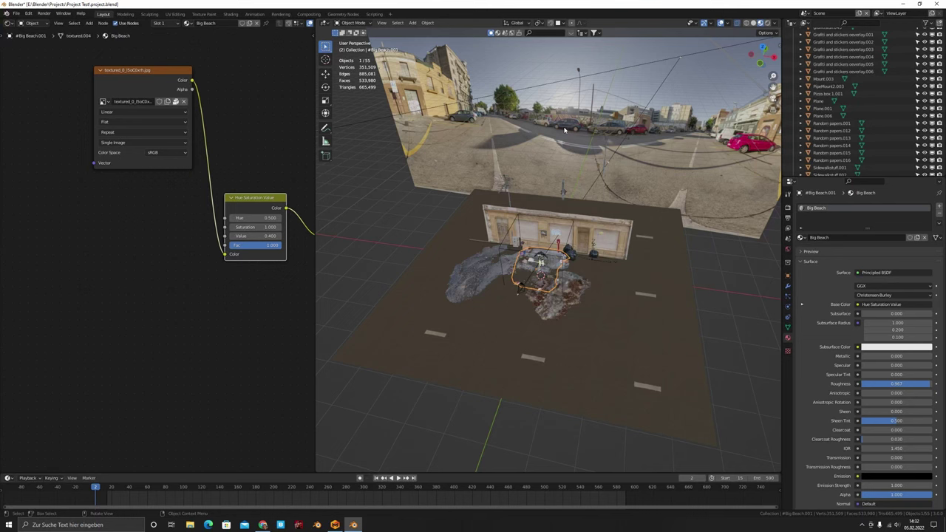
Select the sun light above the street and bring the dancing figure and sidewalk back into close view.
click(666, 76)
scroll(649, 108, down, 4)
middle_drag(649, 108, 684, 118)
scroll(649, 121, up, 6)
middle_drag(621, 146, 647, 149)
scroll(647, 144, down, 5)
click(695, 95)
scroll(543, 289, up, 7)
middle_drag(591, 244, 538, 293)
scroll(541, 294, up, 3)
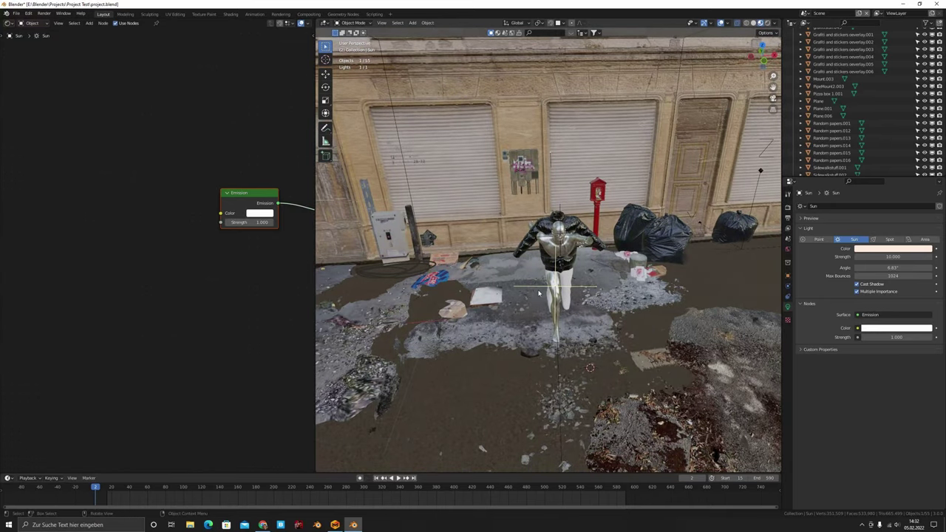
Play the animation to frame 61, show the world settings and preview the frame rendered through the scene camera.
key(space)
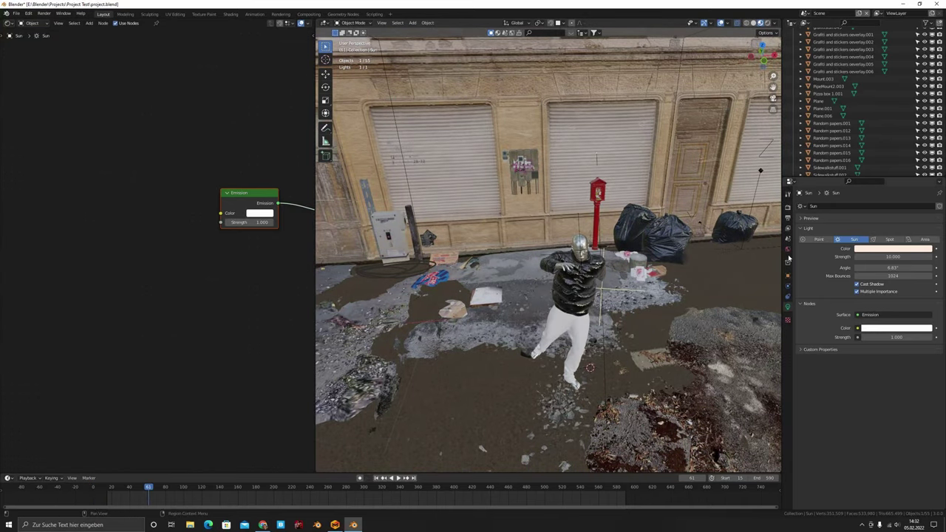
click(788, 250)
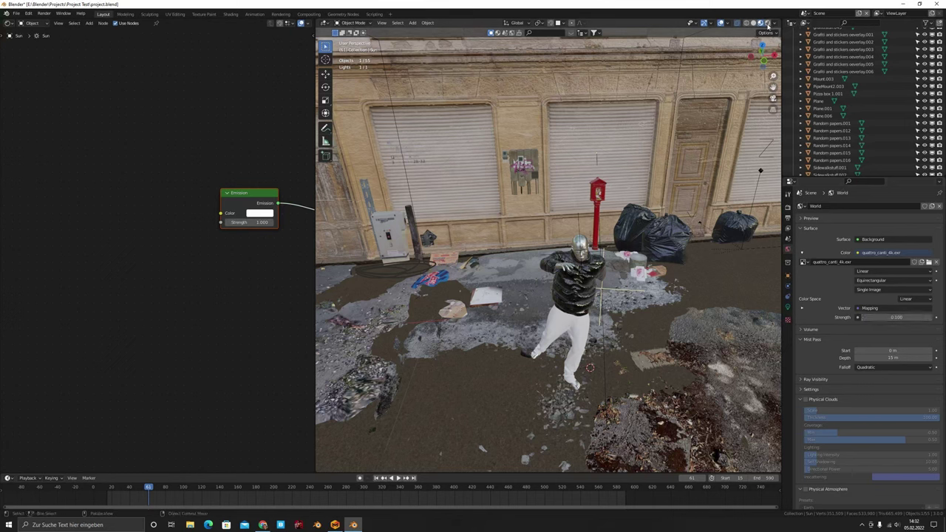
key(z)
key(8)
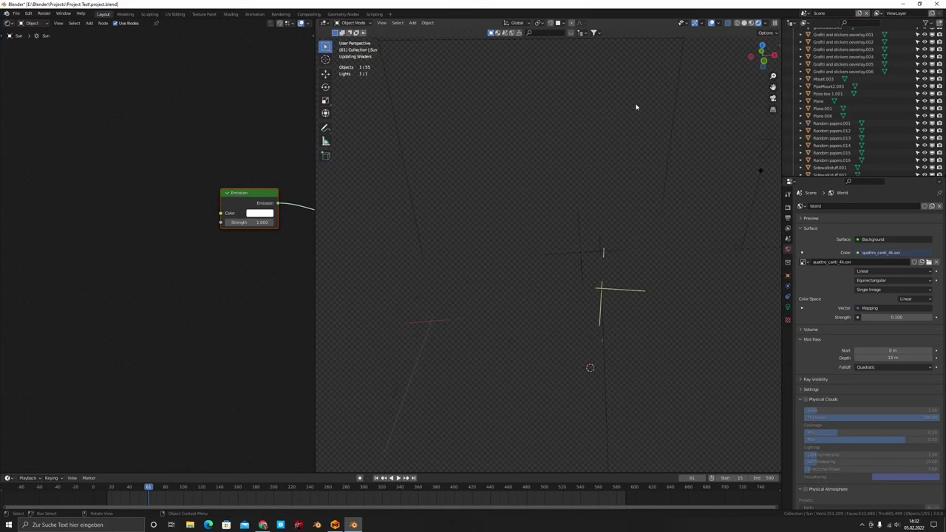
key(KP_0)
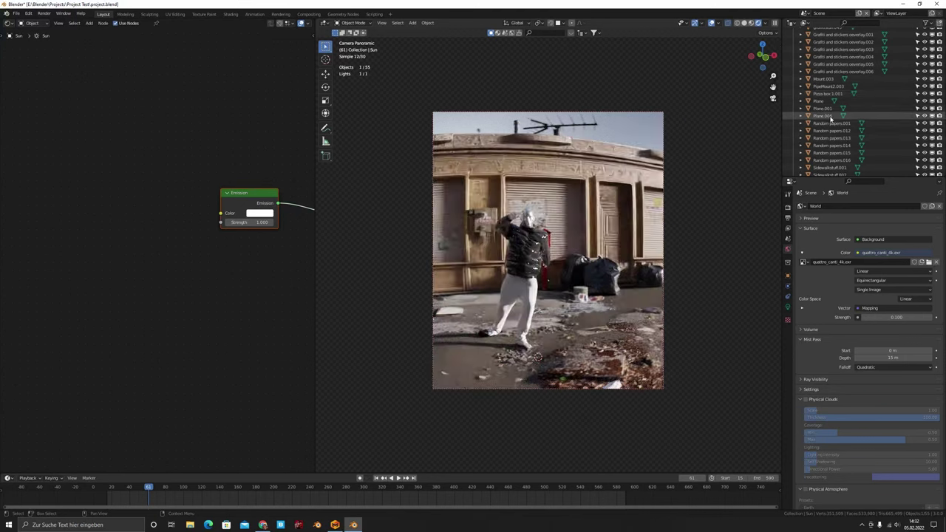
Hide the sun and show it again to compare the rendered lighting, and open its light settings.
scroll(886, 118, down, 4)
click(923, 132)
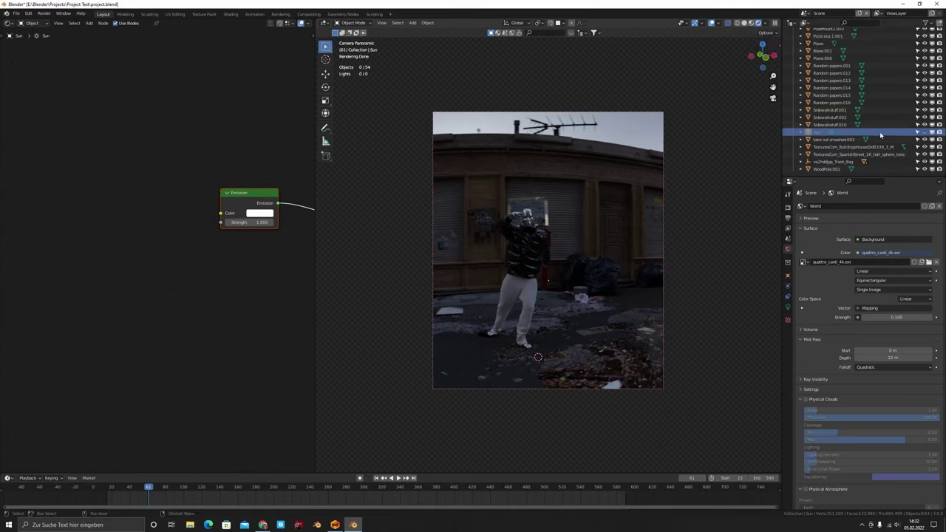
click(924, 131)
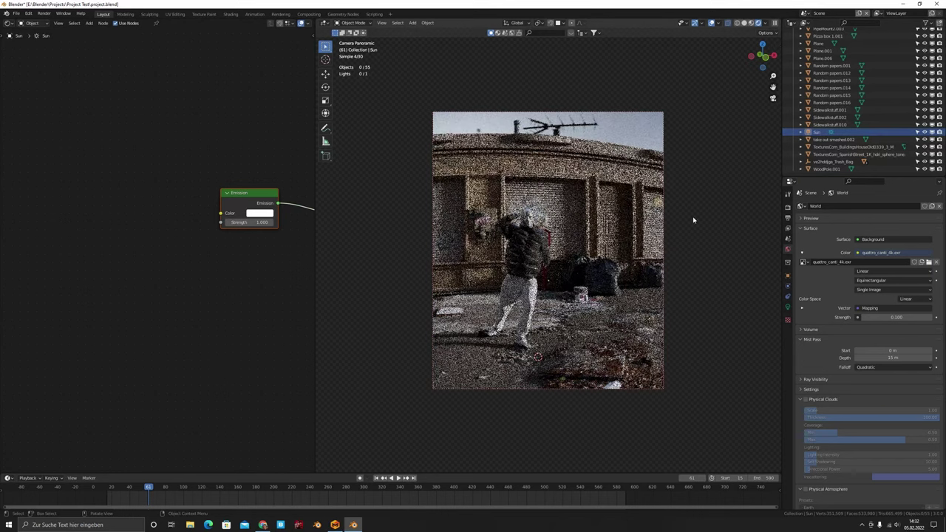
click(786, 307)
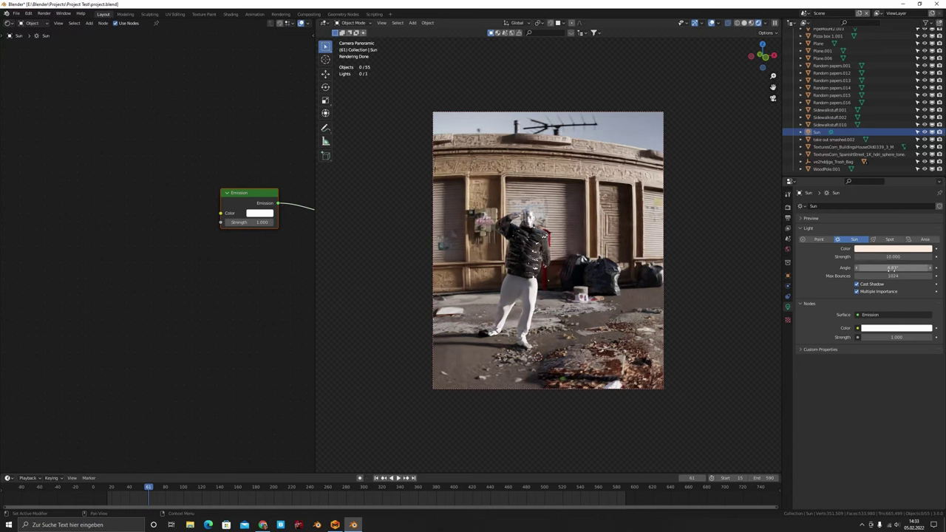
Select the perforated shadow plane placed away from the building and scale it along the global X axis.
middle_drag(695, 214, 561, 270)
scroll(445, 160, up, 5)
click(446, 160)
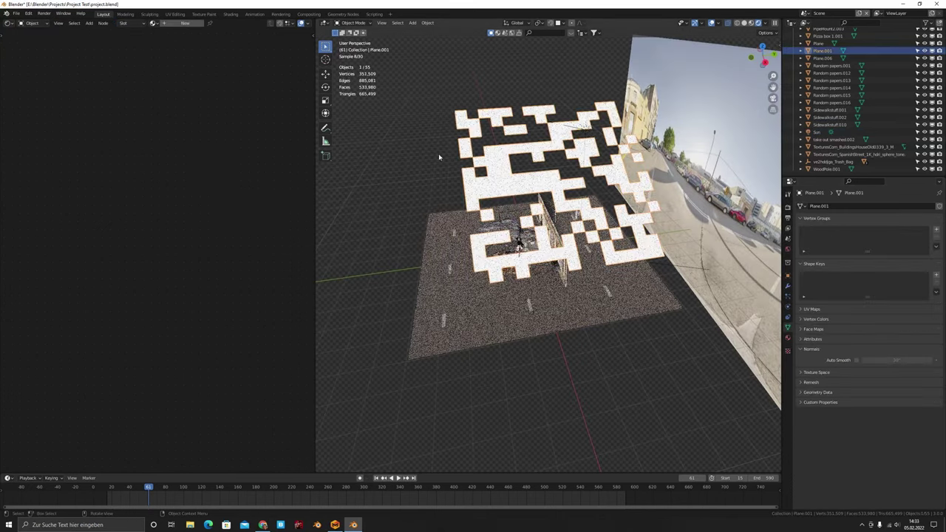
key(s)
key(x)
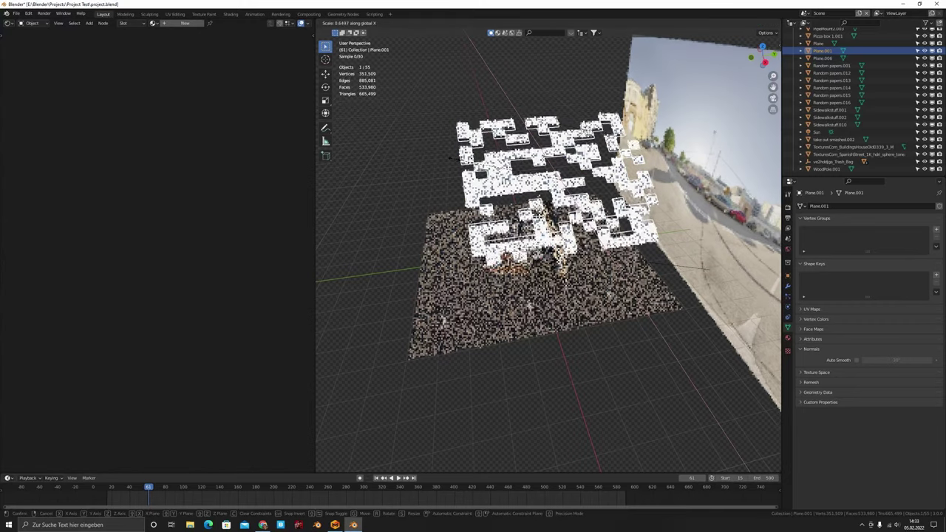
click(414, 289)
Briefly hide the perforated shadow plane, bring it back and return deselected to the scene camera's view.
middle_drag(413, 289, 486, 275)
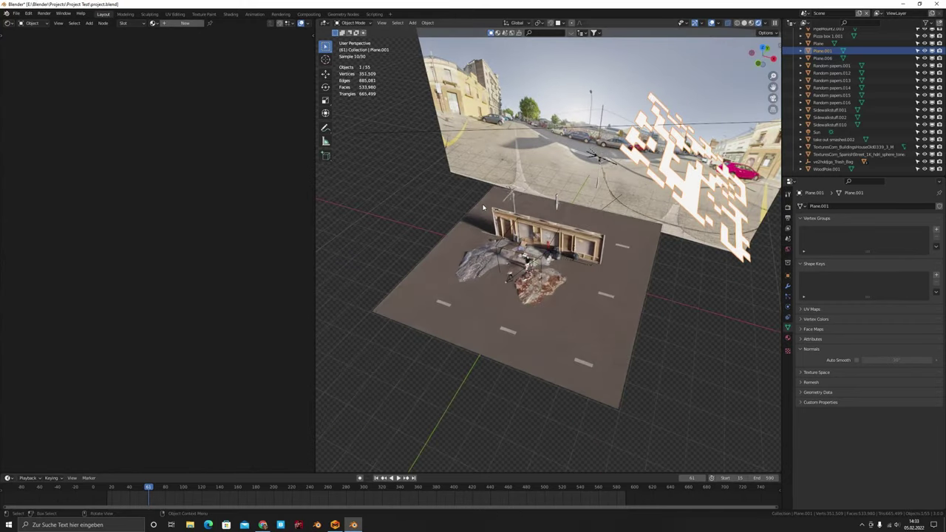
key(Delete)
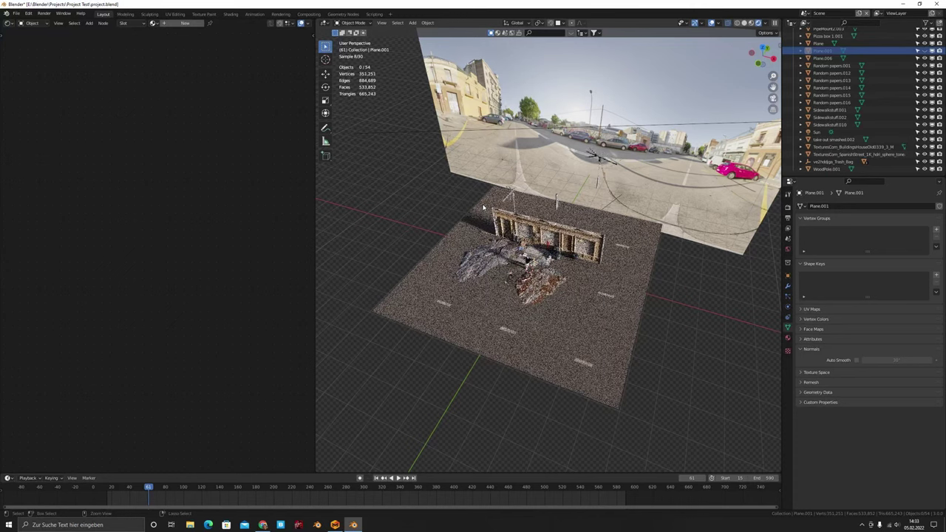
key(ctrl+z)
middle_drag(482, 207, 446, 269)
key(alt+a)
key(KP_0)
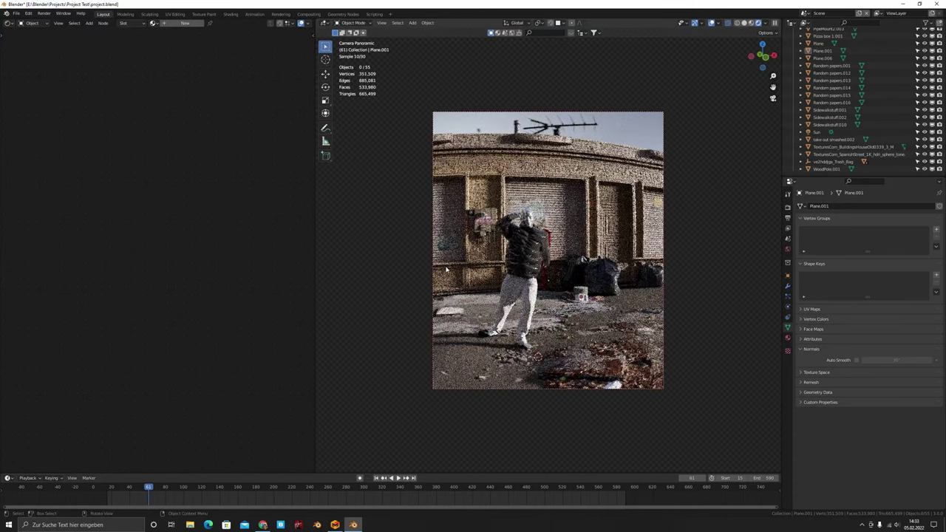
Go to frame 31 and review the scene's render settings and output settings.
click(122, 487)
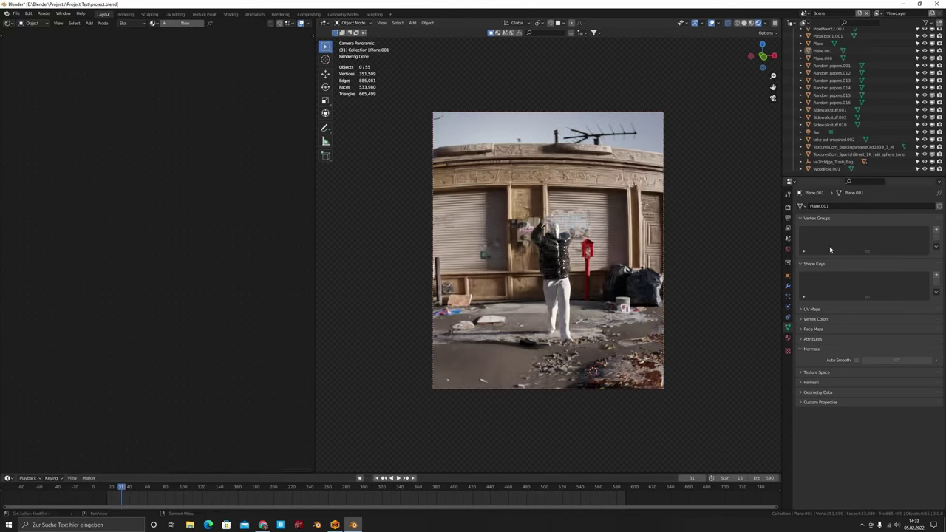
click(786, 209)
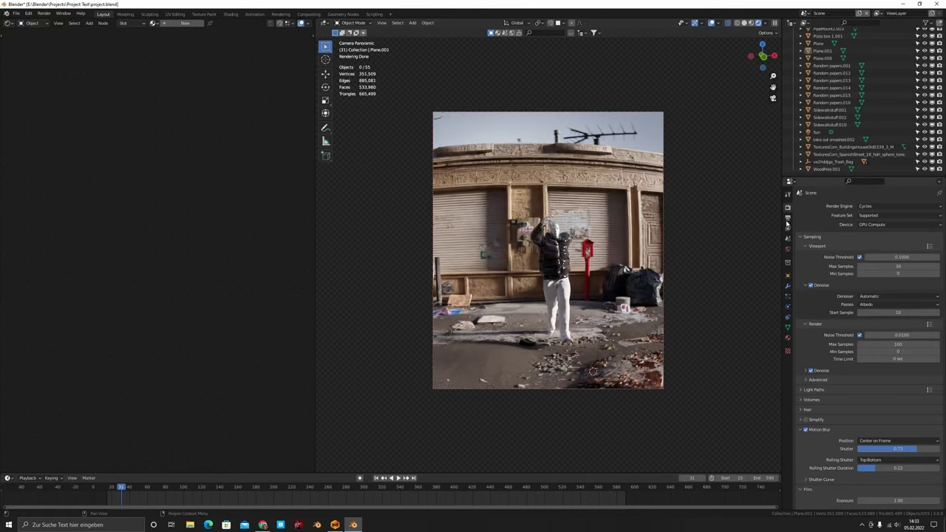
click(787, 219)
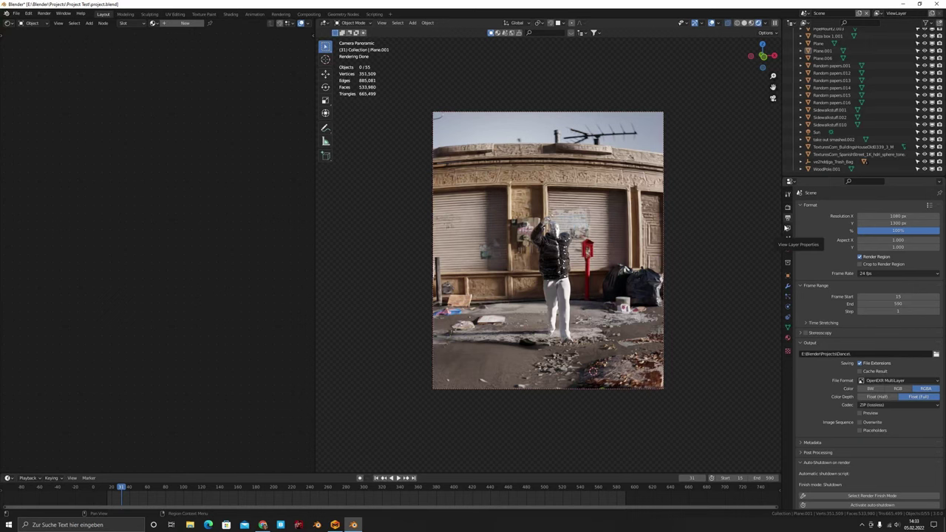
Switch the viewport from rendered to material preview shading and select the main scene camera in the object list.
key(z)
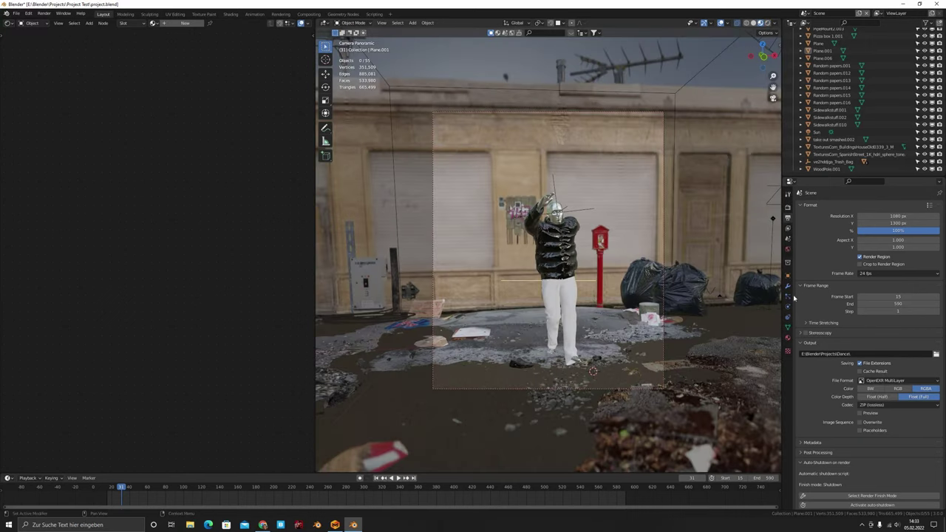
key(shift+a)
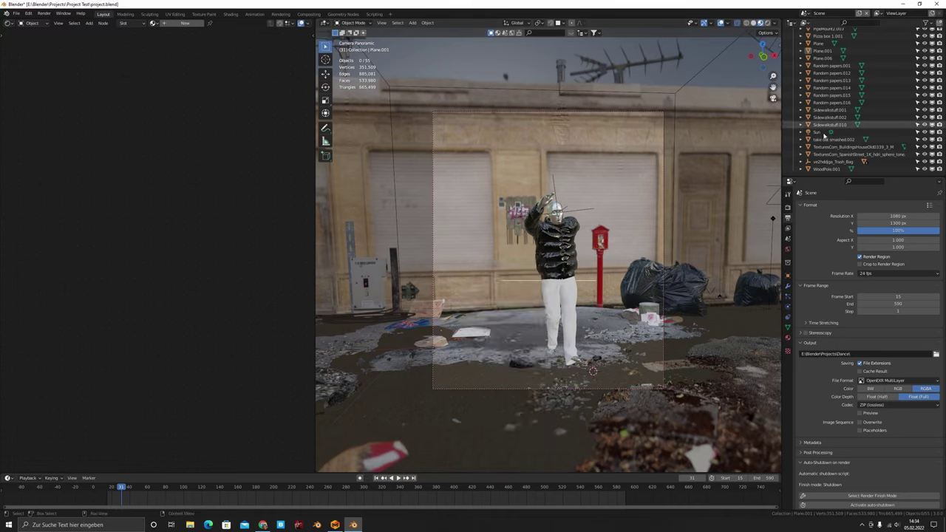
scroll(820, 137, up, 5)
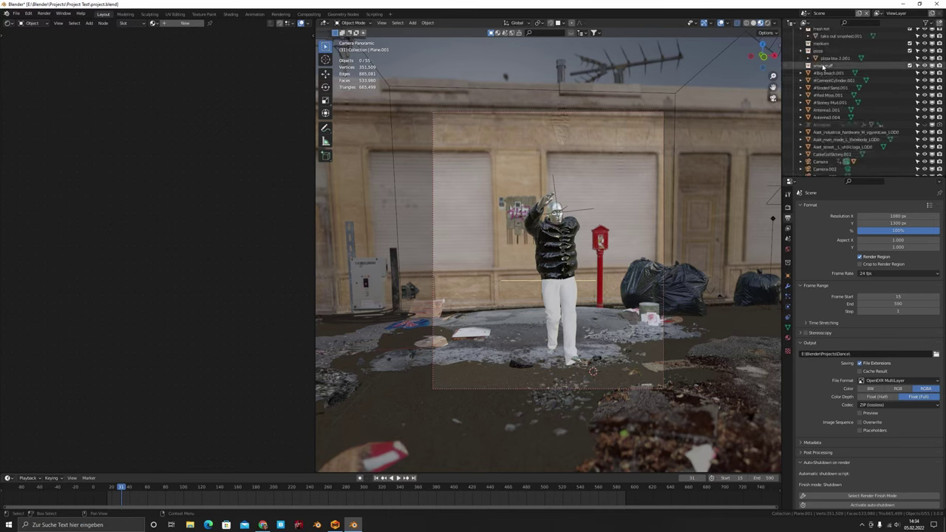
scroll(827, 92, down, 4)
scroll(825, 64, up, 3)
click(820, 121)
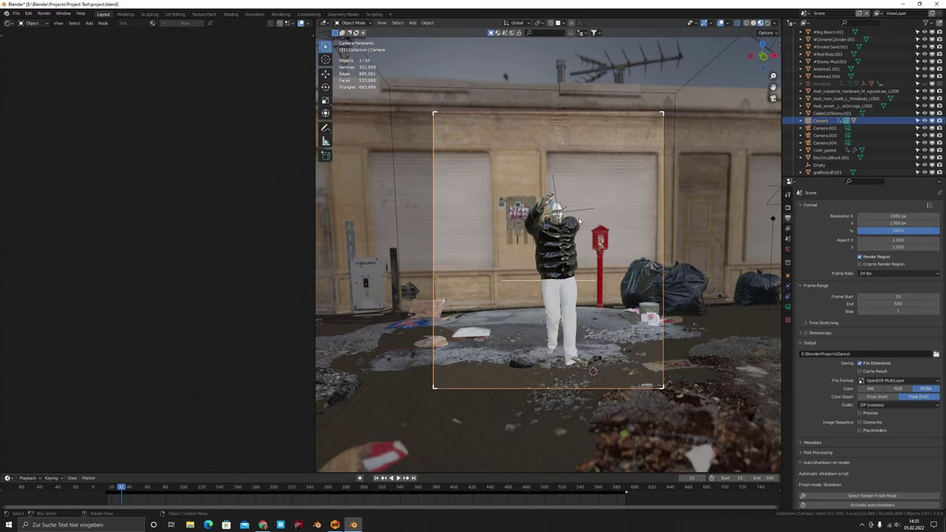
Isolate the camera in local view, look through it and show the viewport's view settings.
key(KP_Divide)
key(KP_0)
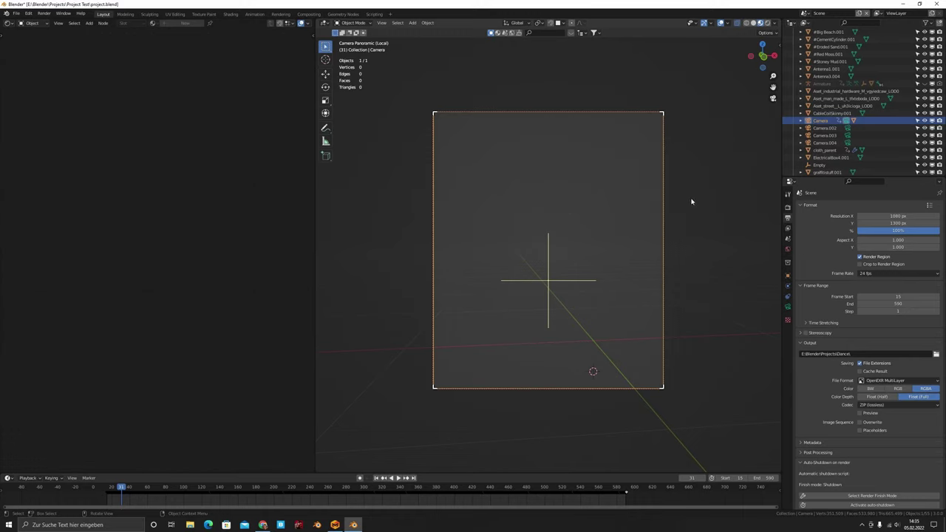
key(n)
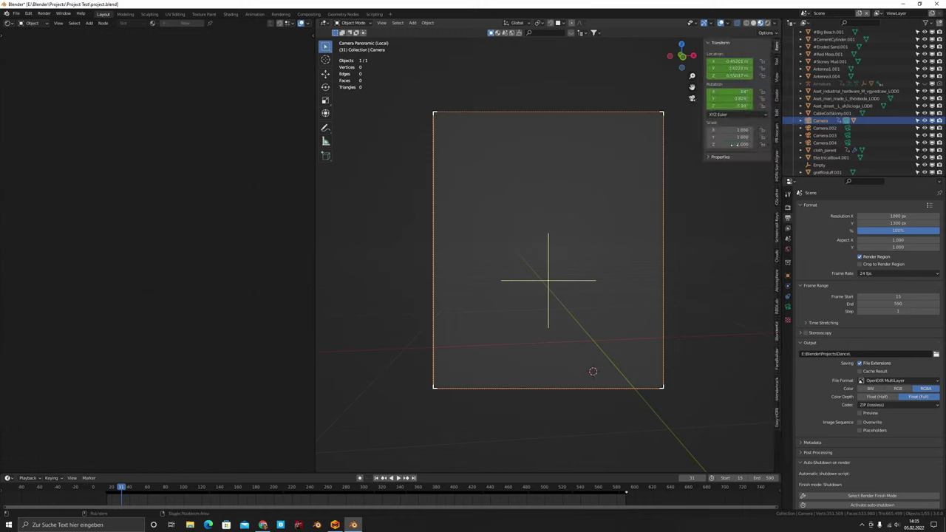
click(776, 79)
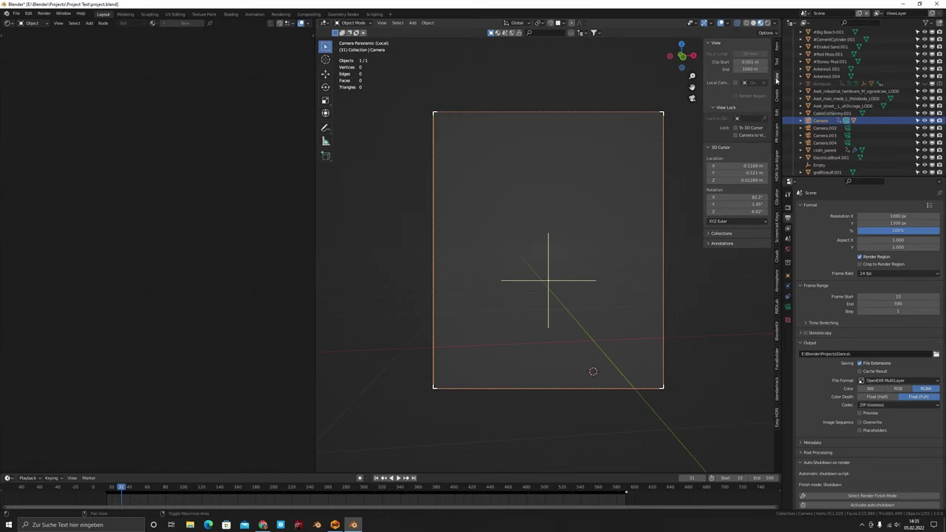
Scrub and play the isolated camera's animation up to frame 221, and leave local view.
drag(122, 489, 192, 488)
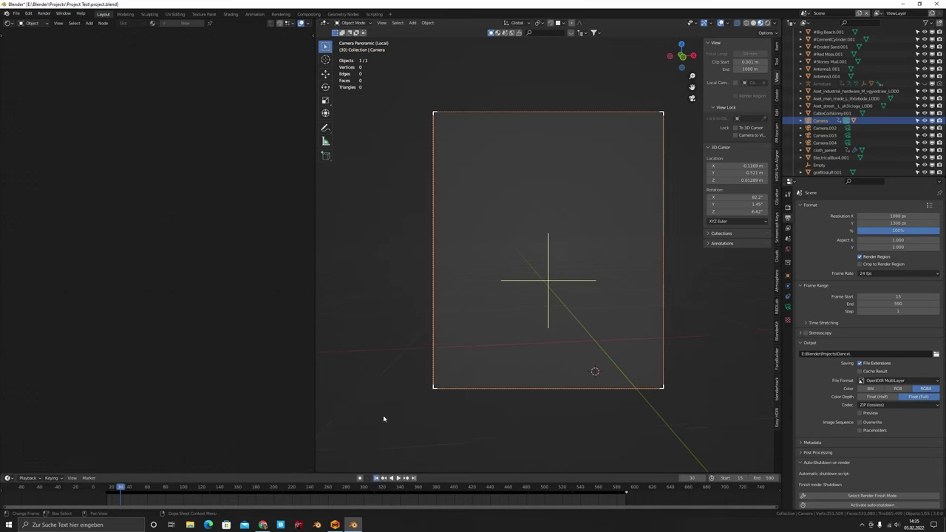
key(space)
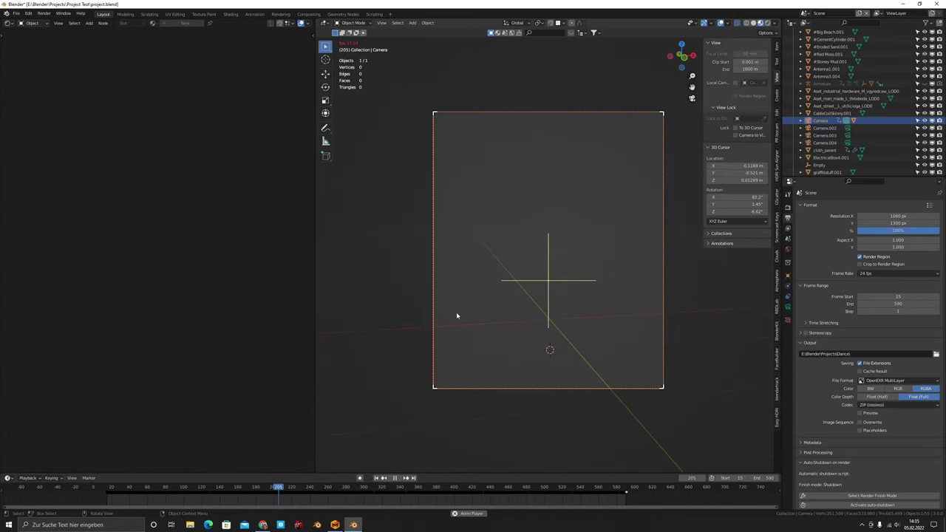
key(space)
key(slash)
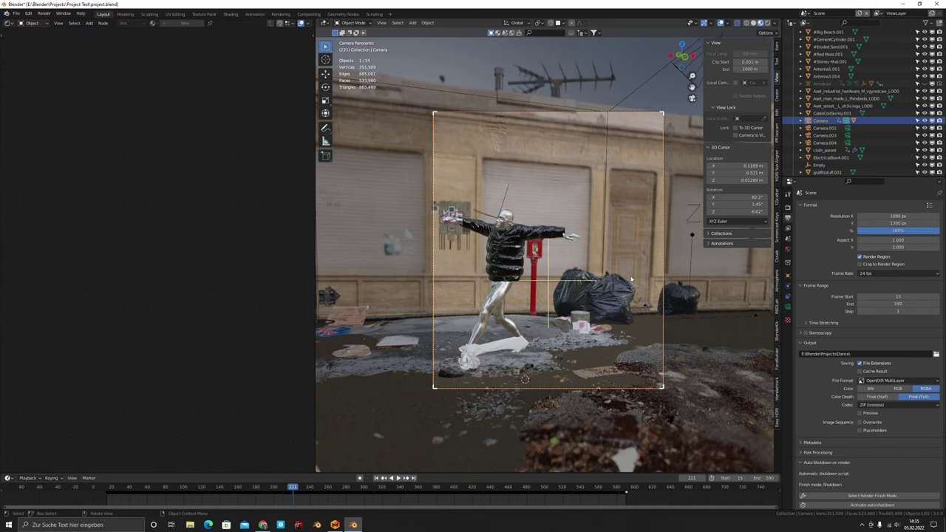
Scrub the animation on to frame 324 and review the camera's lens, depth of field and Pro Lens settings.
drag(282, 485, 350, 467)
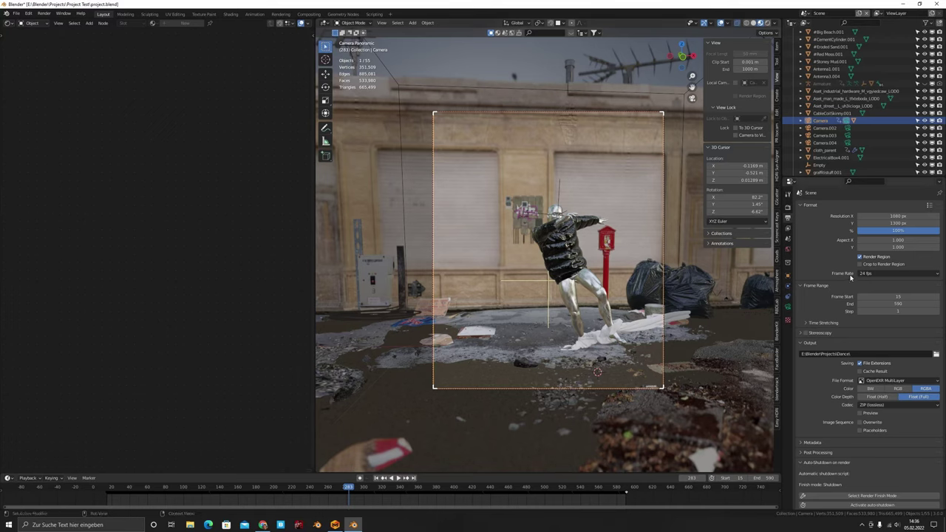
click(787, 306)
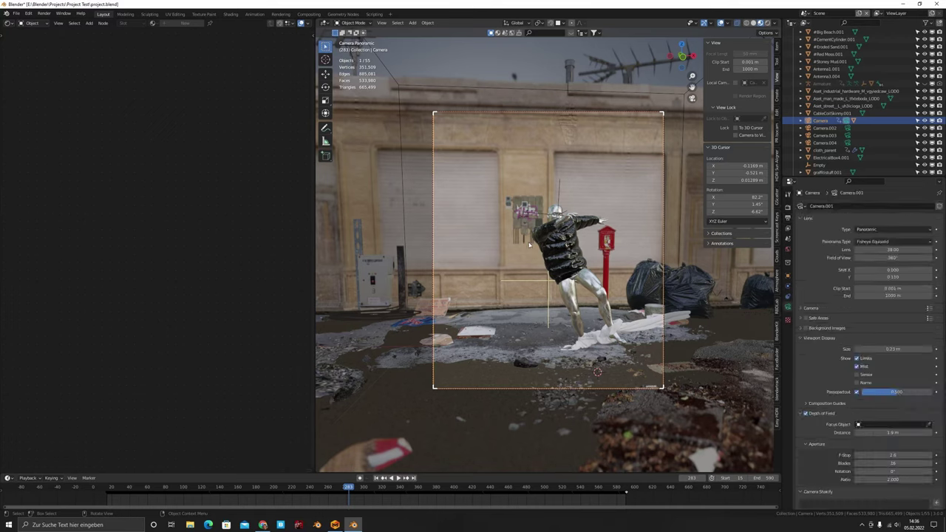
drag(292, 488, 385, 488)
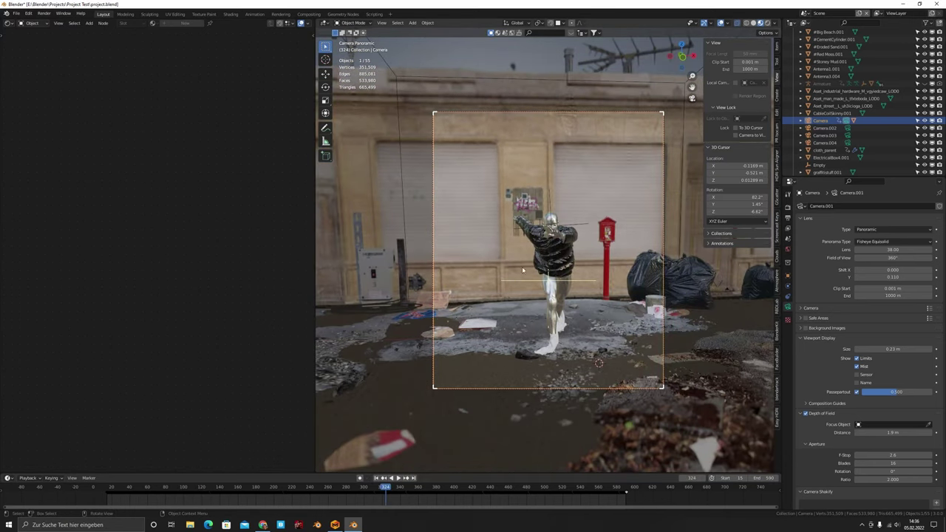
scroll(817, 353, down, 5)
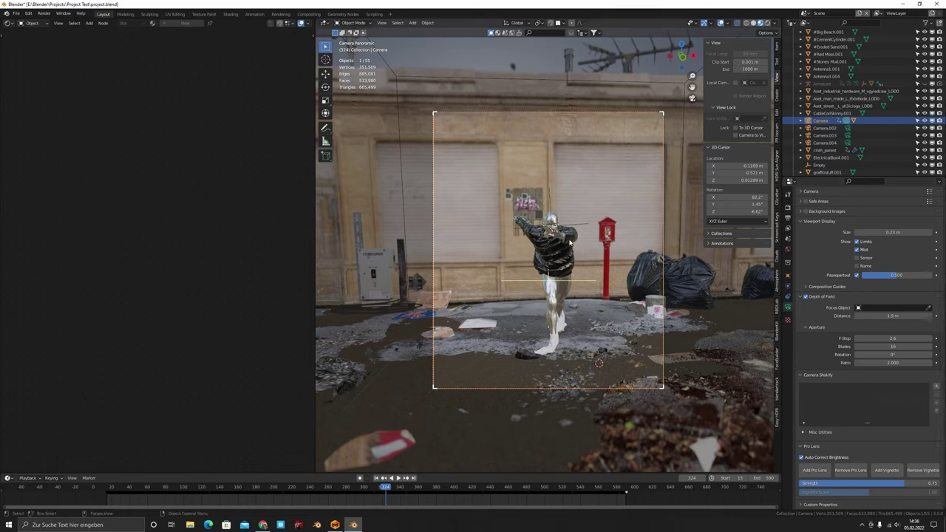
Return to the animation's start frame and change the scene camera's lens type to Perspective.
click(376, 478)
scroll(794, 254, up, 4)
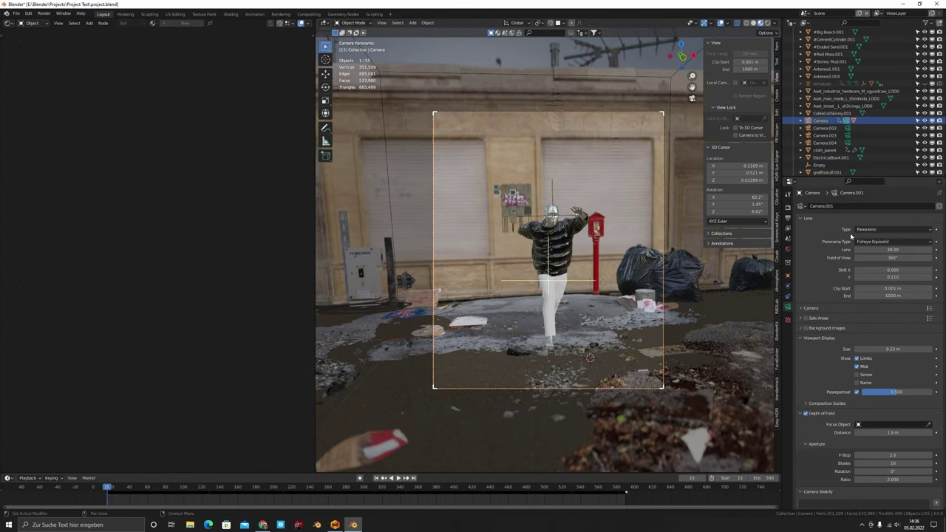
click(864, 230)
click(868, 238)
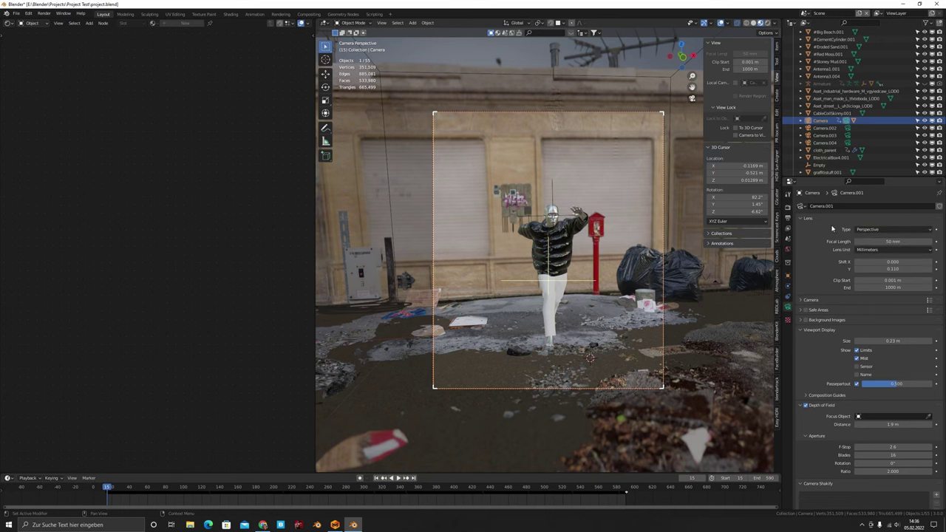
scroll(687, 185, up, 1)
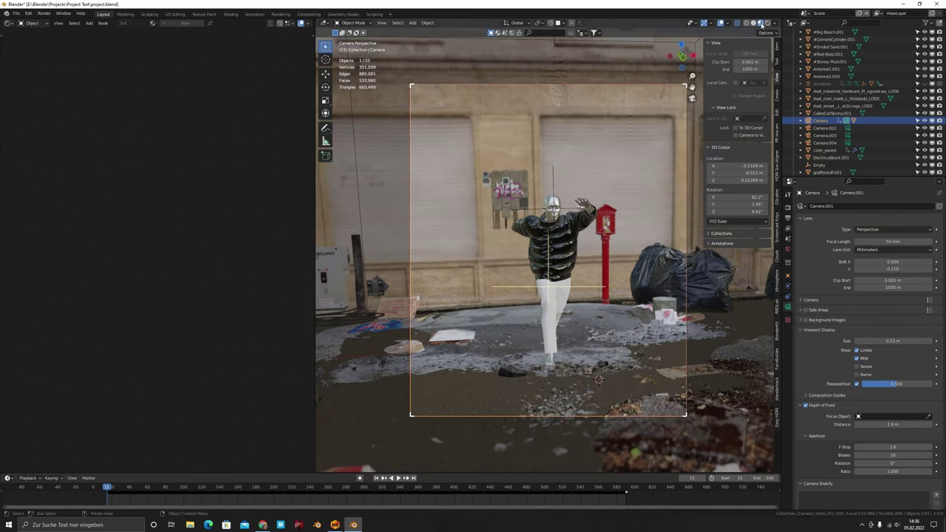
Show the camera view in rendered shading and hide the viewport's sidebar.
click(763, 24)
key(n)
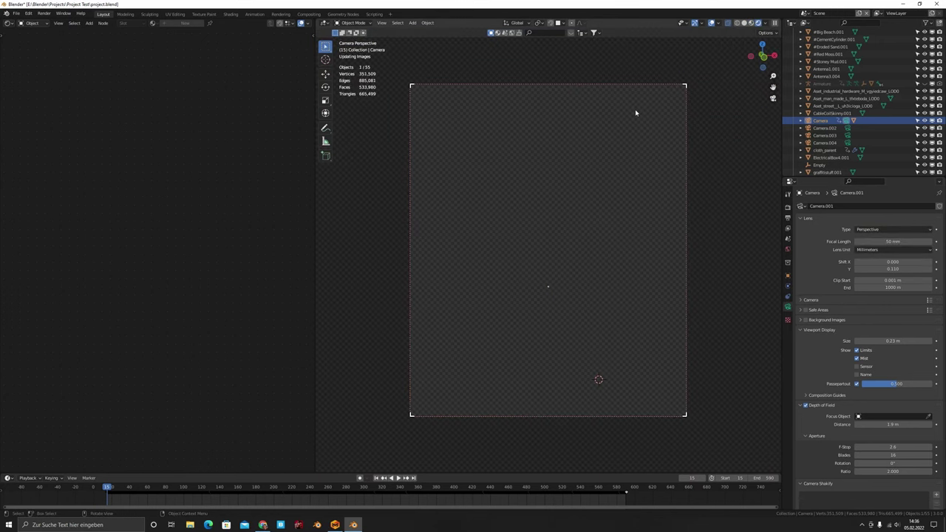
scroll(624, 124, up, 1)
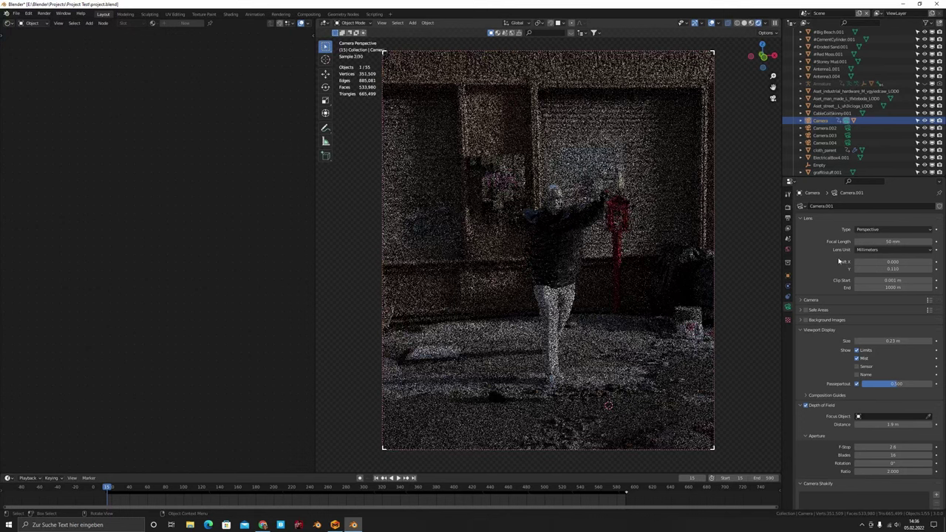
Change the scene camera's lens type to Panoramic, check it in rendered shading and return the viewport to solid shading.
click(869, 229)
click(869, 229)
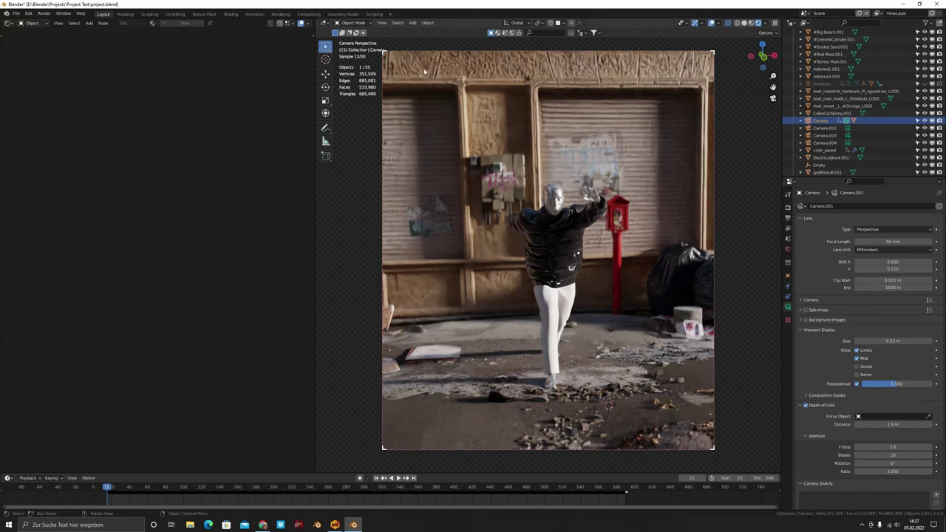
click(868, 230)
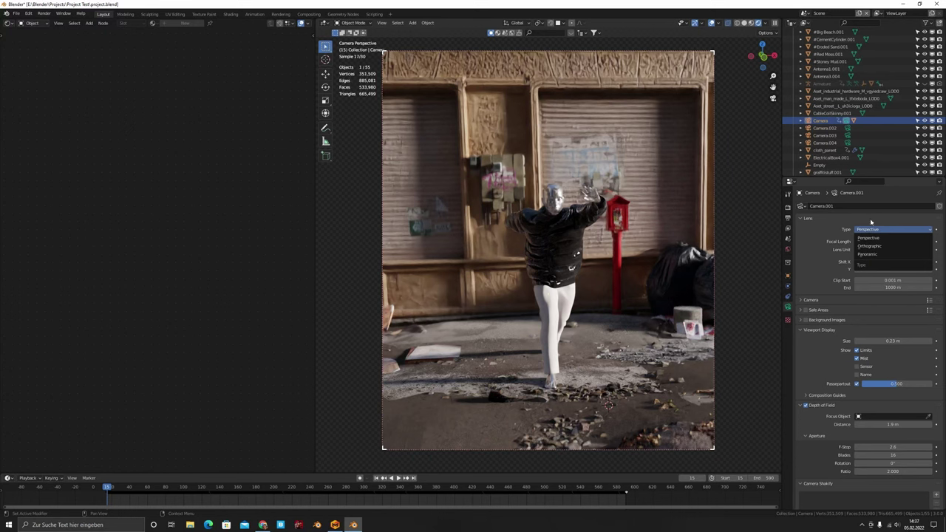
click(866, 254)
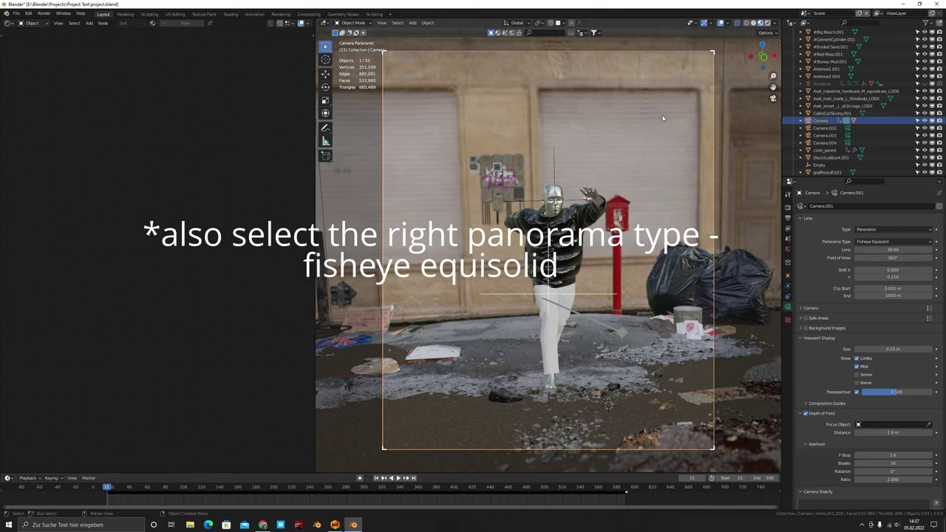
click(767, 23)
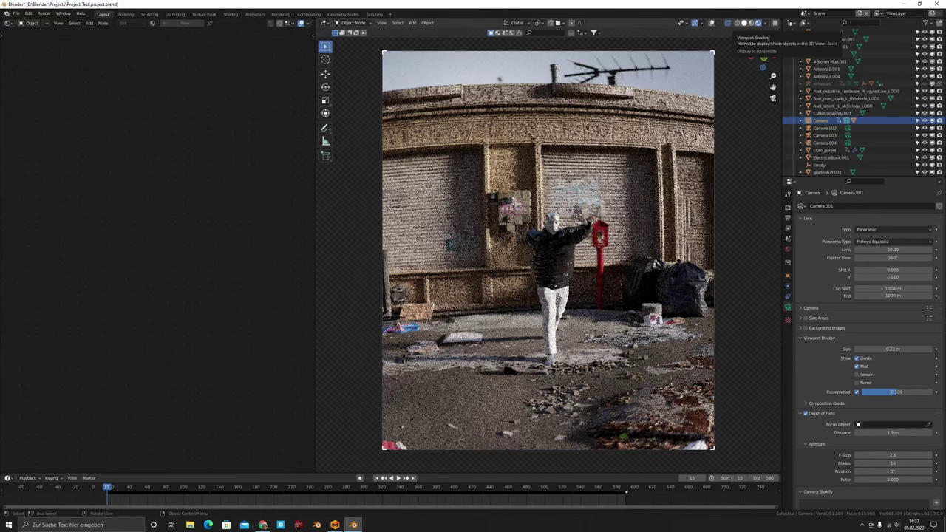
click(751, 23)
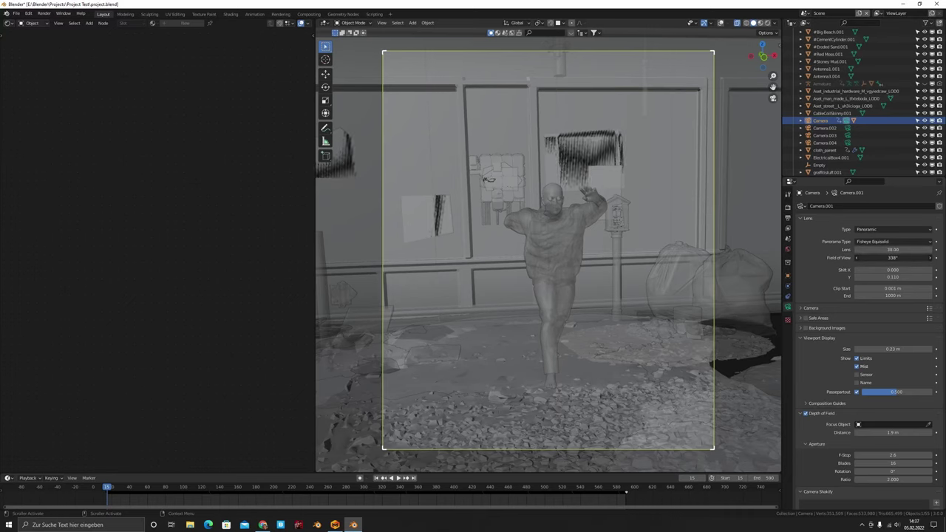
Try a 338° field of view and a 22.49 lens value on the fisheye camera, and undo these changes.
click(892, 257)
key(Return)
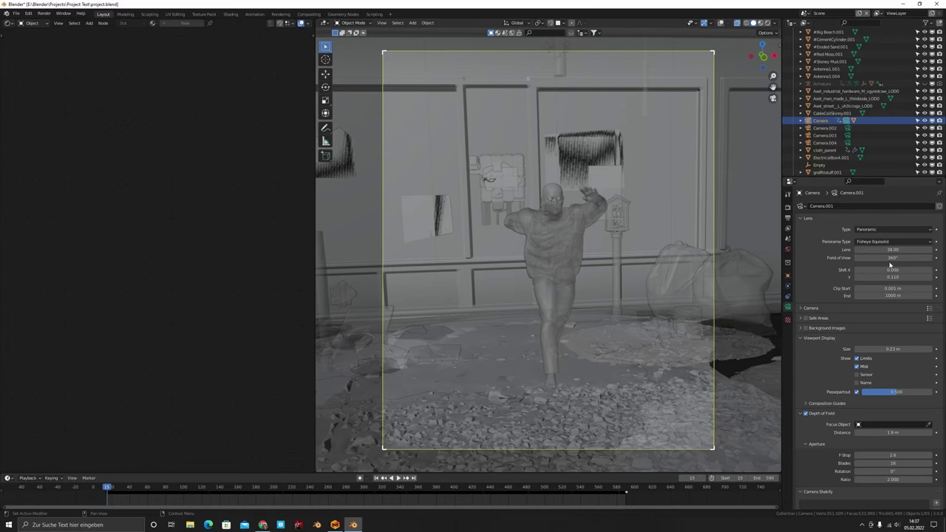
scroll(751, 362, down, 2)
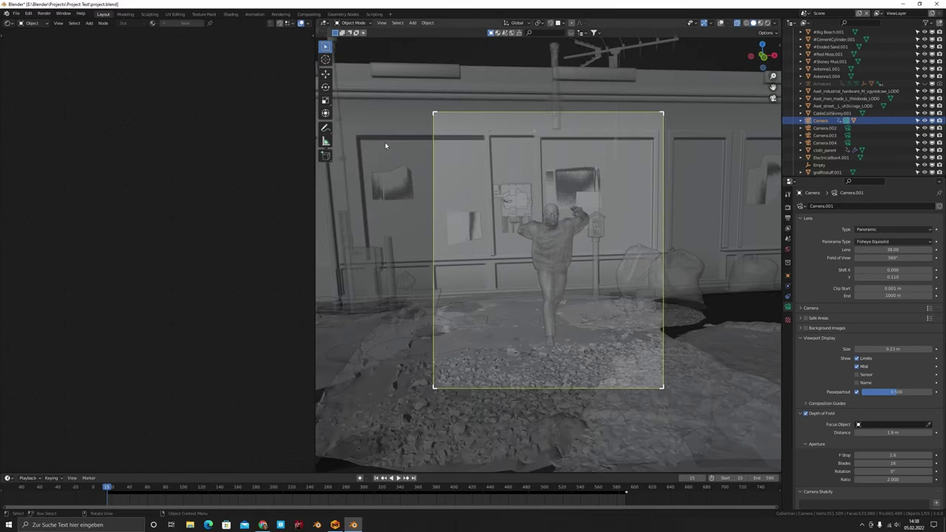
scroll(496, 140, up, 1)
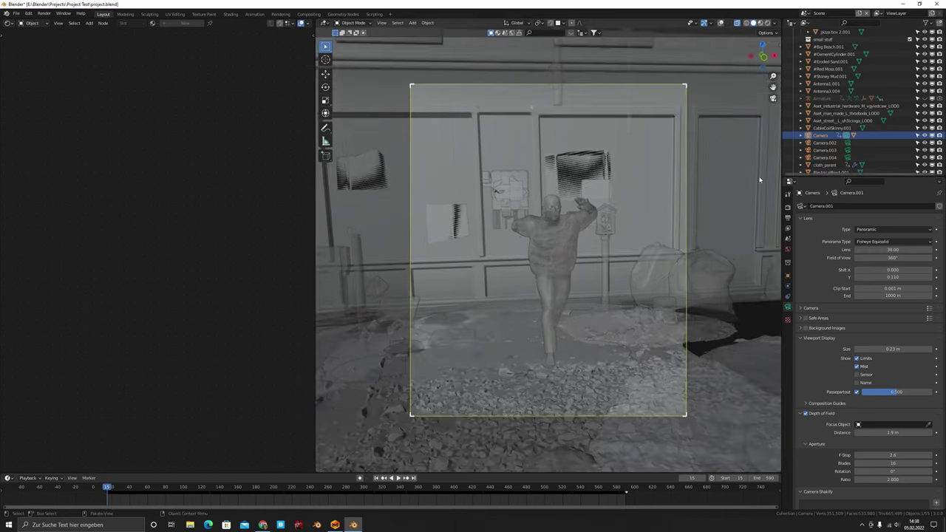
click(875, 259)
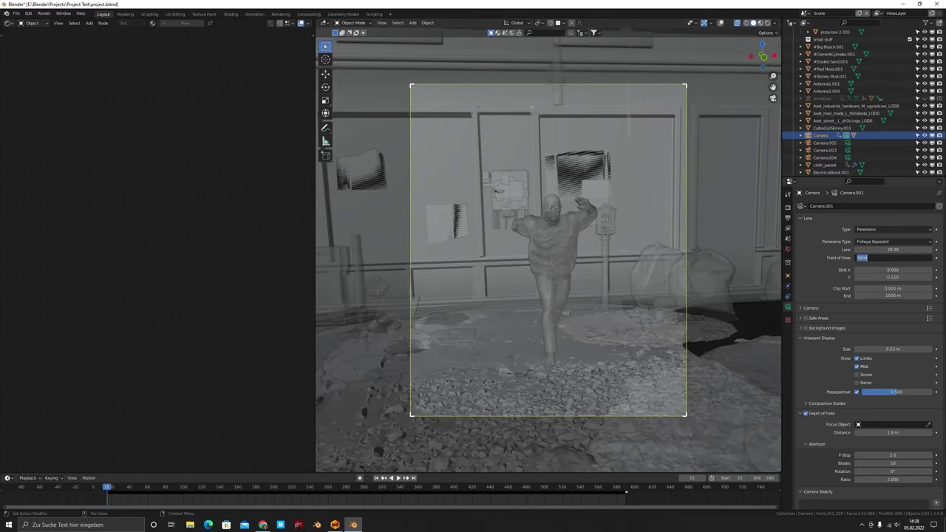
click(658, 161)
drag(889, 250, 874, 249)
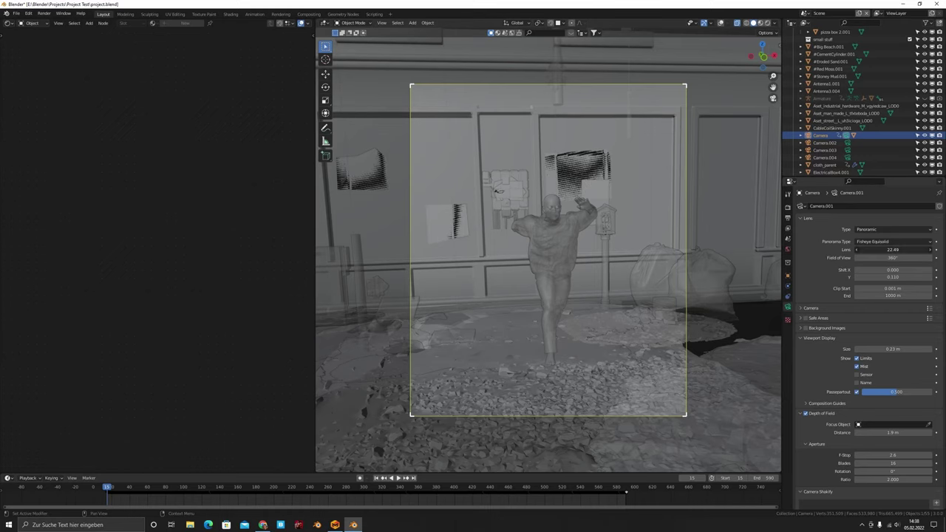
key(ctrl+z)
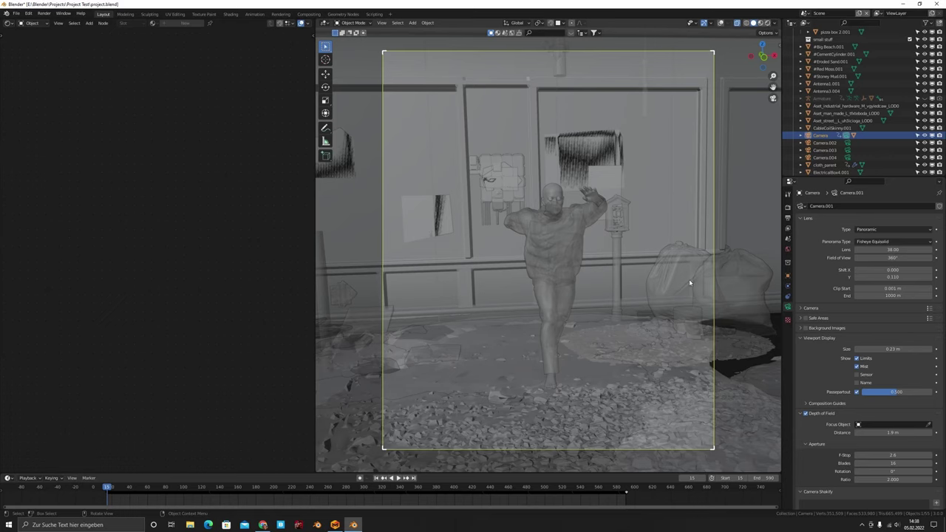
Examine the camera's depth of field distance, aperture and Pro Lens settings, checking the focus point from outside the camera view.
scroll(840, 285, down, 2)
scroll(840, 284, down, 3)
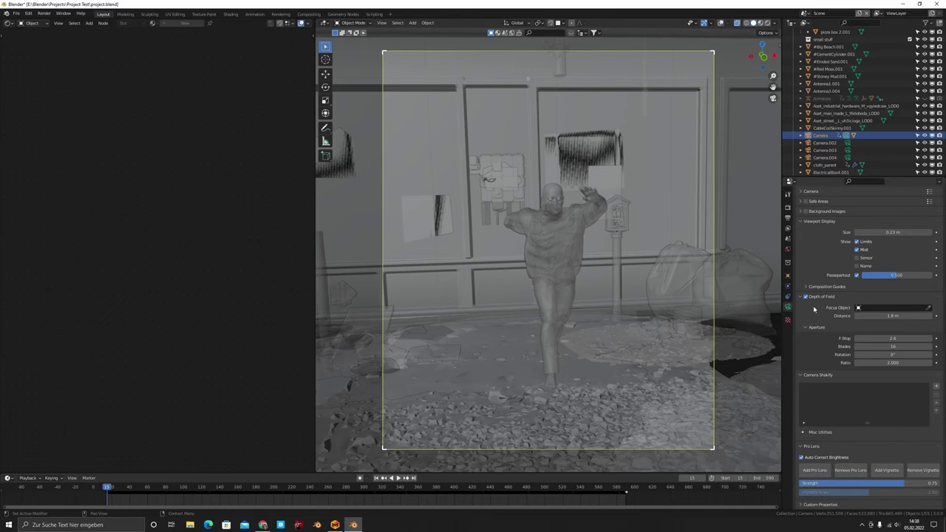
scroll(639, 291, down, 4)
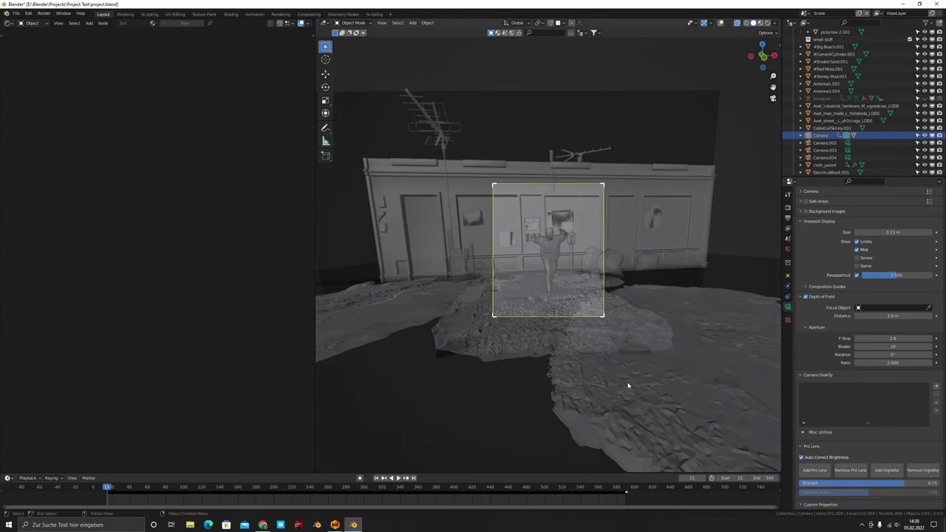
scroll(642, 373, up, 3)
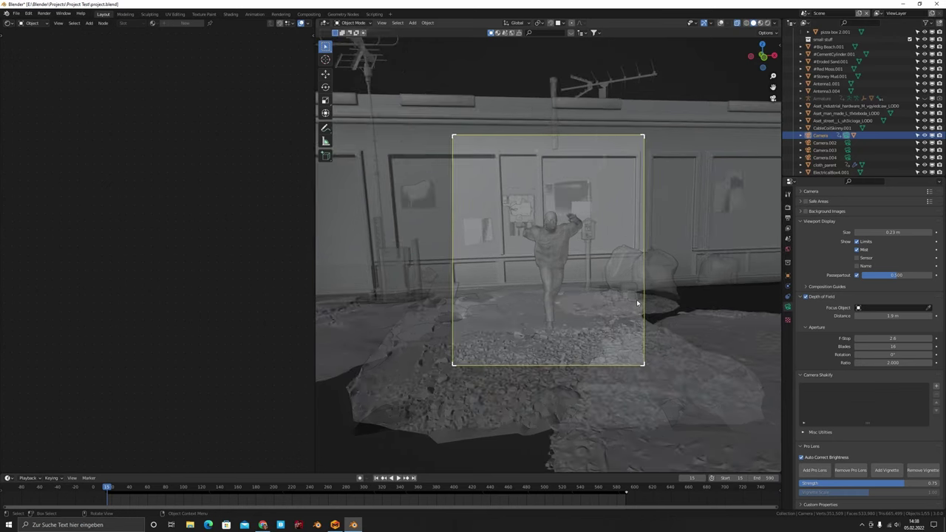
scroll(673, 249, up, 1)
scroll(680, 362, up, 1)
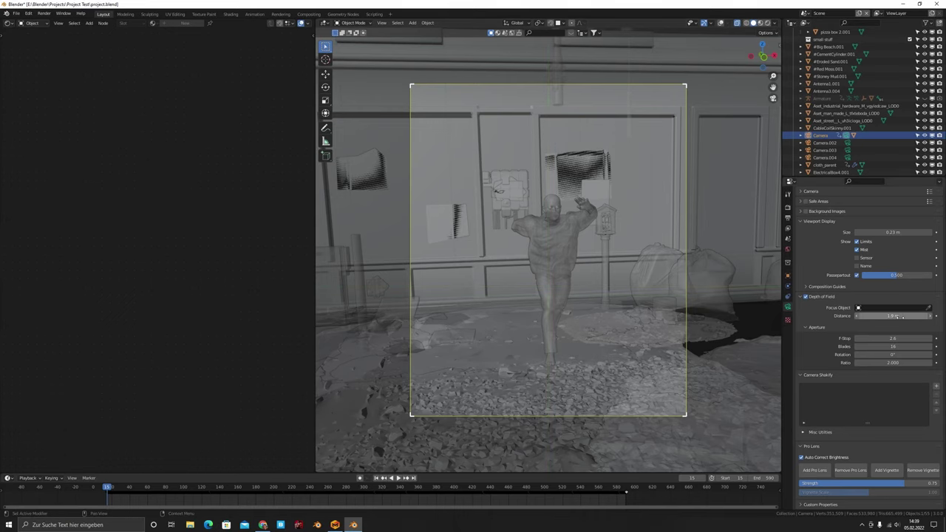
middle_drag(607, 270, 453, 236)
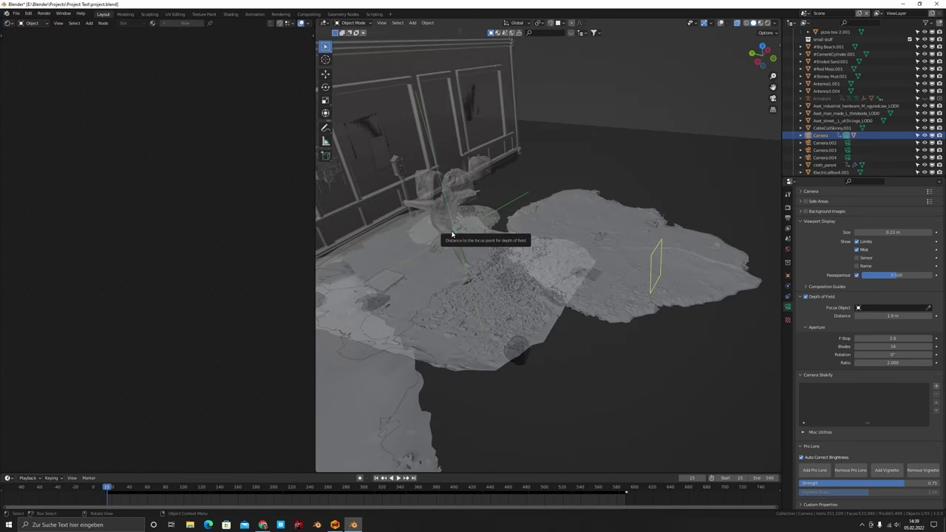
key(KP_0)
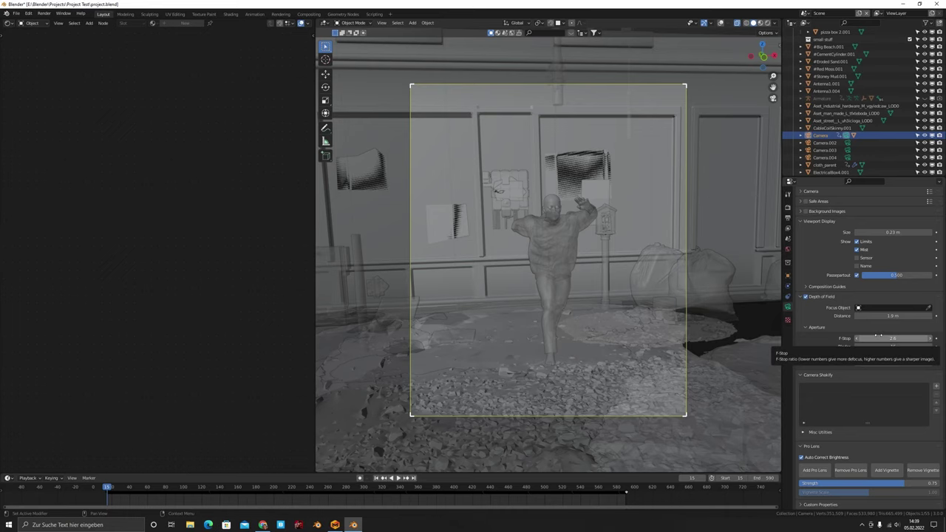
drag(878, 334, 897, 335)
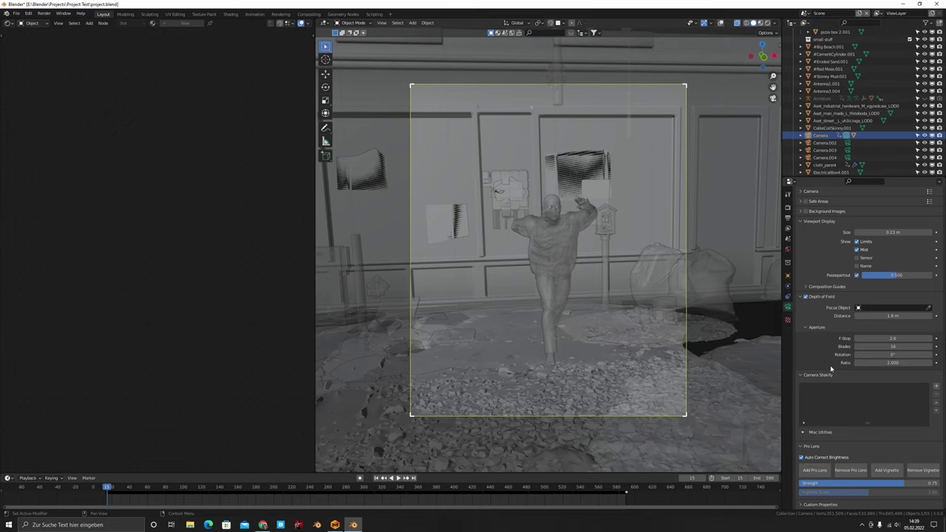
Show the scene's render settings and review the motion blur and film options.
scroll(881, 322, up, 5)
click(856, 367)
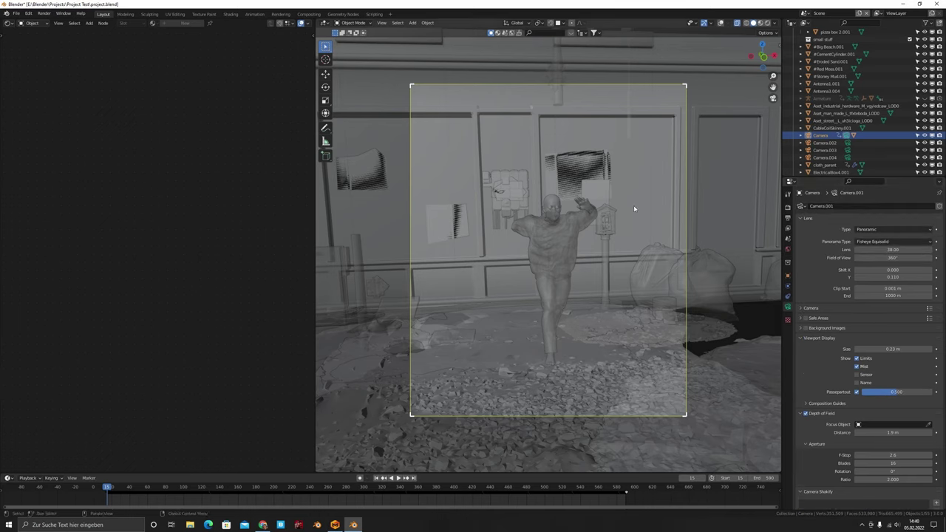
click(787, 207)
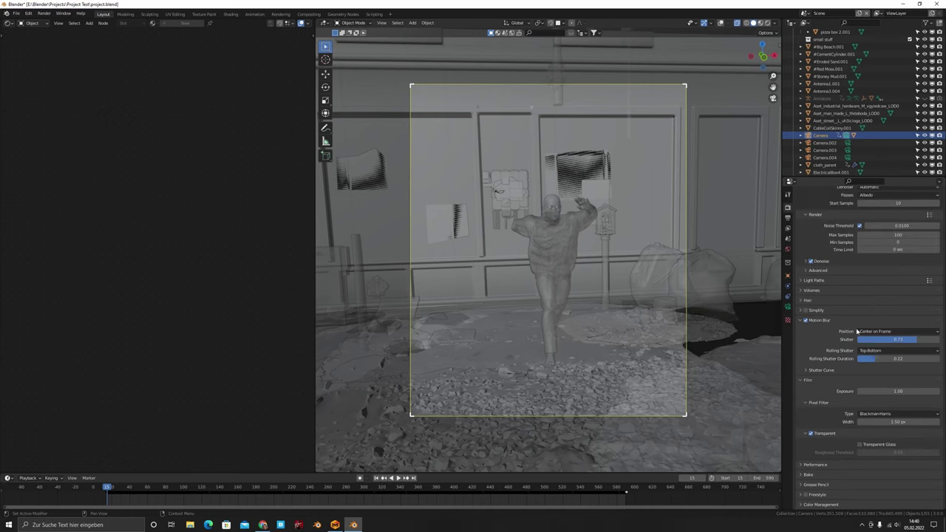